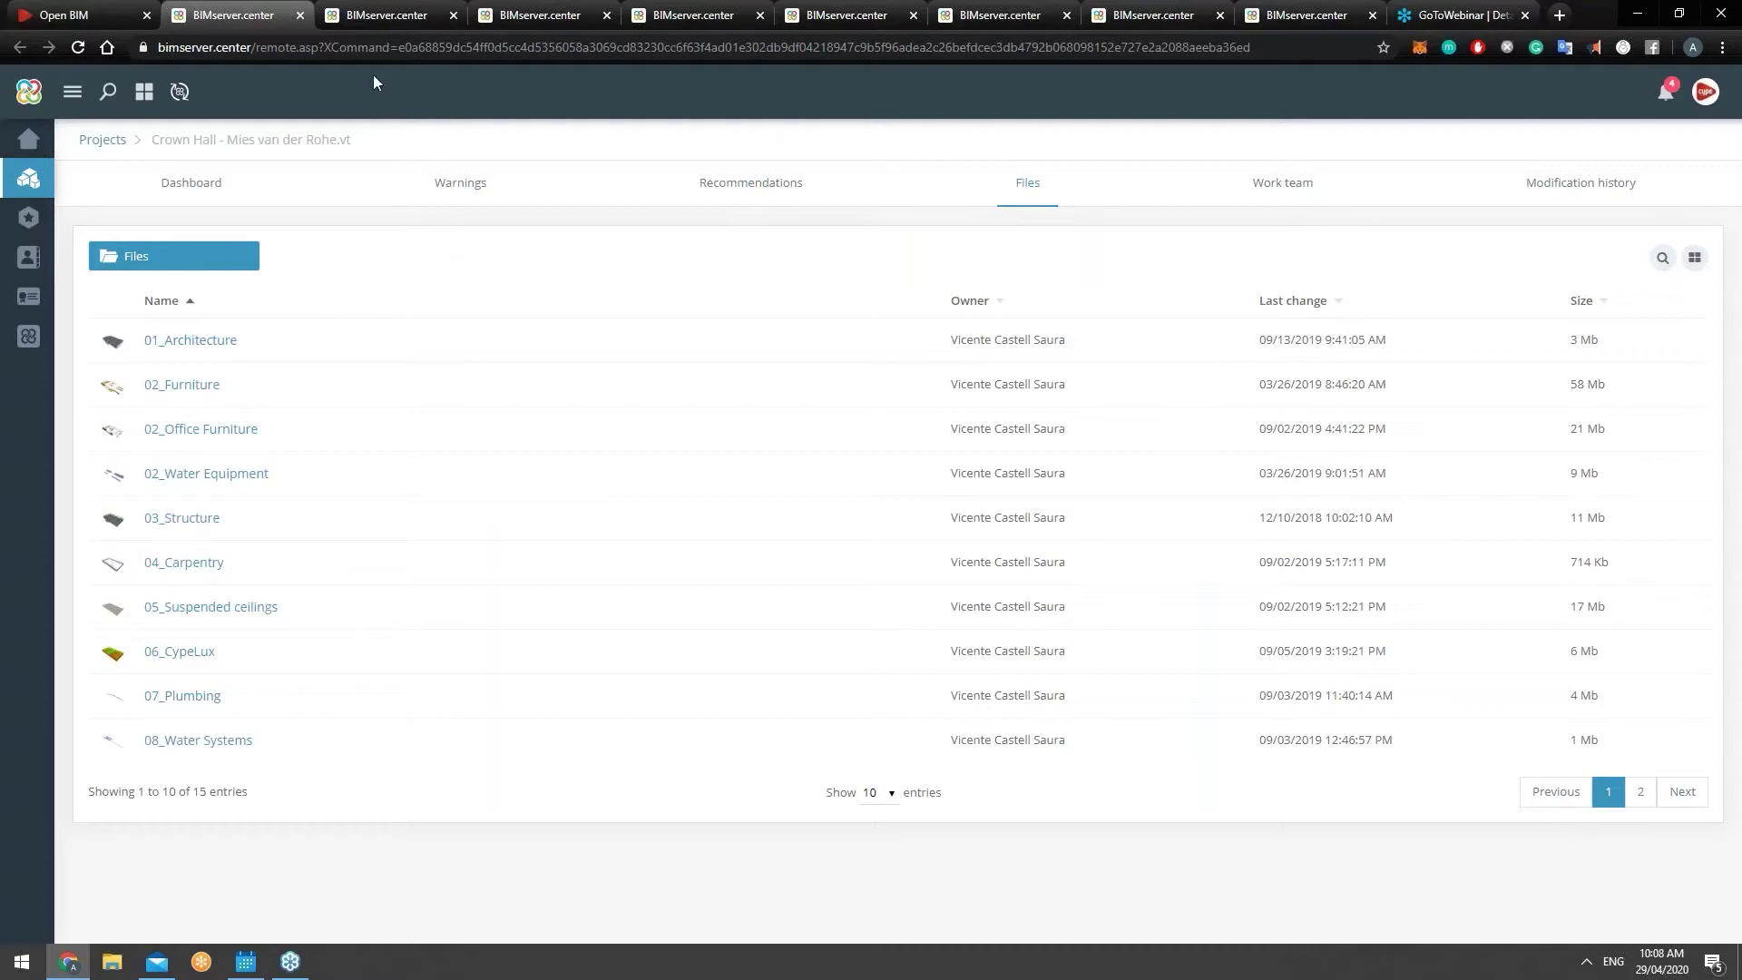
Step: Browse the BIMserver.center project gallery and the application store's catalogue
click(363, 18)
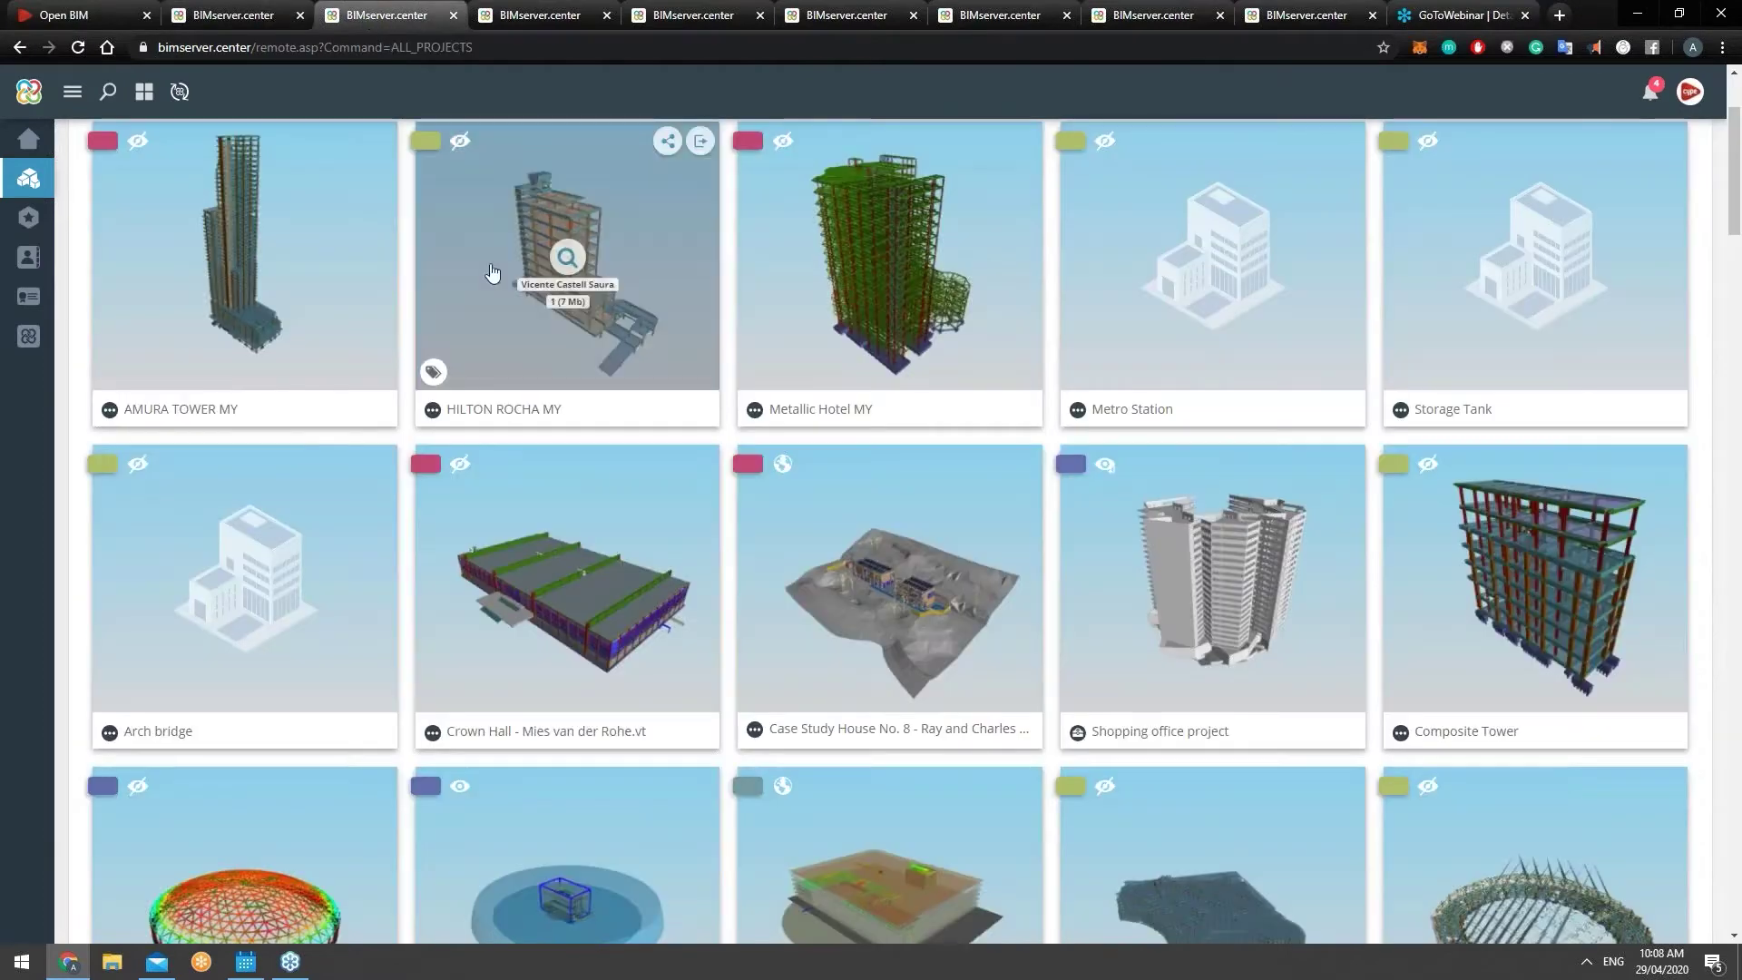
key(ctrl+shift+Tab)
key(ctrl+Tab)
key(ctrl+Tab)
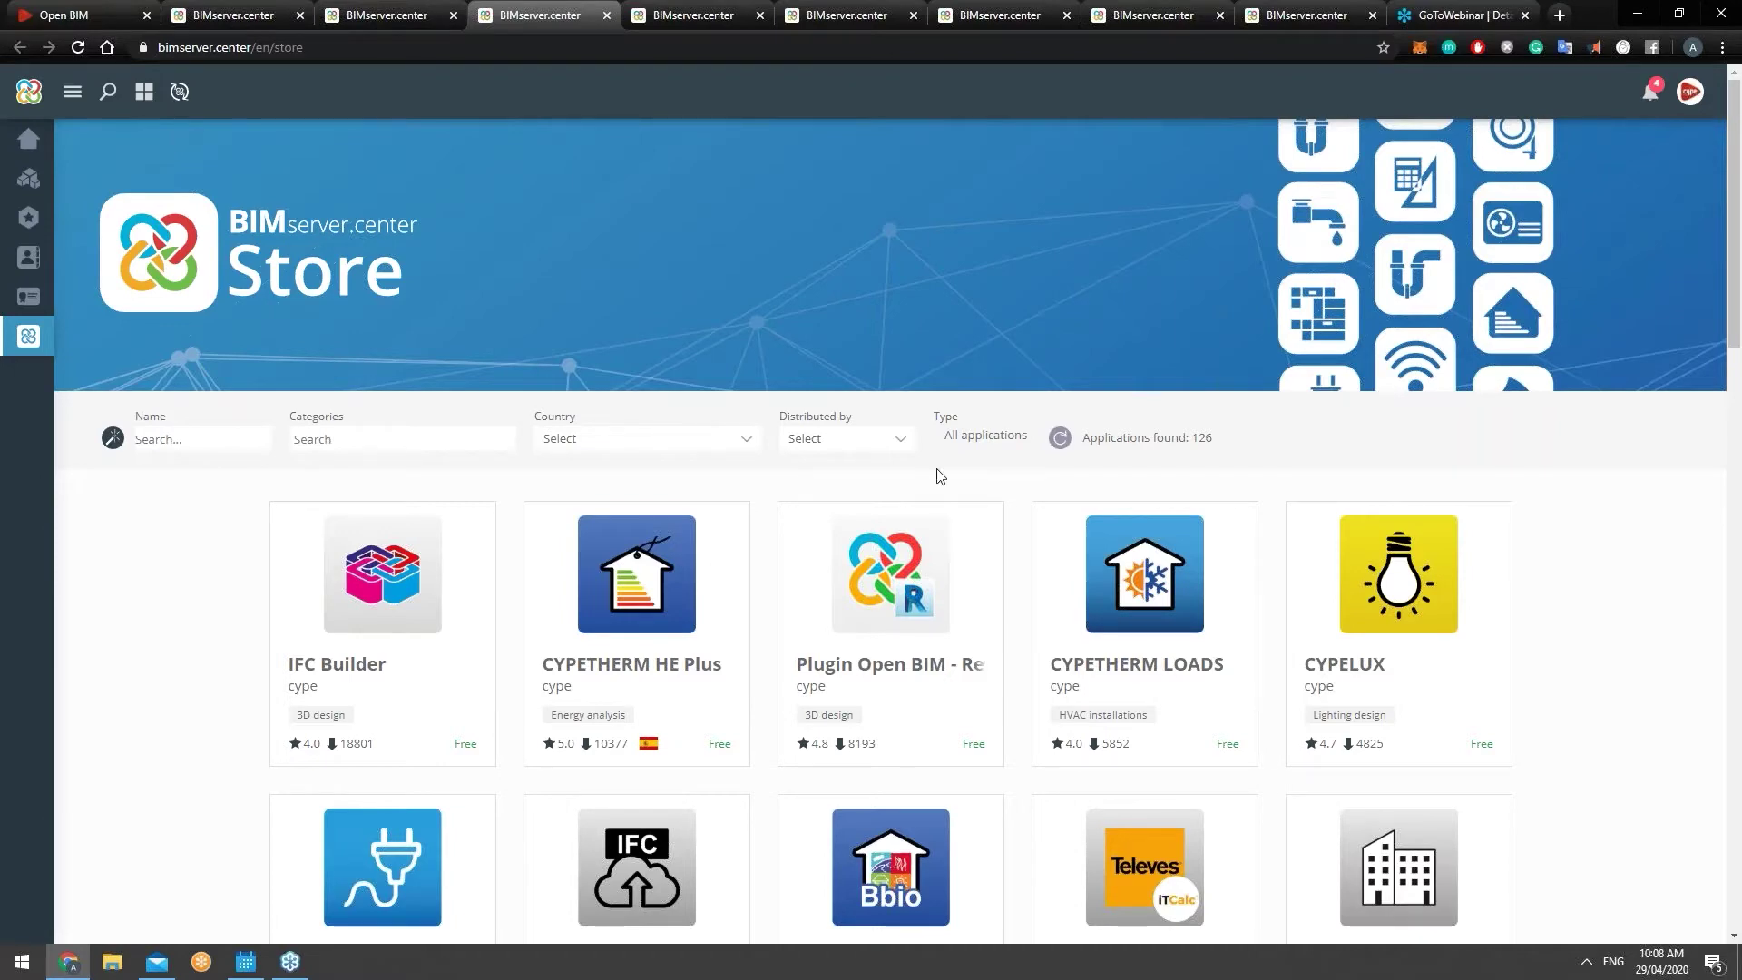
scroll(1095, 502, down, 2)
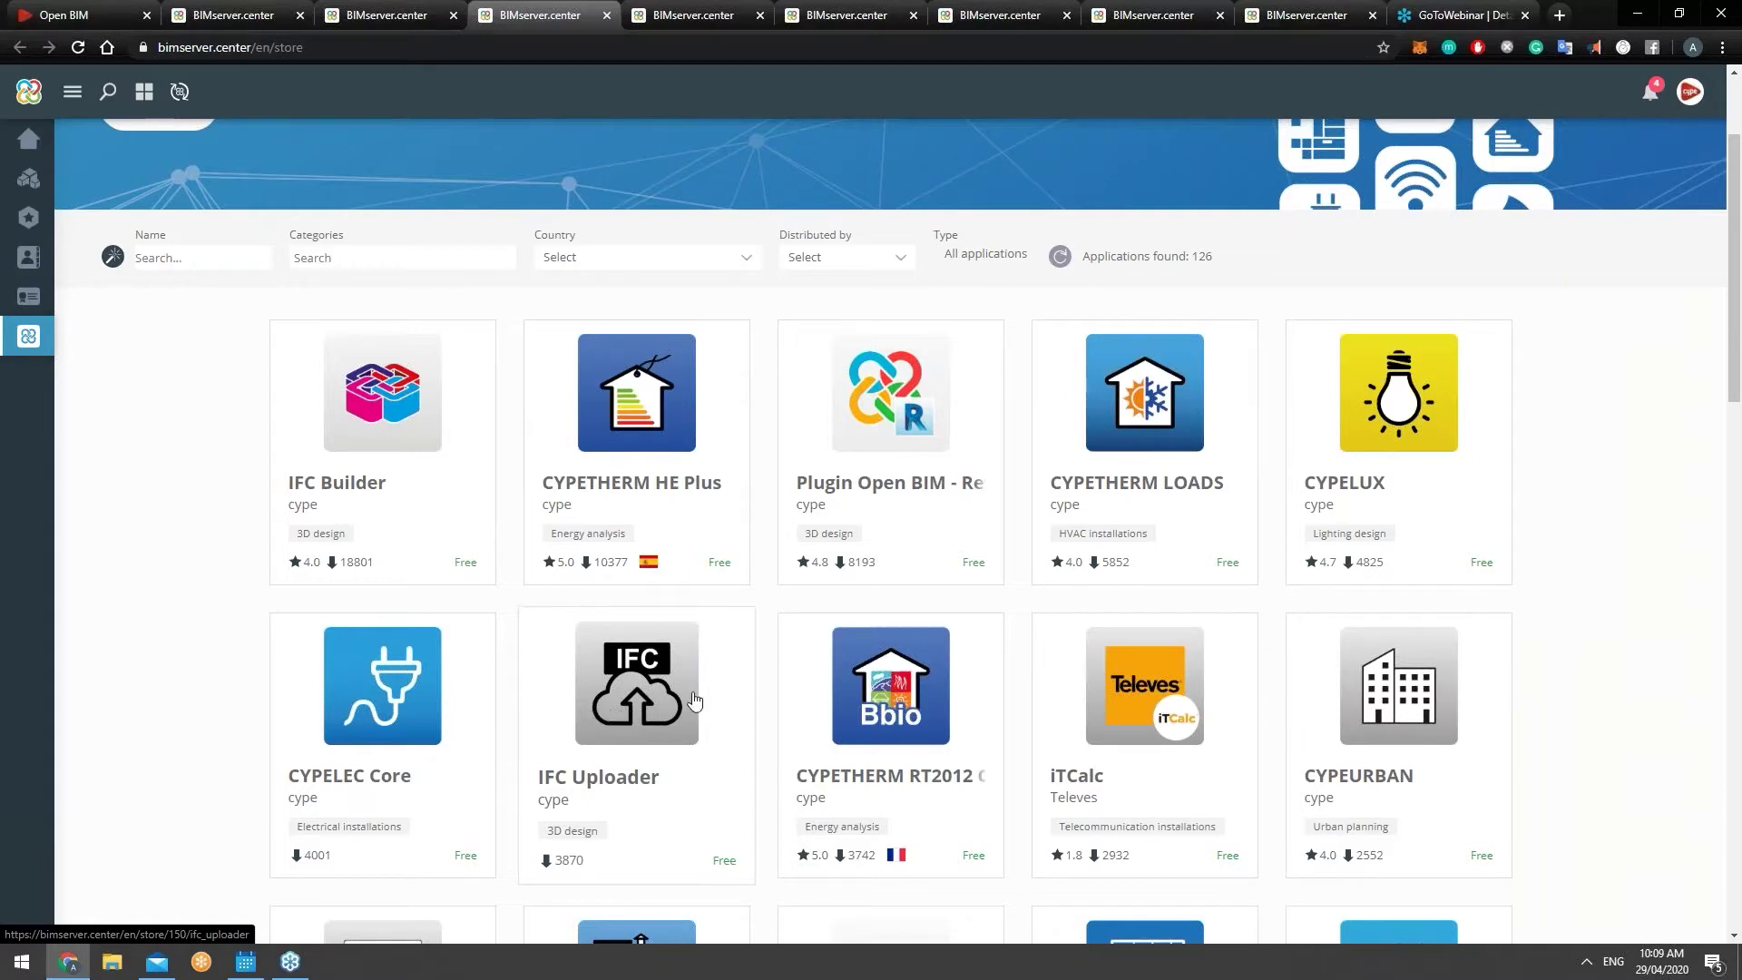
click(372, 17)
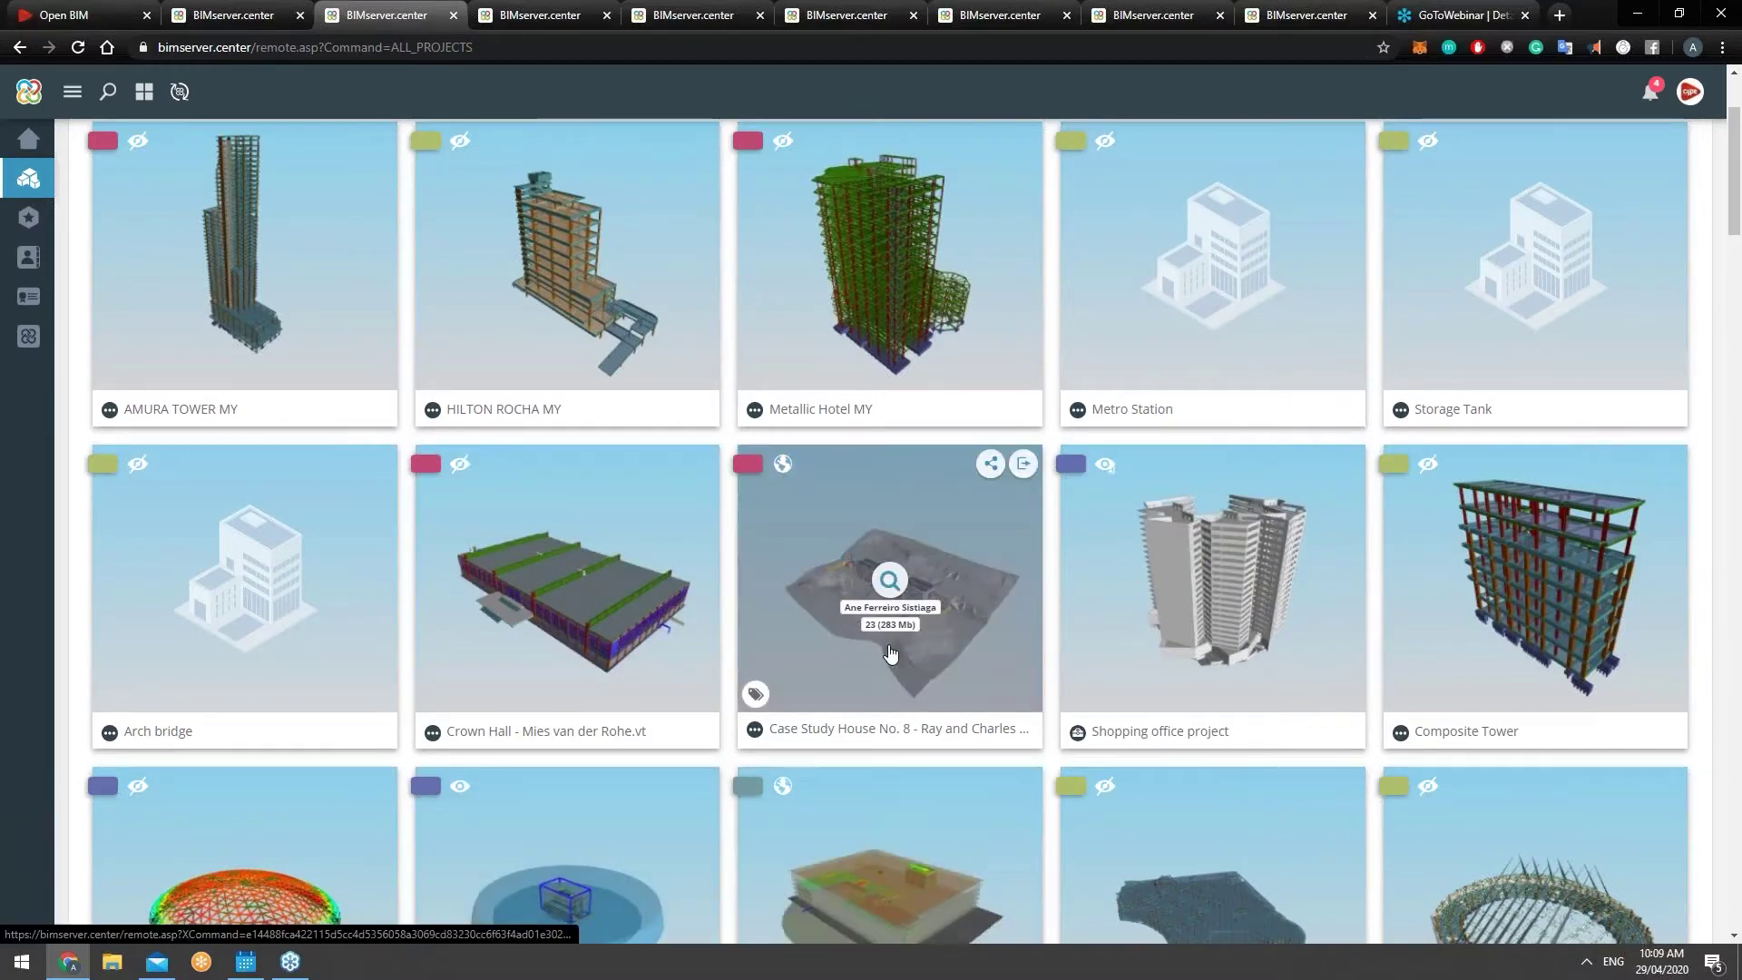
Step: Open the CYPE 2020 launcher, start CYPE 3D and accept its time-limited version notice
click(1587, 963)
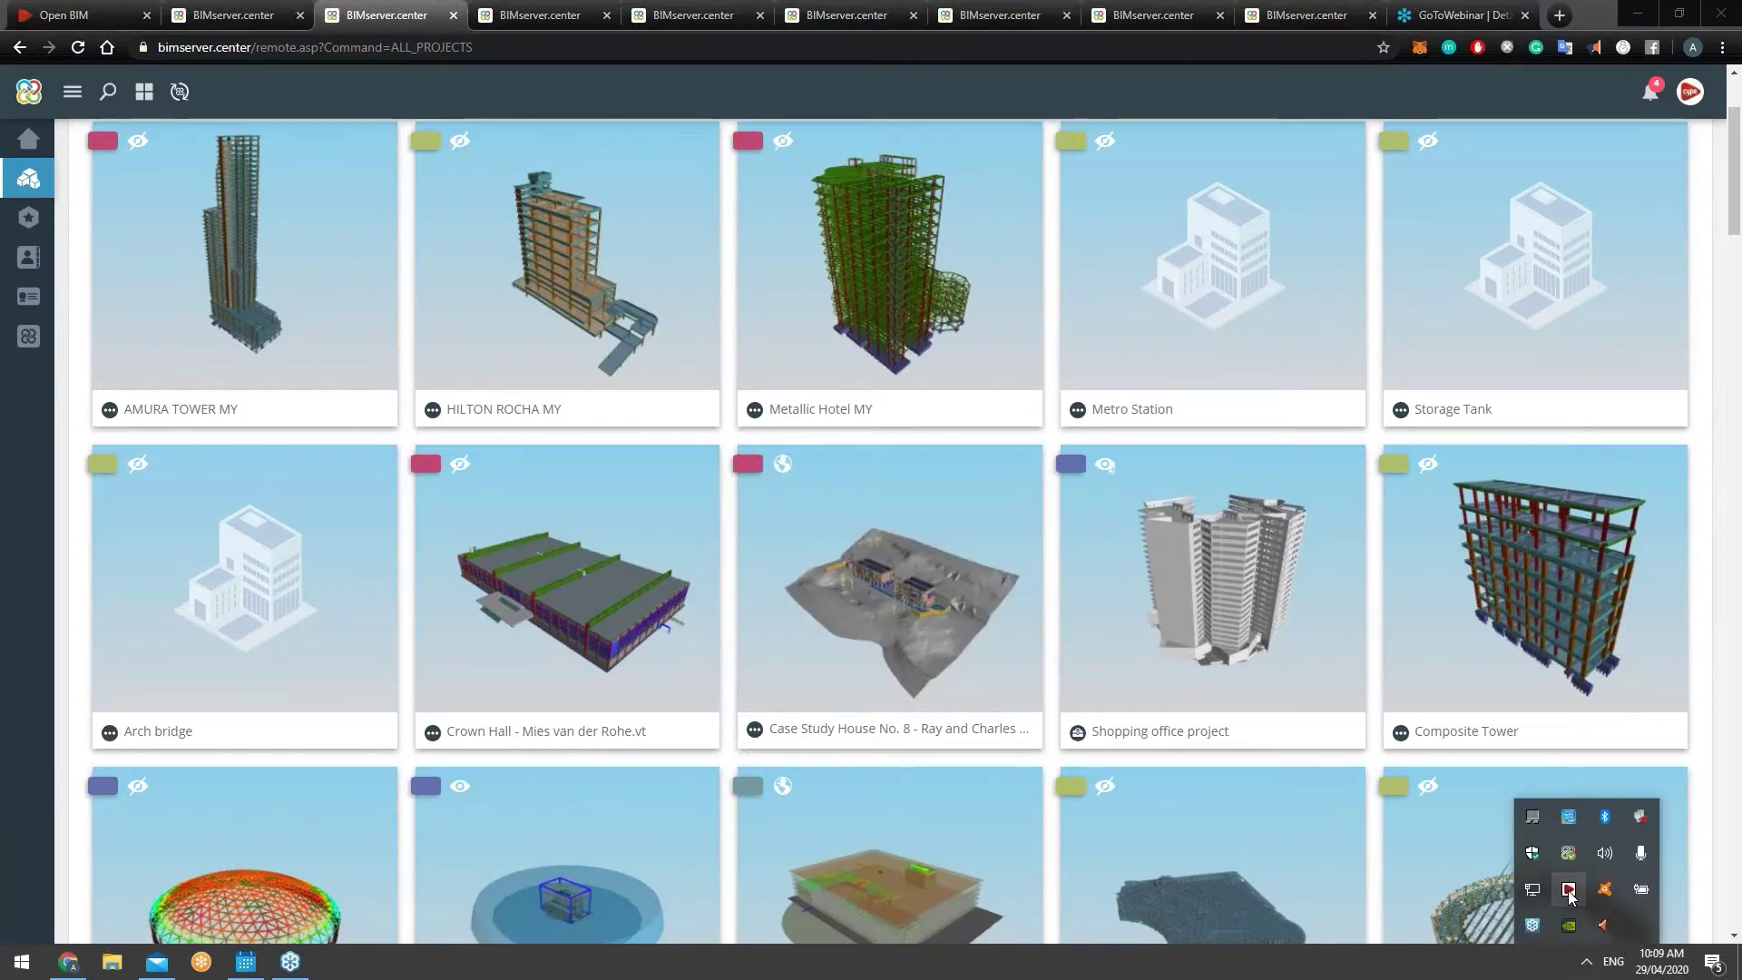
click(1568, 891)
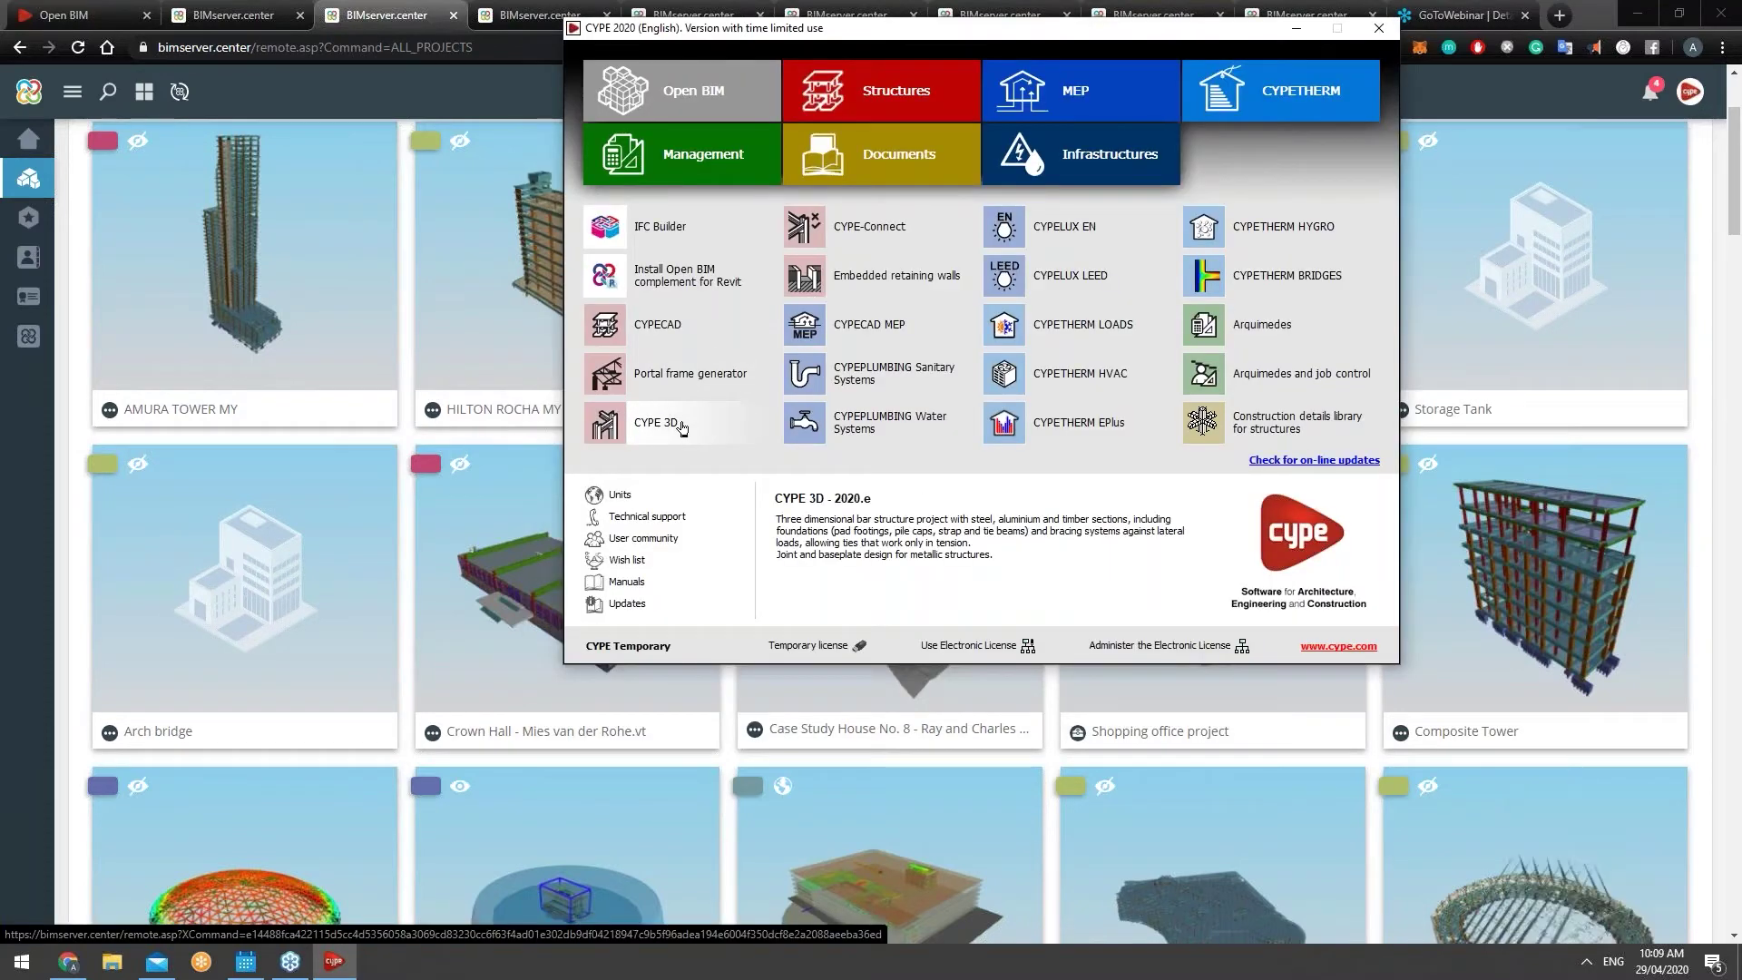
click(682, 428)
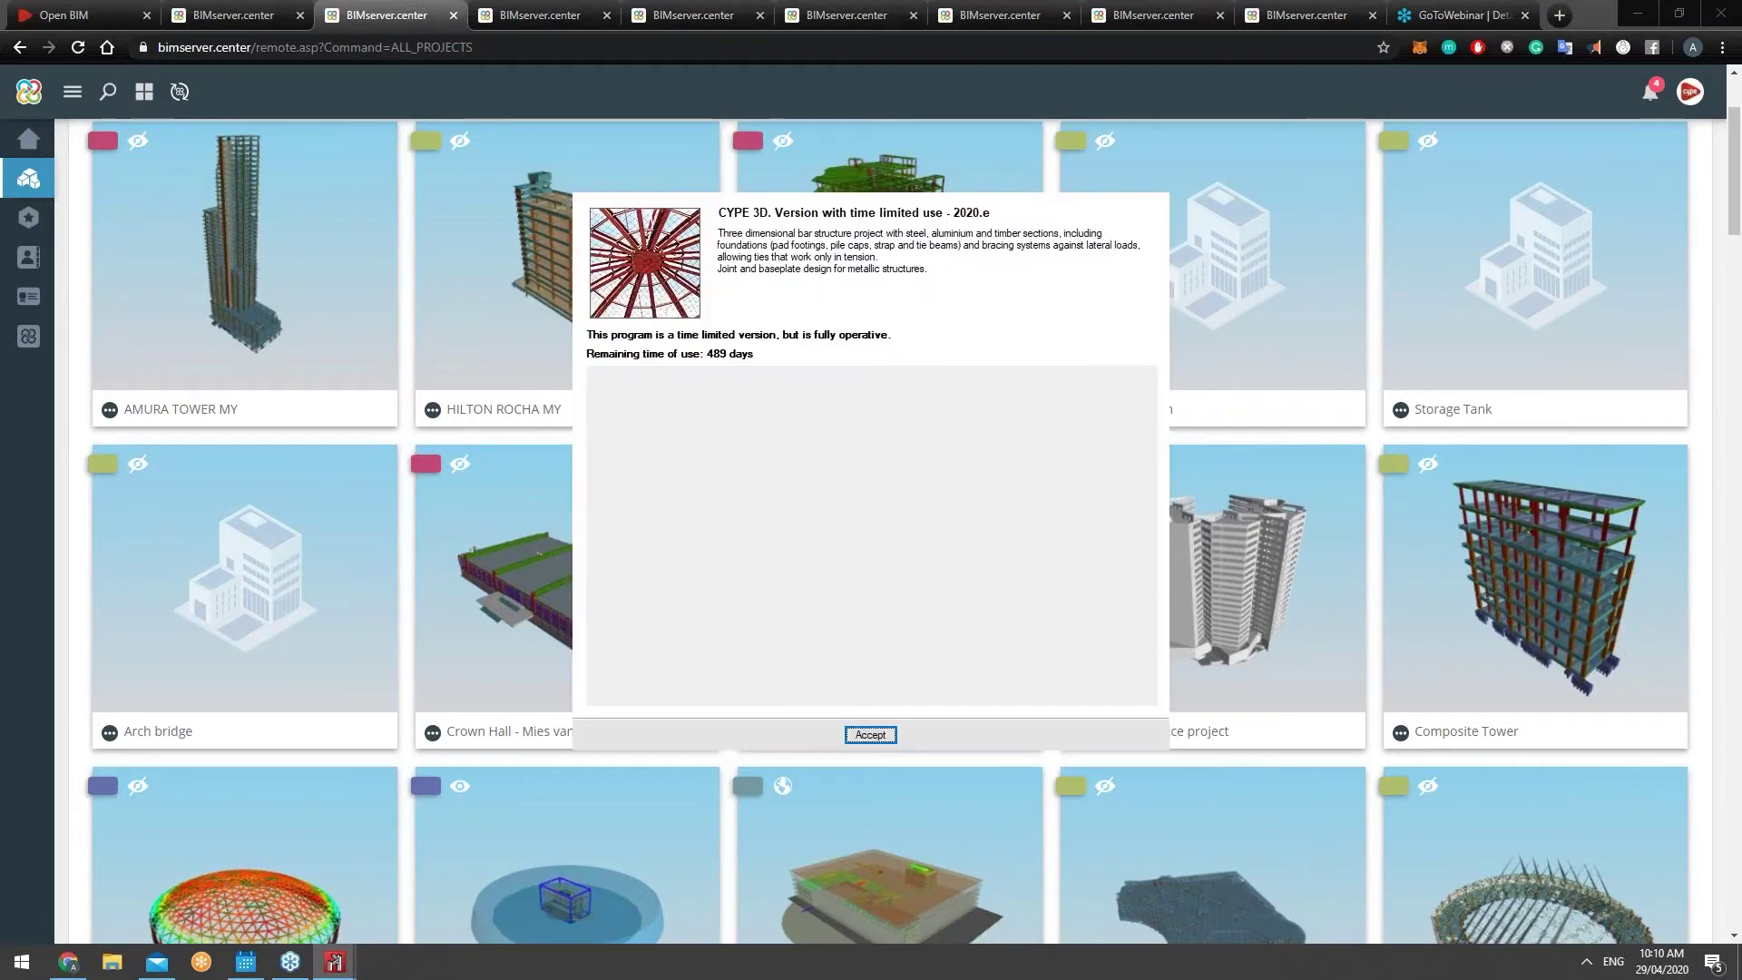
click(870, 735)
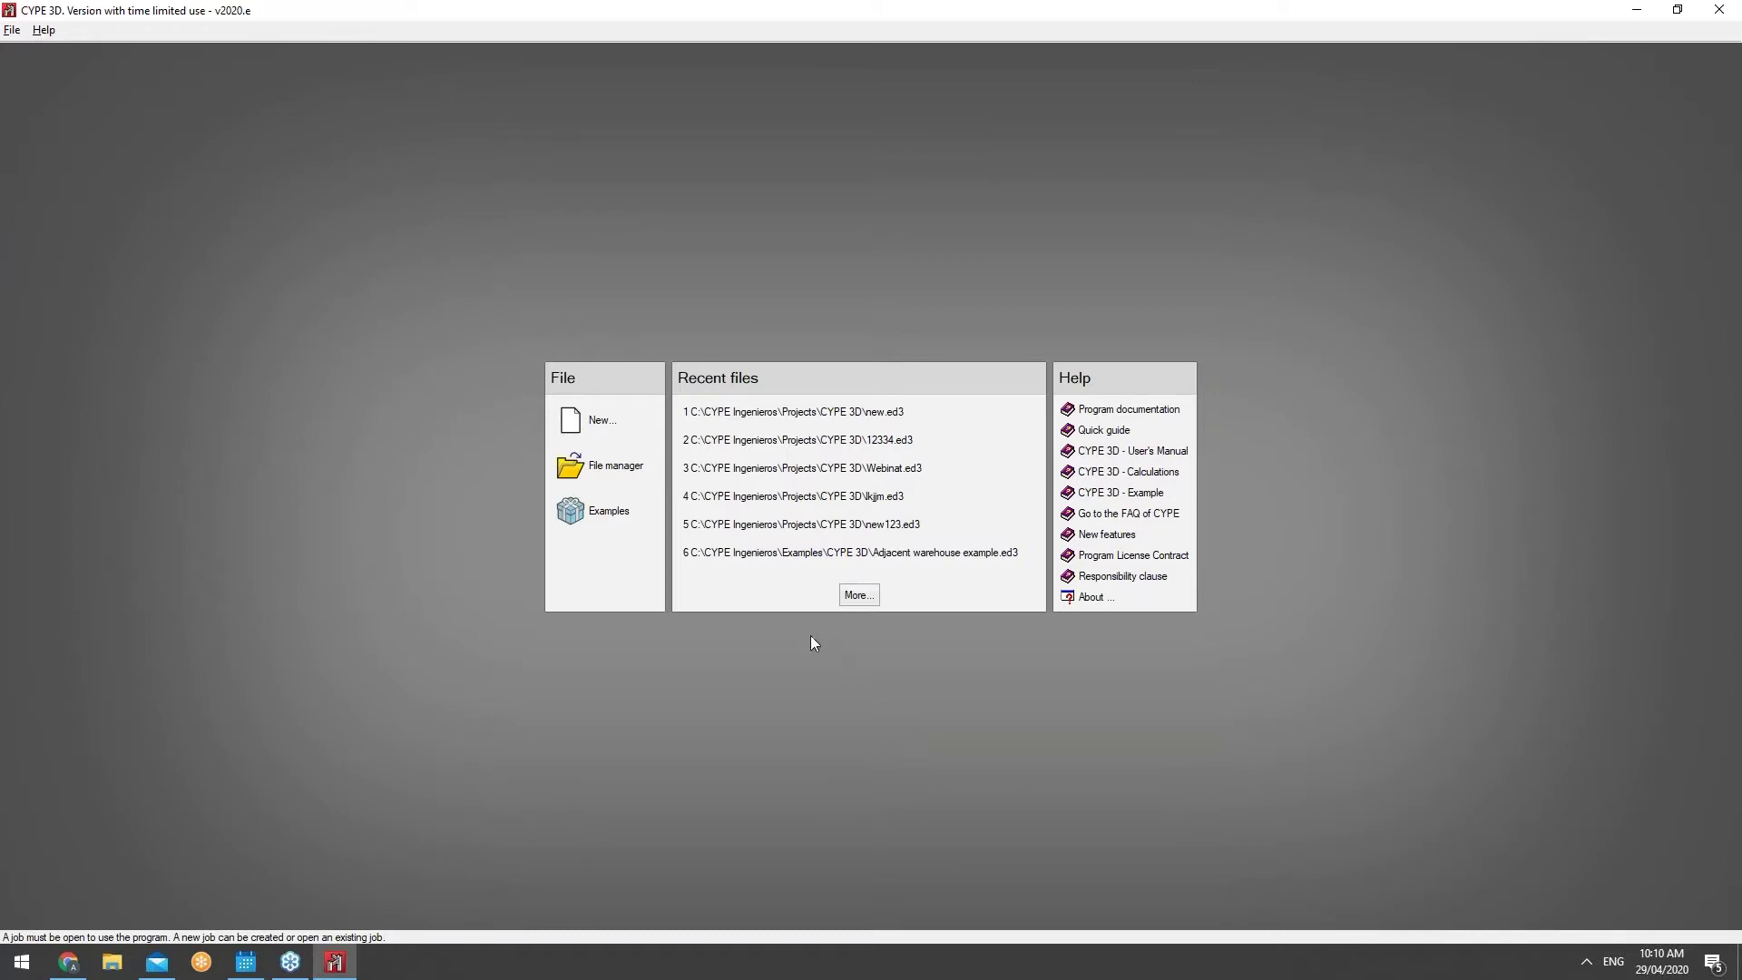
Step: Create a new empty project with the file name WebinarExample
click(606, 413)
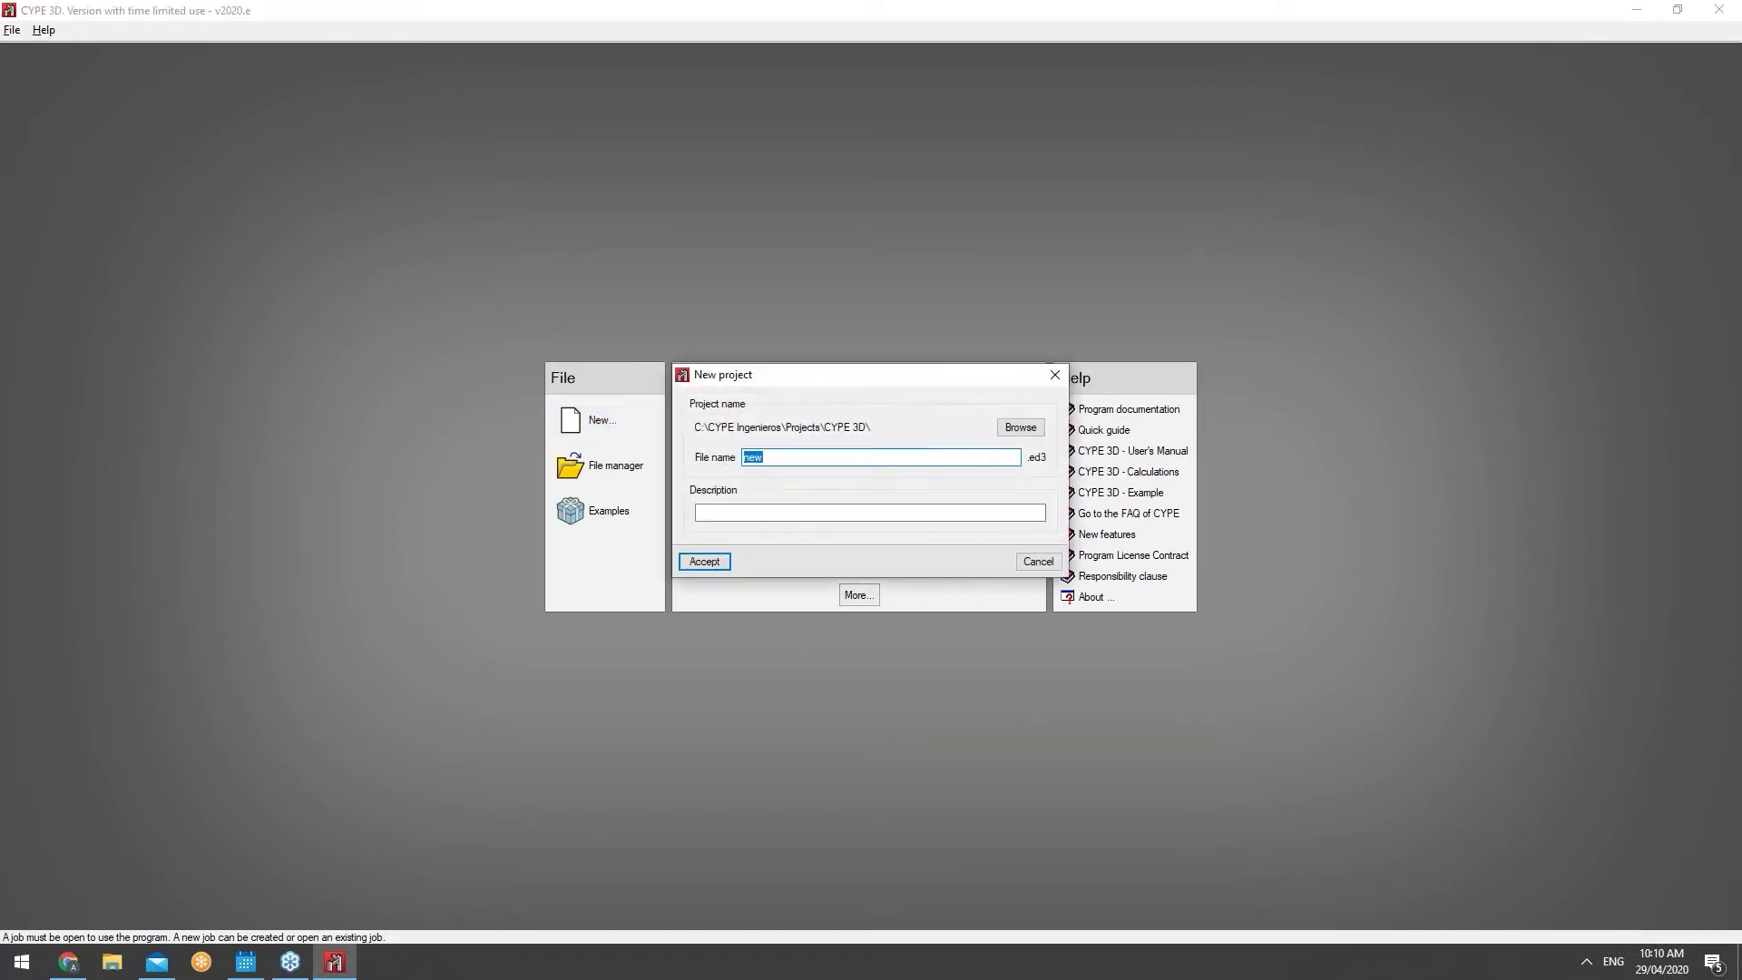
text(WebinarExample)
click(719, 564)
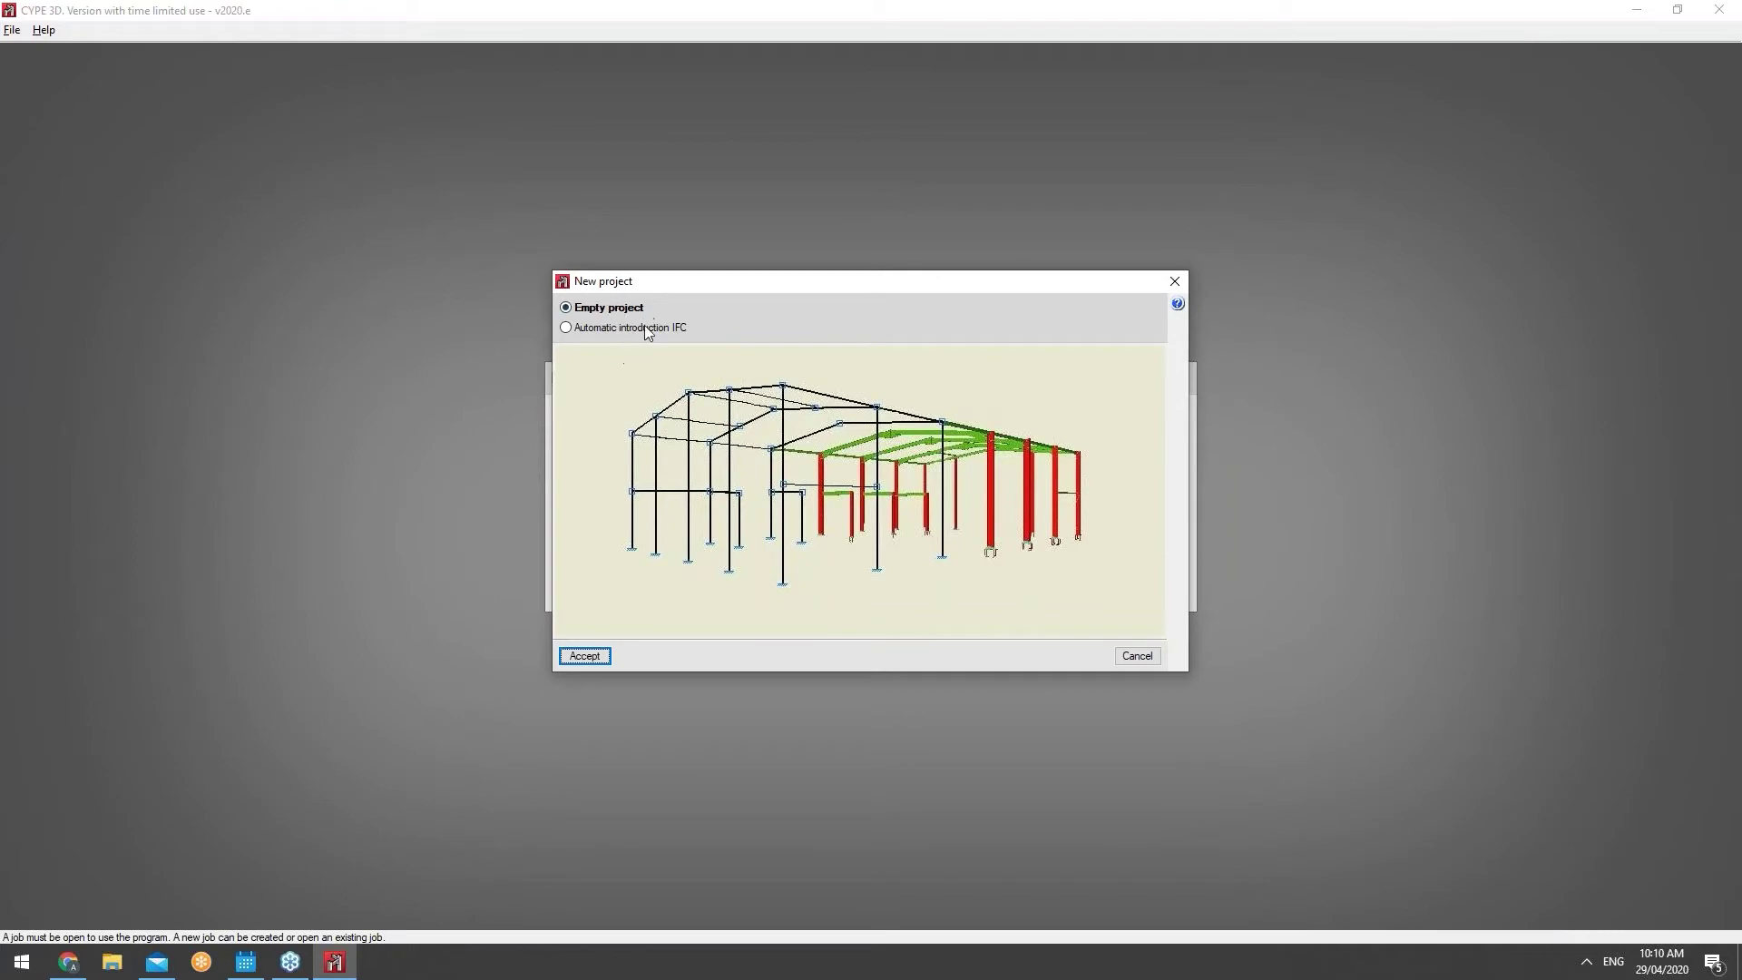
click(601, 657)
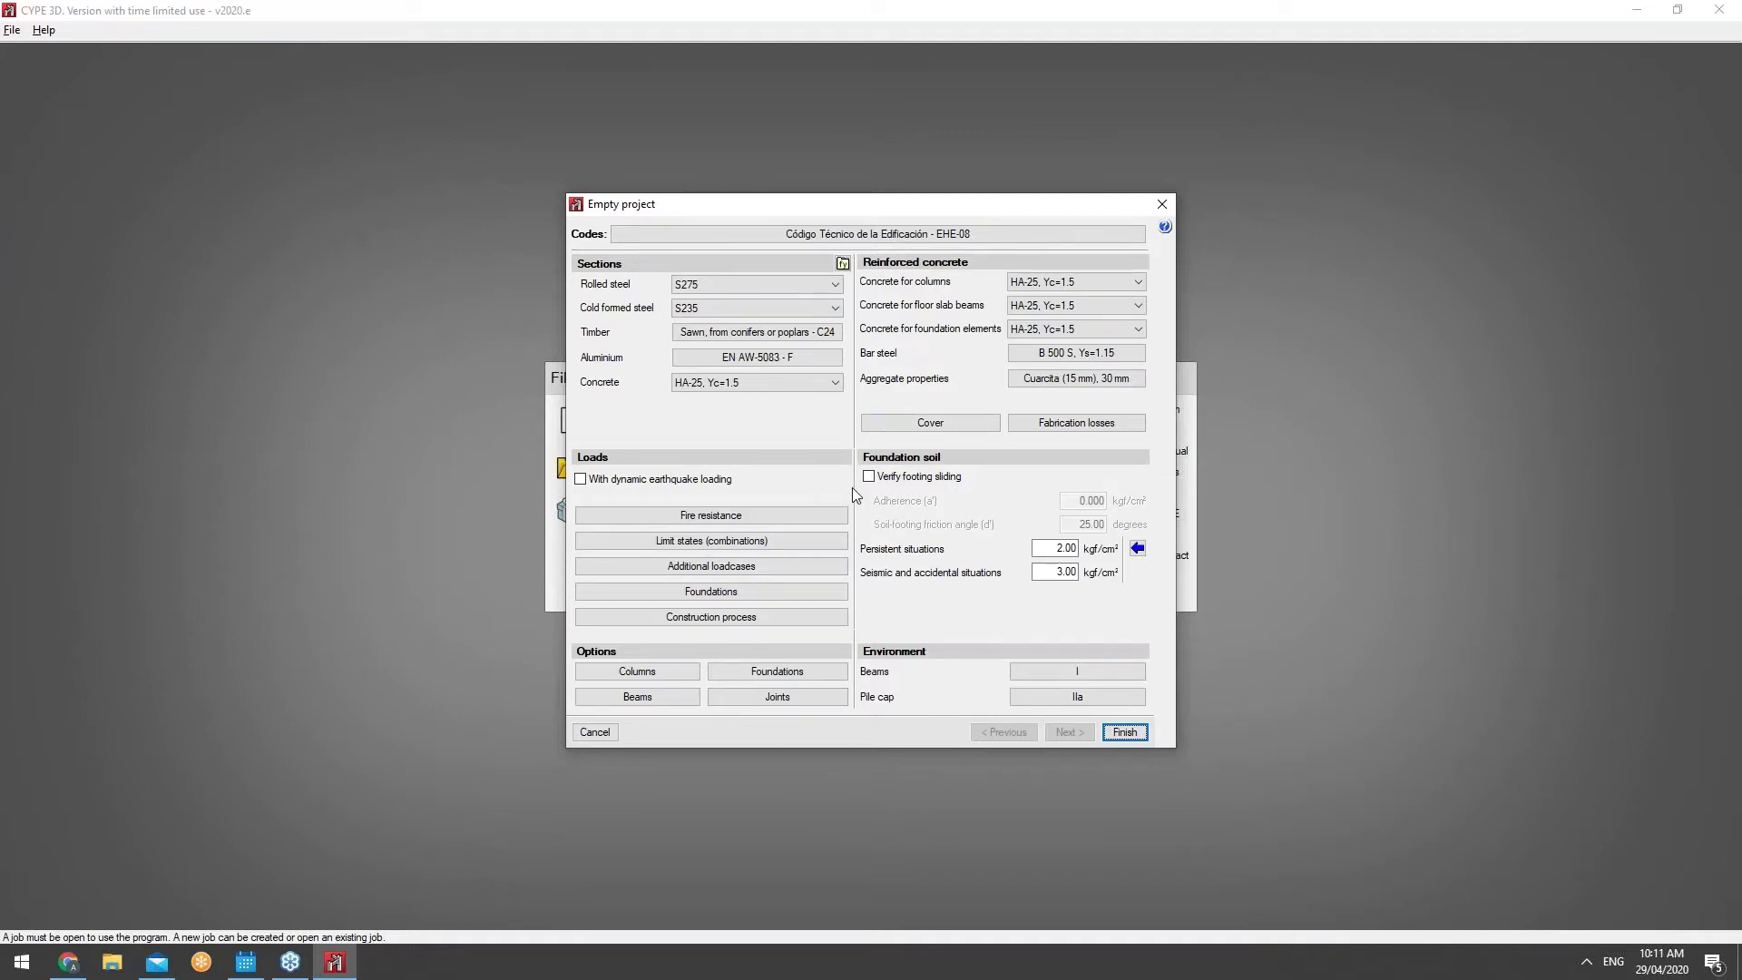
Step: Review the available concrete codes in the project's code selection and keep EHE-08 (Spain)
click(842, 234)
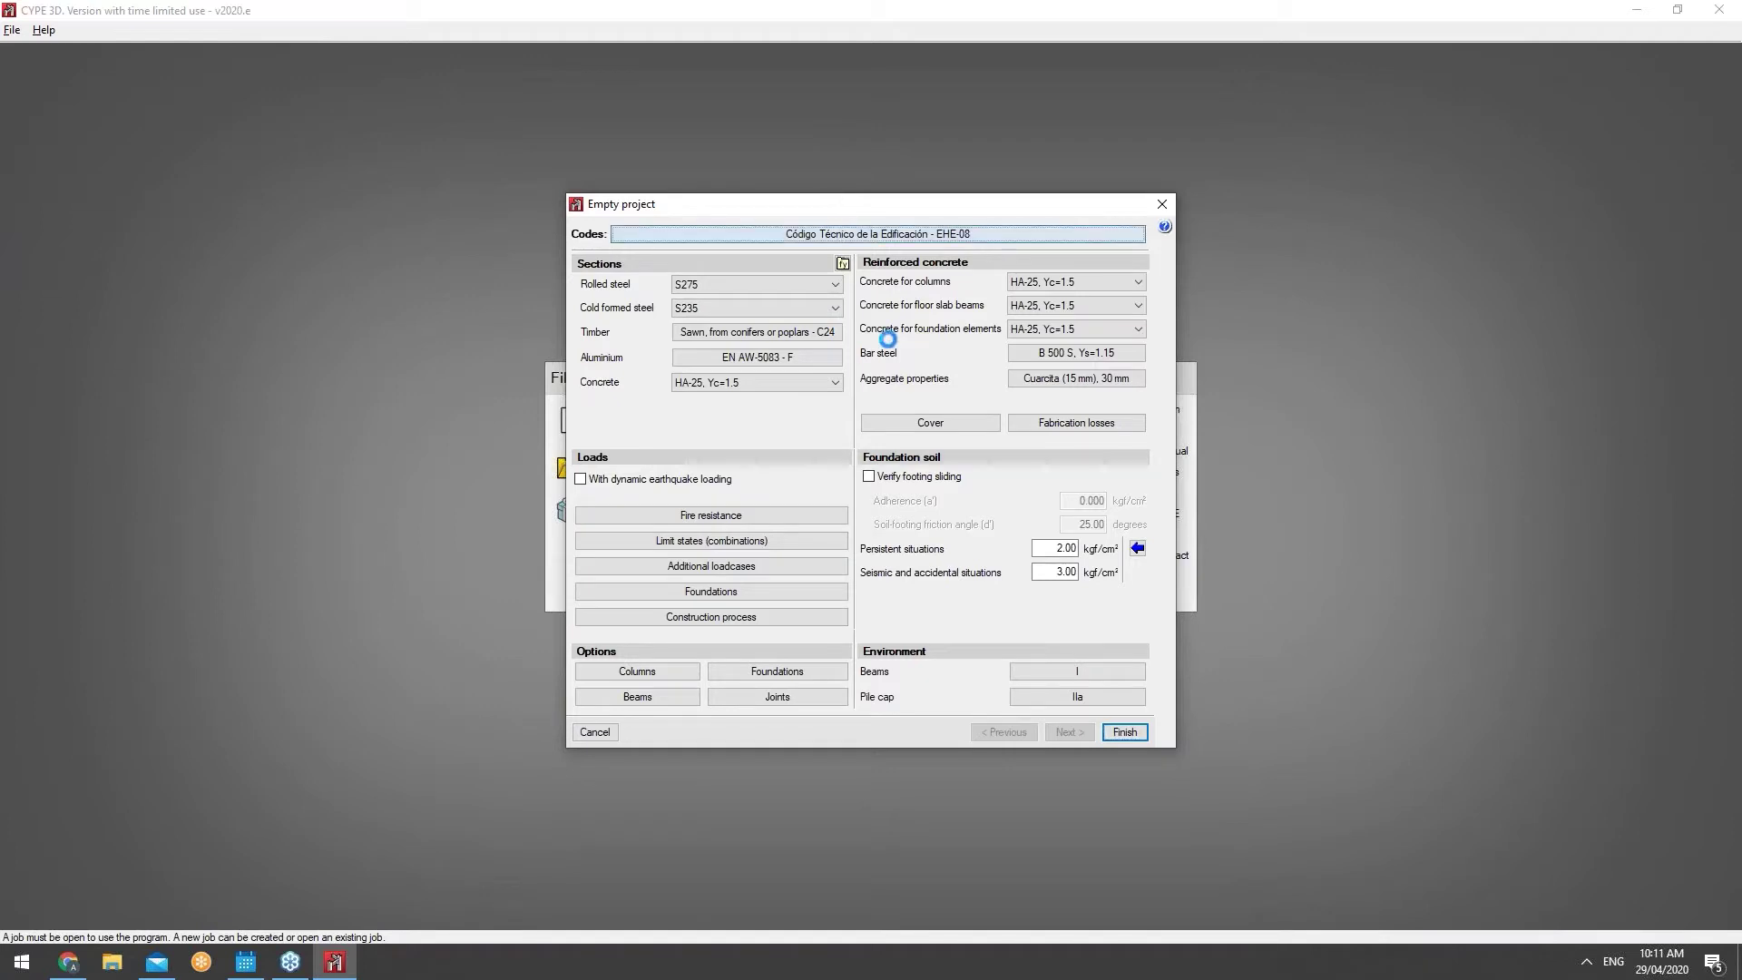
click(888, 407)
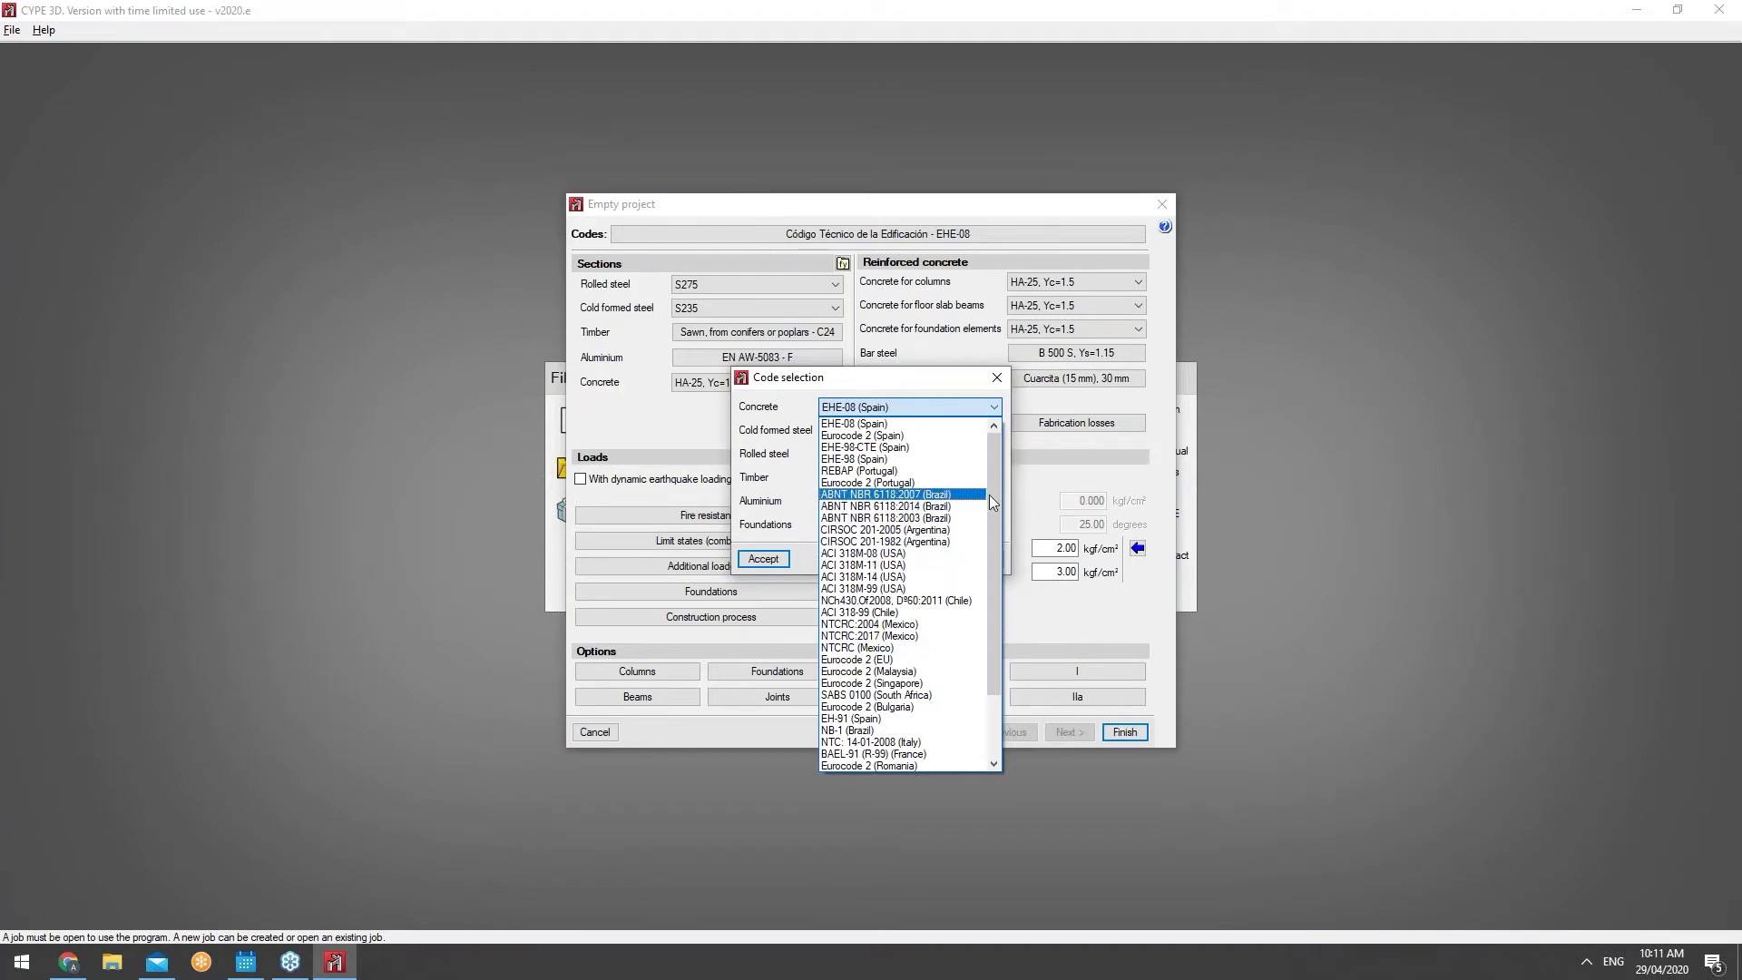
drag(989, 494, 991, 431)
click(780, 495)
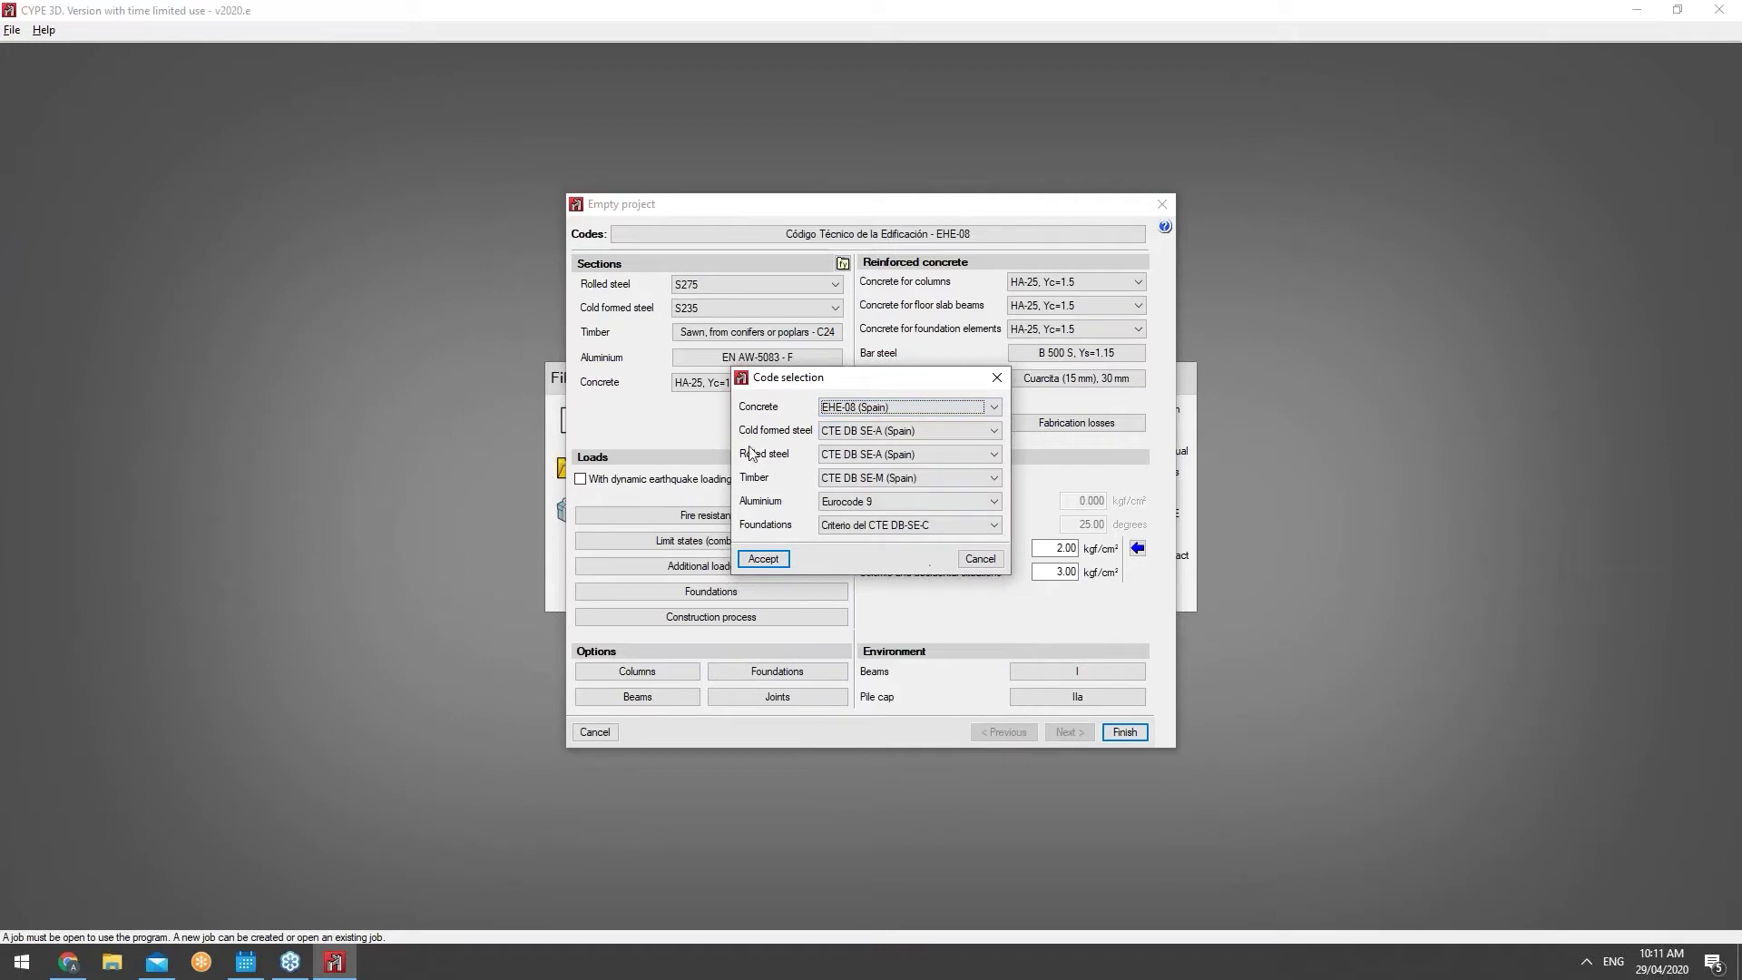
click(783, 560)
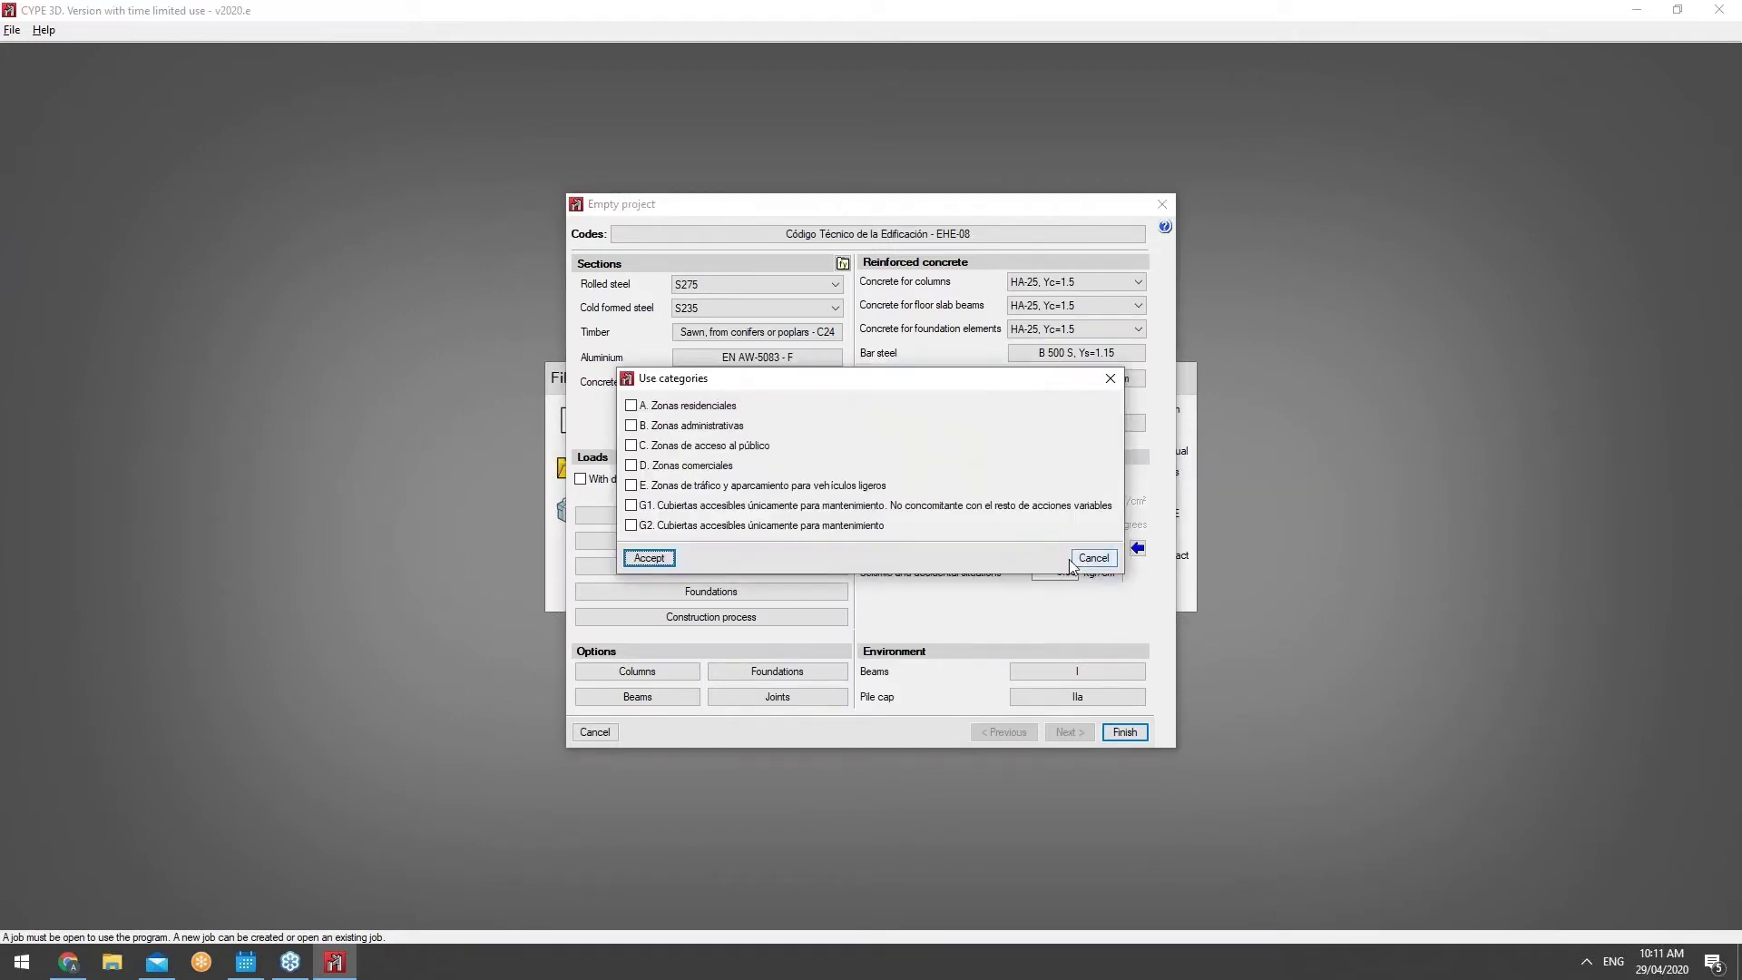
Step: Dismiss the use categories and finish the empty project setup with the default limit states
click(1100, 560)
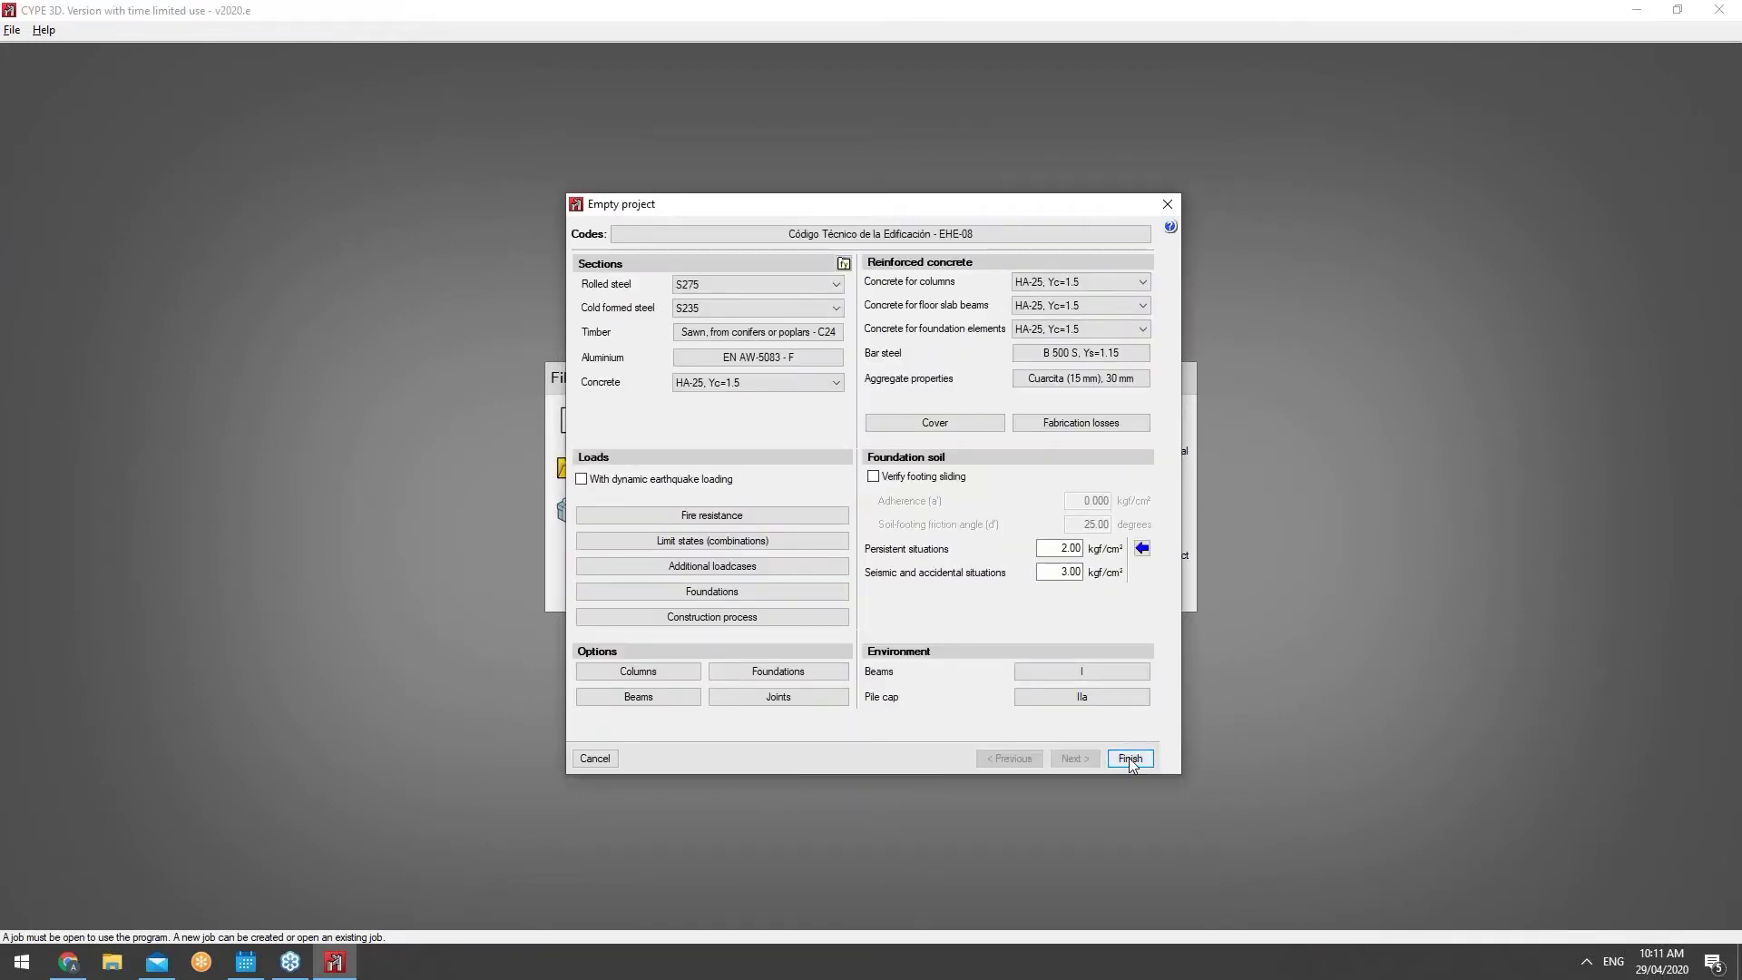
click(1130, 760)
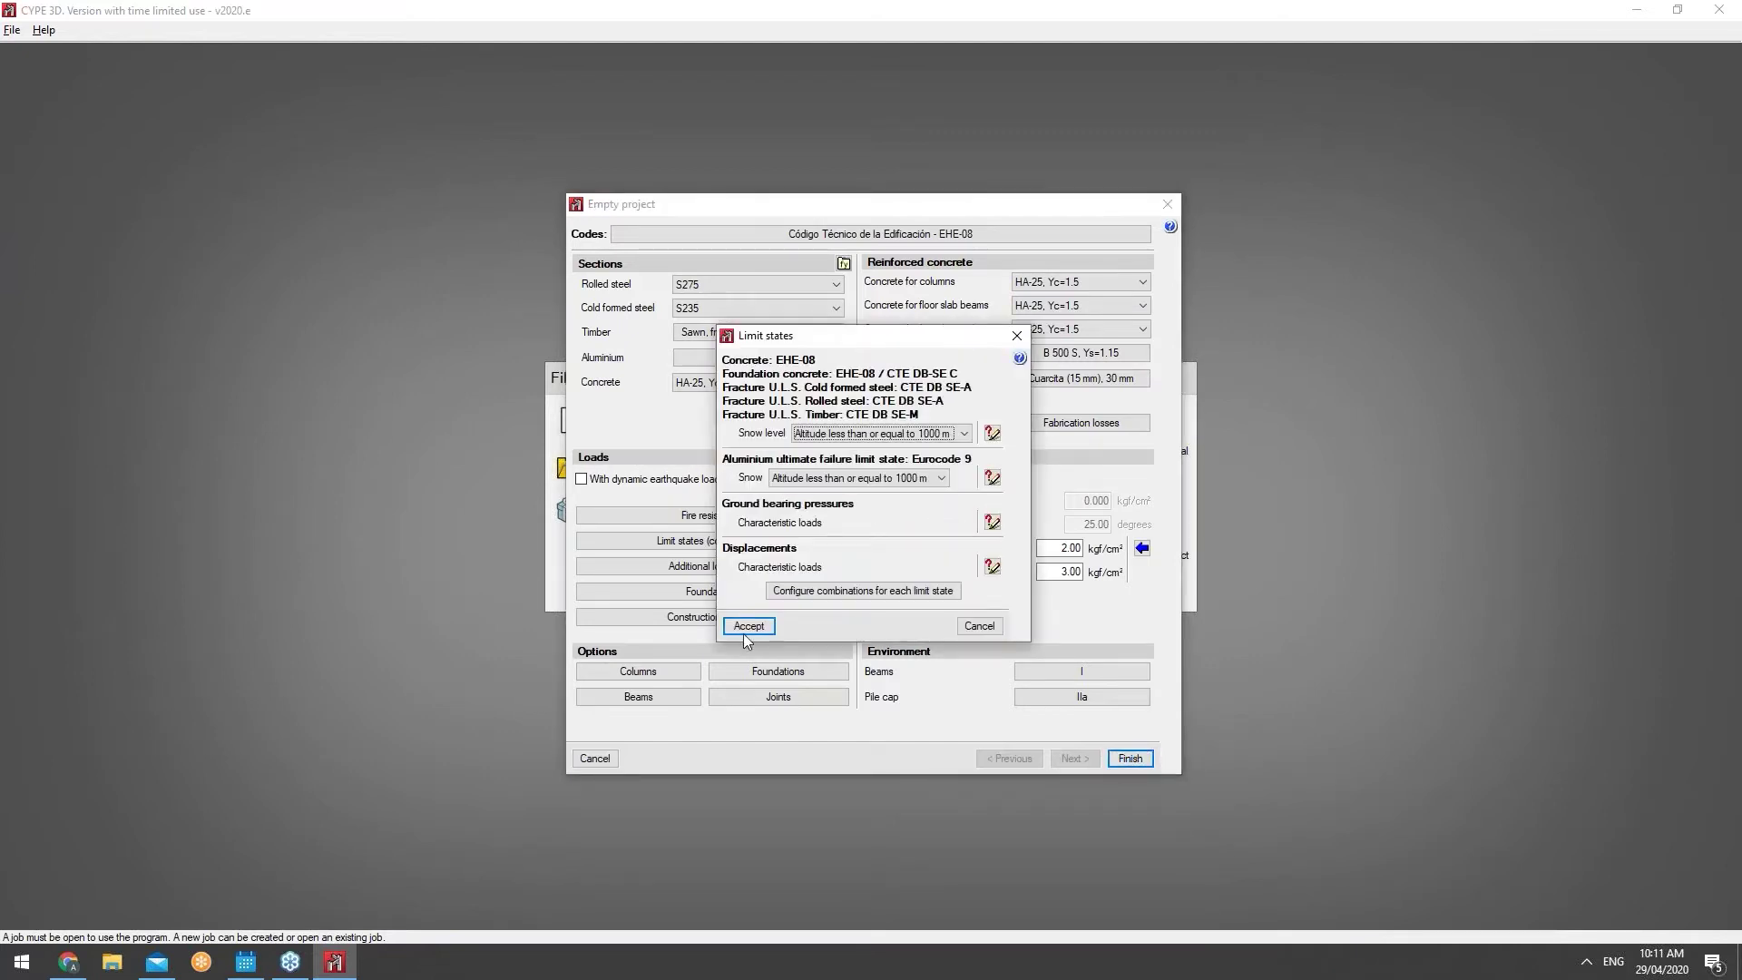
click(743, 631)
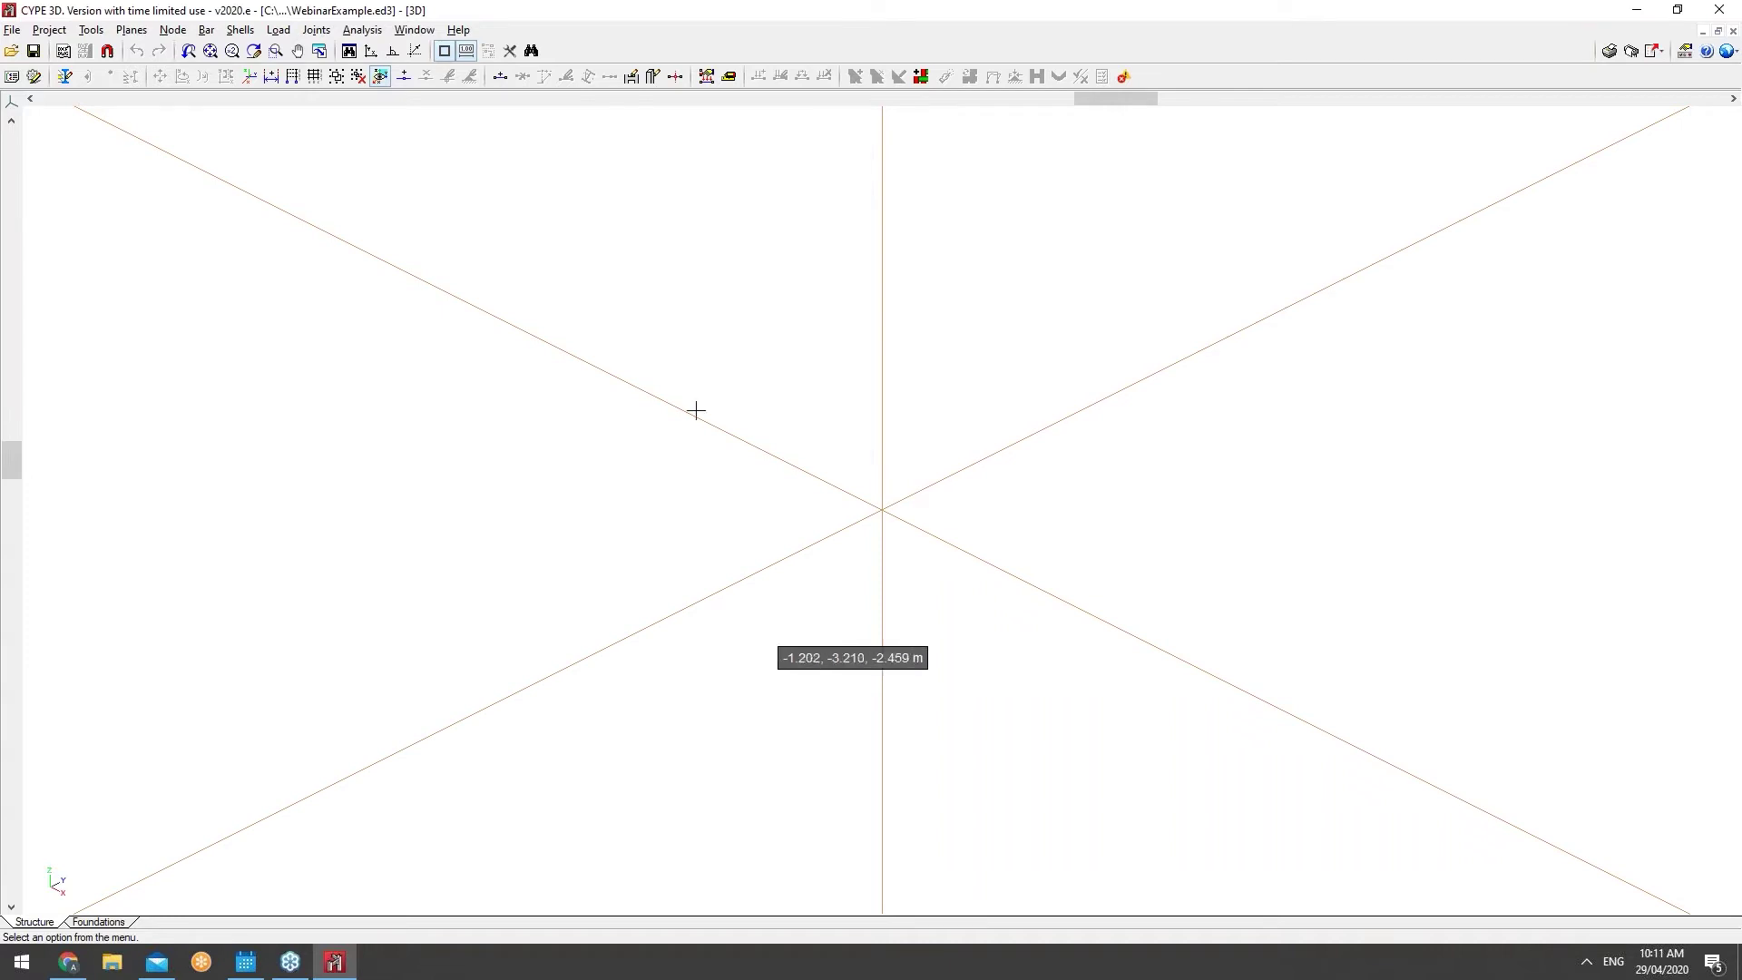
Step: Insert a node at the origin (0, 0, 0) and a second node 5 m along the X axis
click(192, 34)
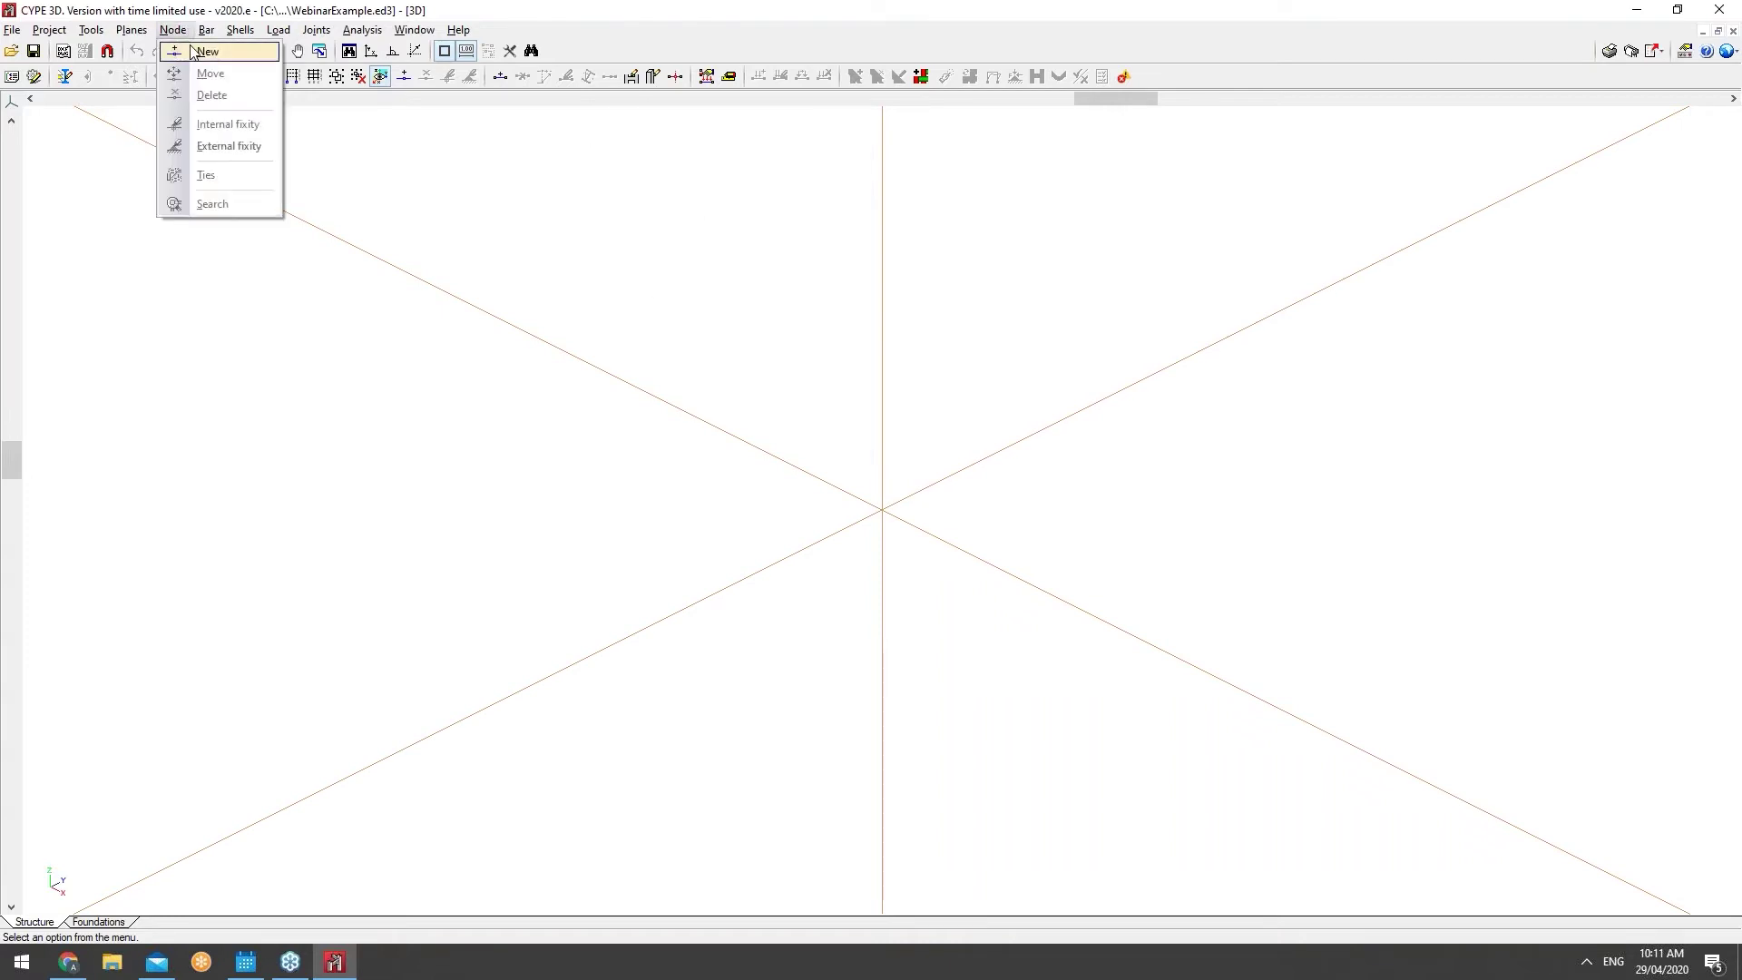
click(193, 53)
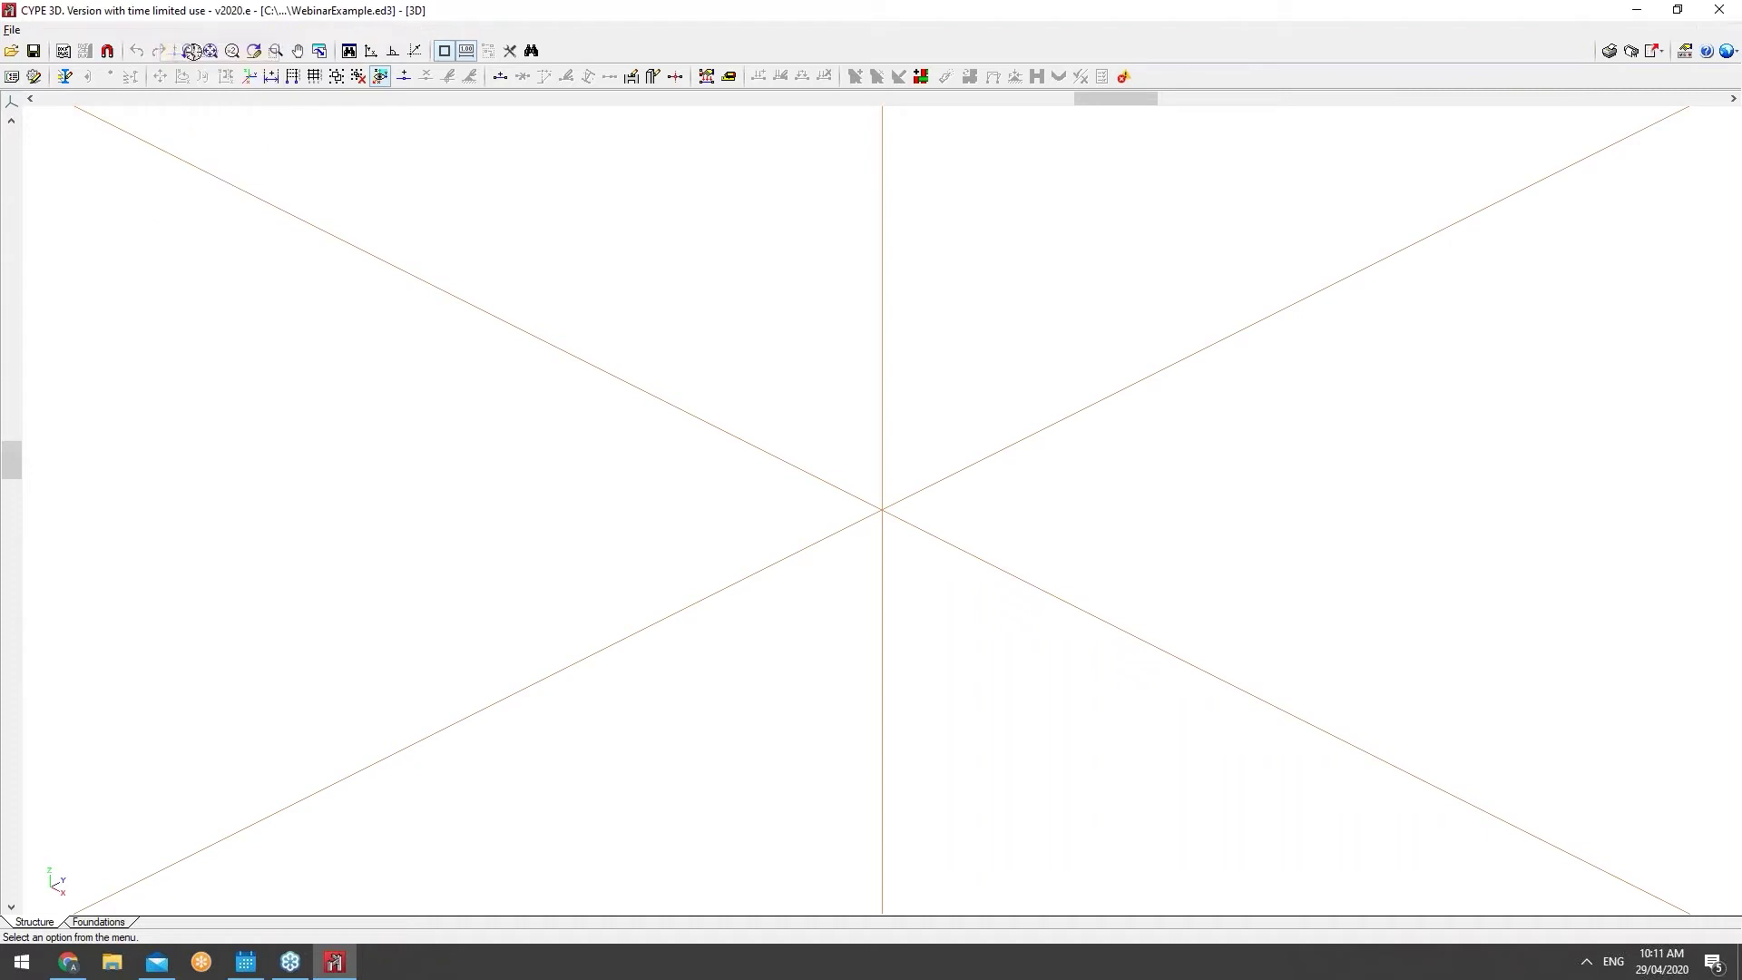
click(881, 508)
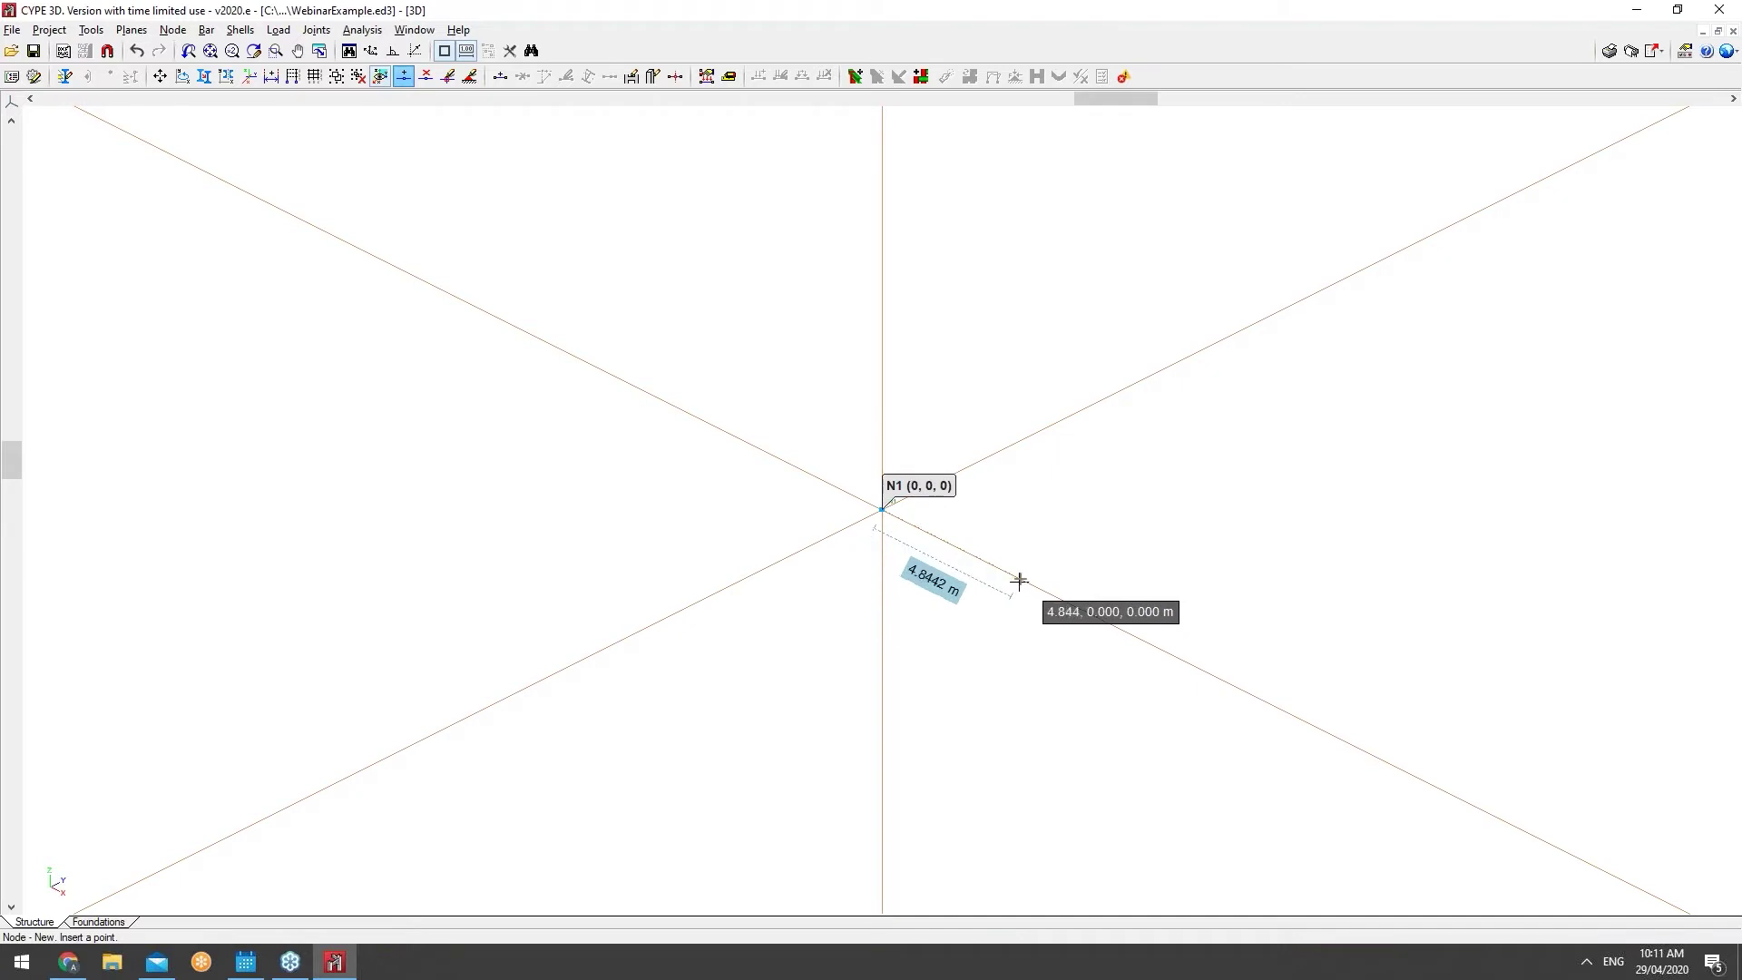
key(Return)
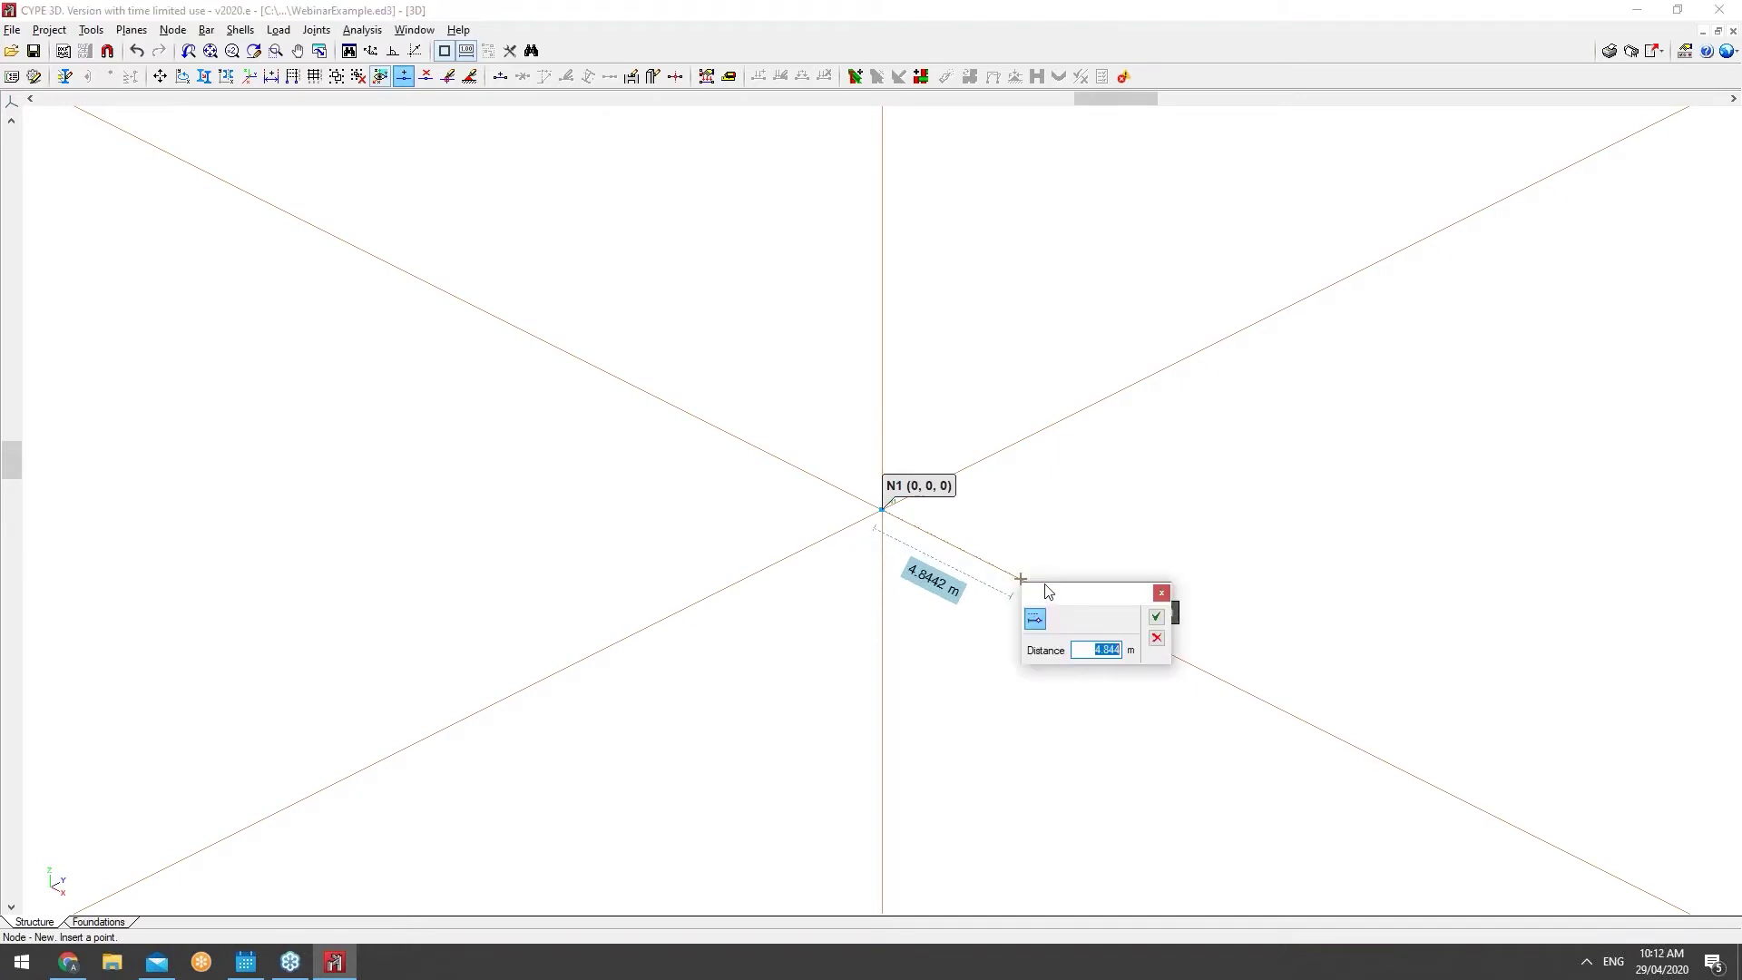
click(1156, 620)
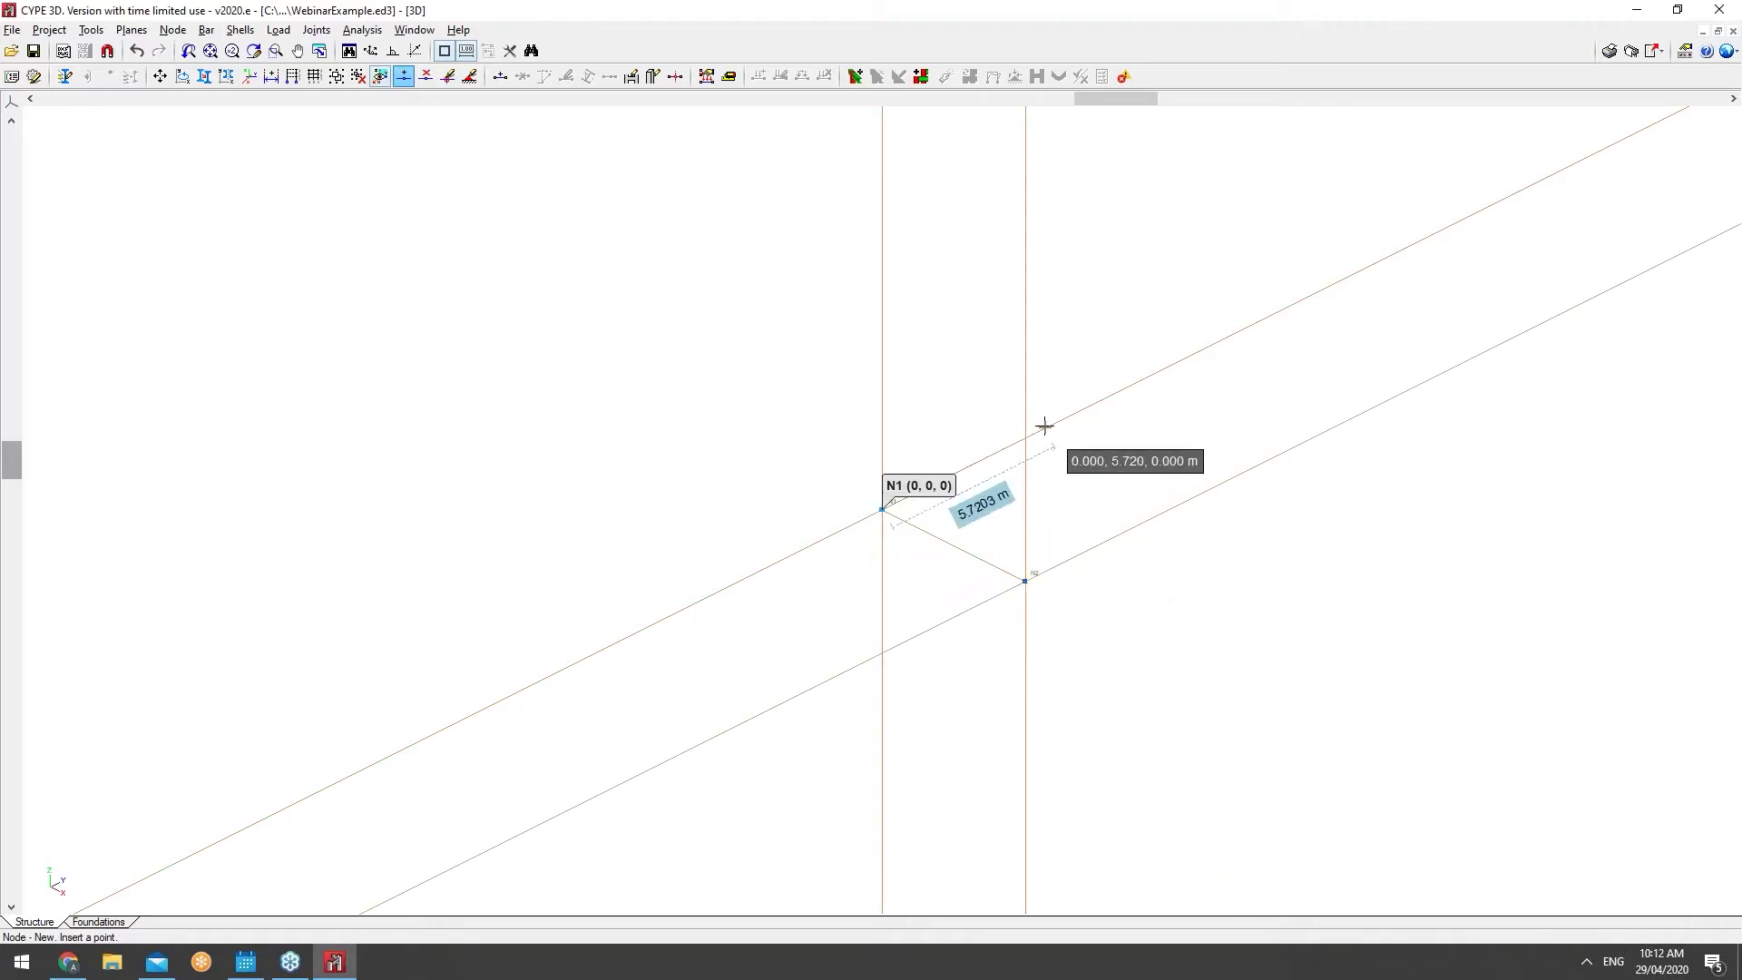
Step: Try a third node 8 m from the origin along the Y axis, and undo it
key(Return)
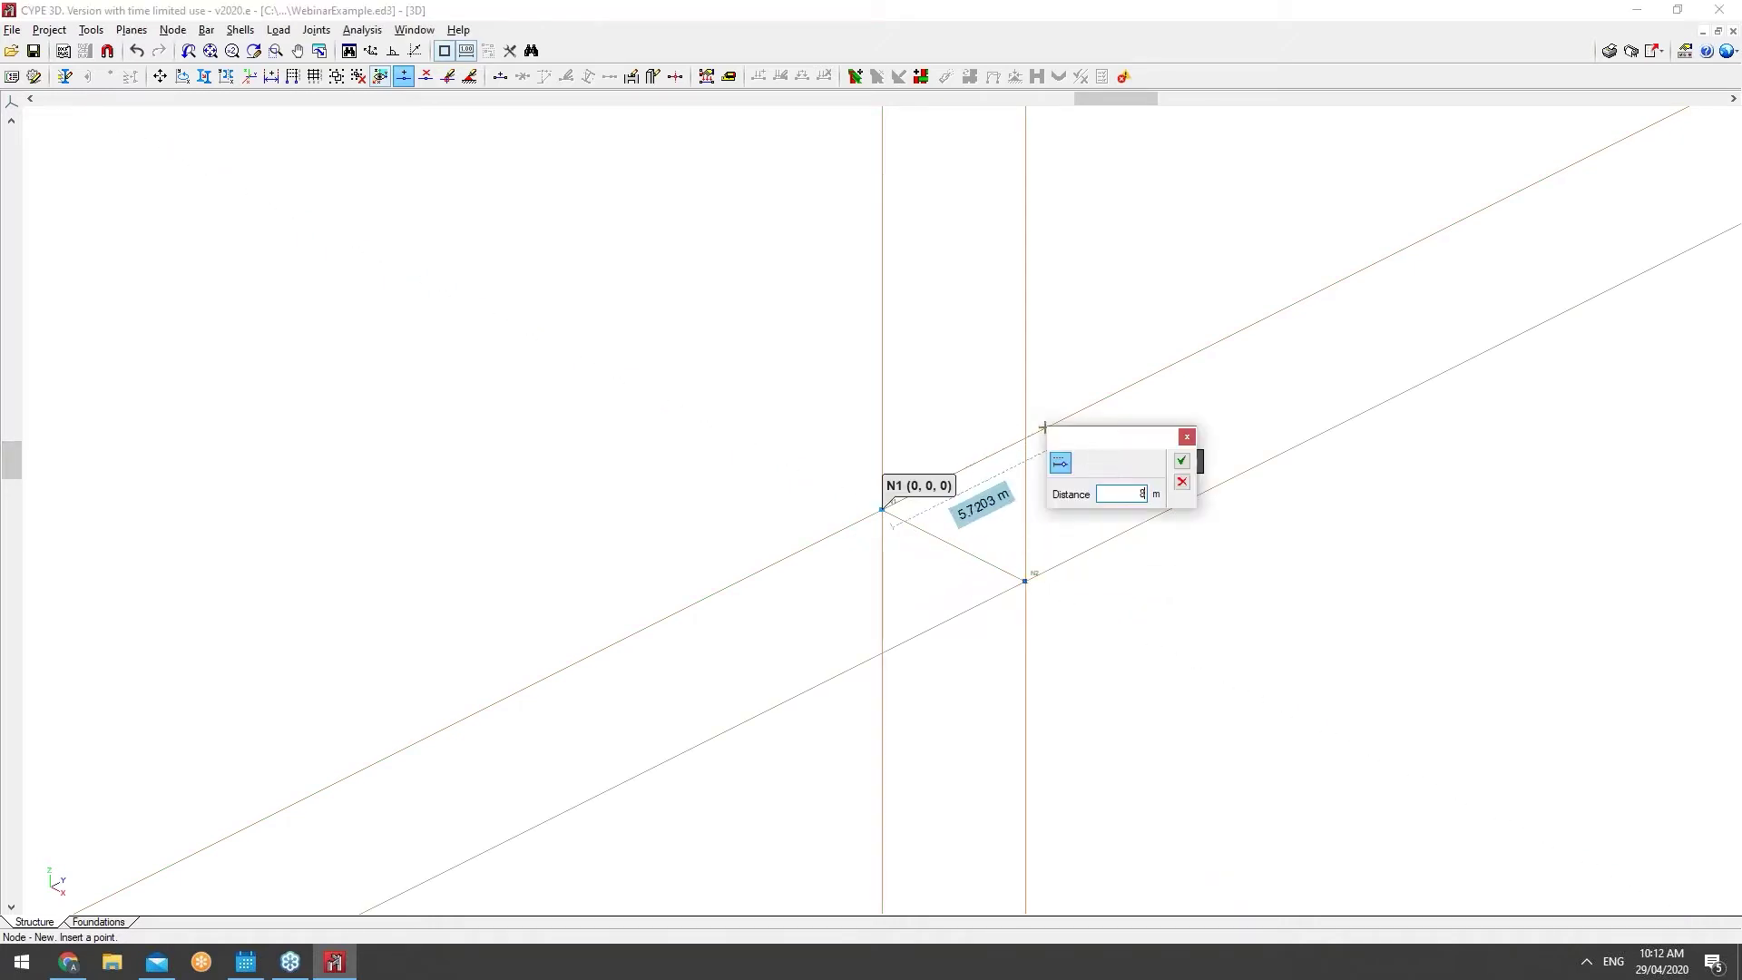
click(1181, 465)
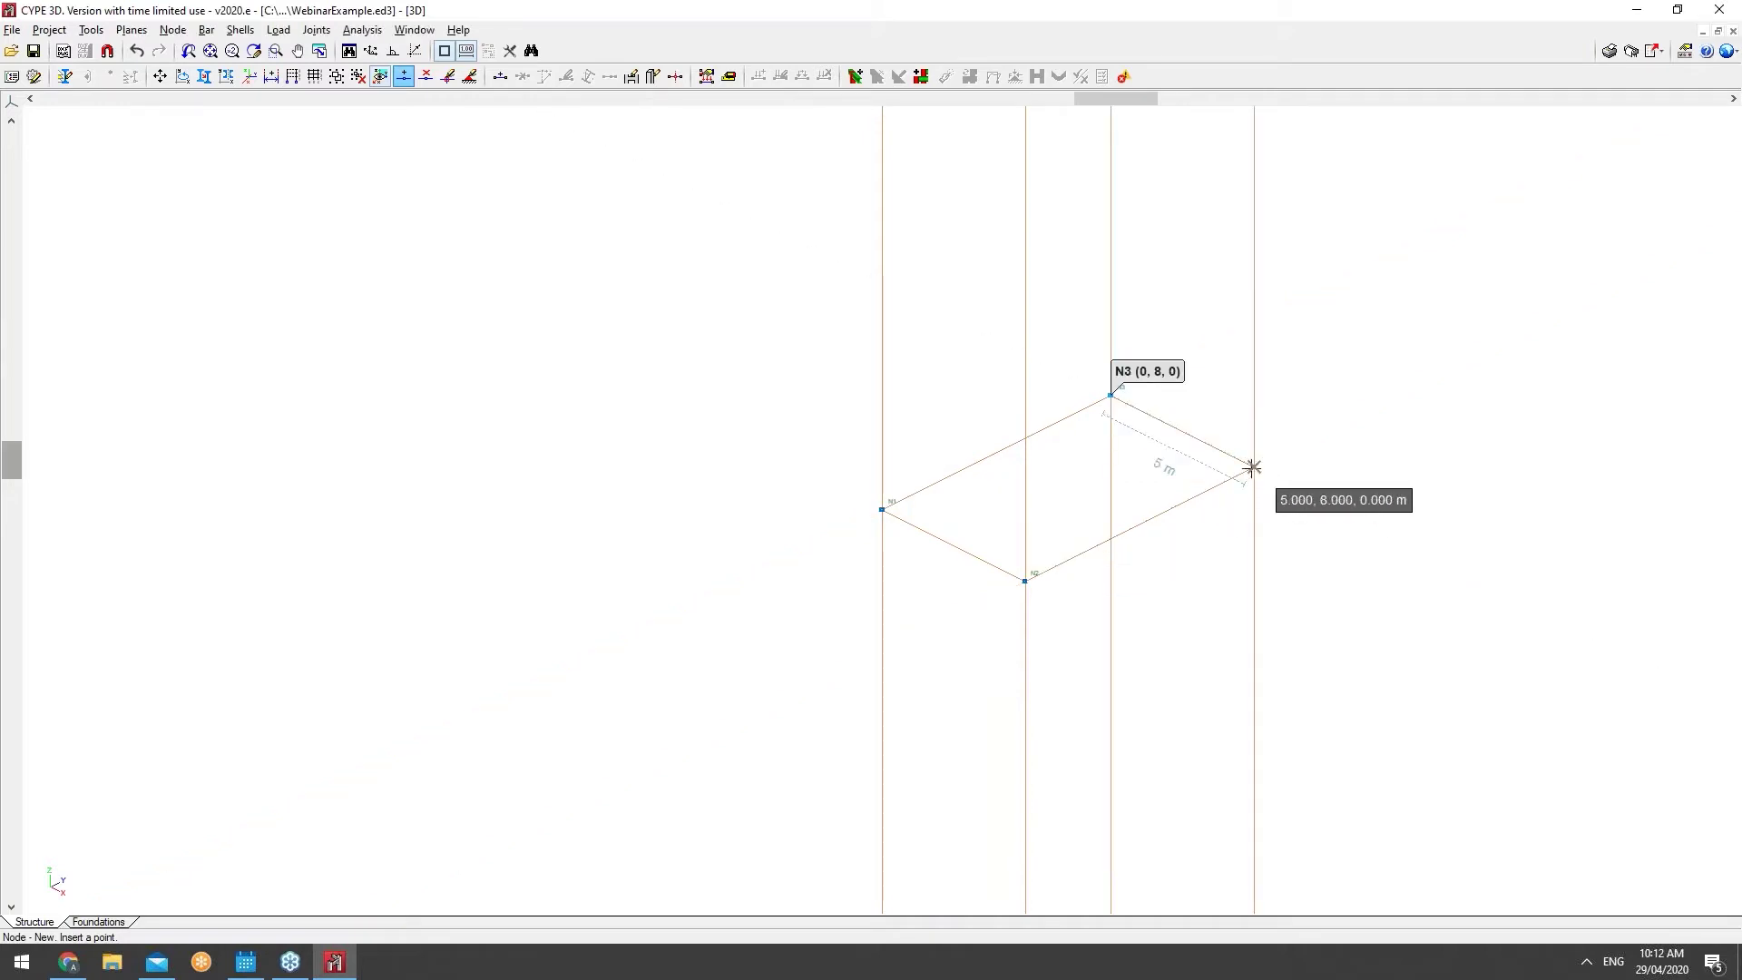
key(Return)
click(1180, 451)
click(138, 51)
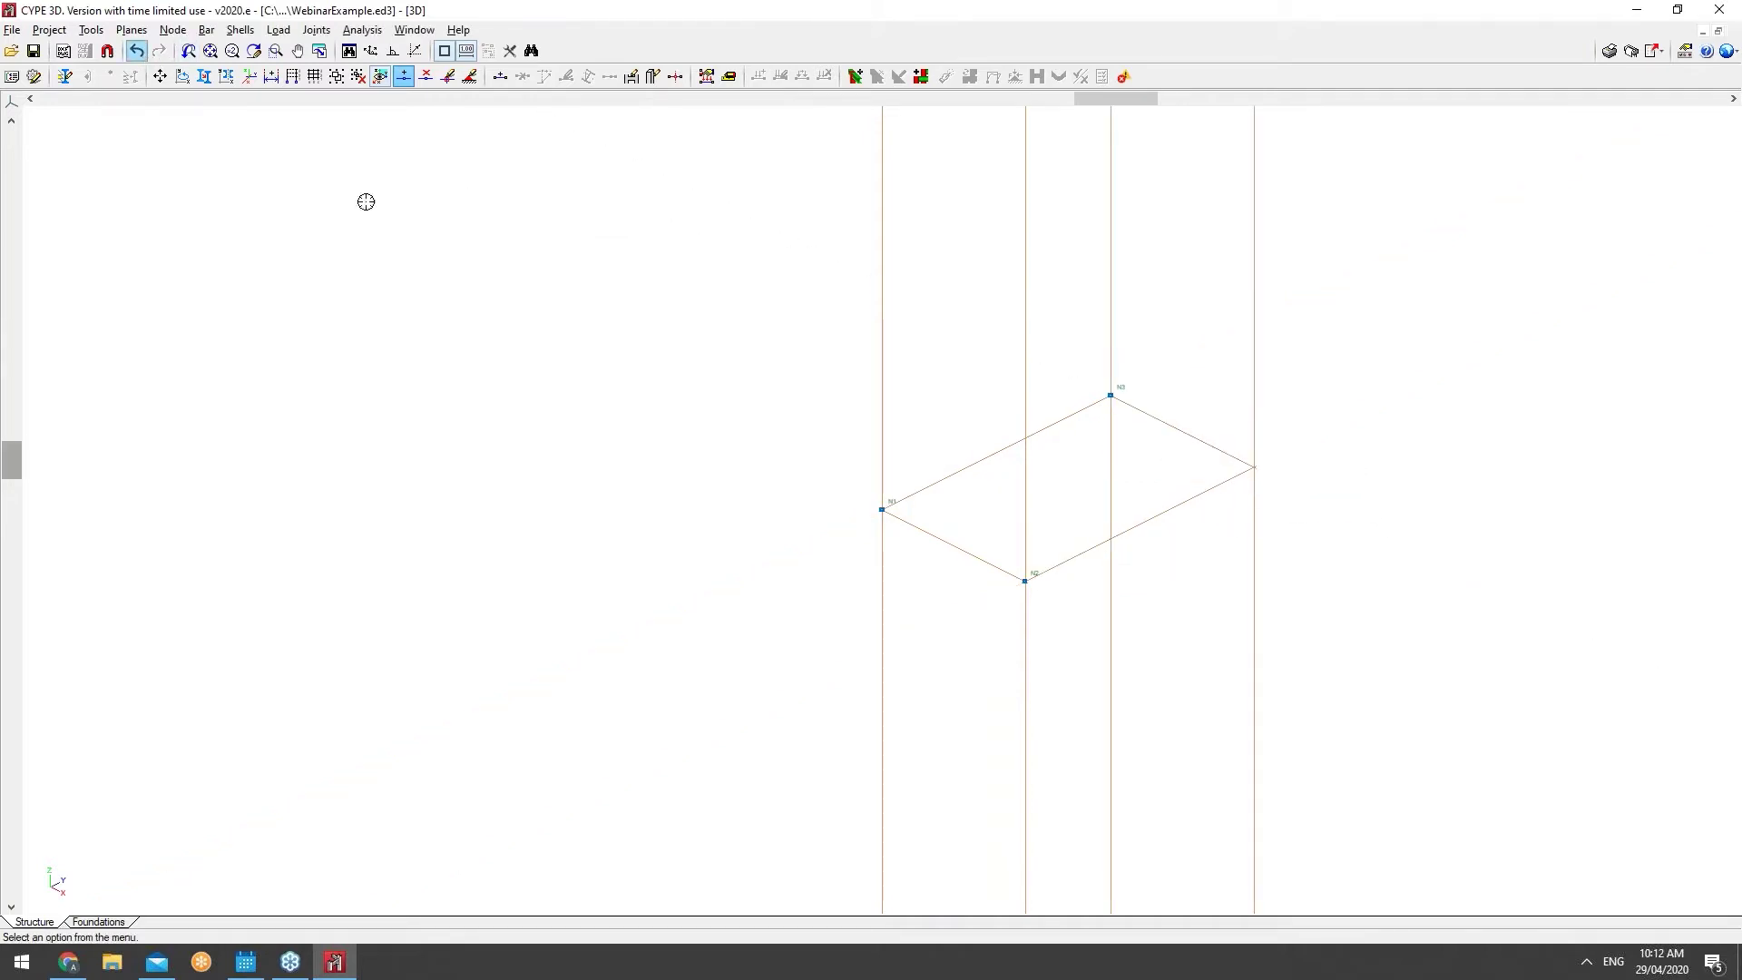
Step: Insert a node 0.7 m above each of the two base nodes, at (5, 0, 0.7) and (0, 0, 0.7)
scroll(937, 562, up, 3)
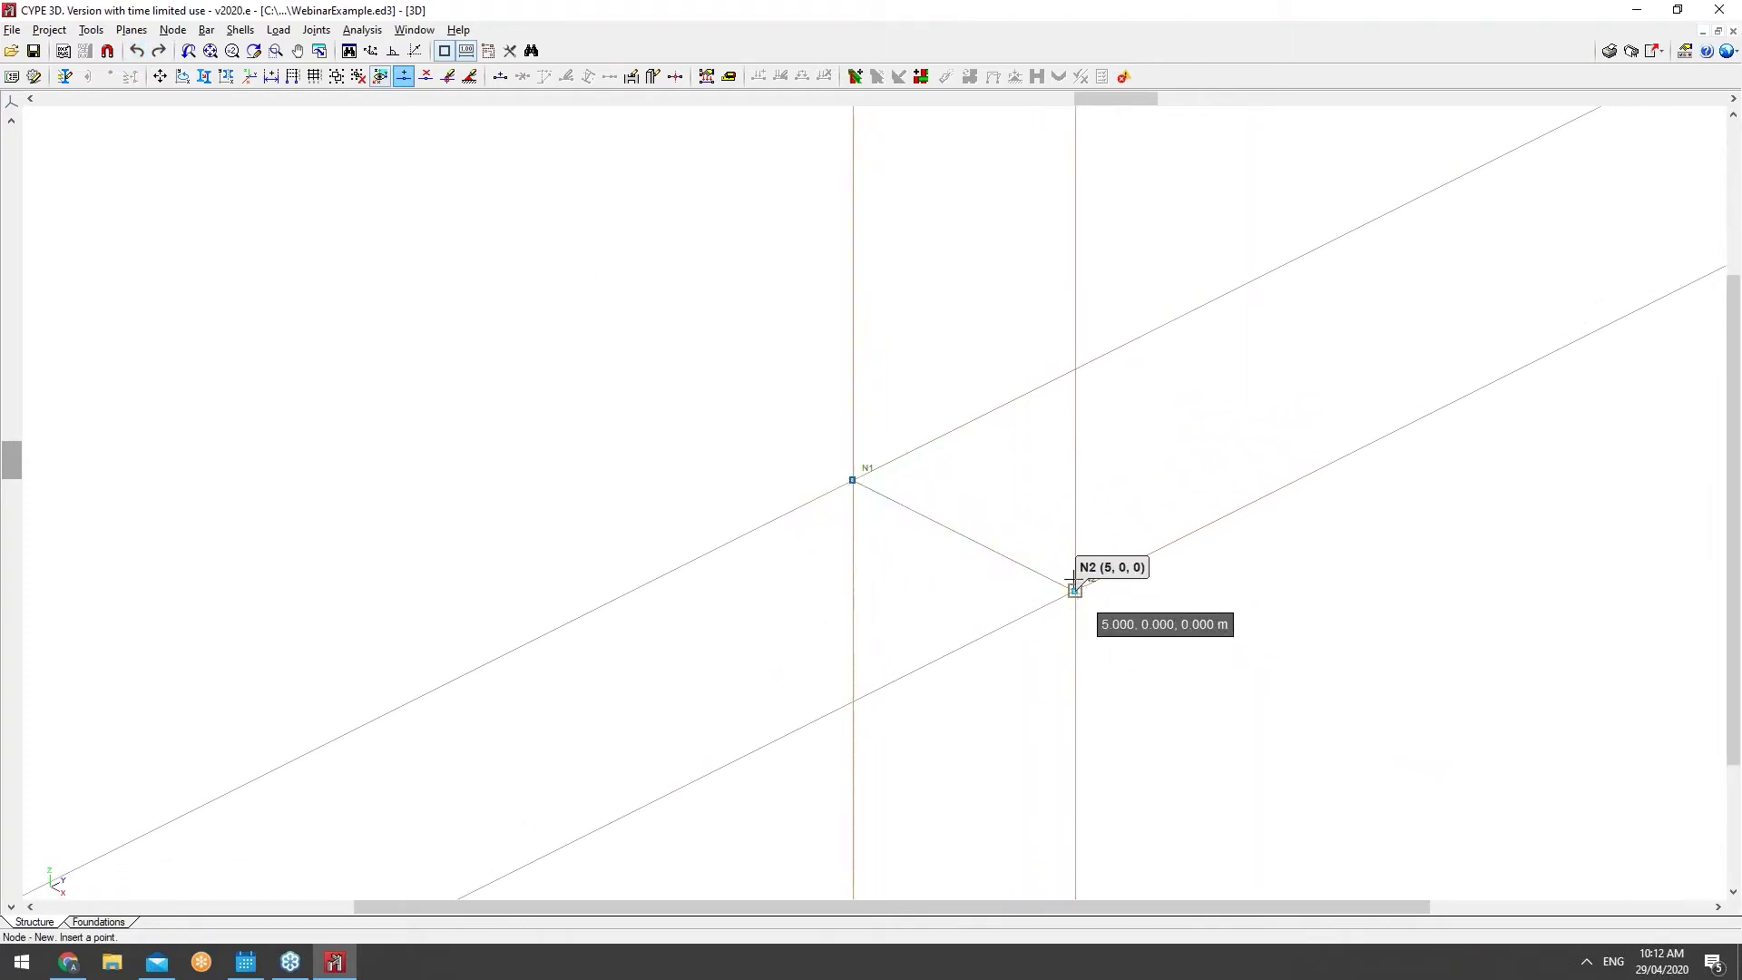
key(Tab)
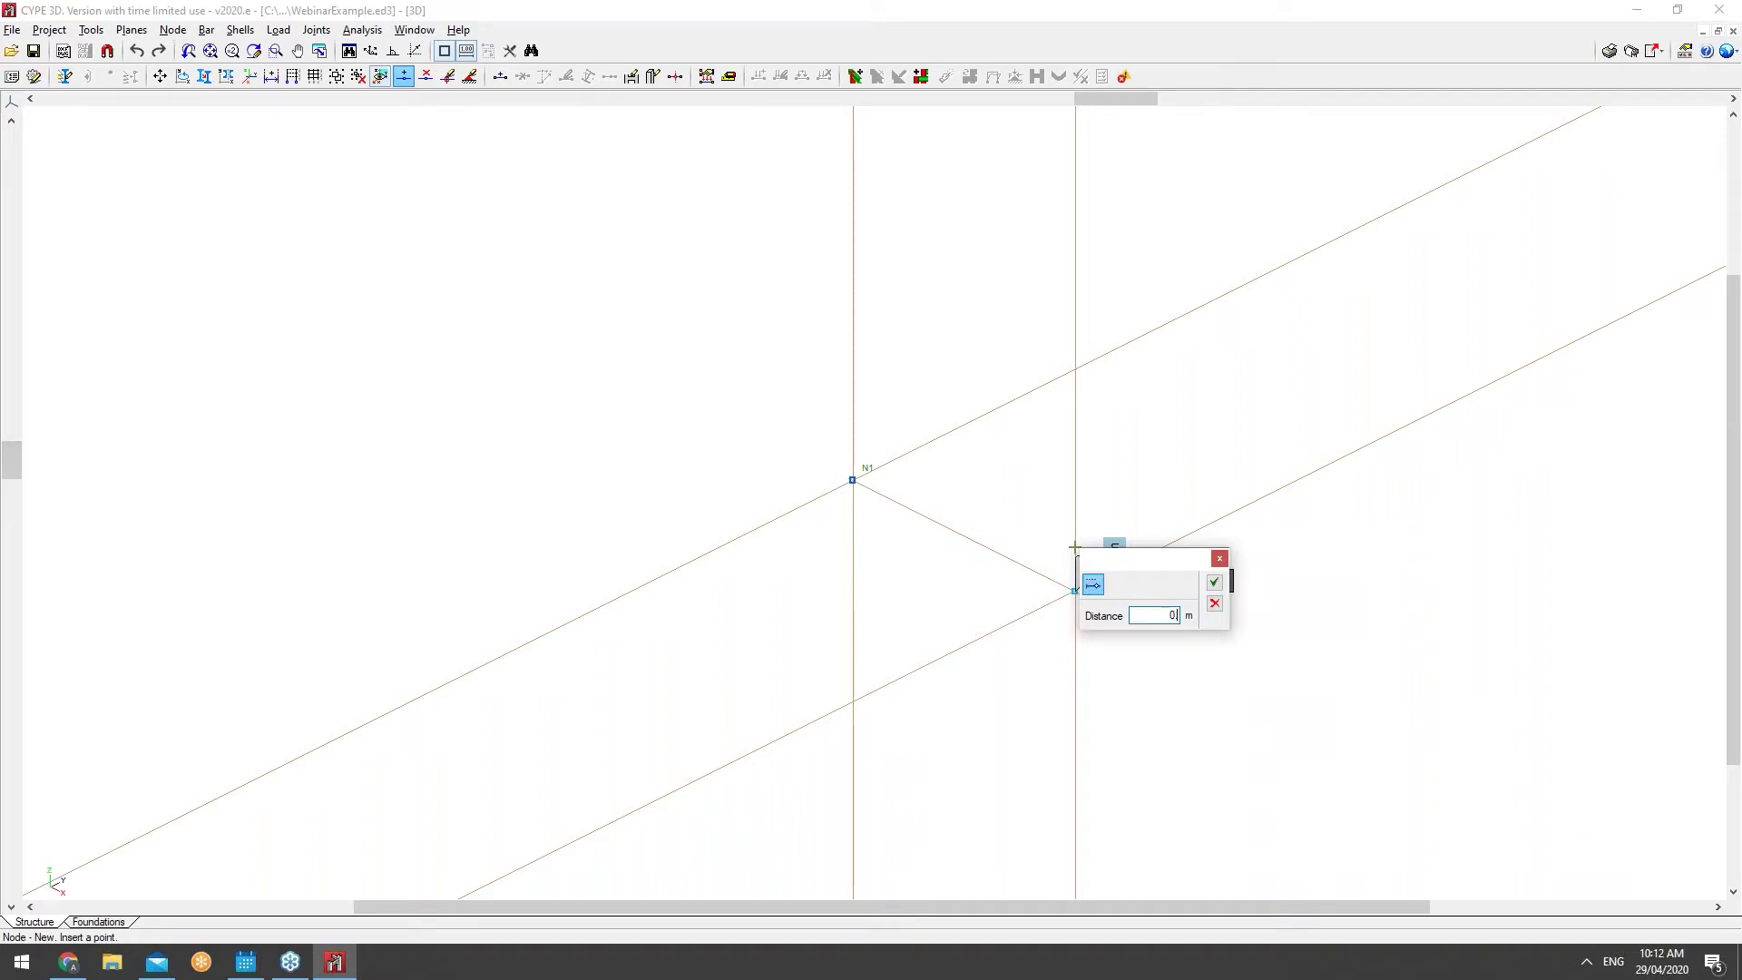
click(1214, 584)
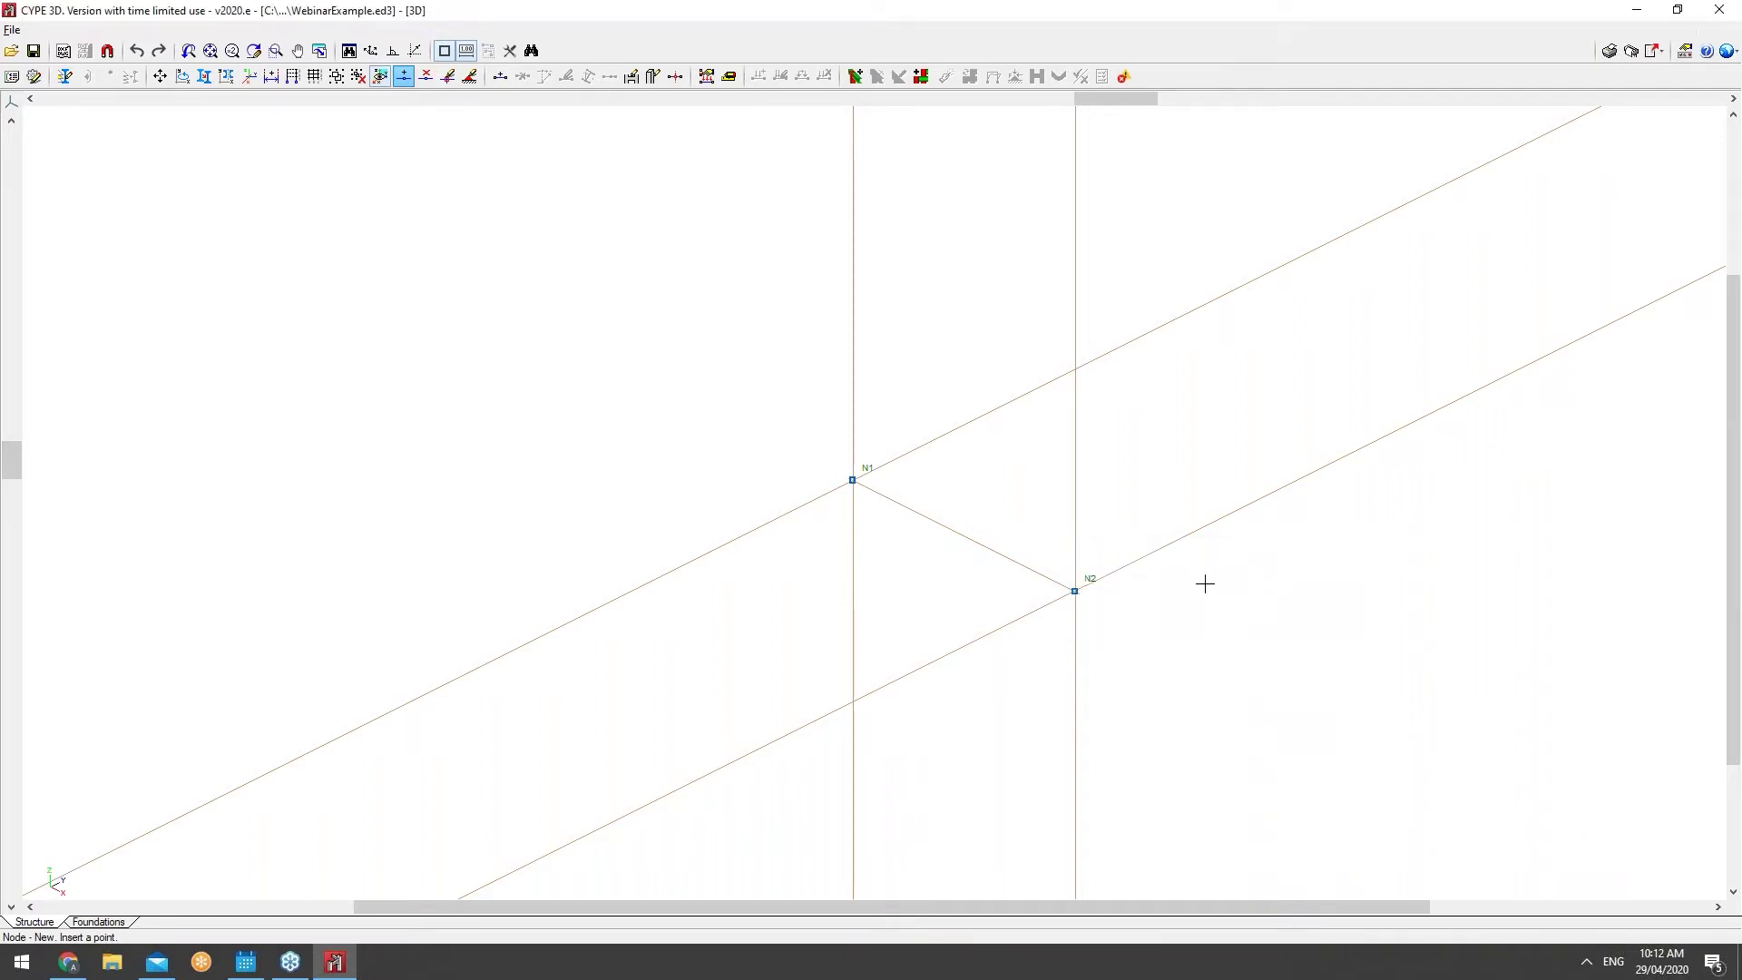
middle_drag(1201, 583, 1128, 544)
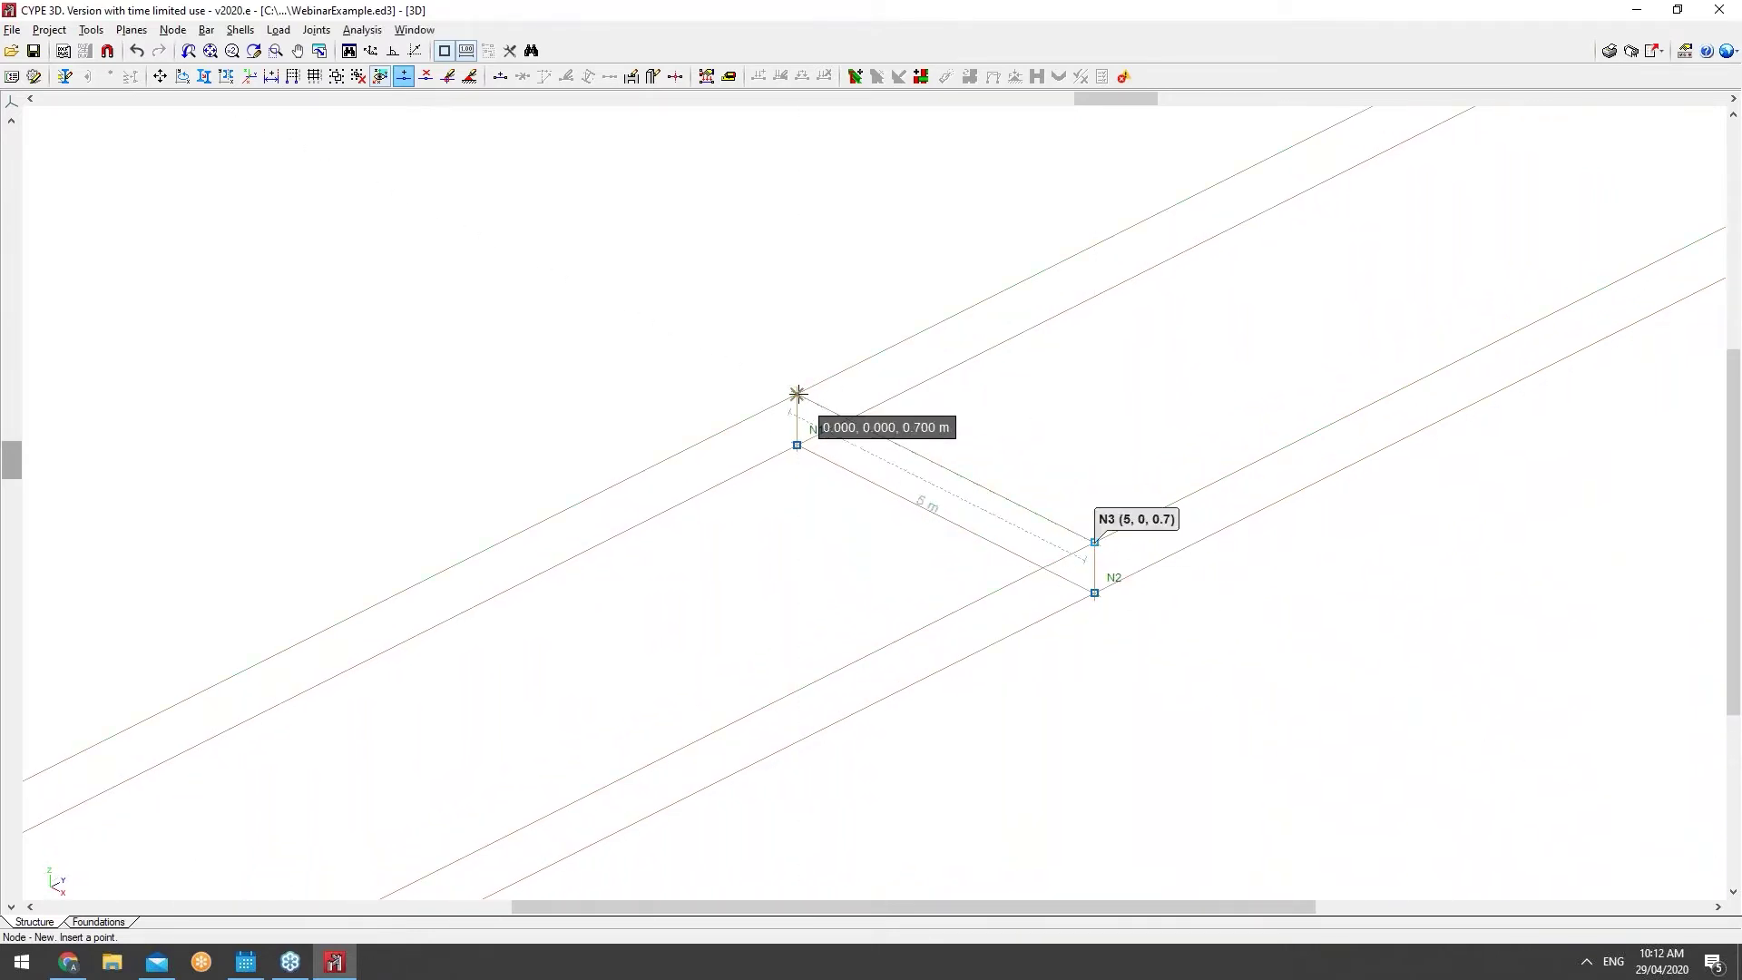
click(797, 392)
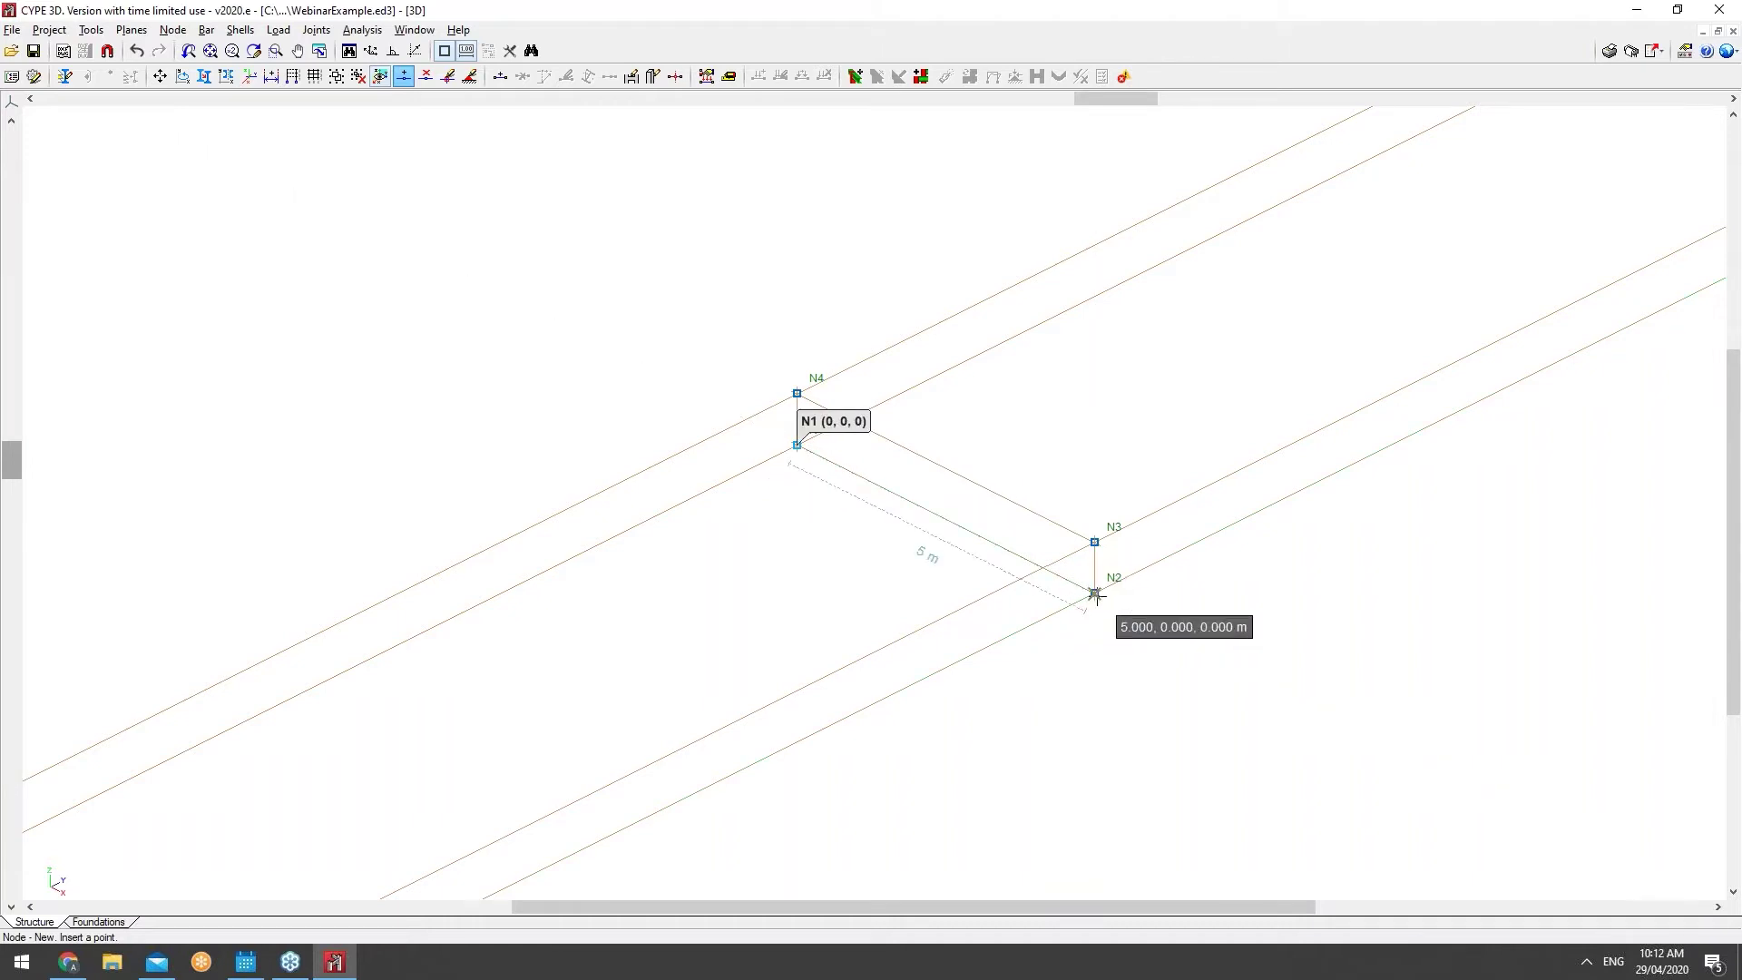
Step: Insert nodes 1 m and 2 m from the origin along the base line between the two base nodes
click(845, 469)
click(983, 504)
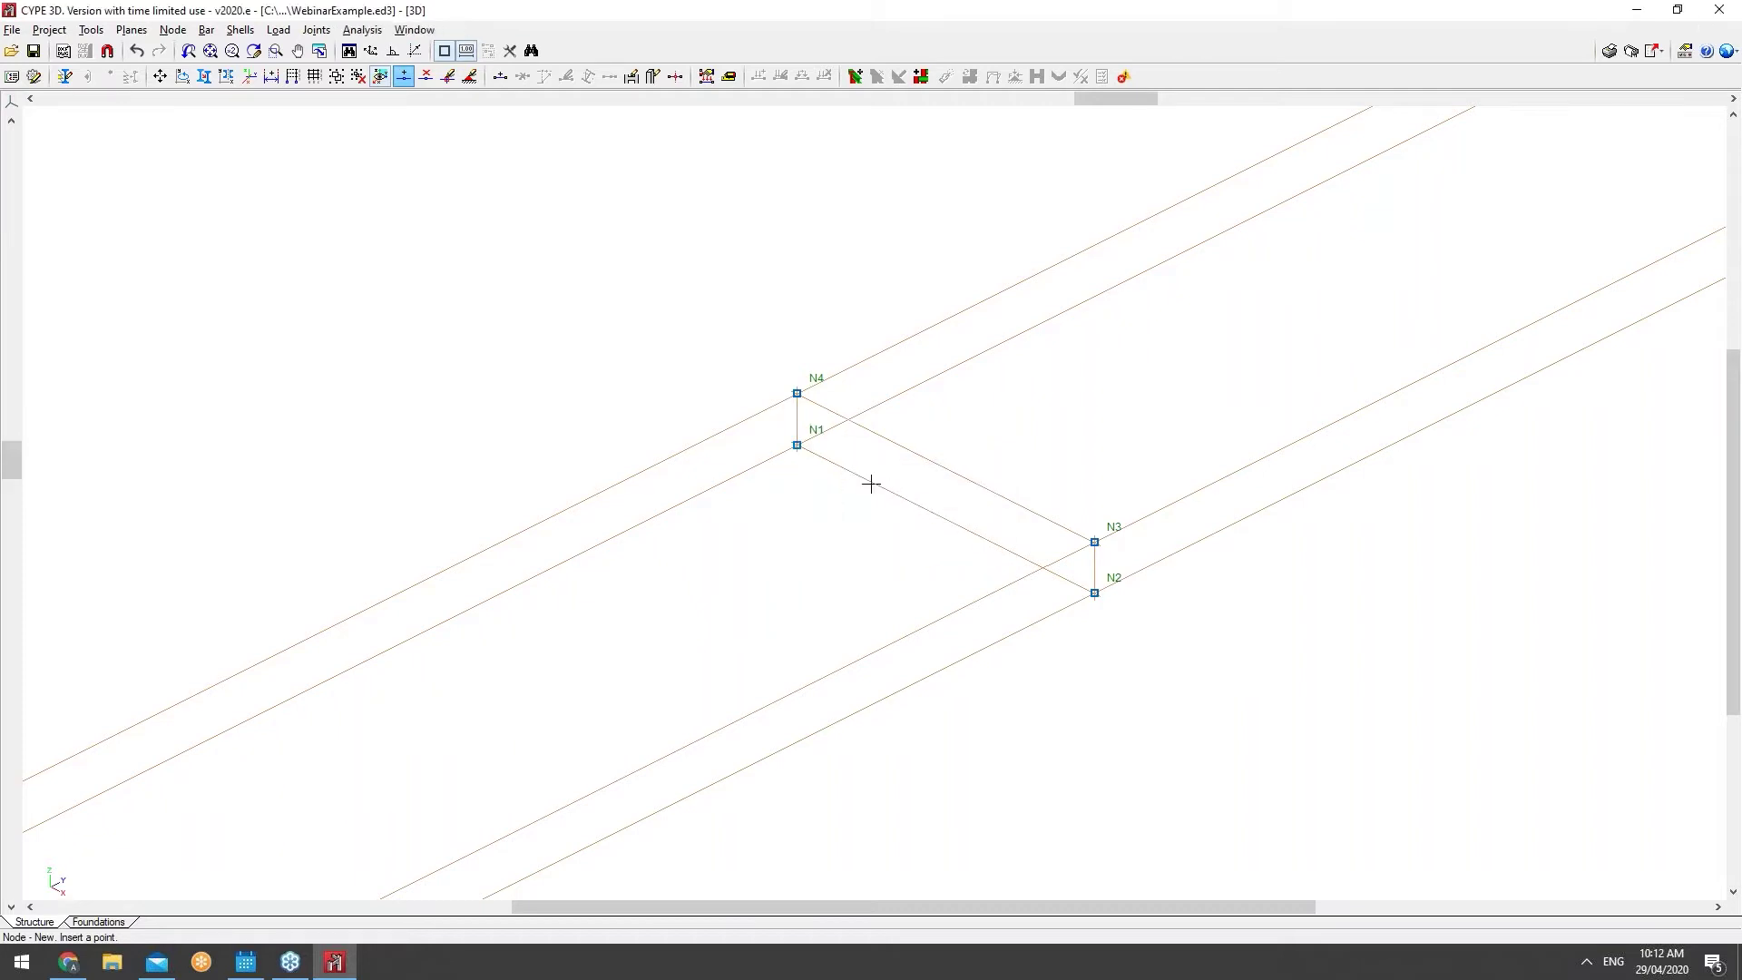
click(889, 490)
text(1)
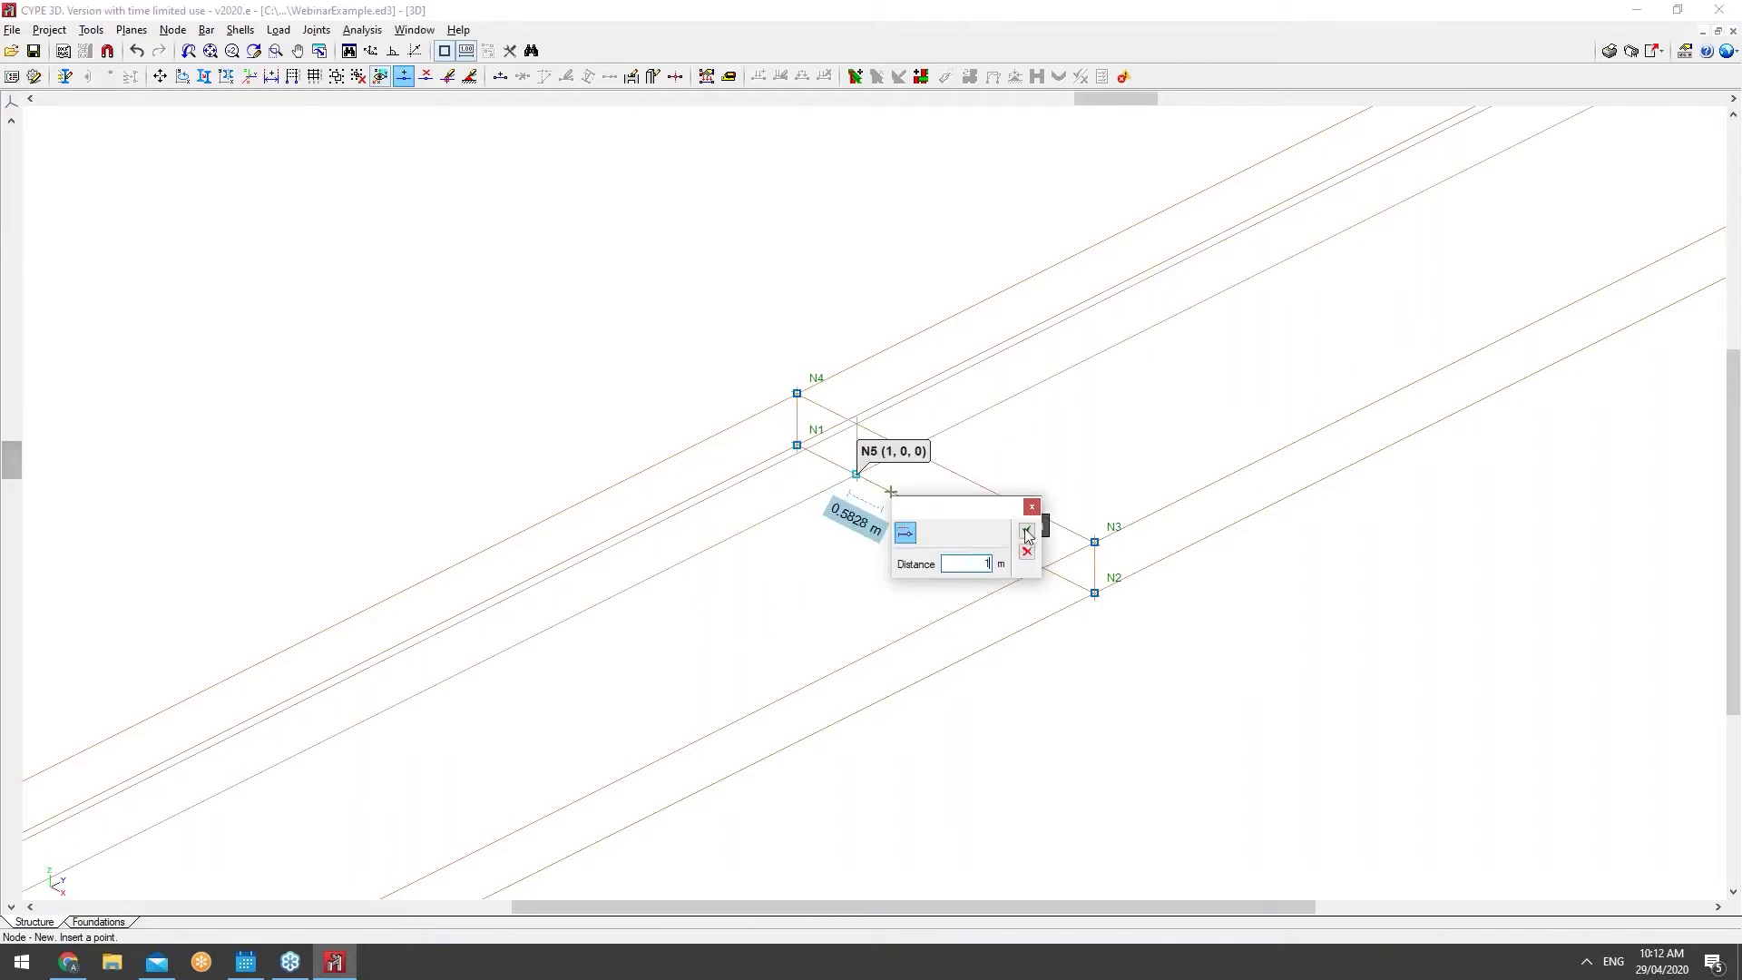
click(1027, 533)
Step: Continue the base line with two more nodes at 1 m spacing, at (3, 0, 0) and (4, 0, 0)
click(951, 522)
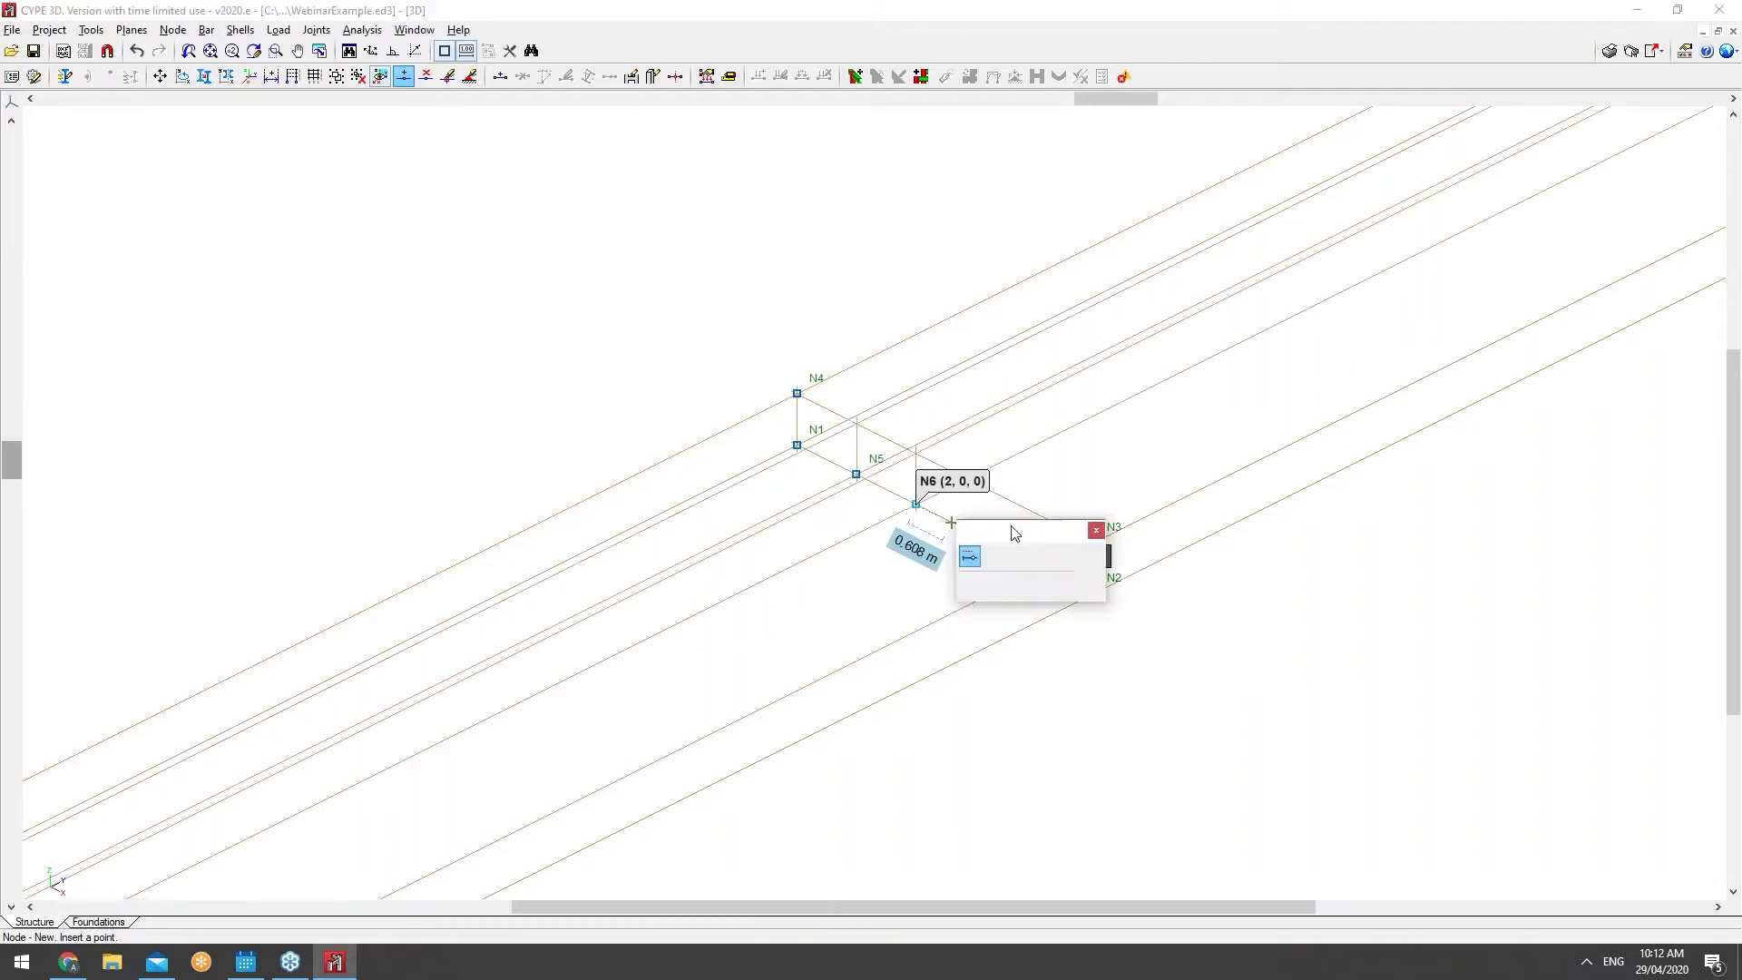
text(1)
key(Return)
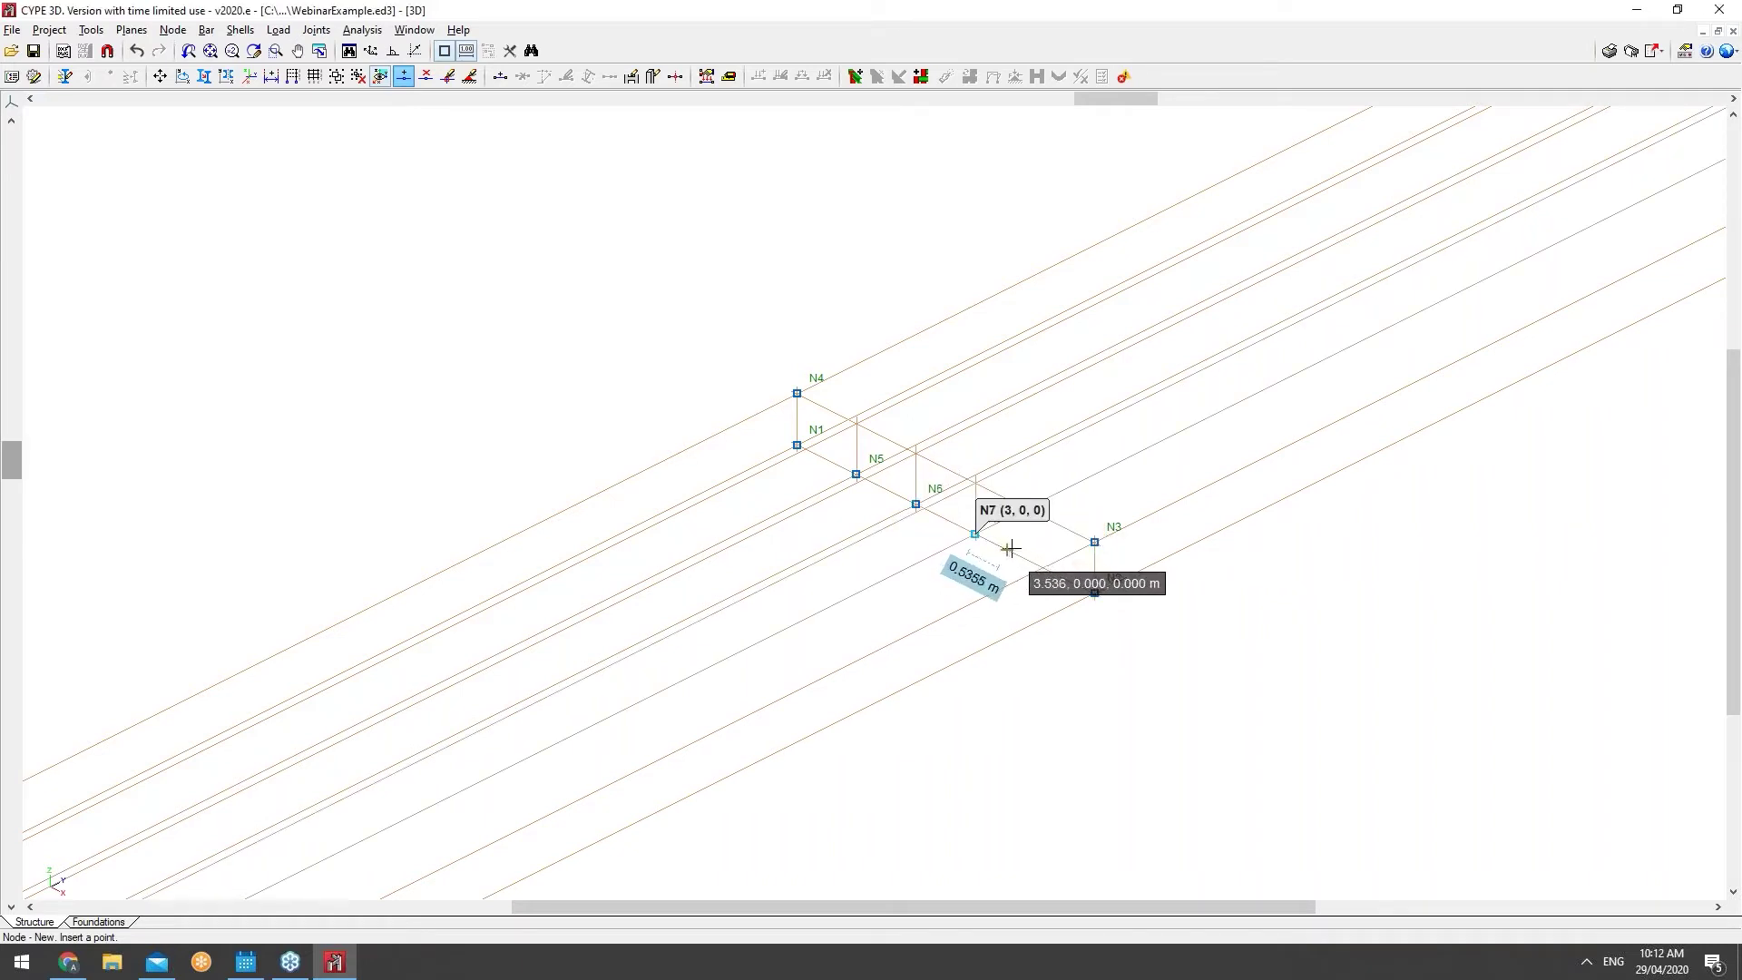
click(1009, 549)
text(1)
key(Return)
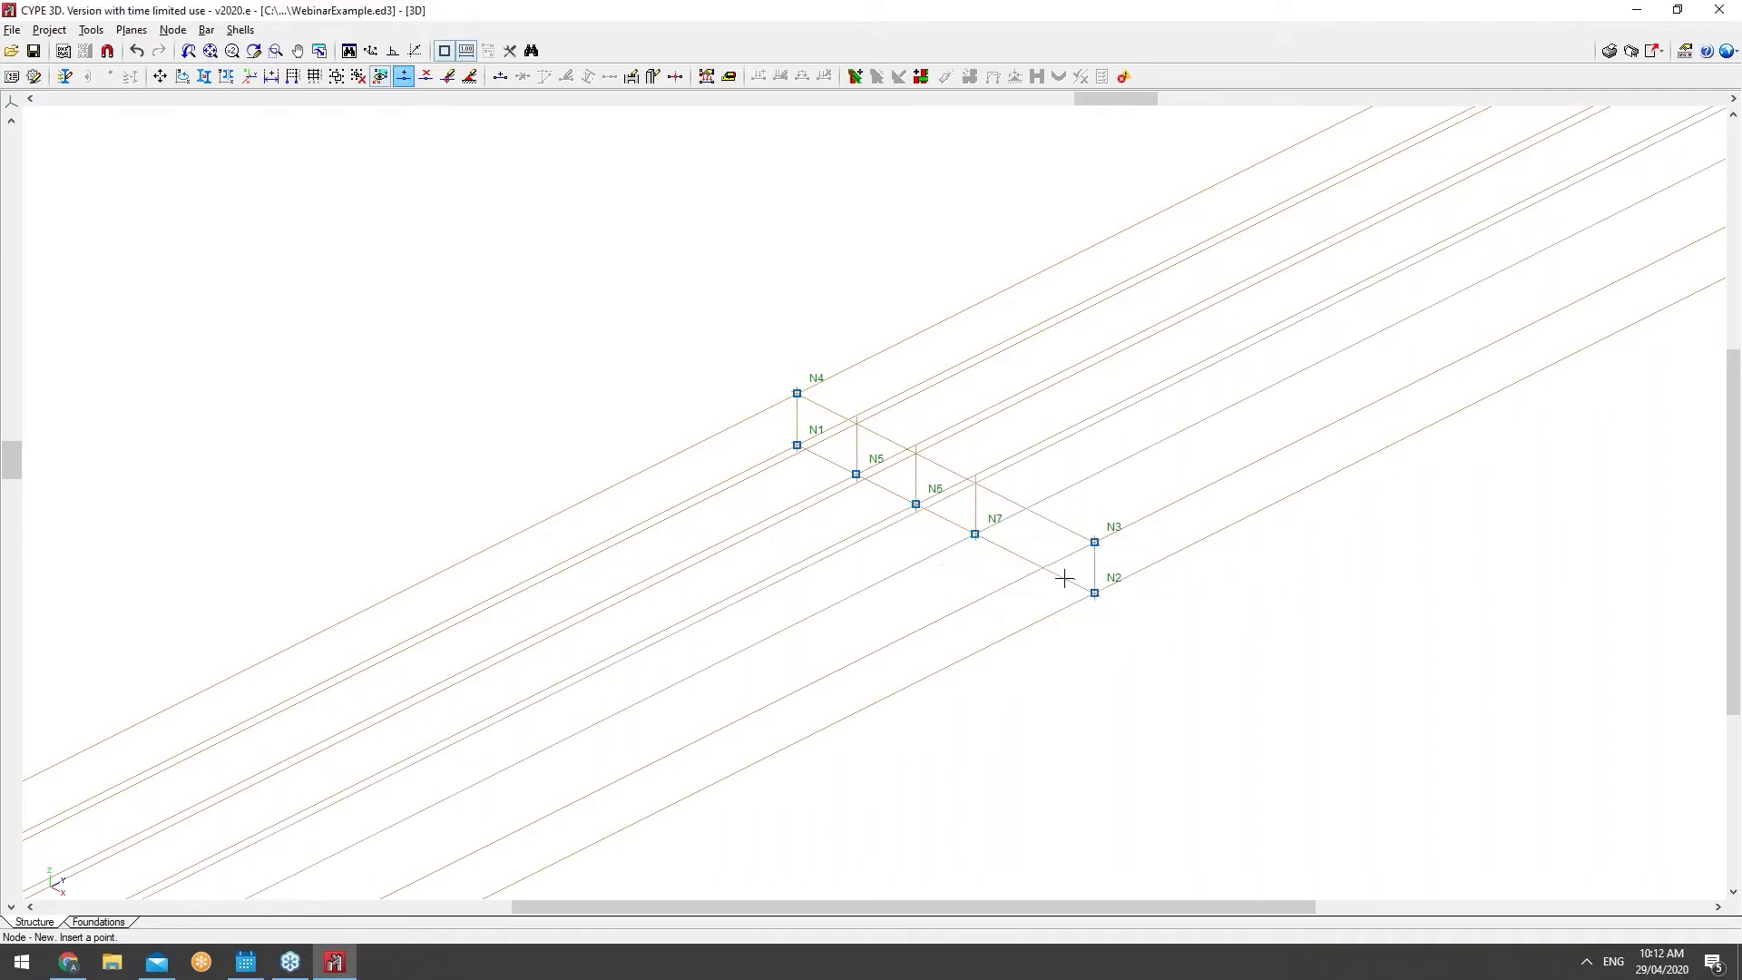
click(1045, 568)
text(1)
key(Return)
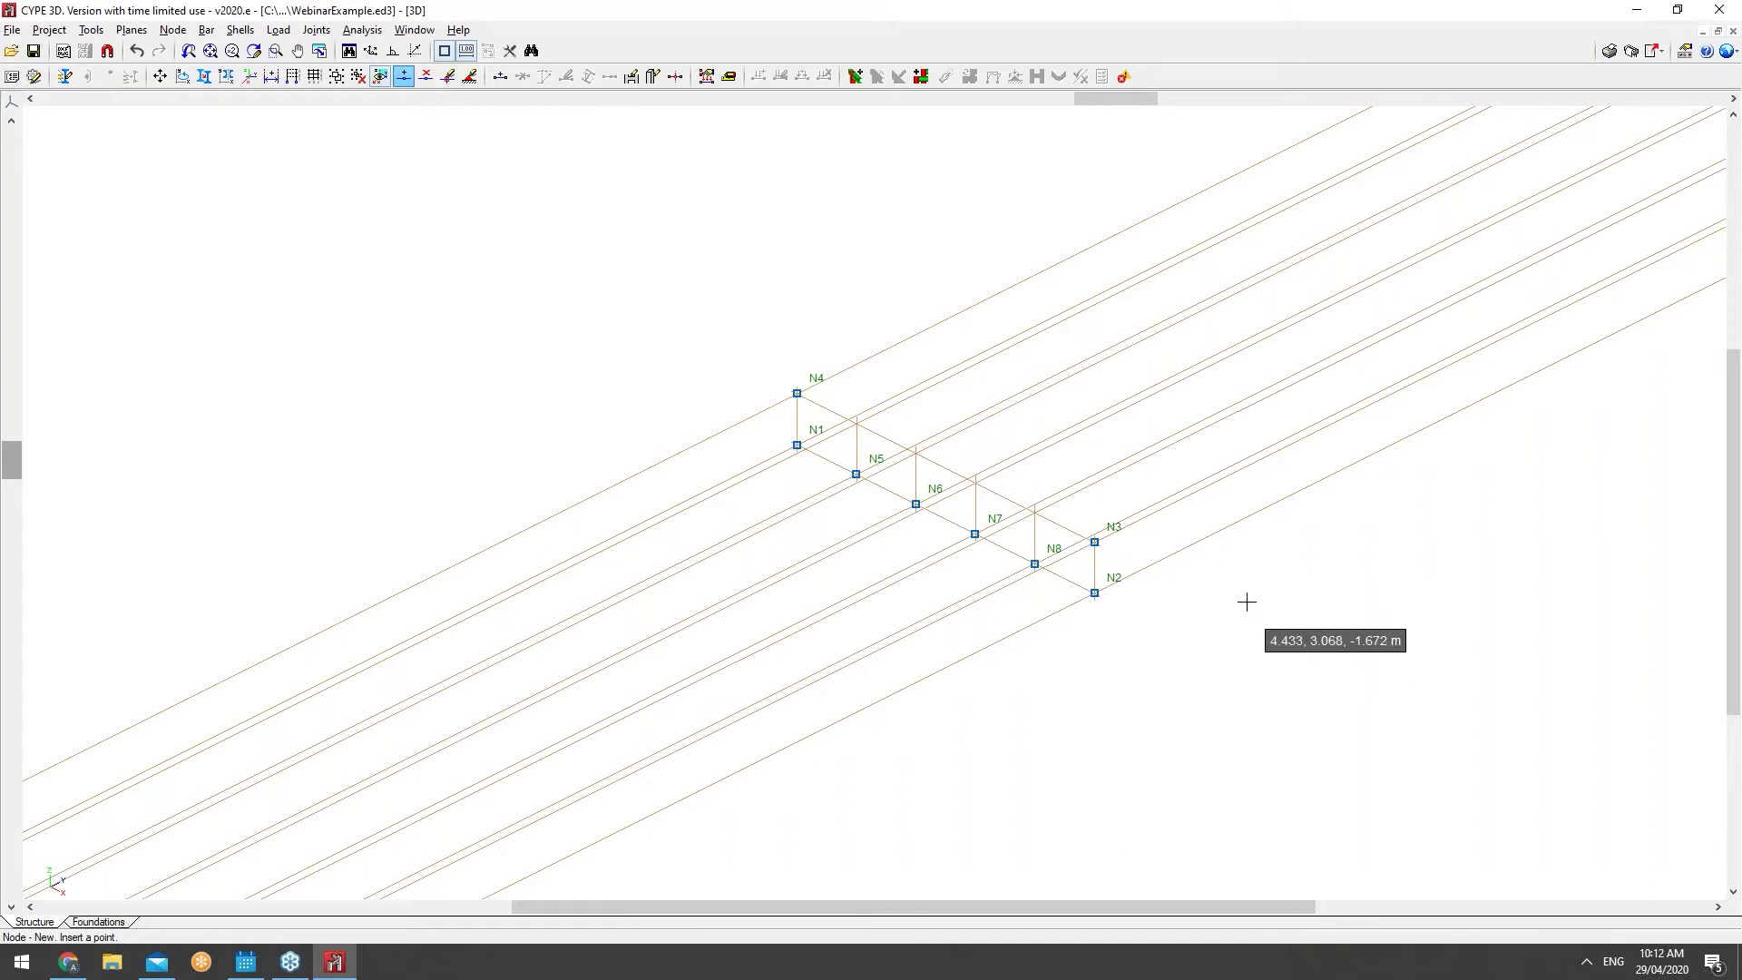
Step: Insert a midspan base node 0.5 m beyond the (2, 0, 0) node, and a peak node 1.9 m above it
scroll(989, 522, up, 2)
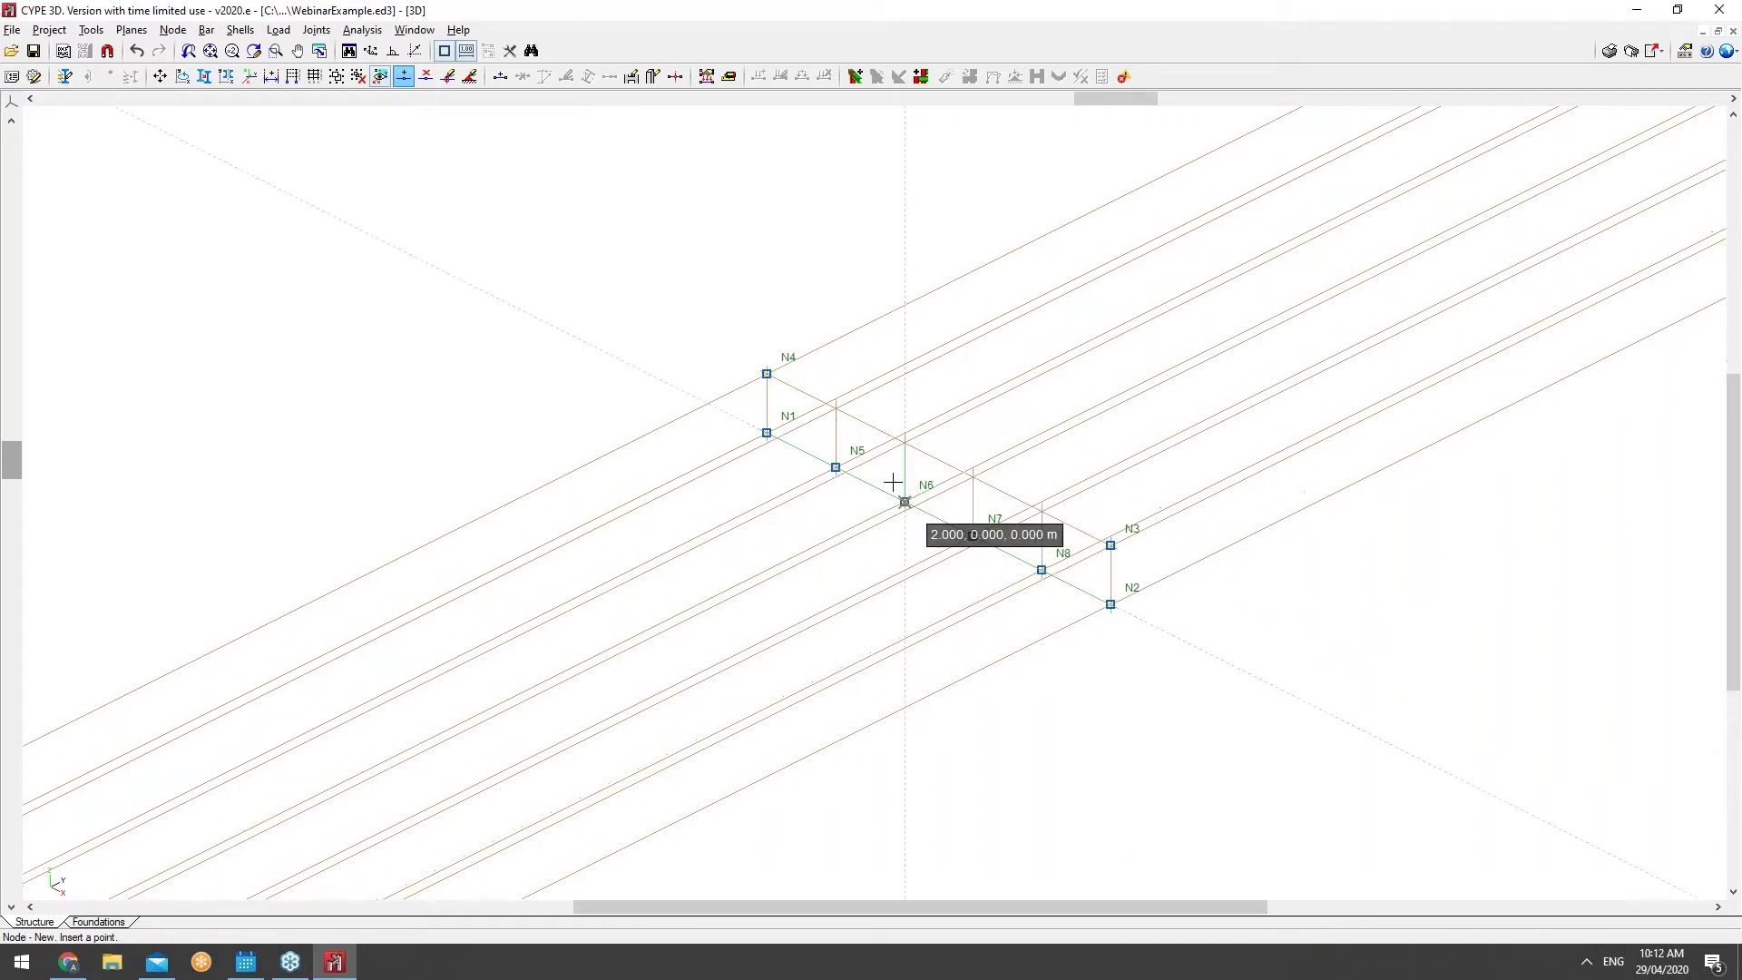
scroll(870, 445, up, 2)
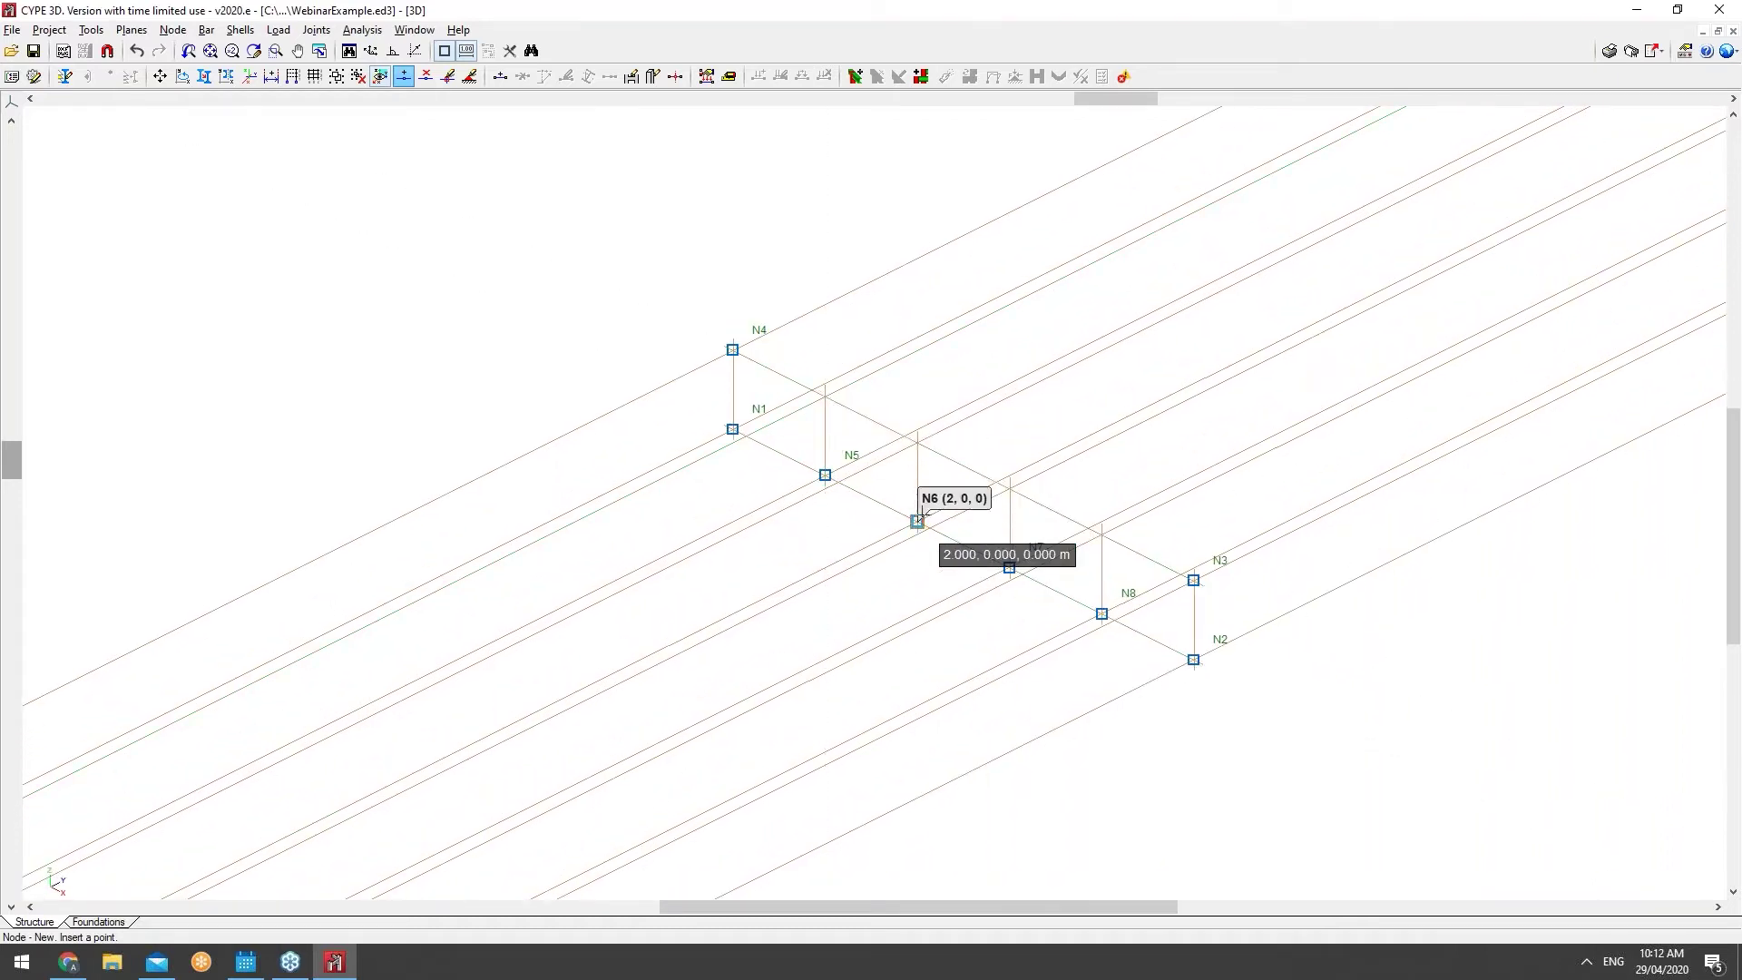
click(957, 542)
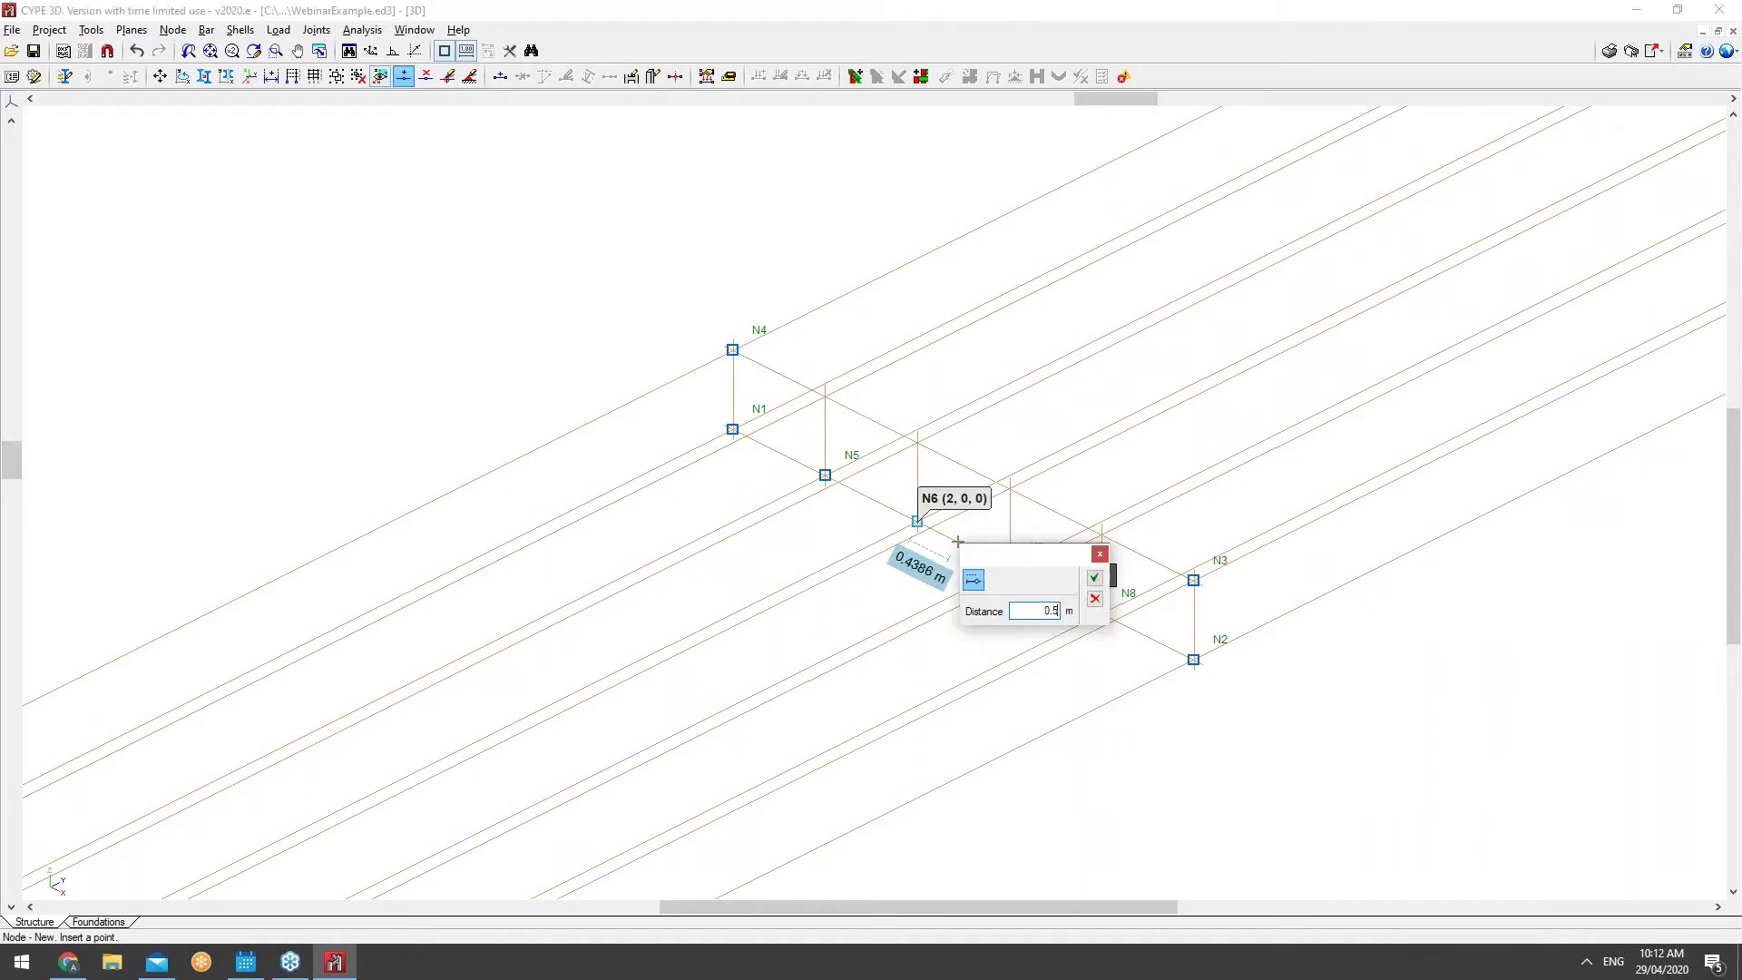
click(1094, 579)
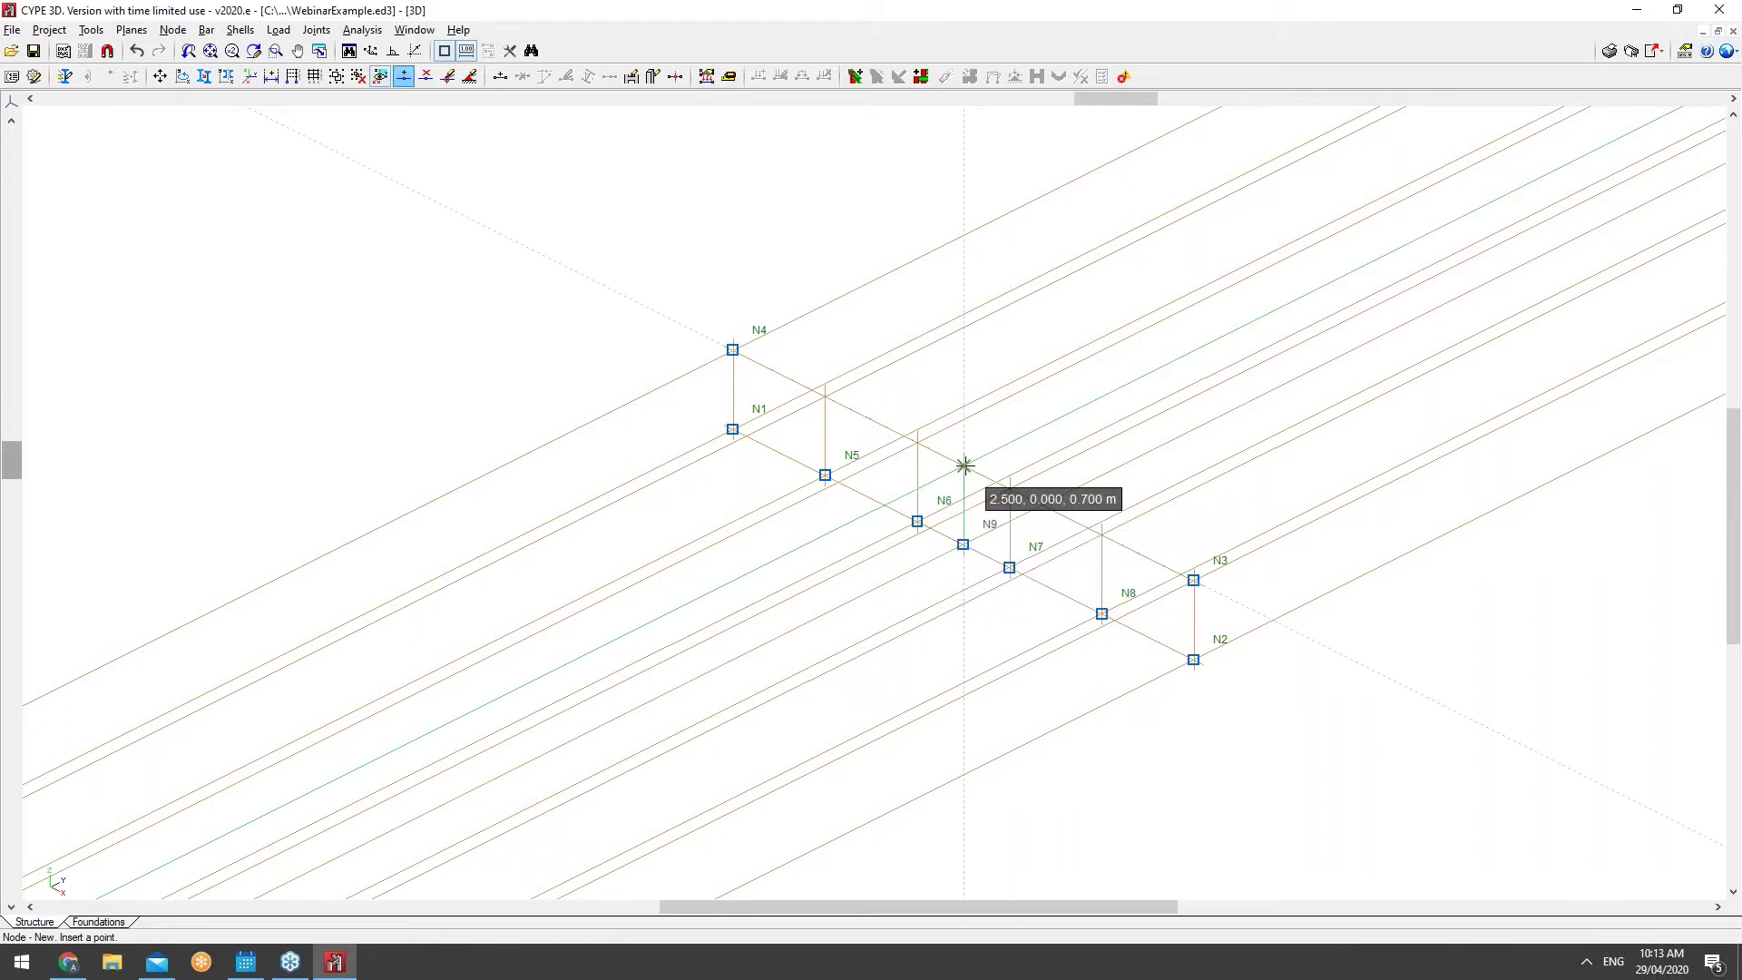
click(965, 377)
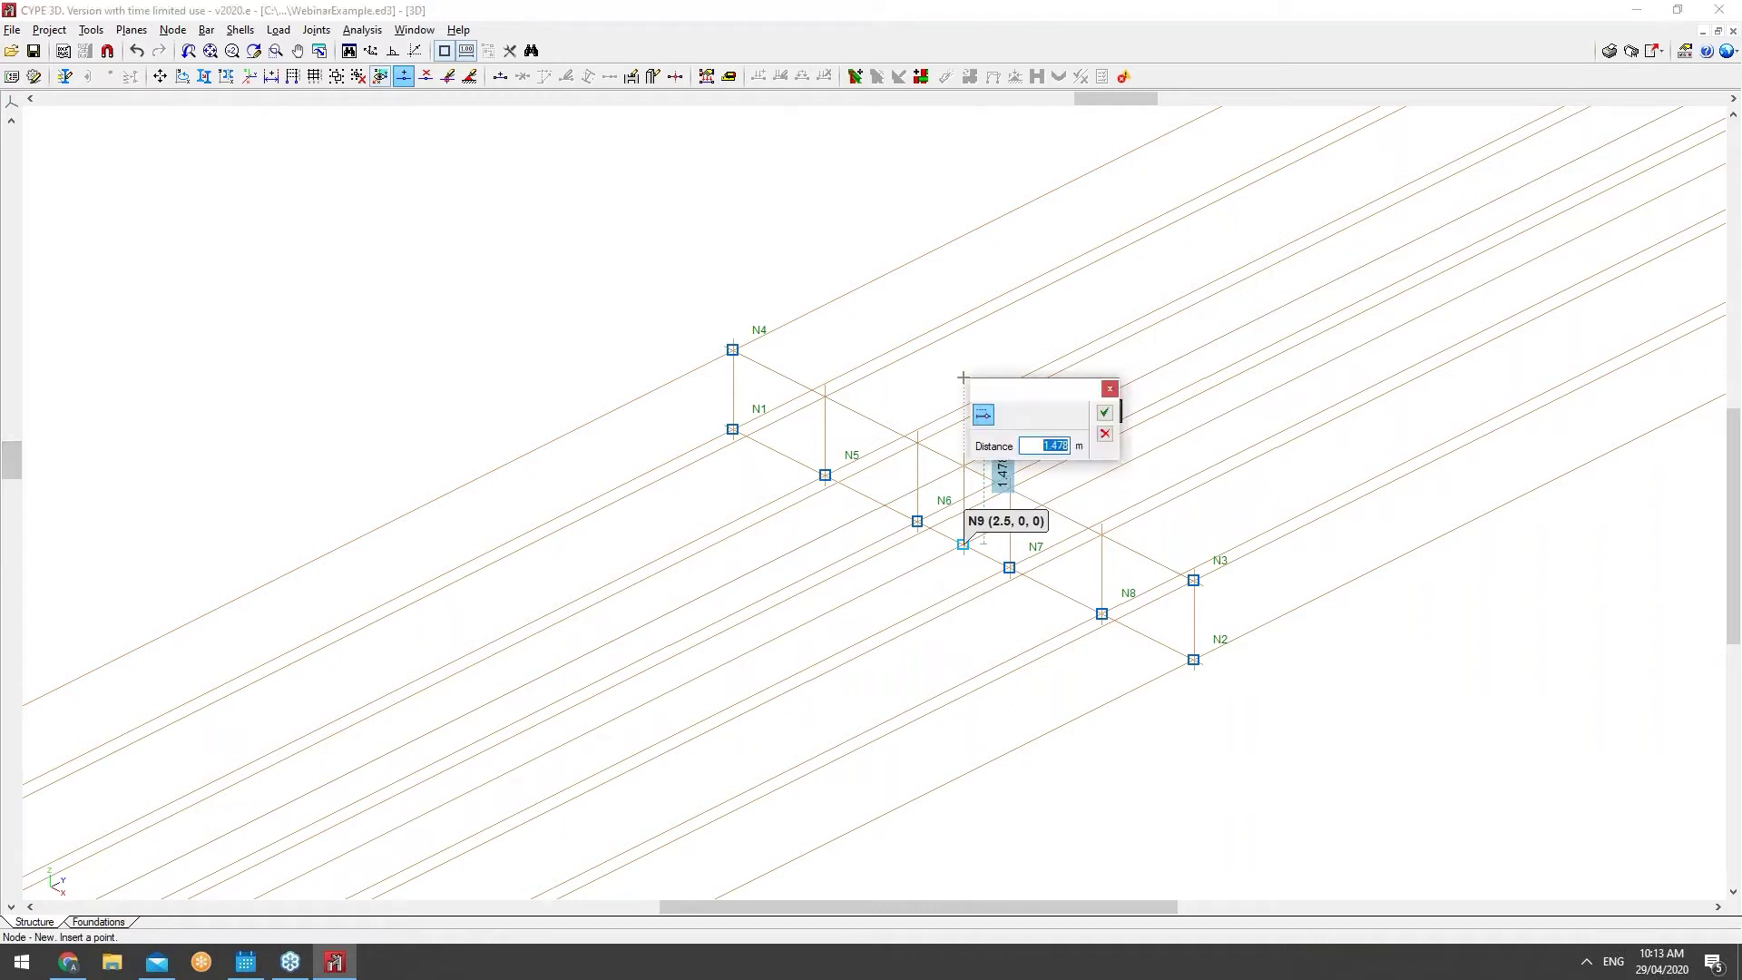
click(1103, 415)
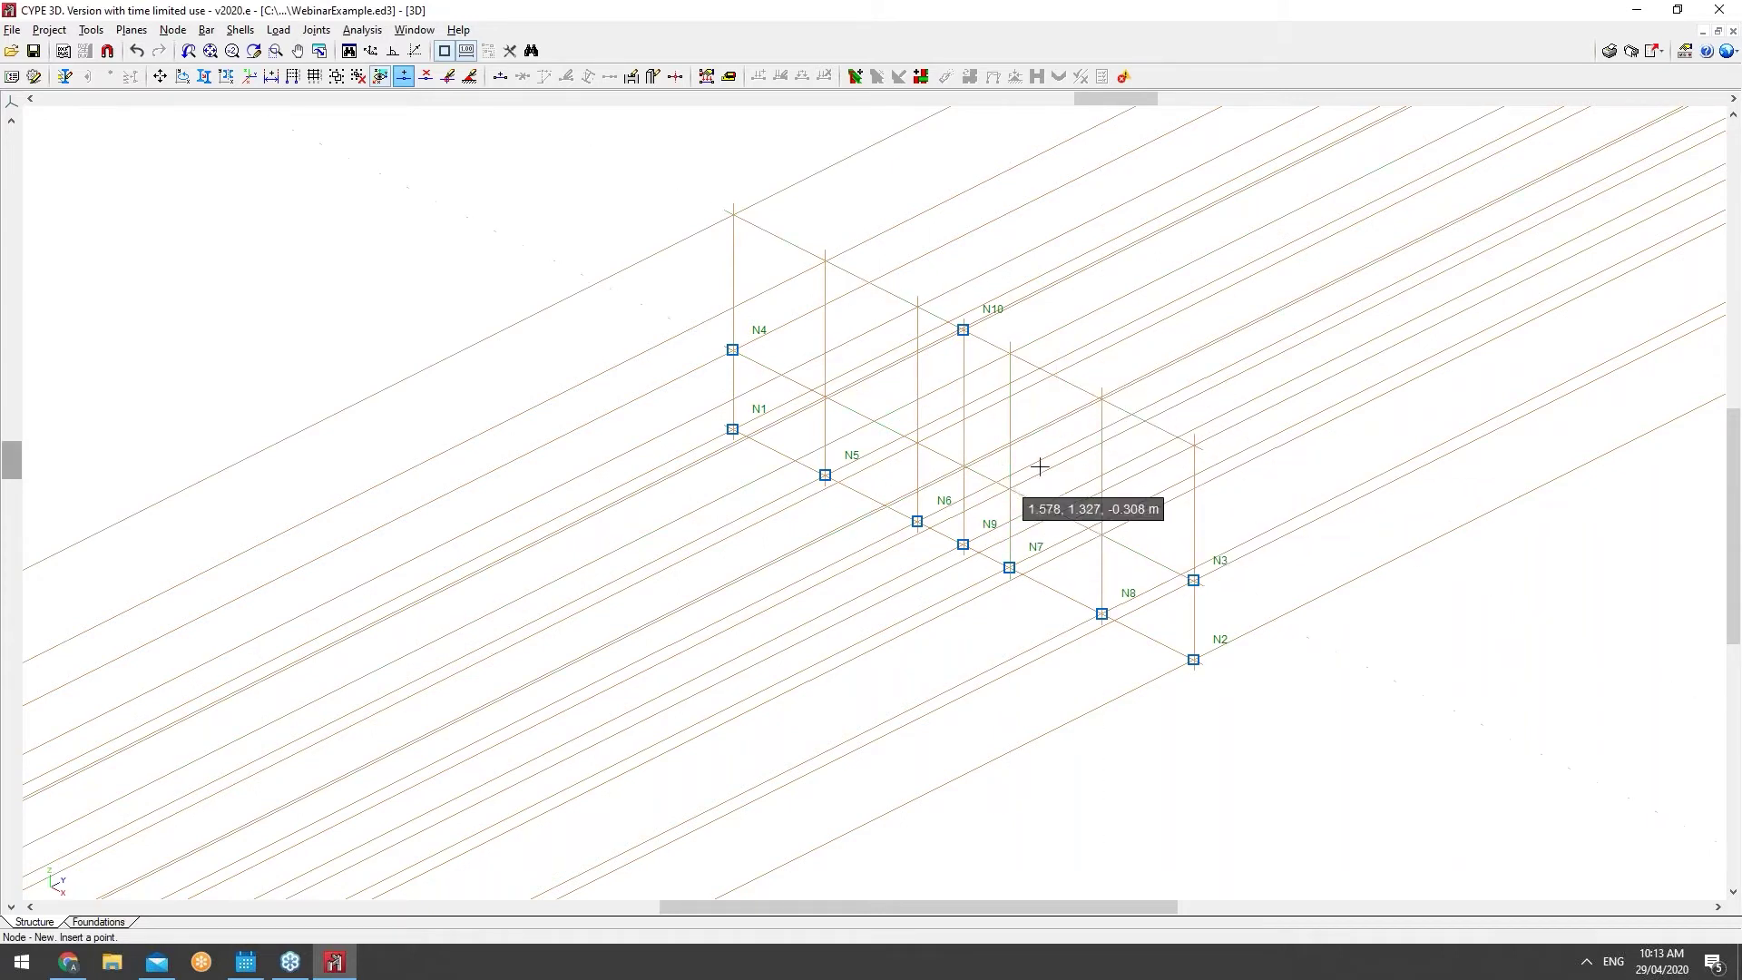
Step: Draw the truss outline with IPE 80 bars through (0, 0, 0.7), the origin, (5, 0, 0), (5, 0, 0.7) and the peak, closing at the start
click(186, 30)
click(192, 30)
click(206, 30)
click(241, 67)
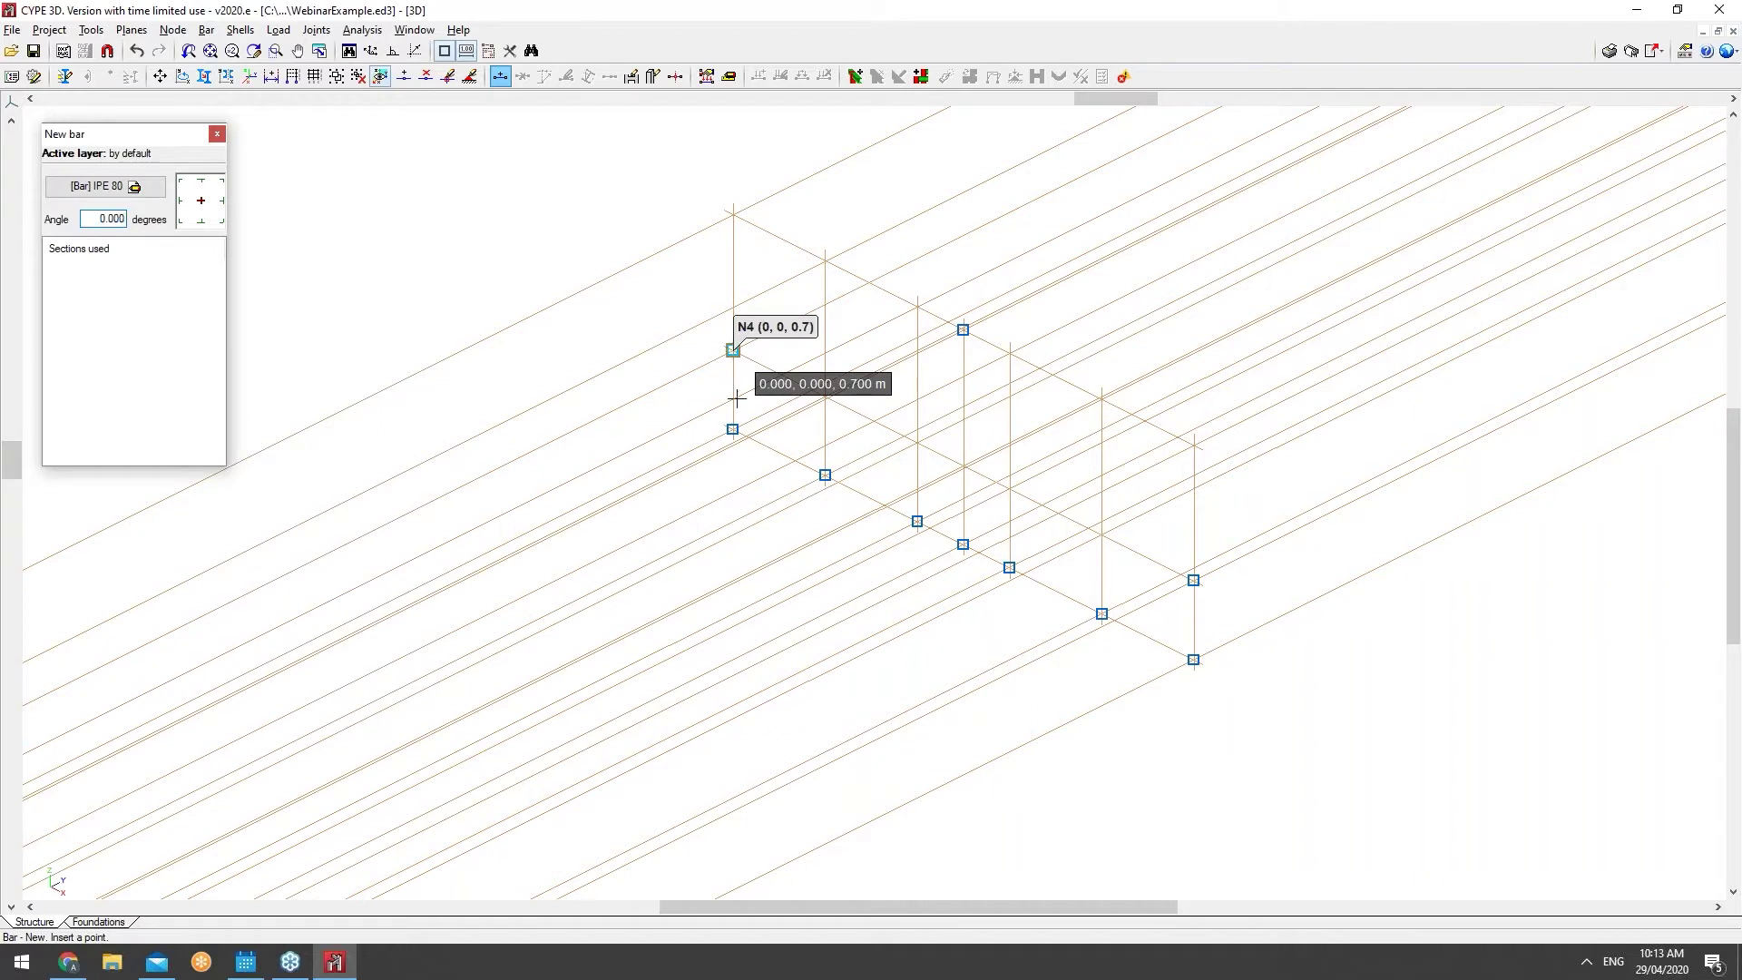
click(733, 350)
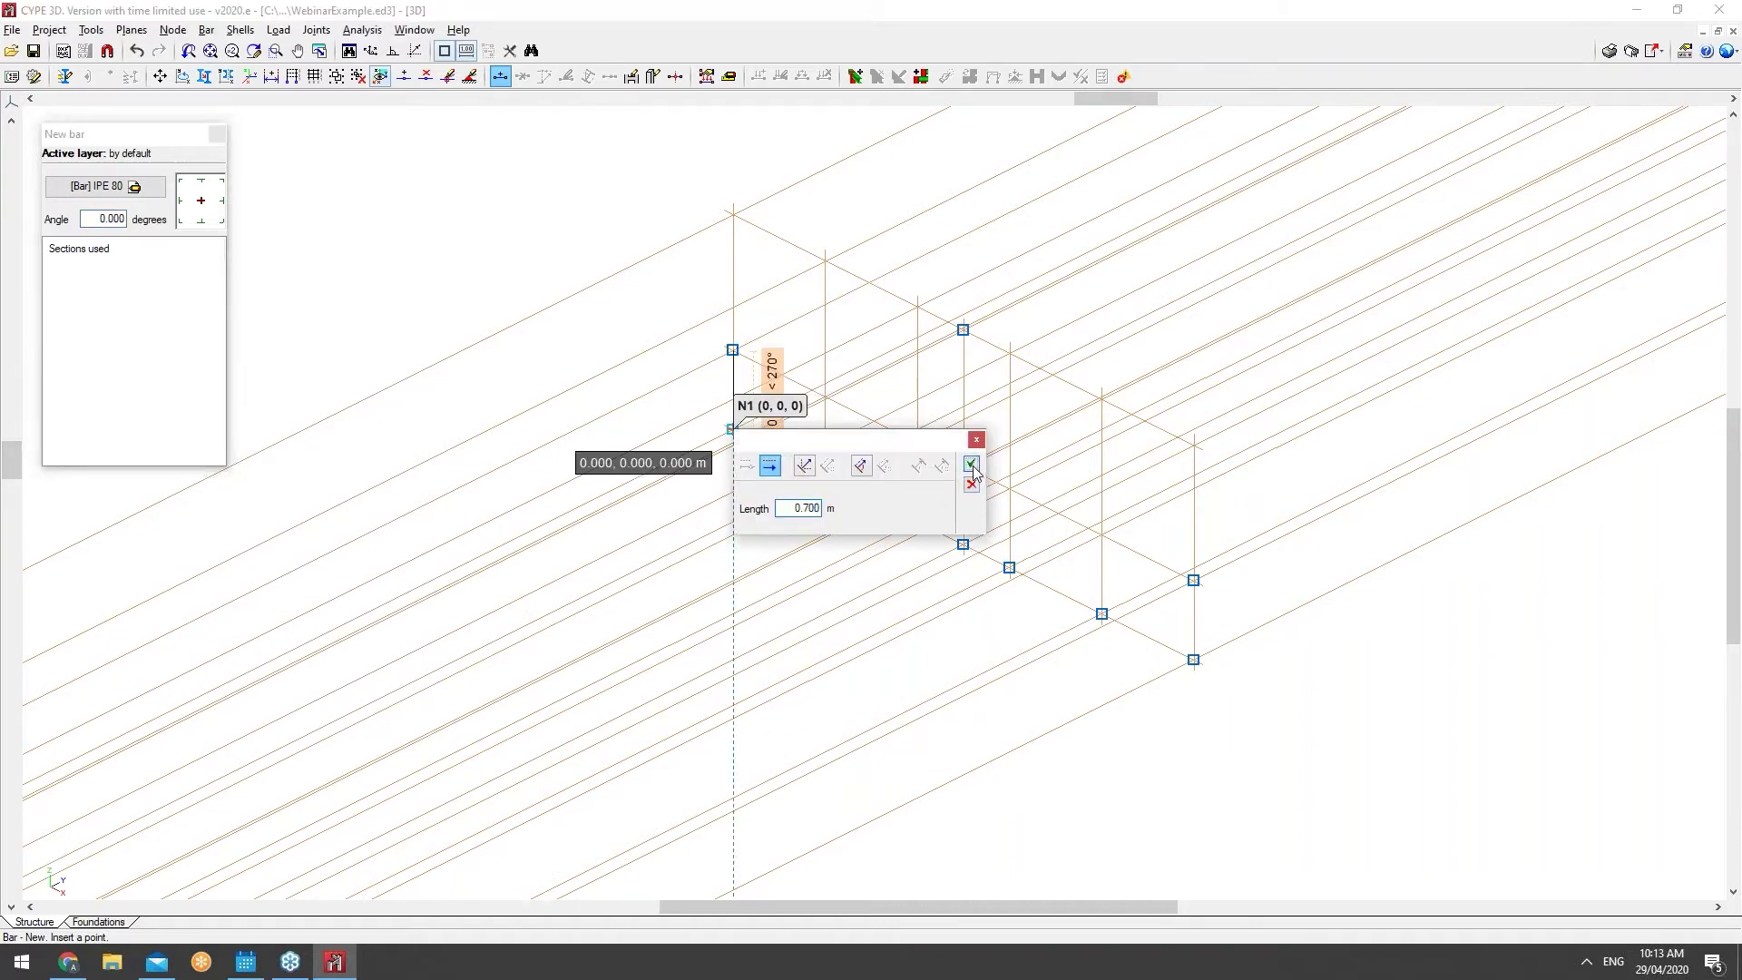
click(971, 465)
click(1193, 660)
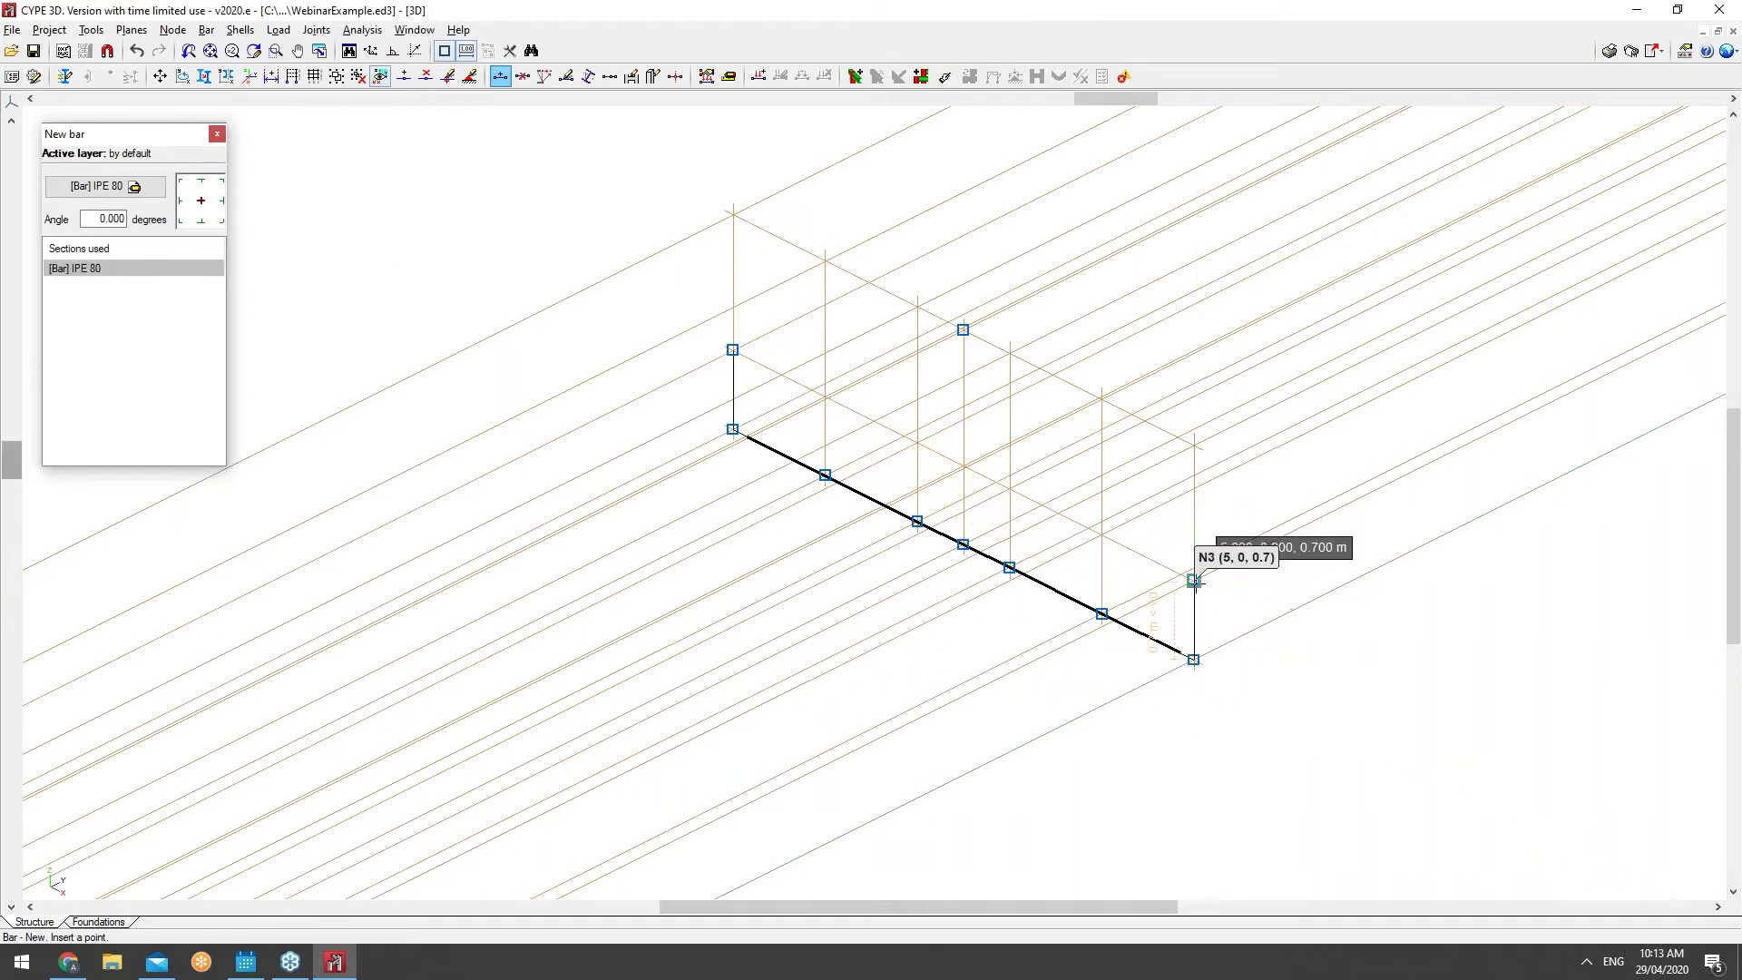
click(1193, 581)
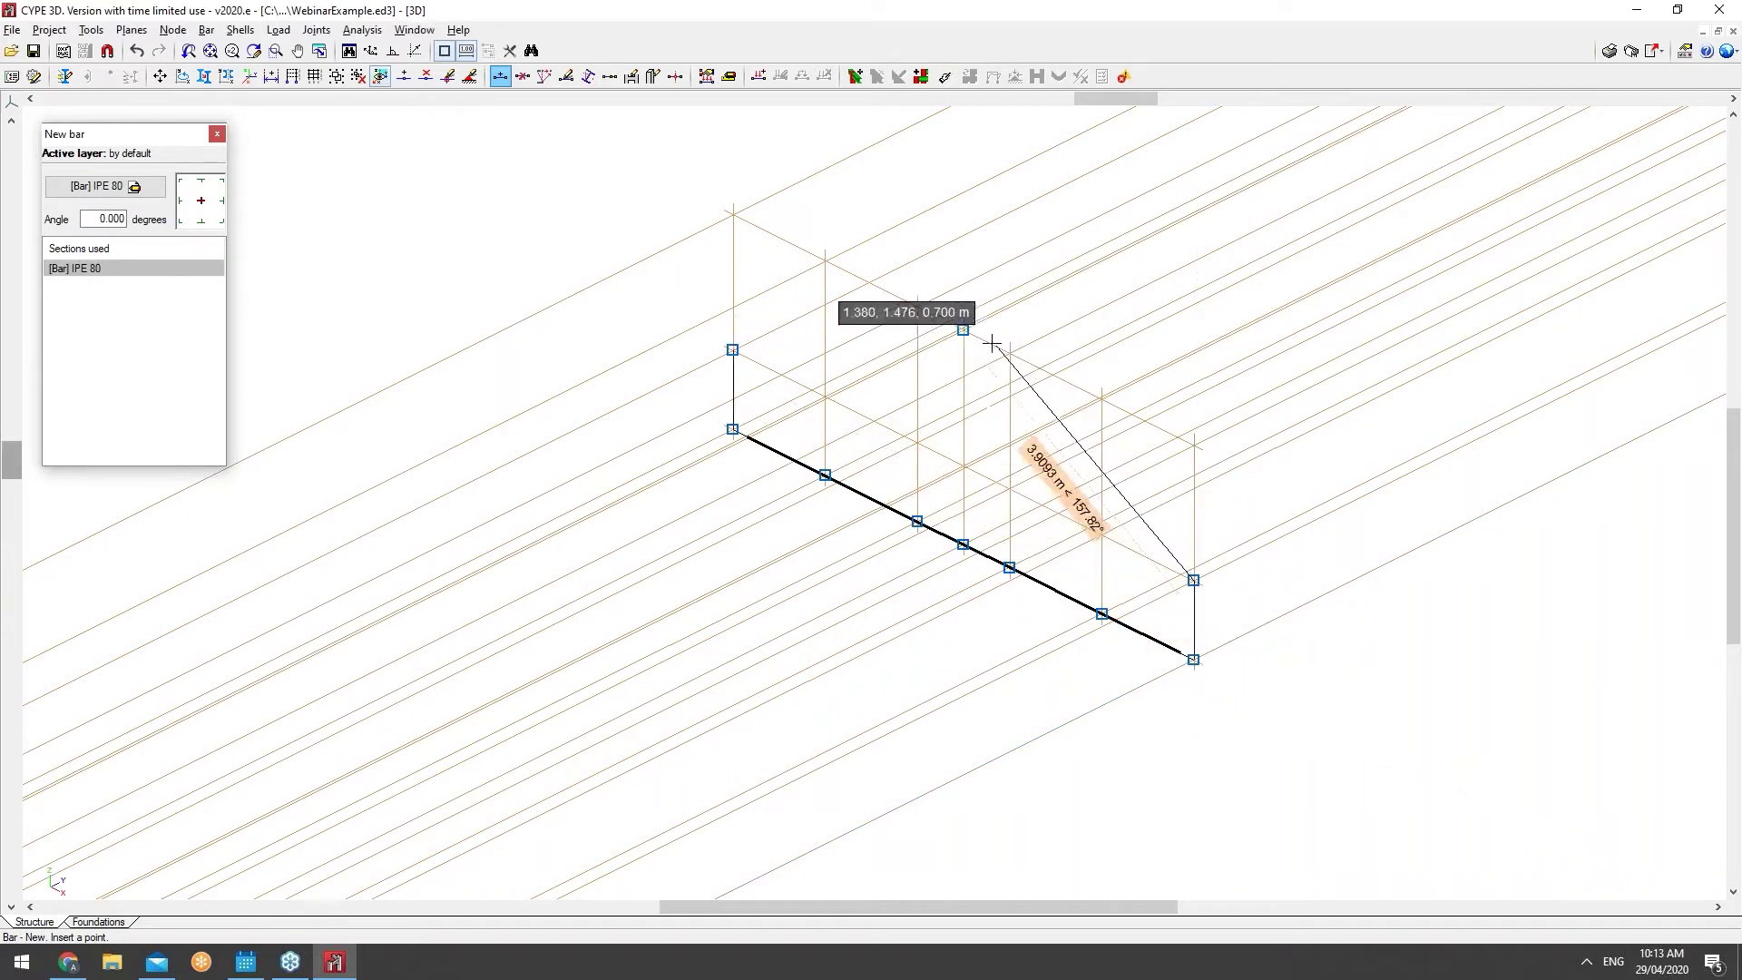
click(963, 330)
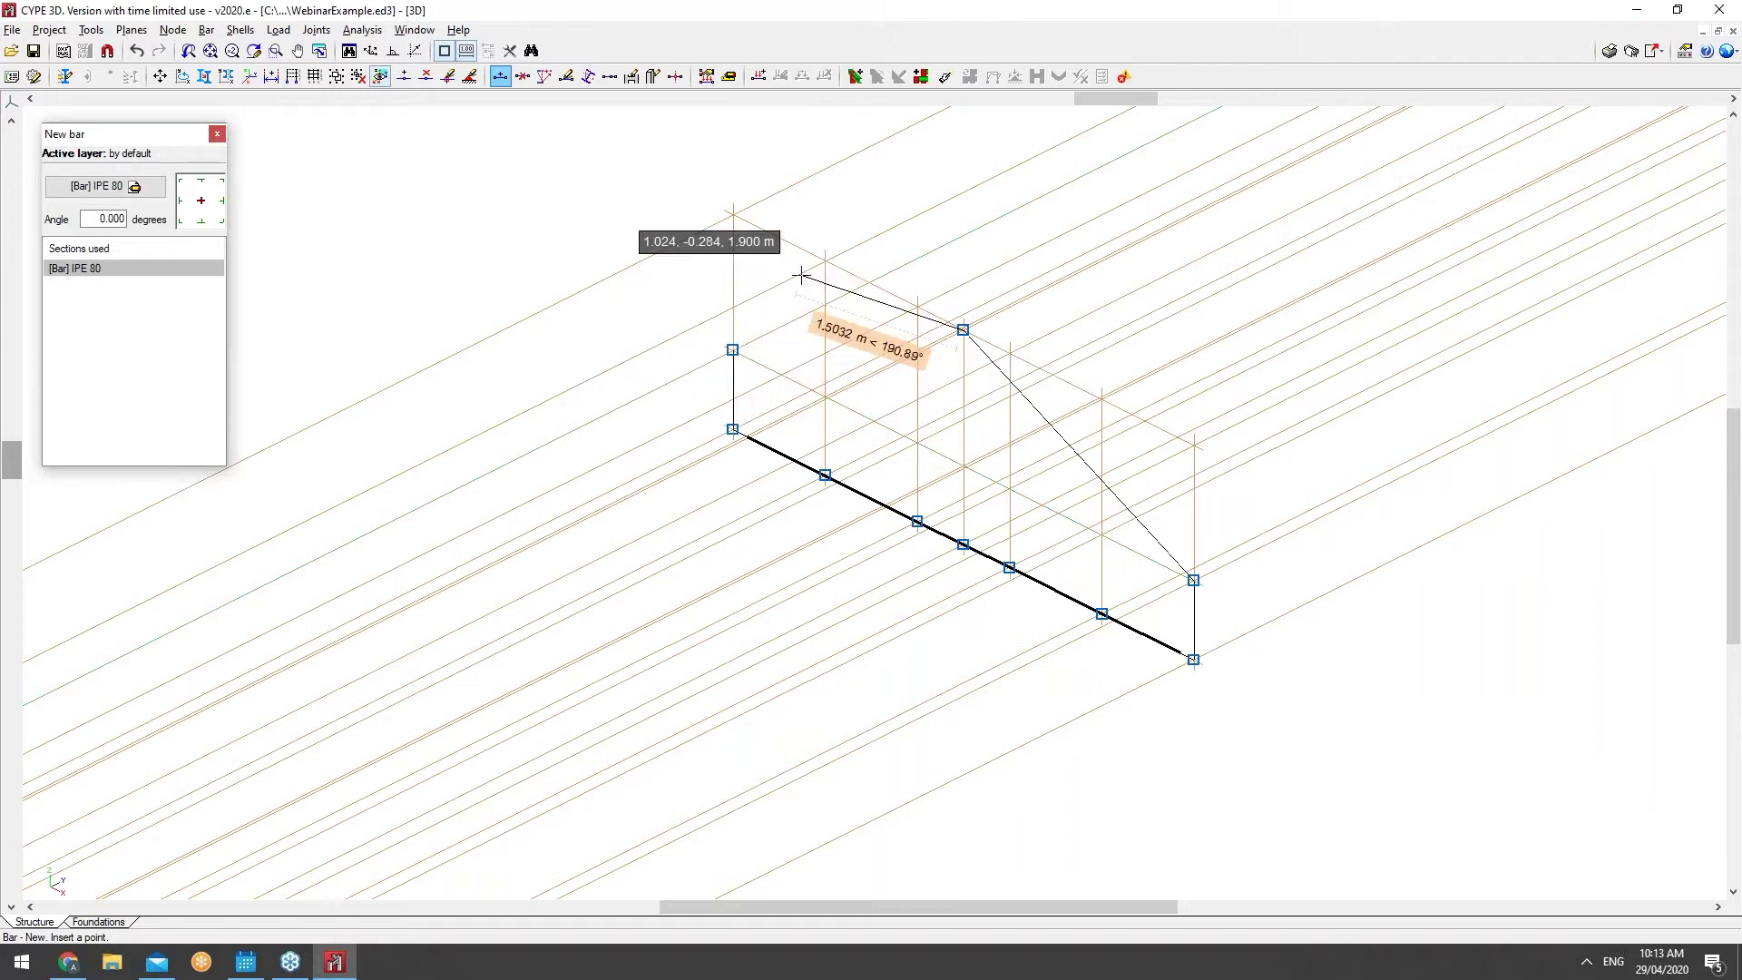
click(733, 349)
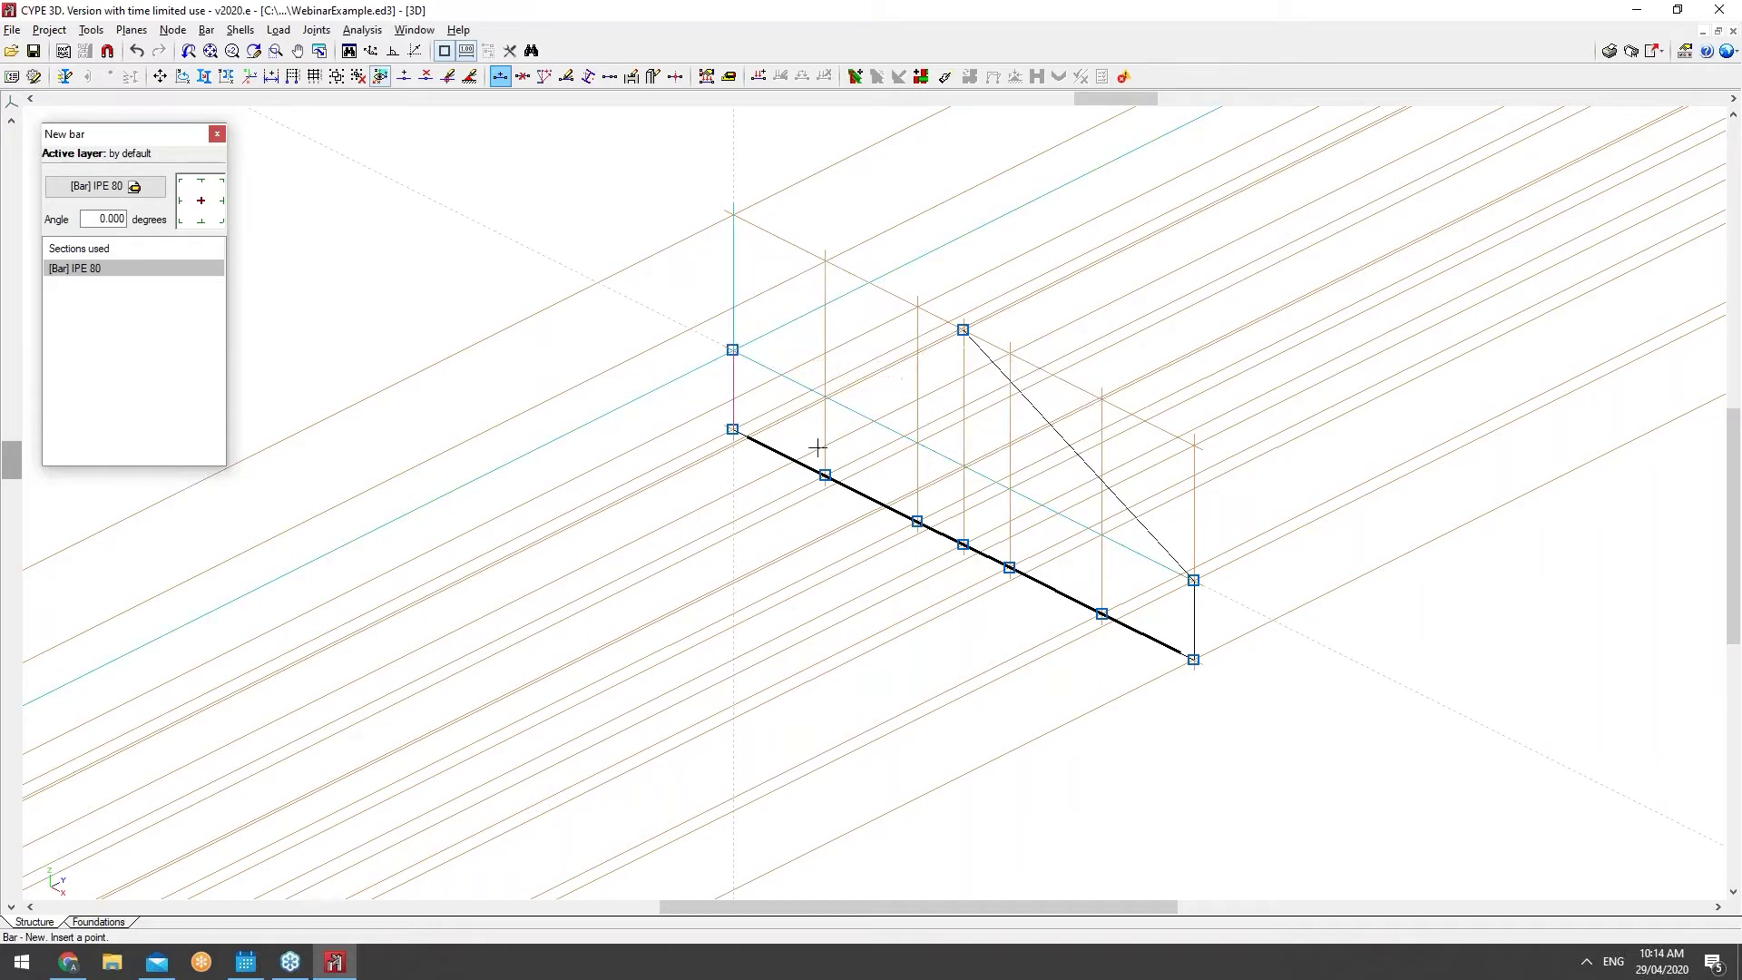
right_click(724, 346)
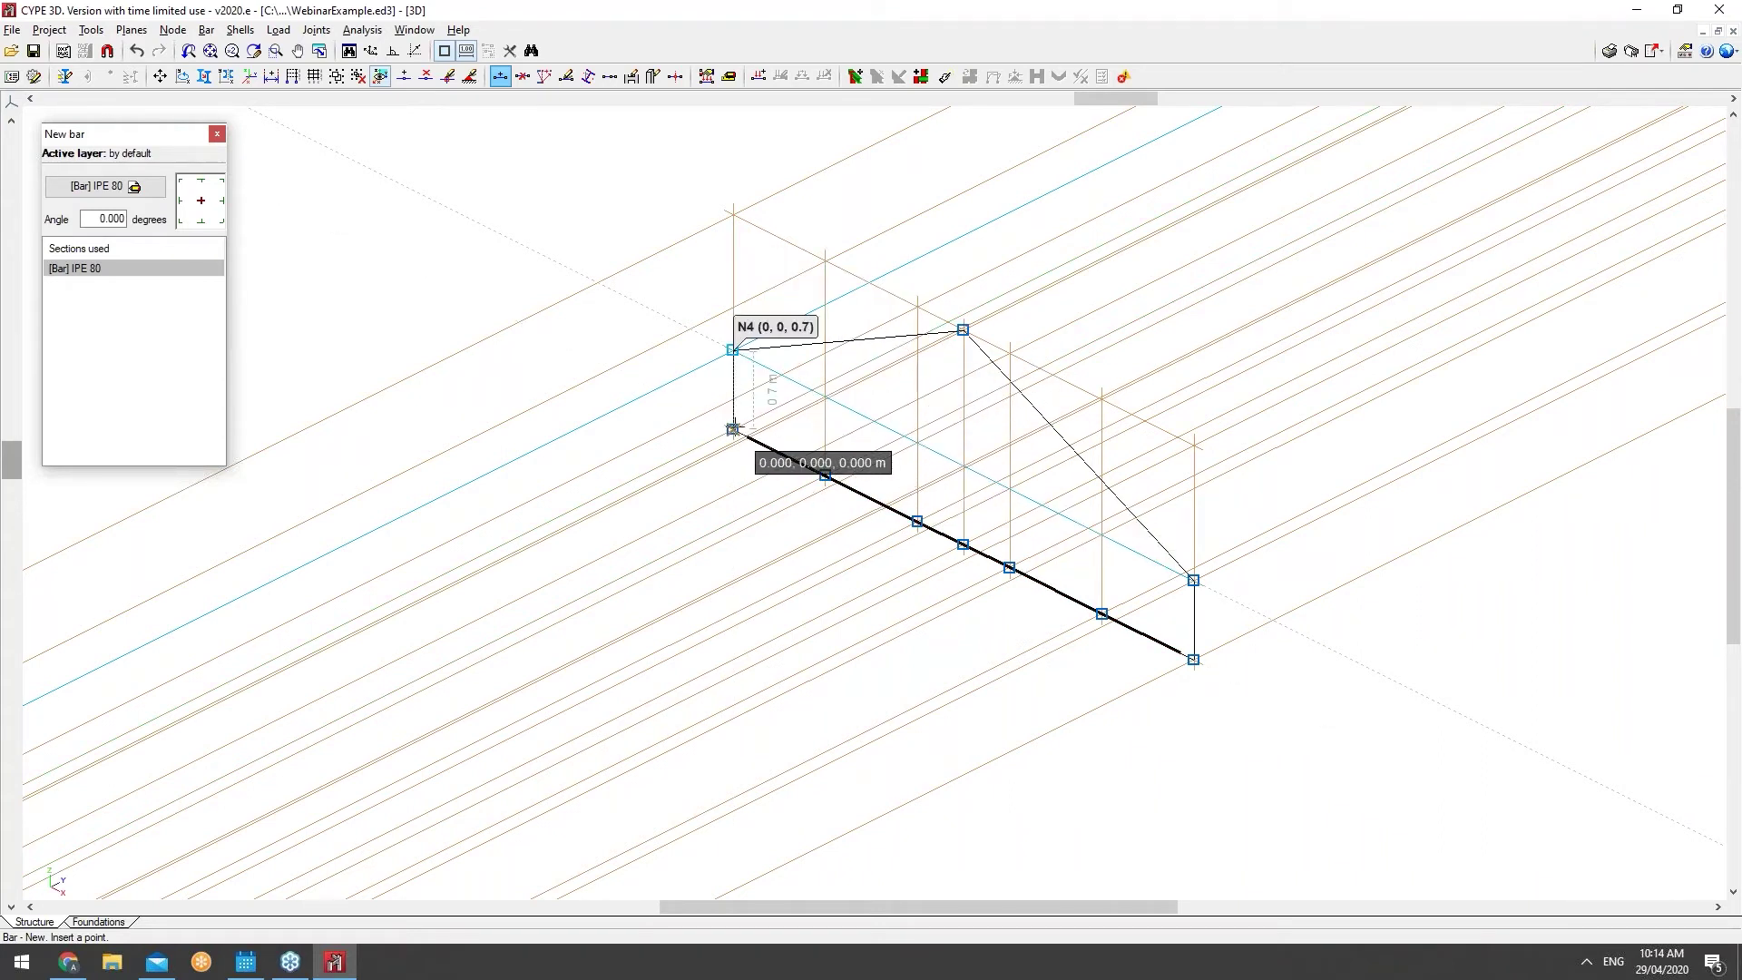
Step: Draw diagonal bars from the origin to the sloped chord above X = 1 m, down to (2, 0, 0), up to the peak and down to (3, 0, 0)
click(732, 428)
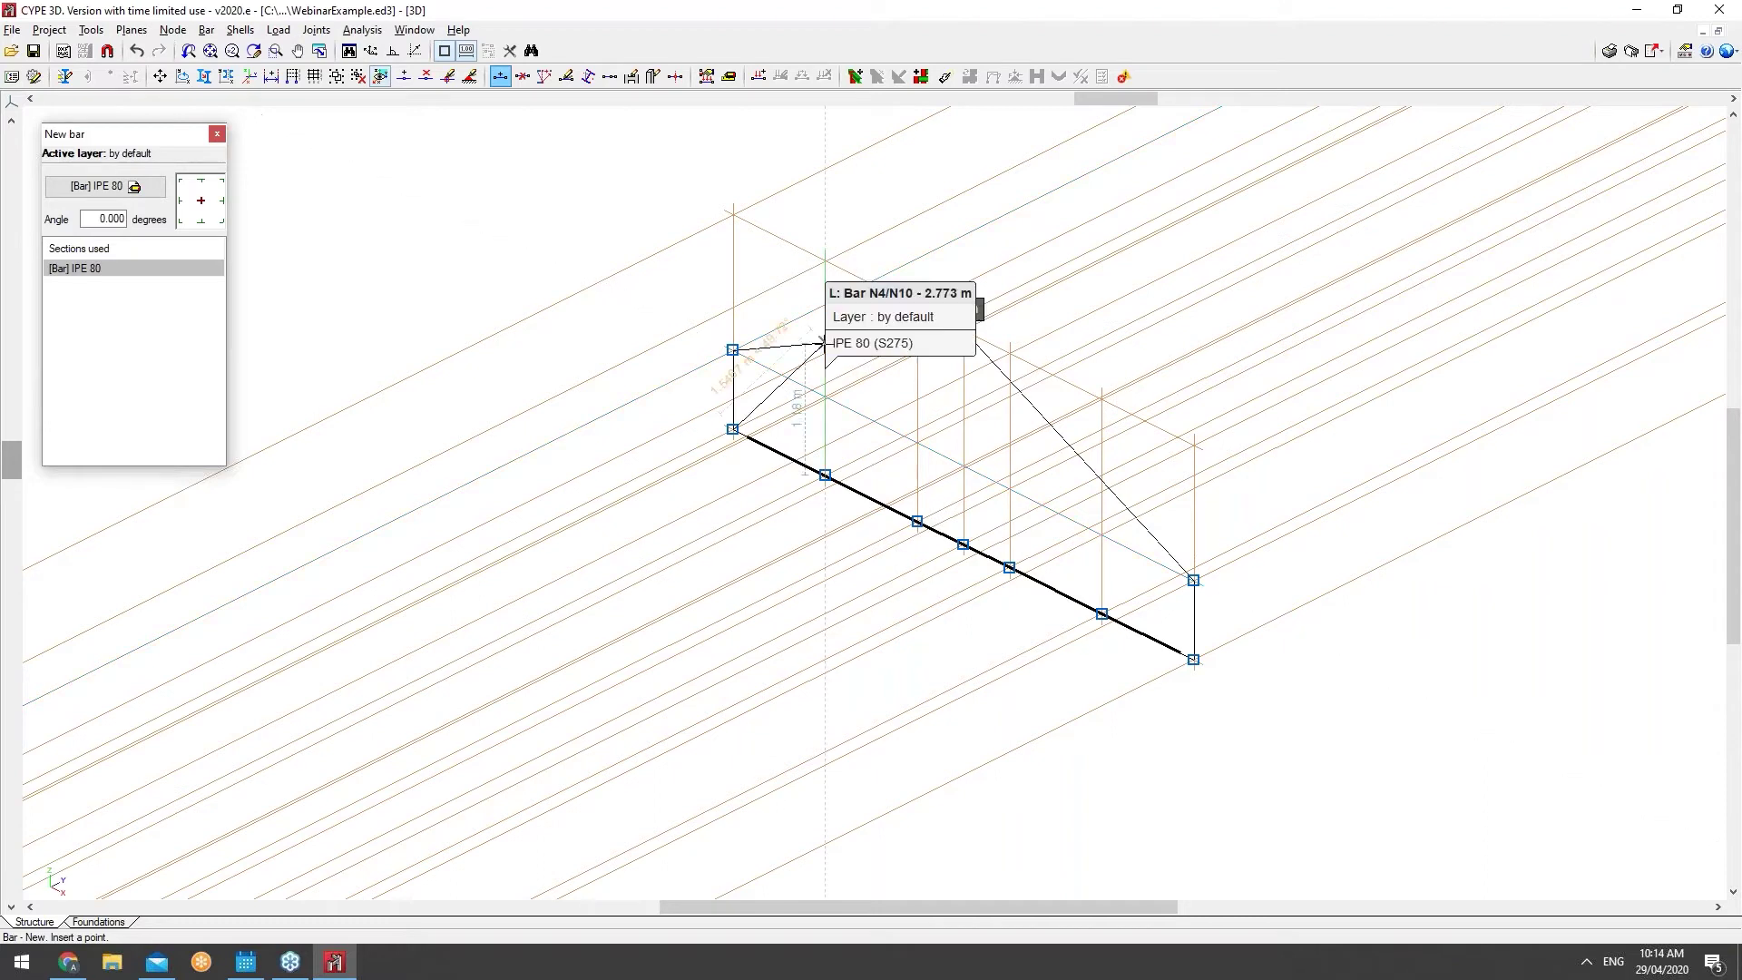
click(825, 342)
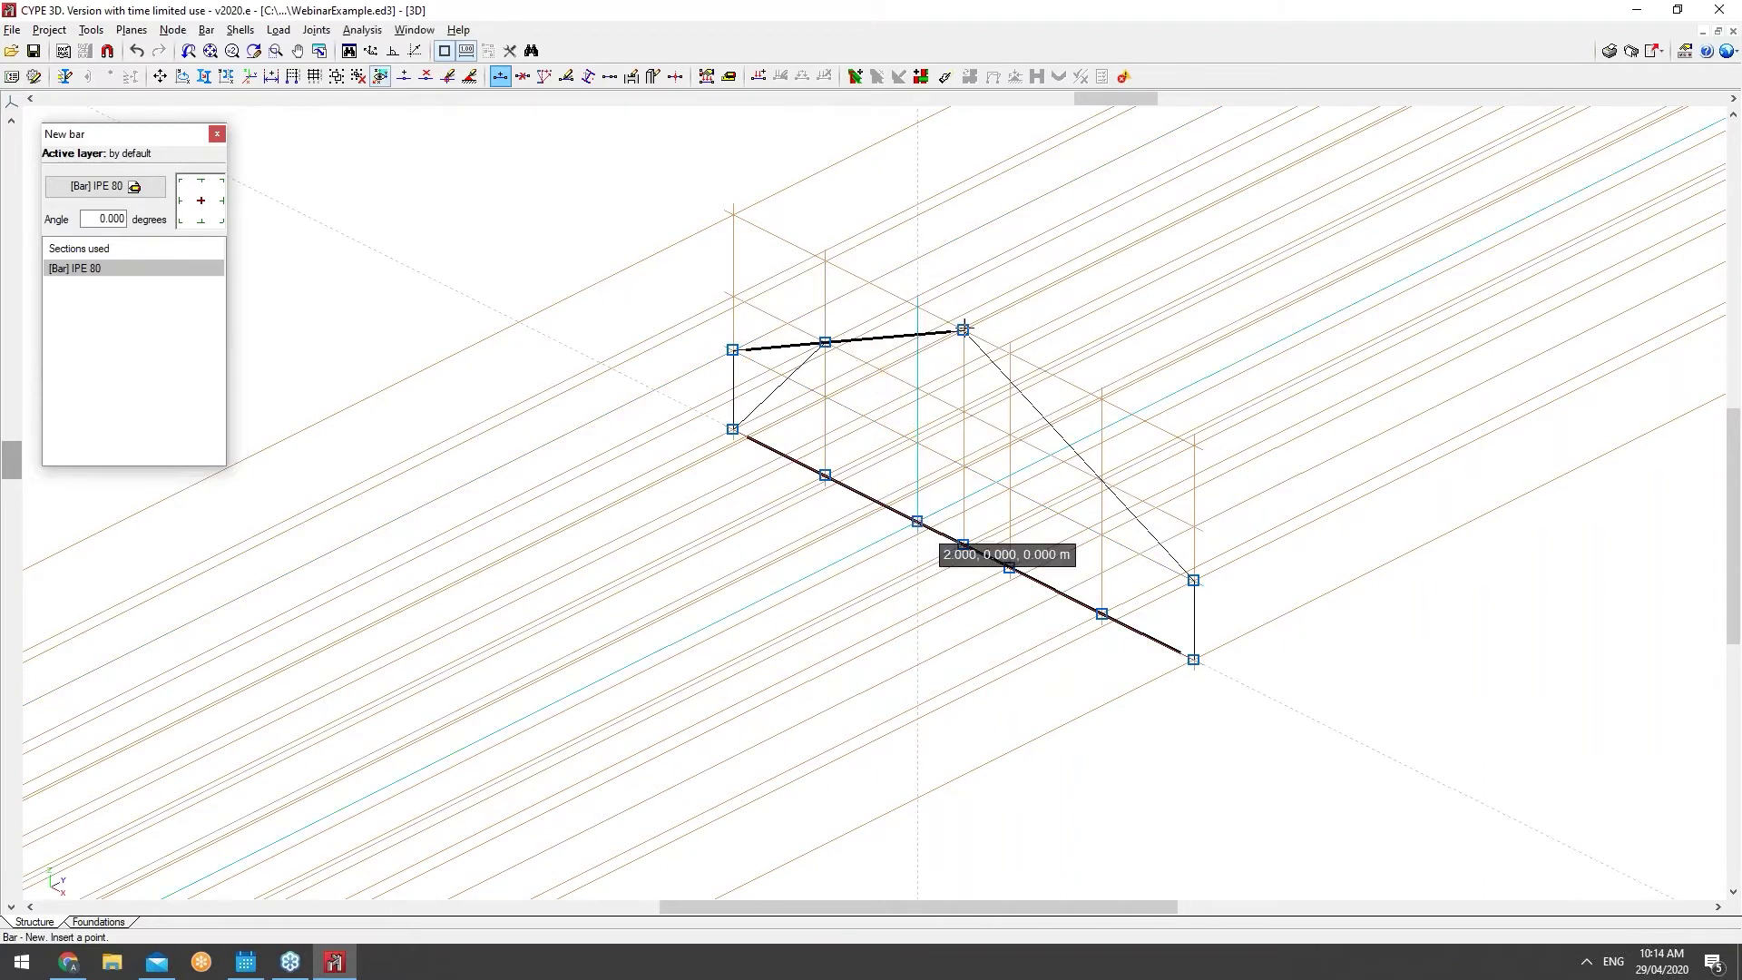
click(917, 522)
click(963, 329)
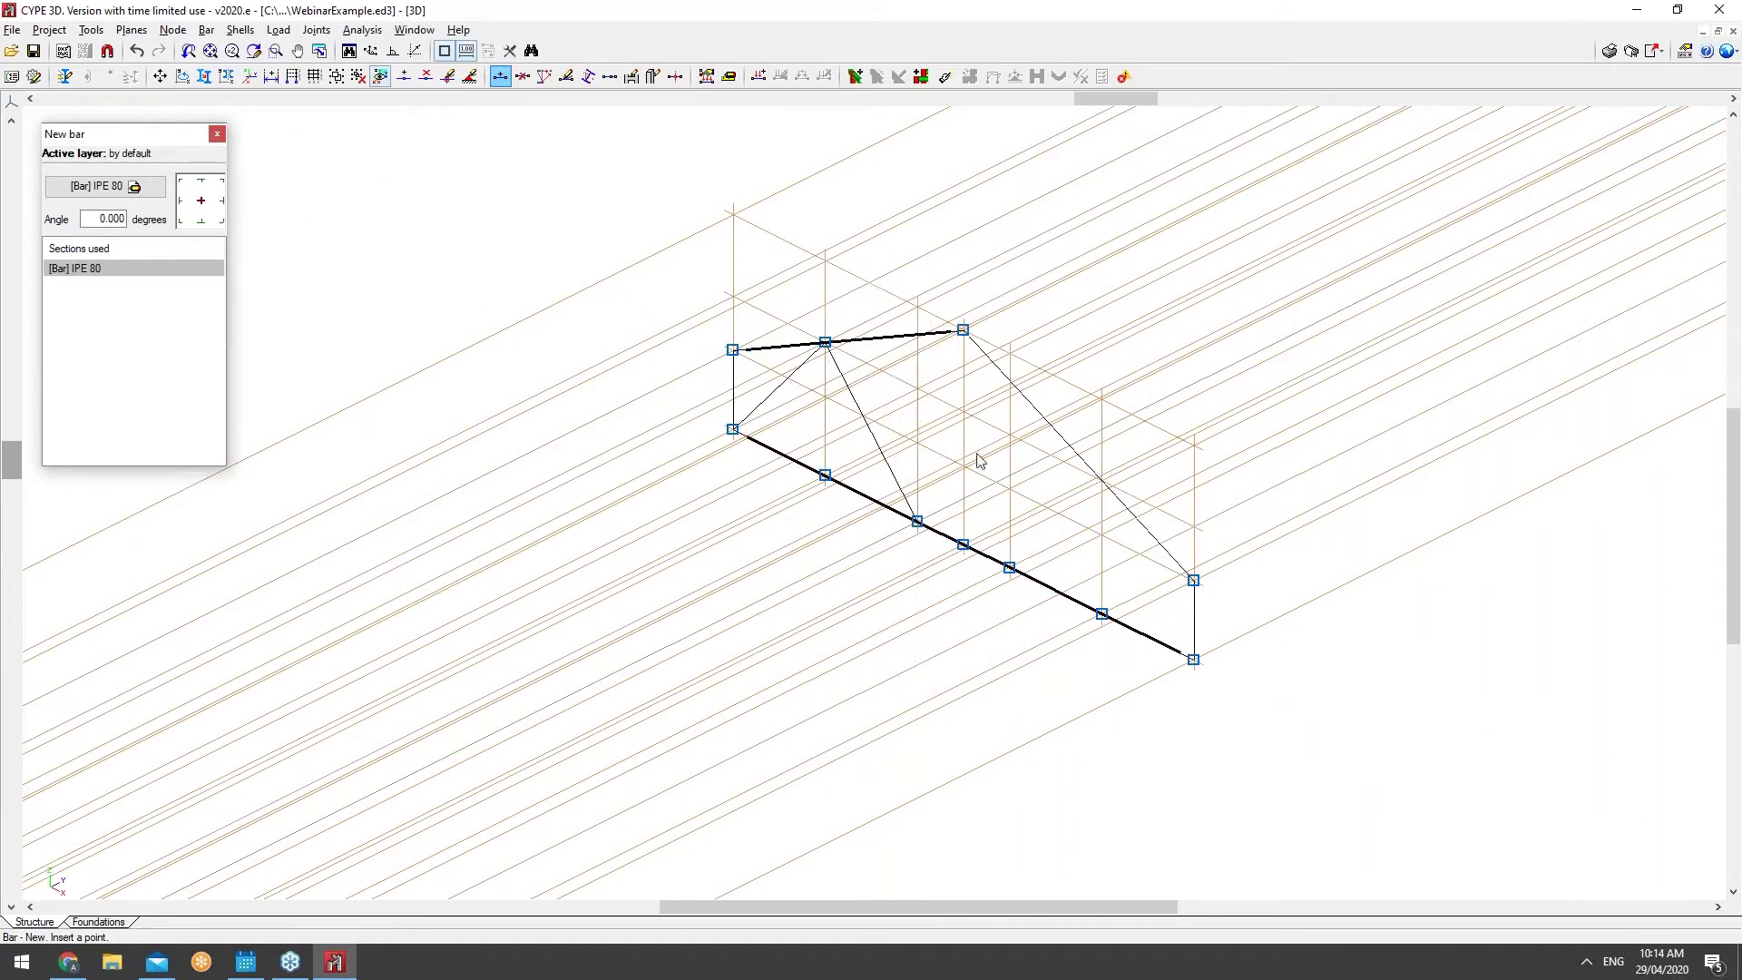
click(1009, 567)
click(1093, 493)
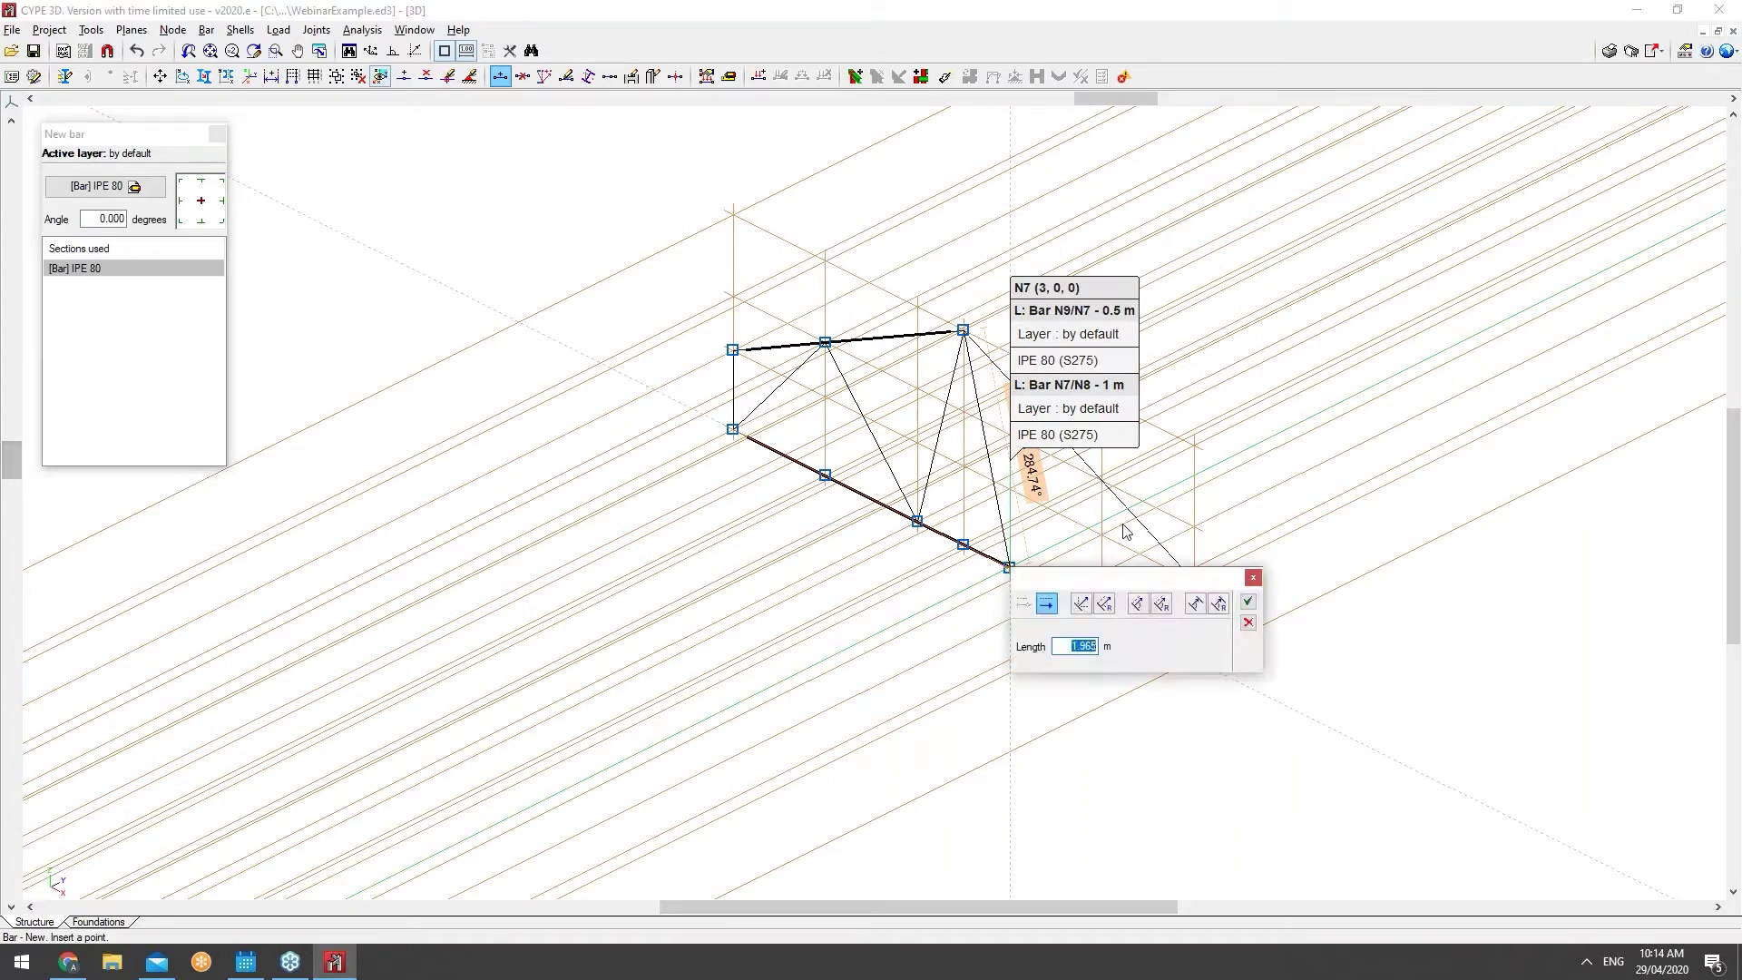
click(1252, 581)
Step: Continue the diagonals from (3, 0, 0) to the sloped chord above X = 4 m and down to (5, 0, 0), and end the bar chain
scroll(1007, 569, up, 5)
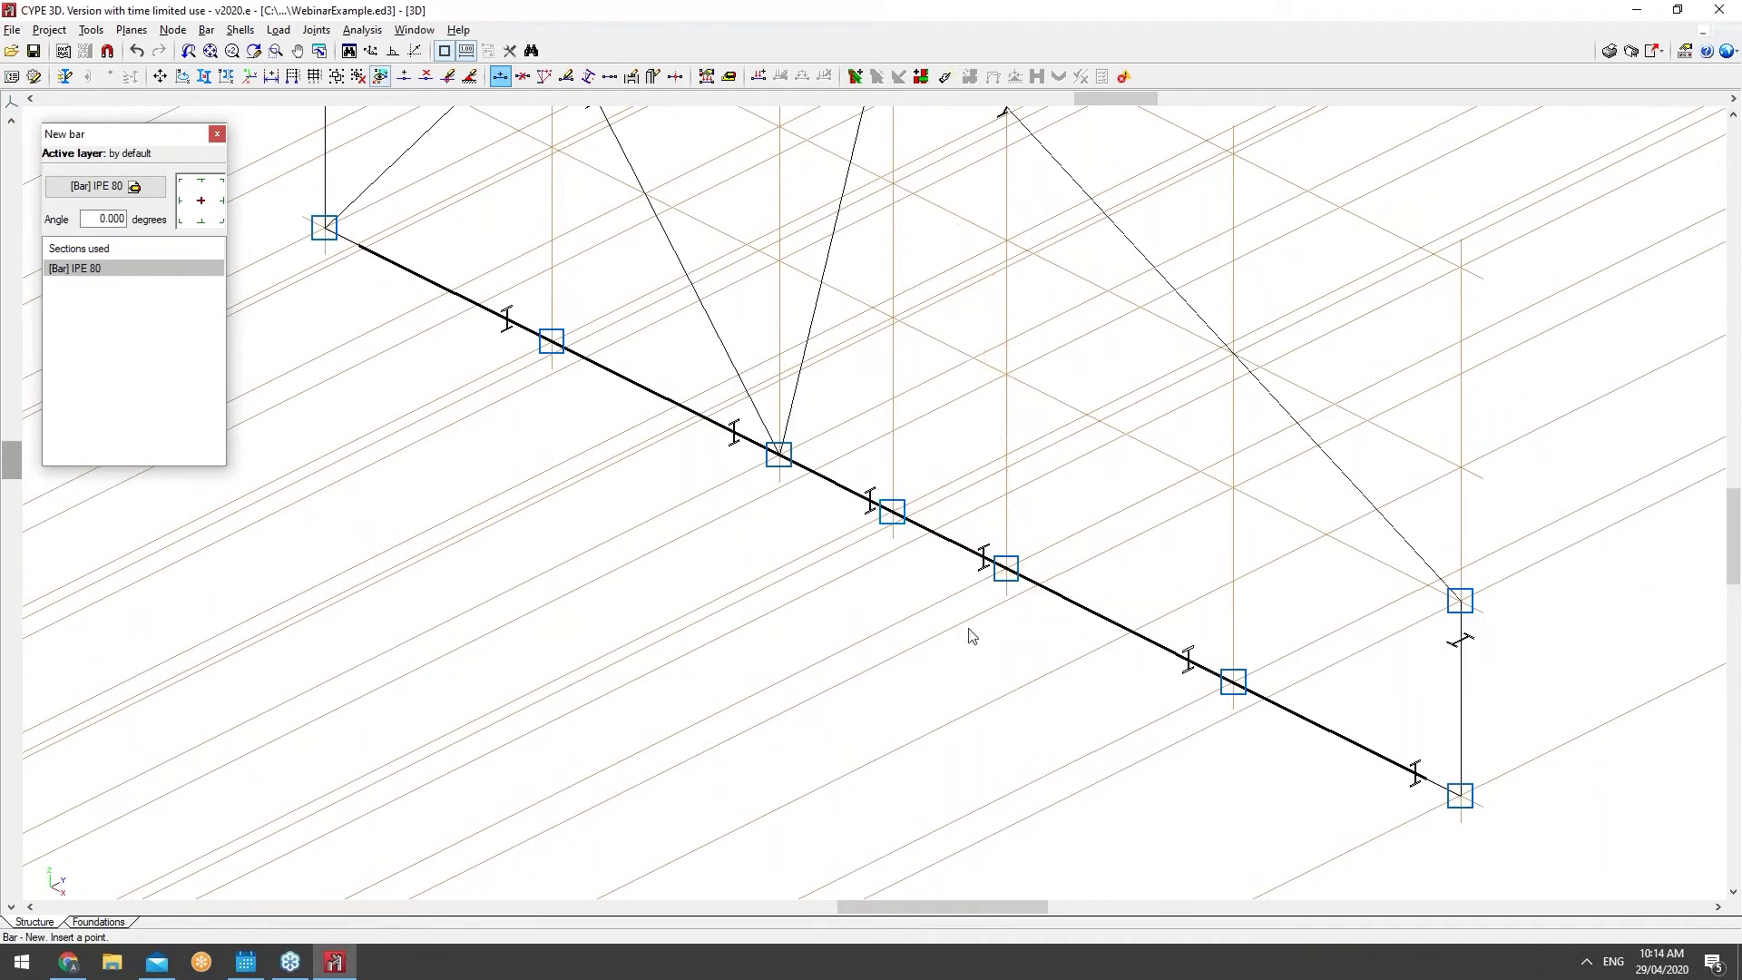
scroll(933, 641, down, 2)
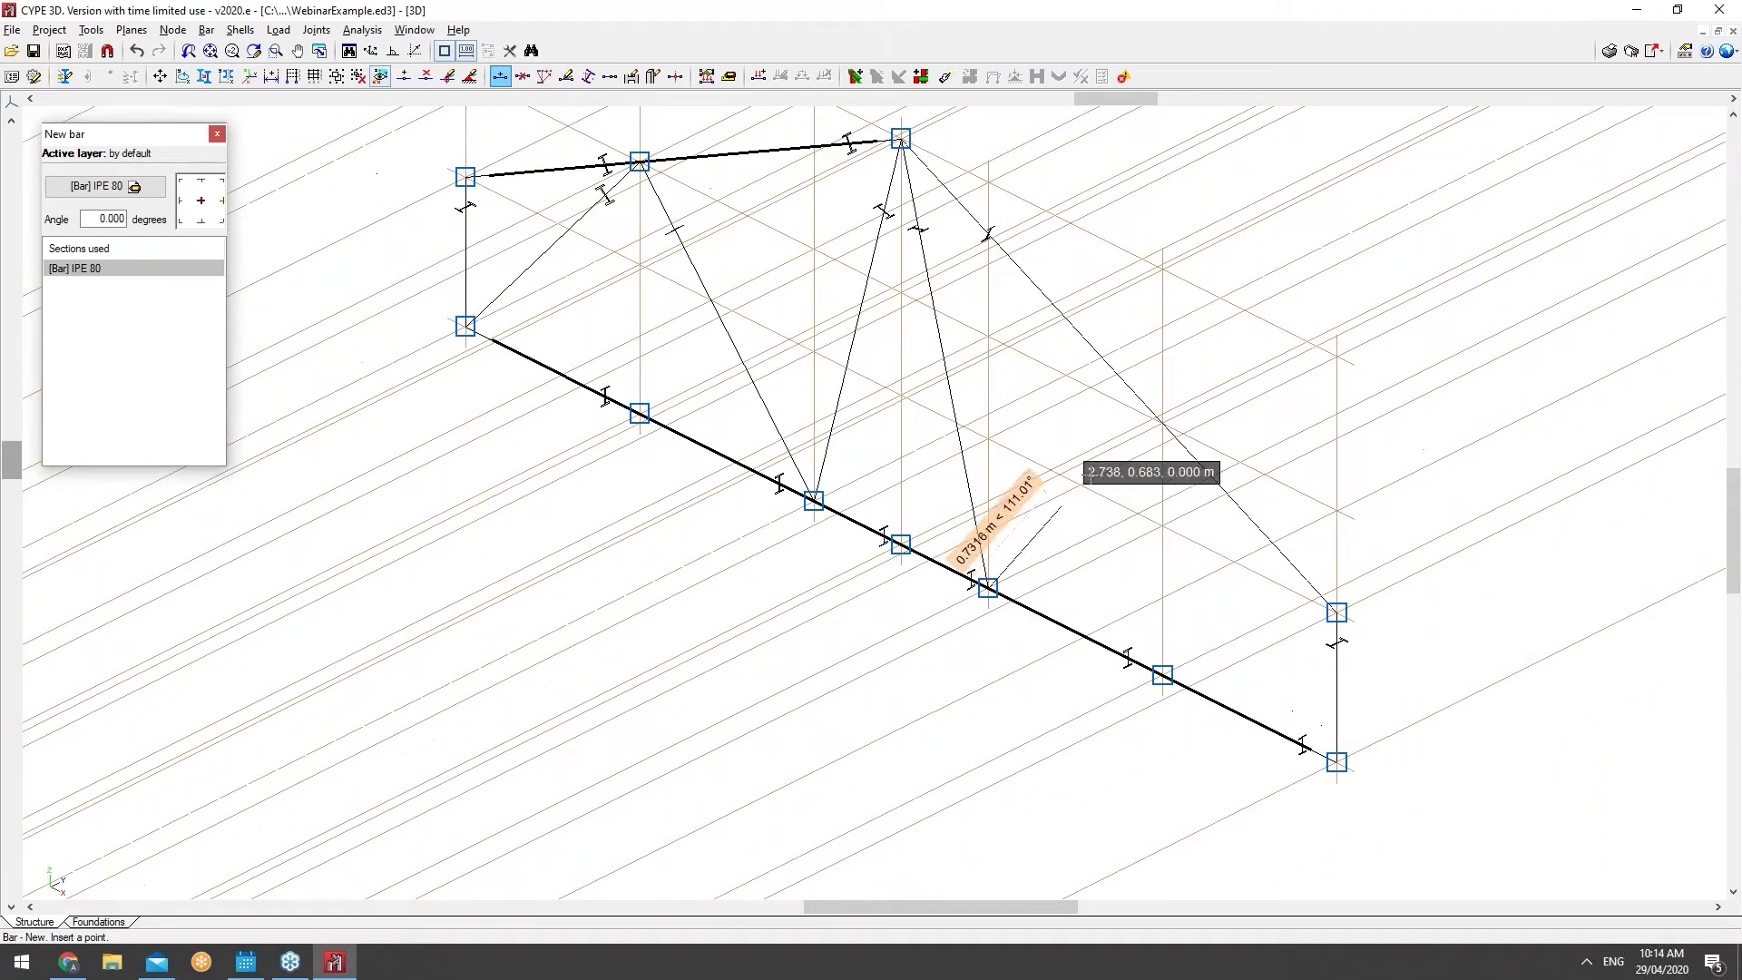
click(1162, 421)
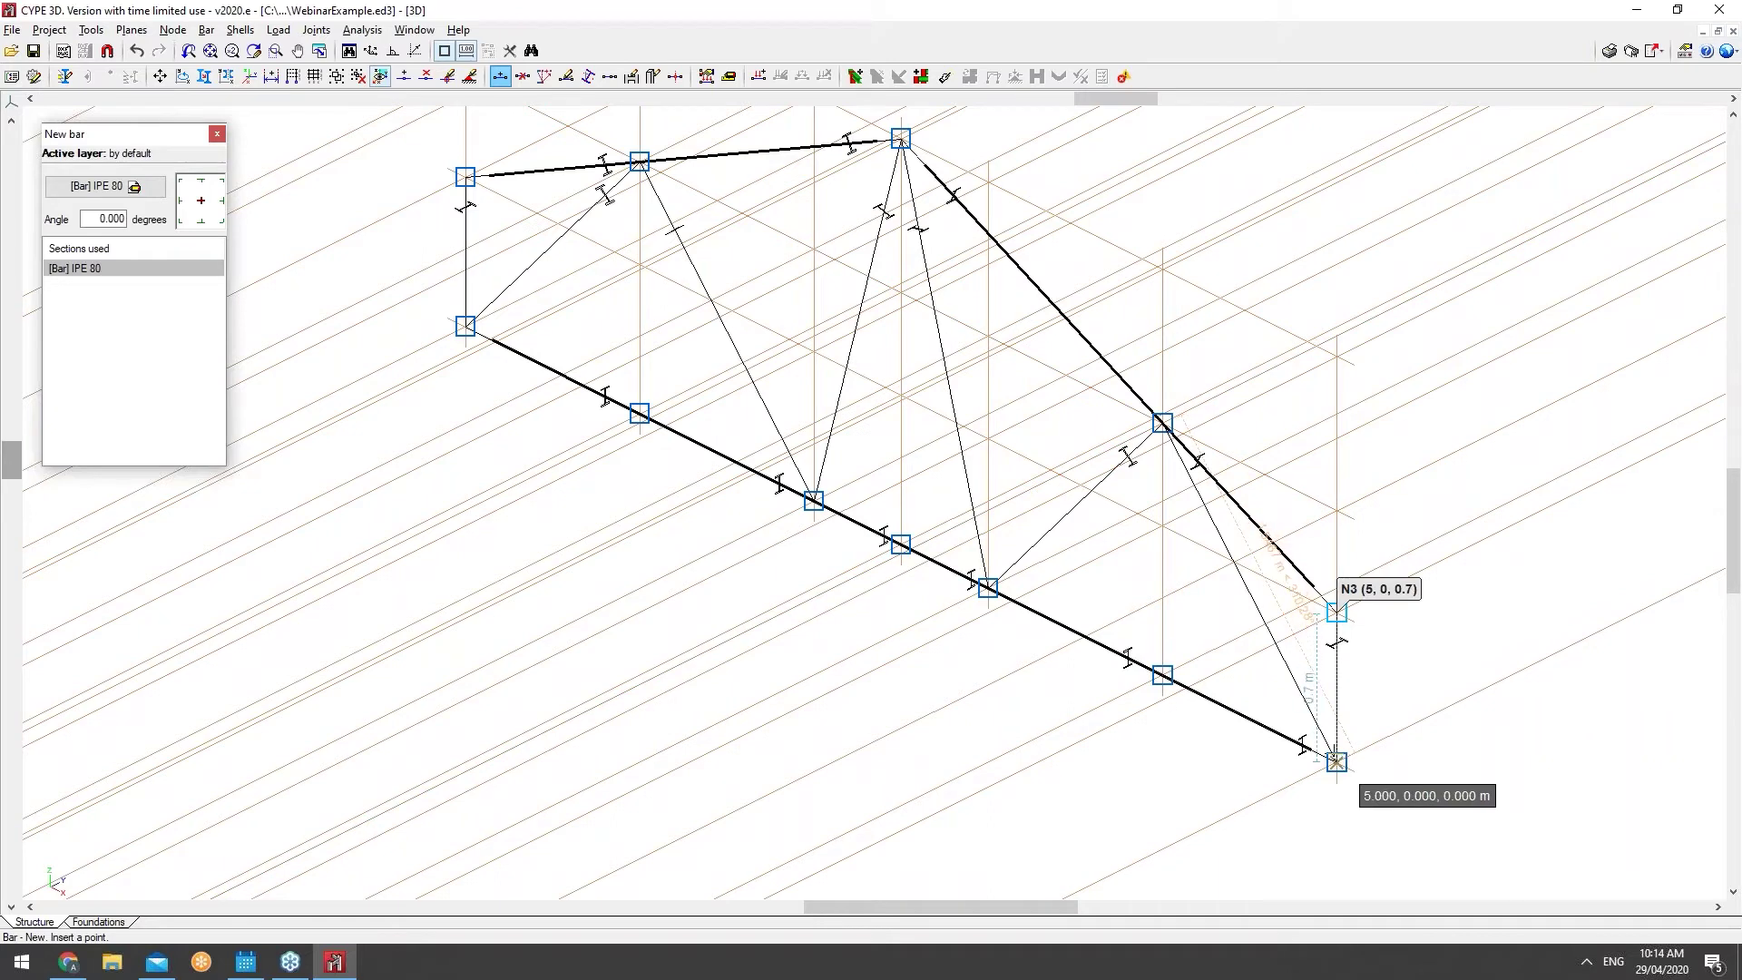
key(Return)
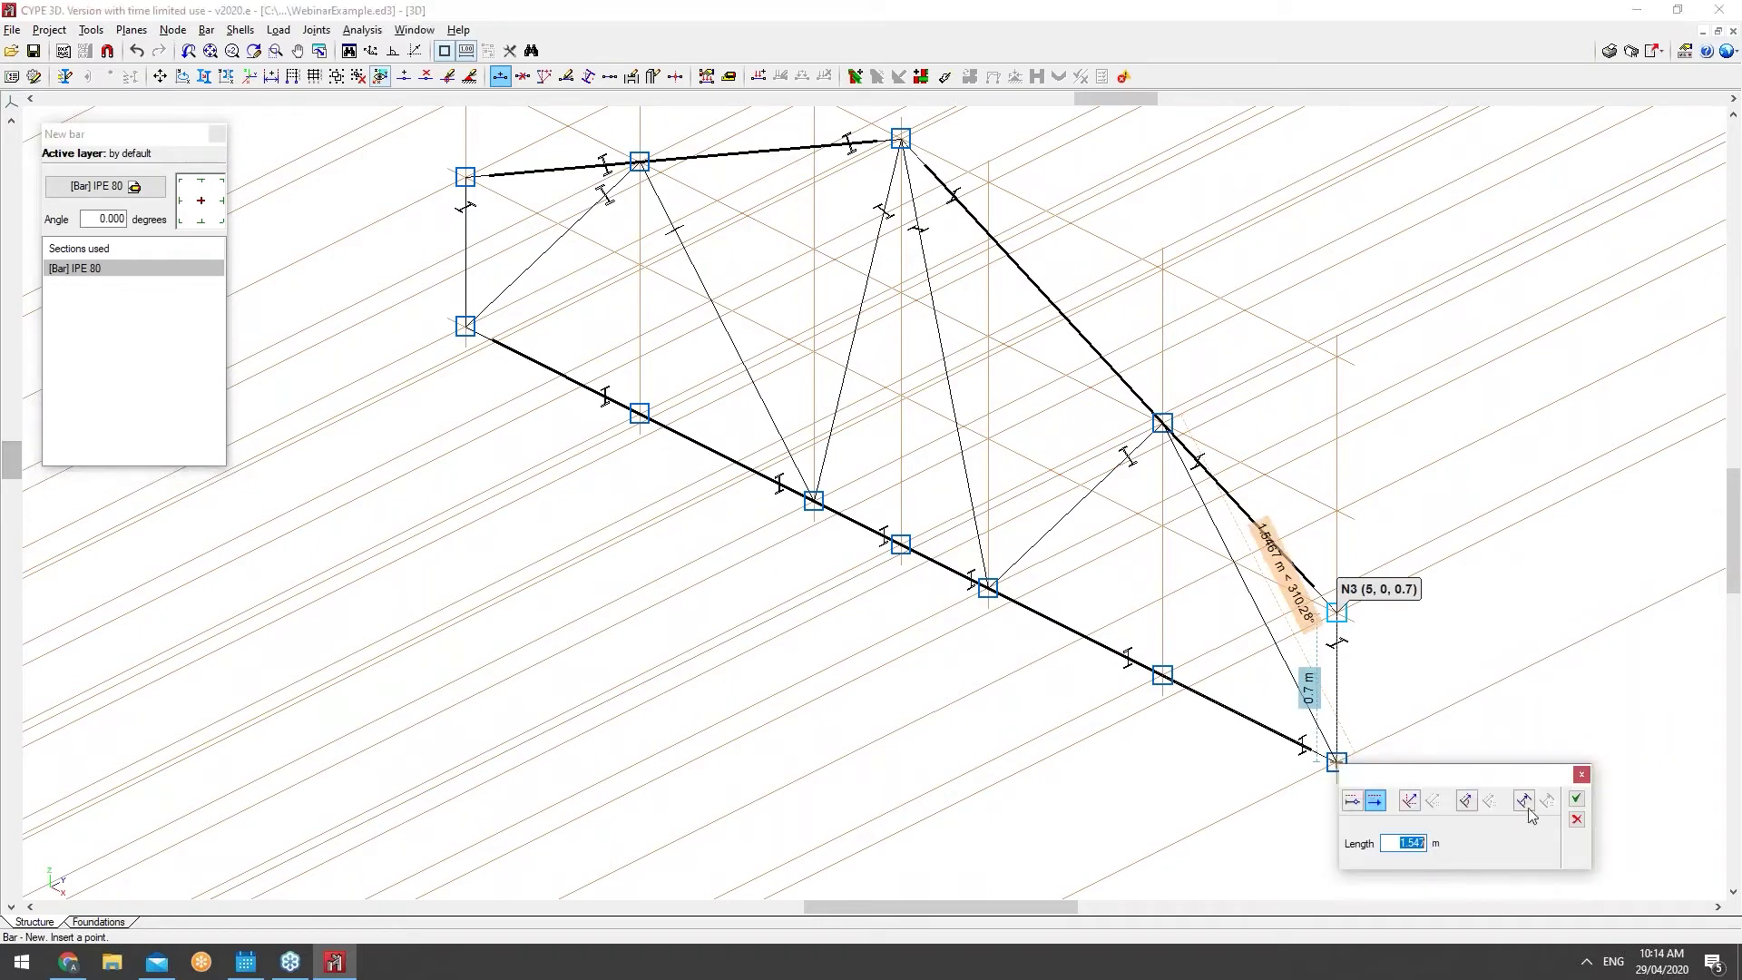
click(1576, 798)
scroll(1331, 757, up, 4)
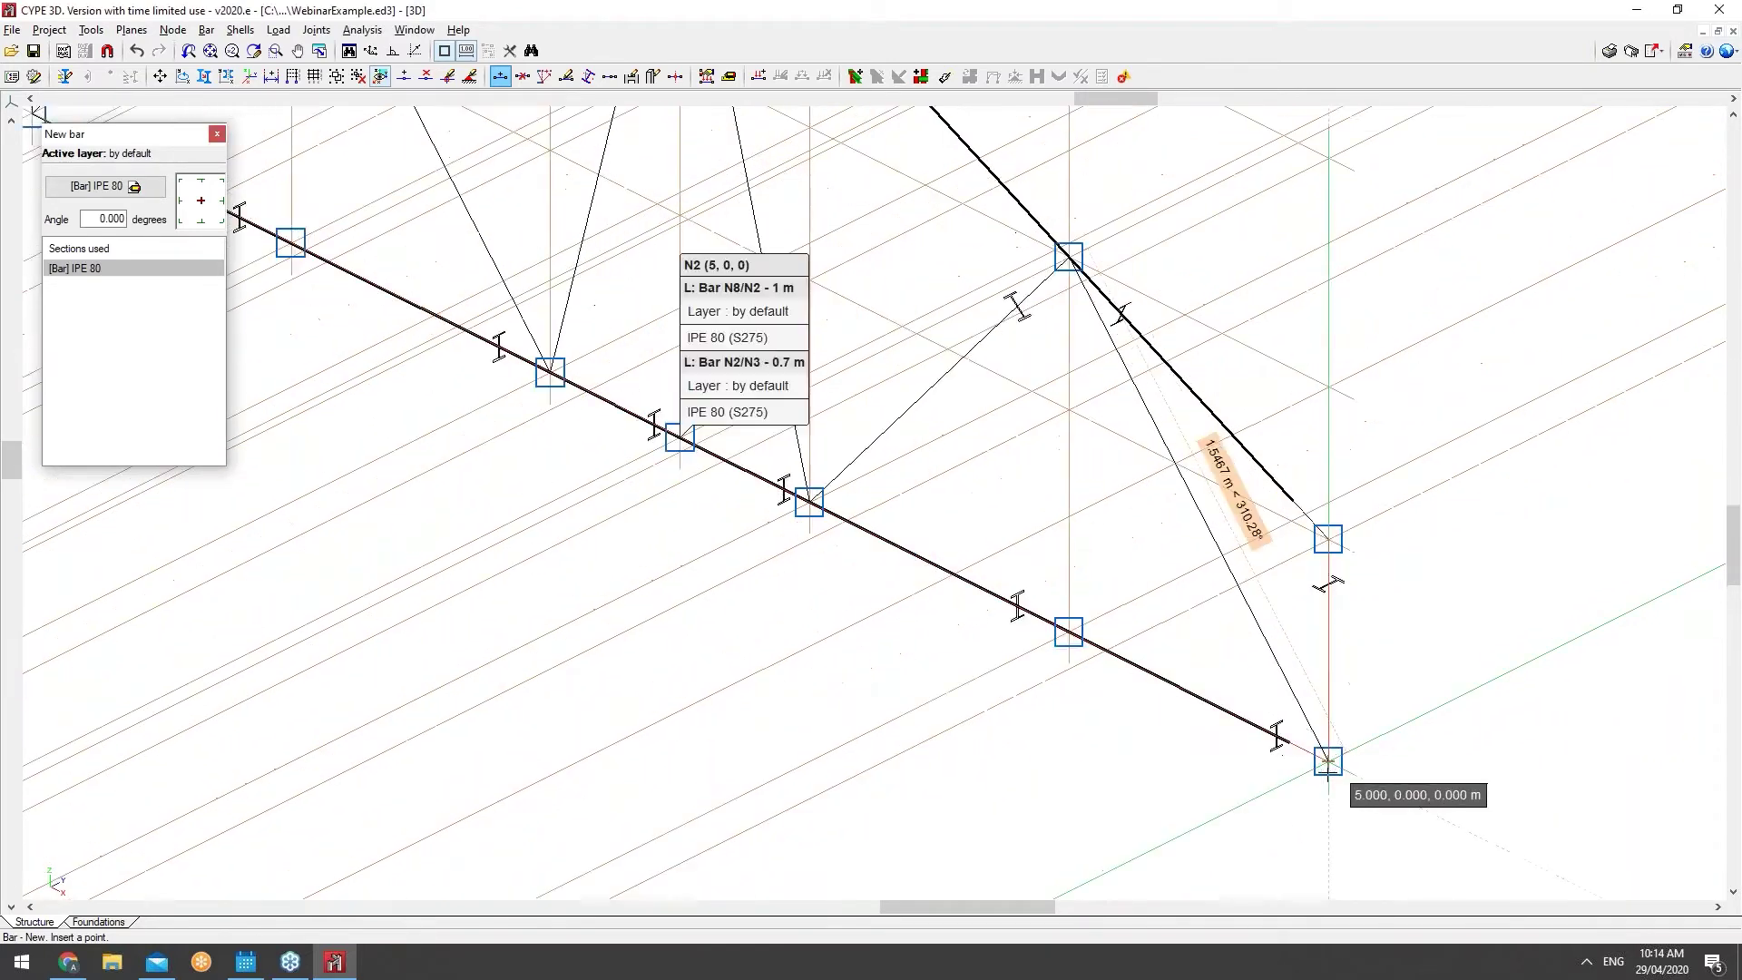
click(1331, 755)
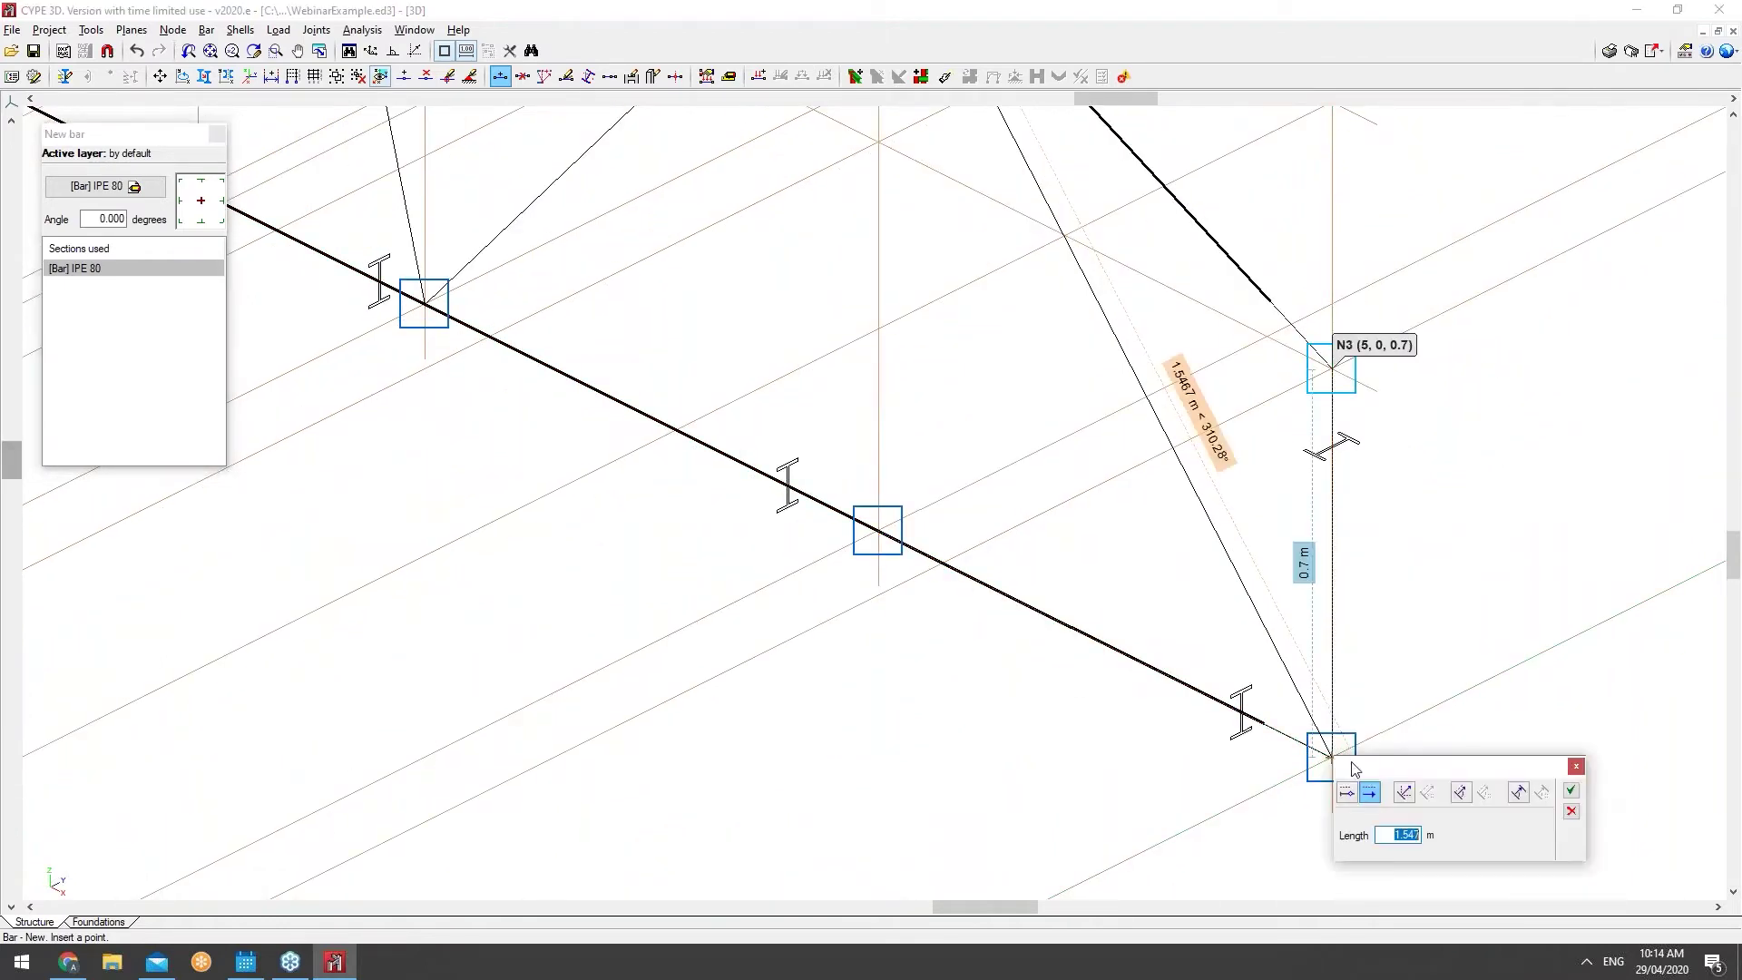
click(1571, 792)
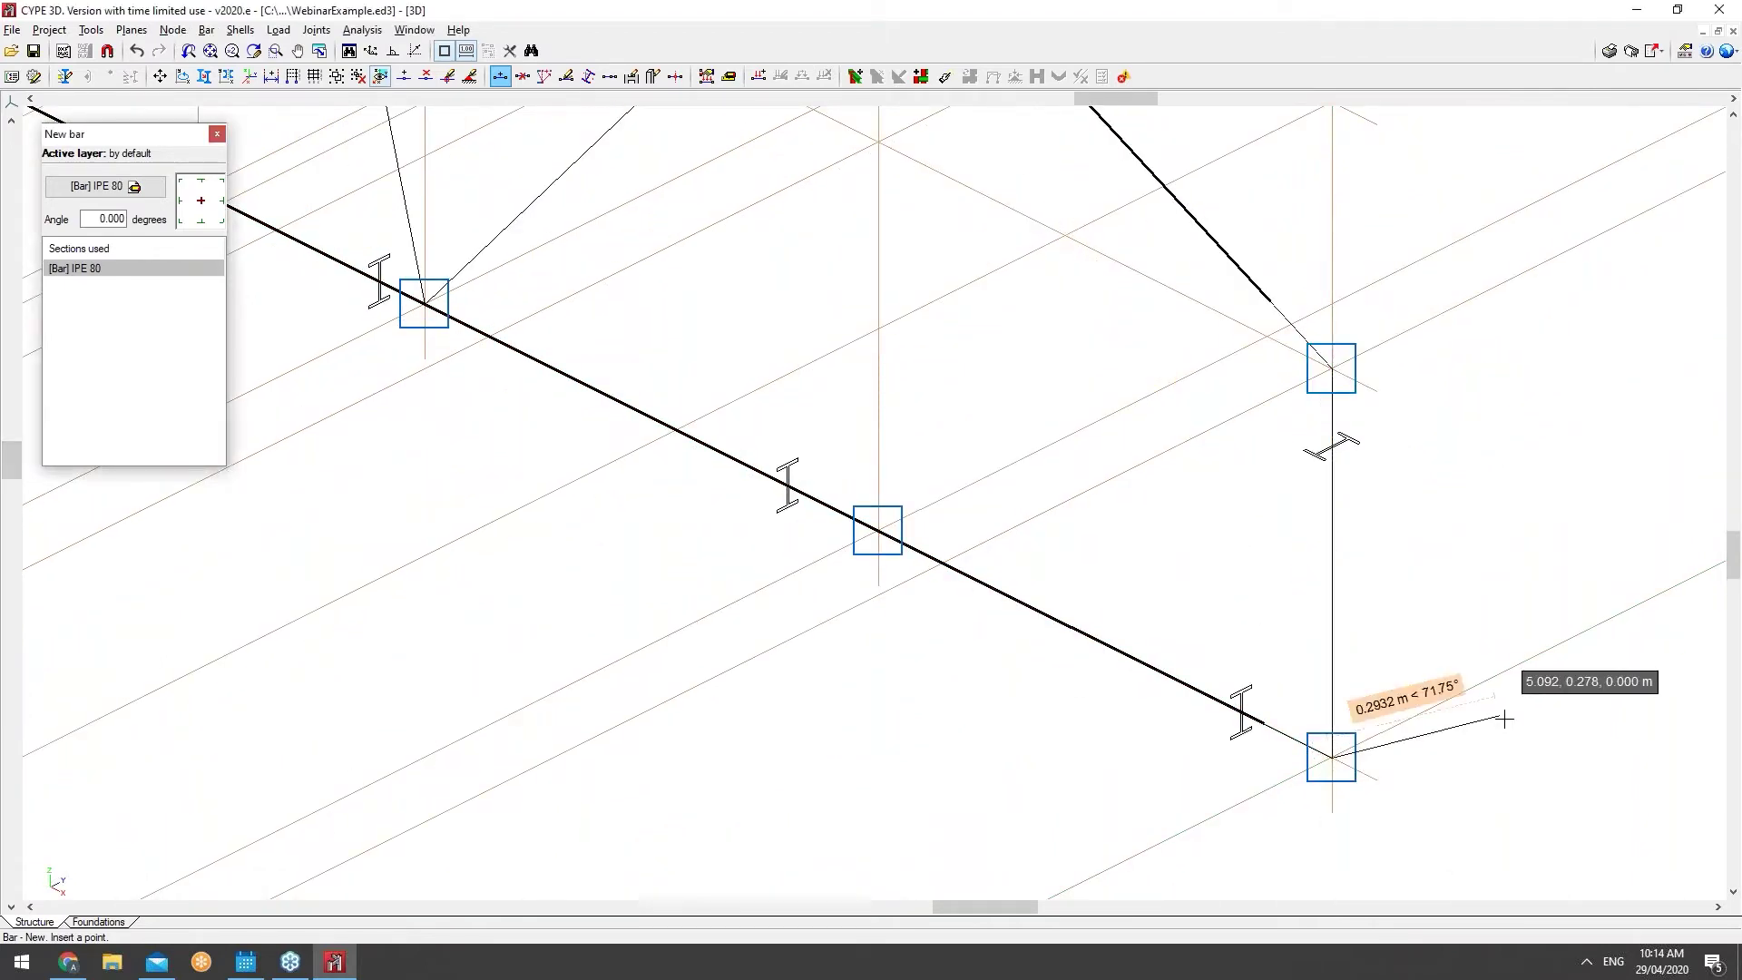
scroll(1430, 690, down, 4)
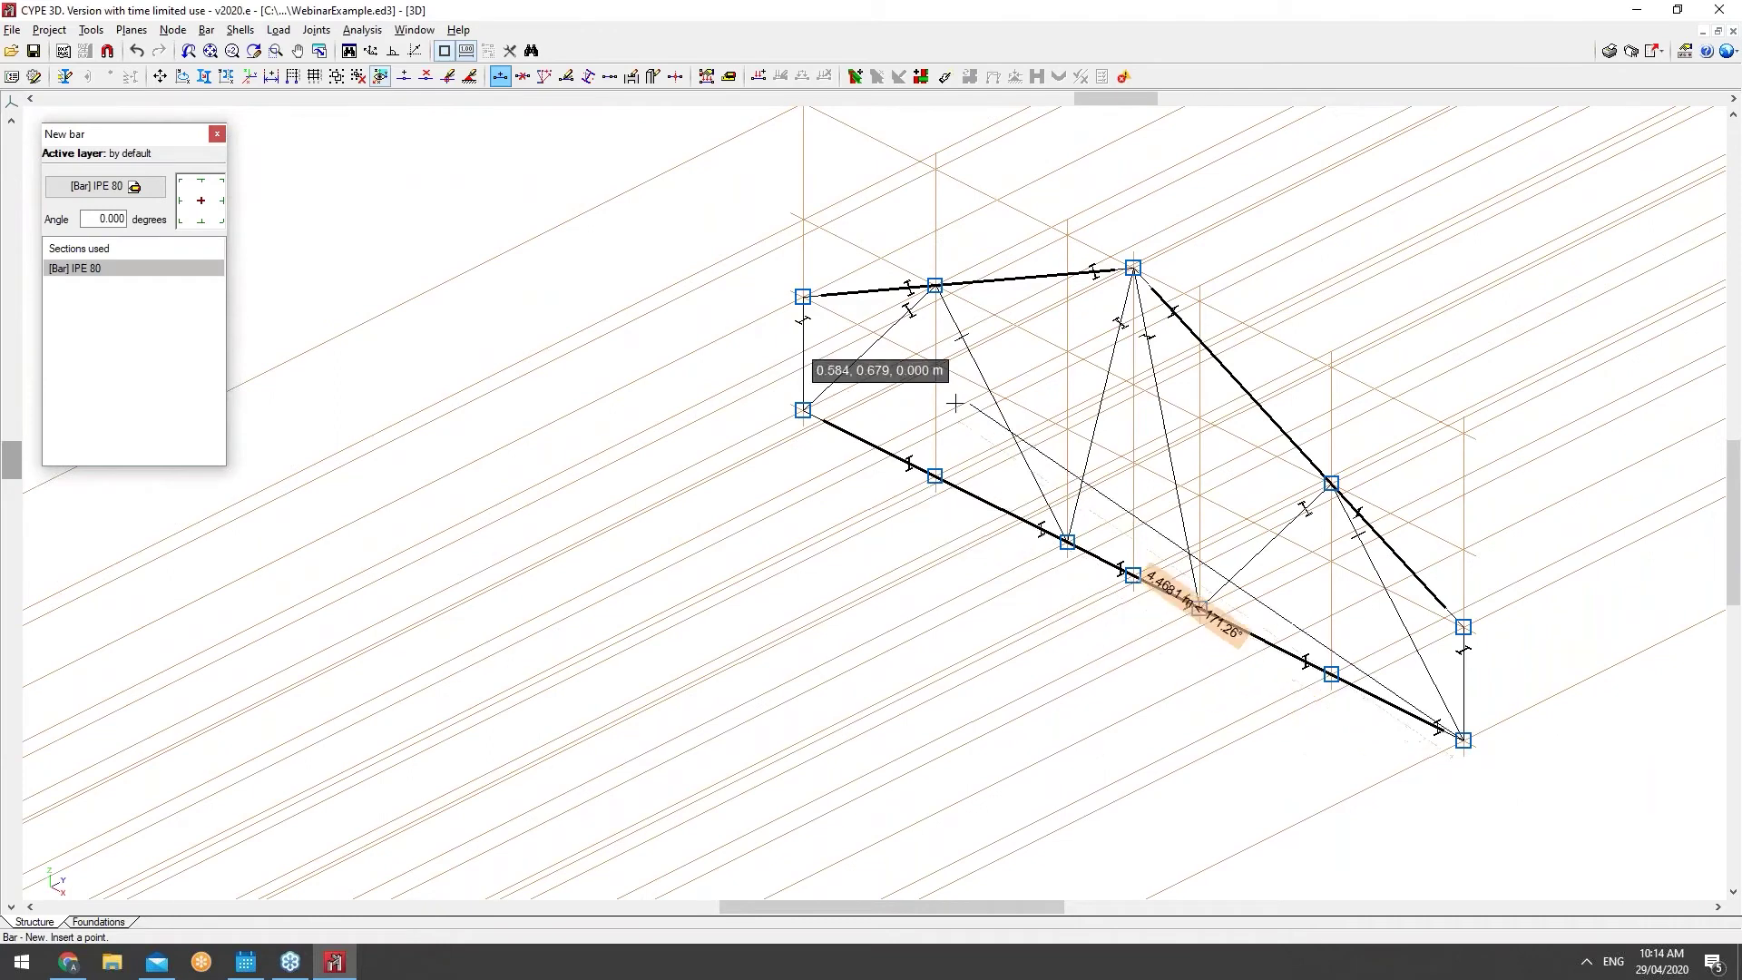
scroll(954, 395, up, 1)
key(Escape)
Step: Draw vertical bars joining the bottom chord to the top chord at X = 1 m, at the peak and at X = 4 m
mouse_move(930, 487)
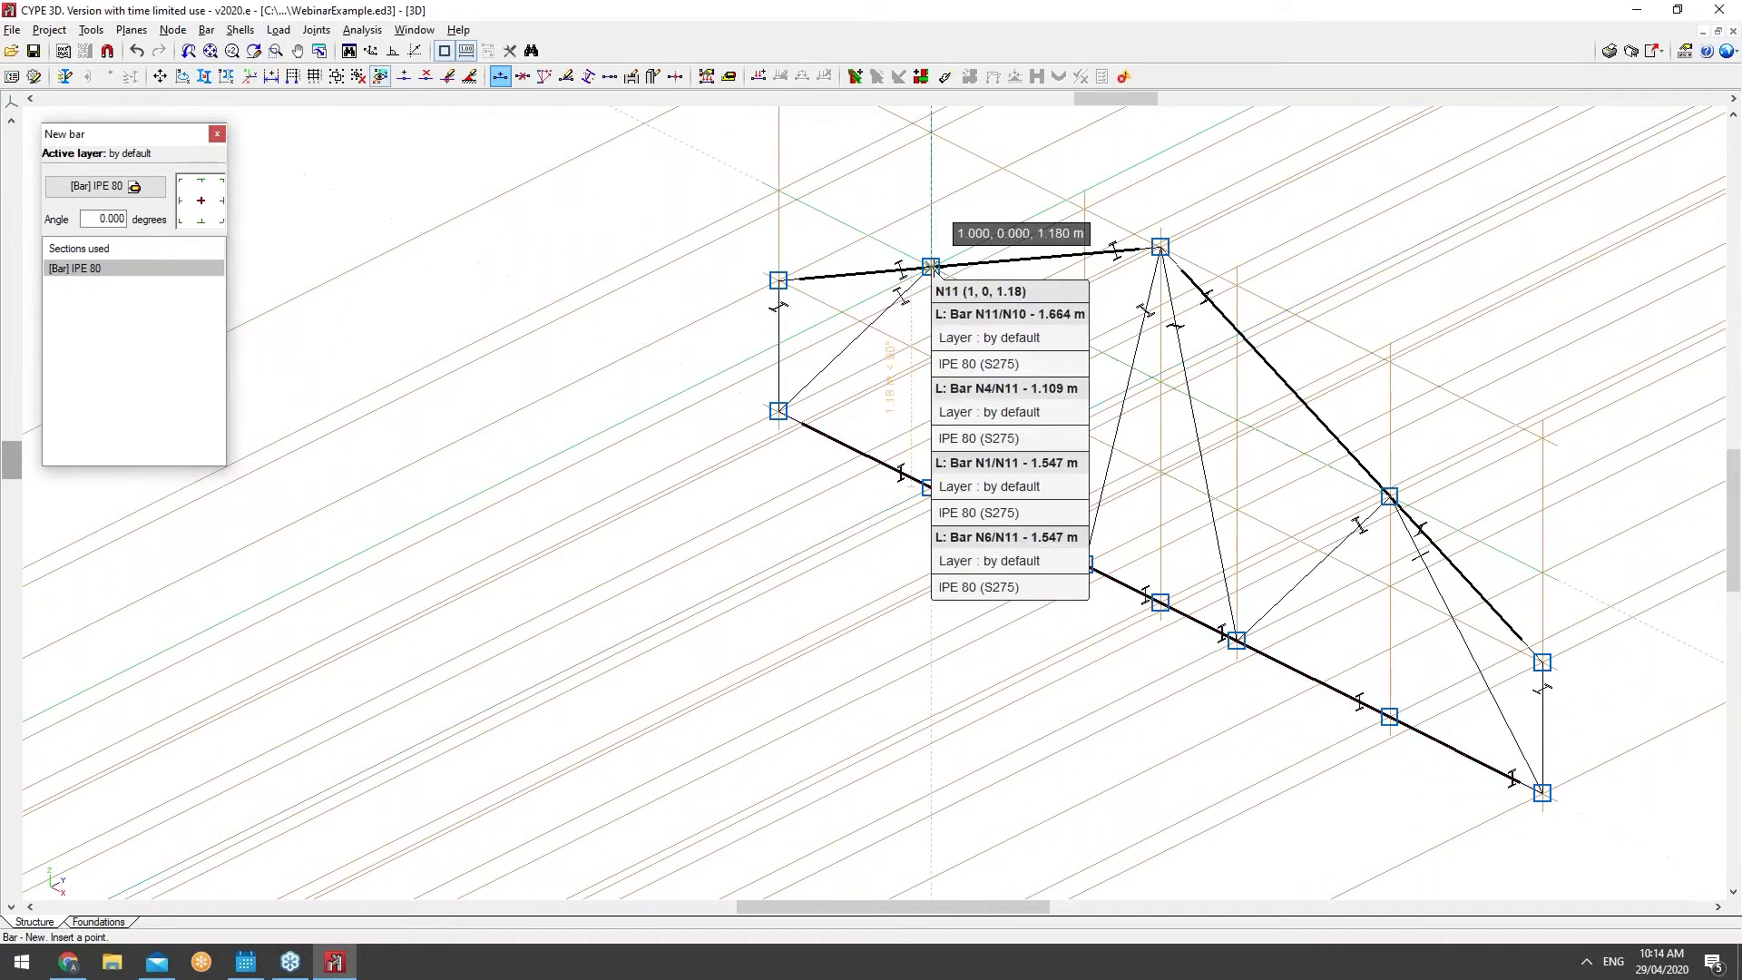
click(930, 266)
click(931, 487)
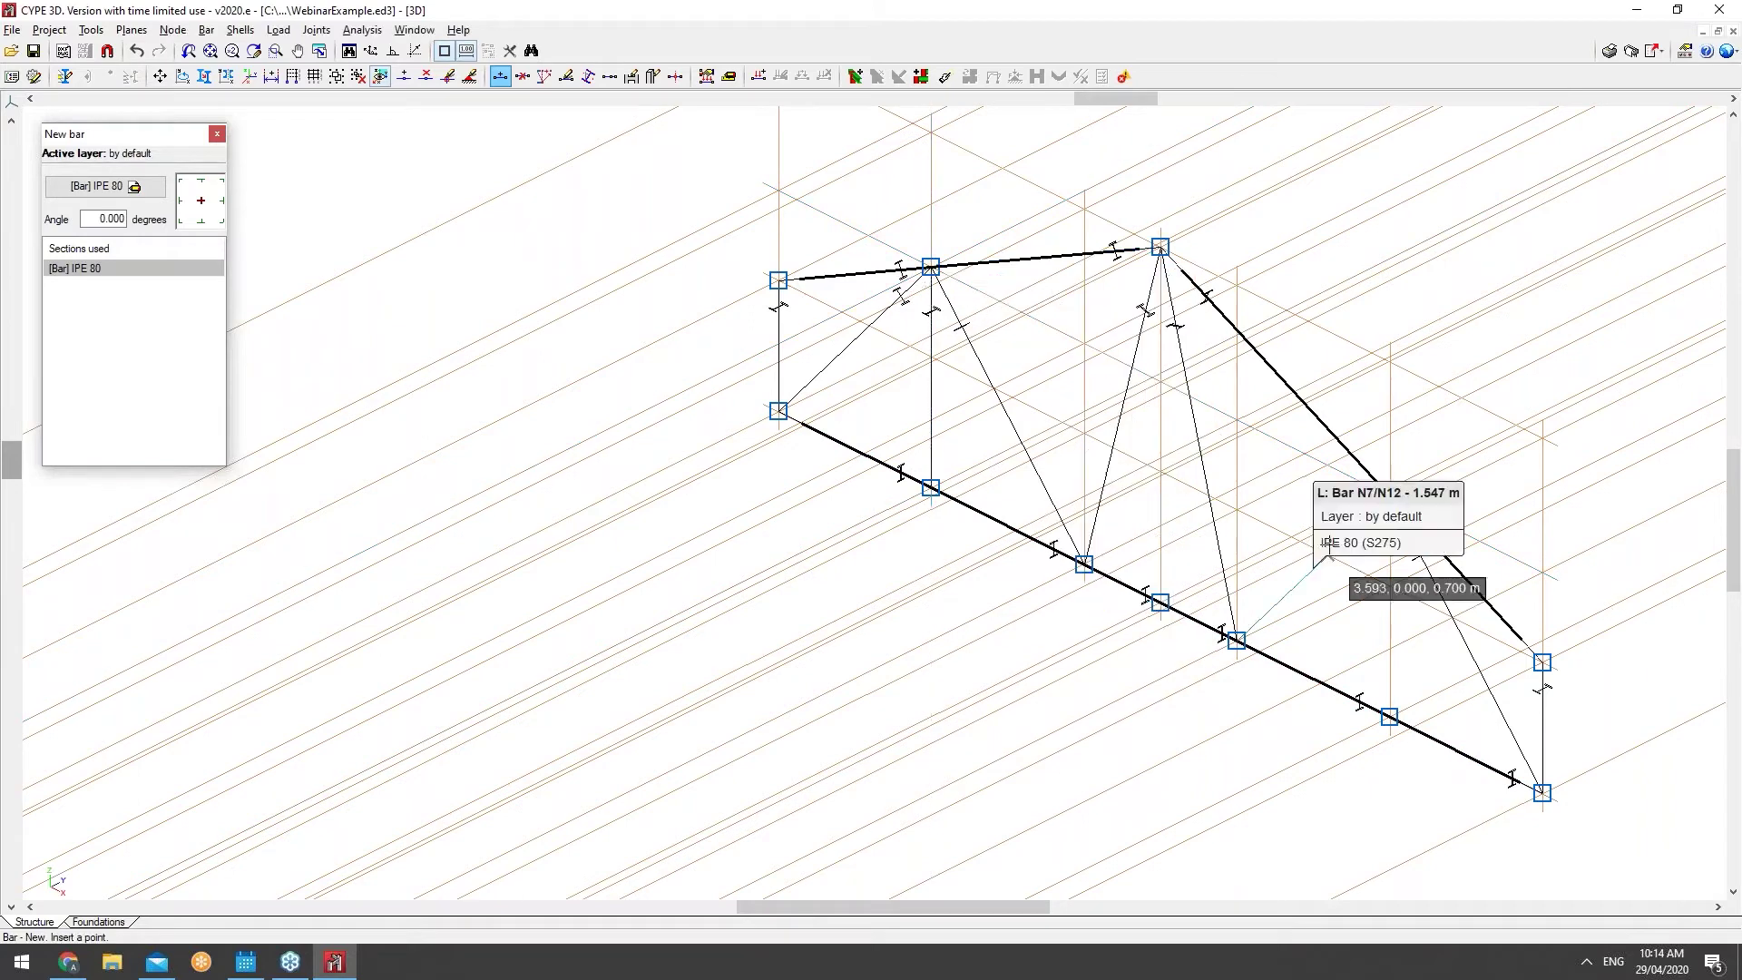
click(1172, 517)
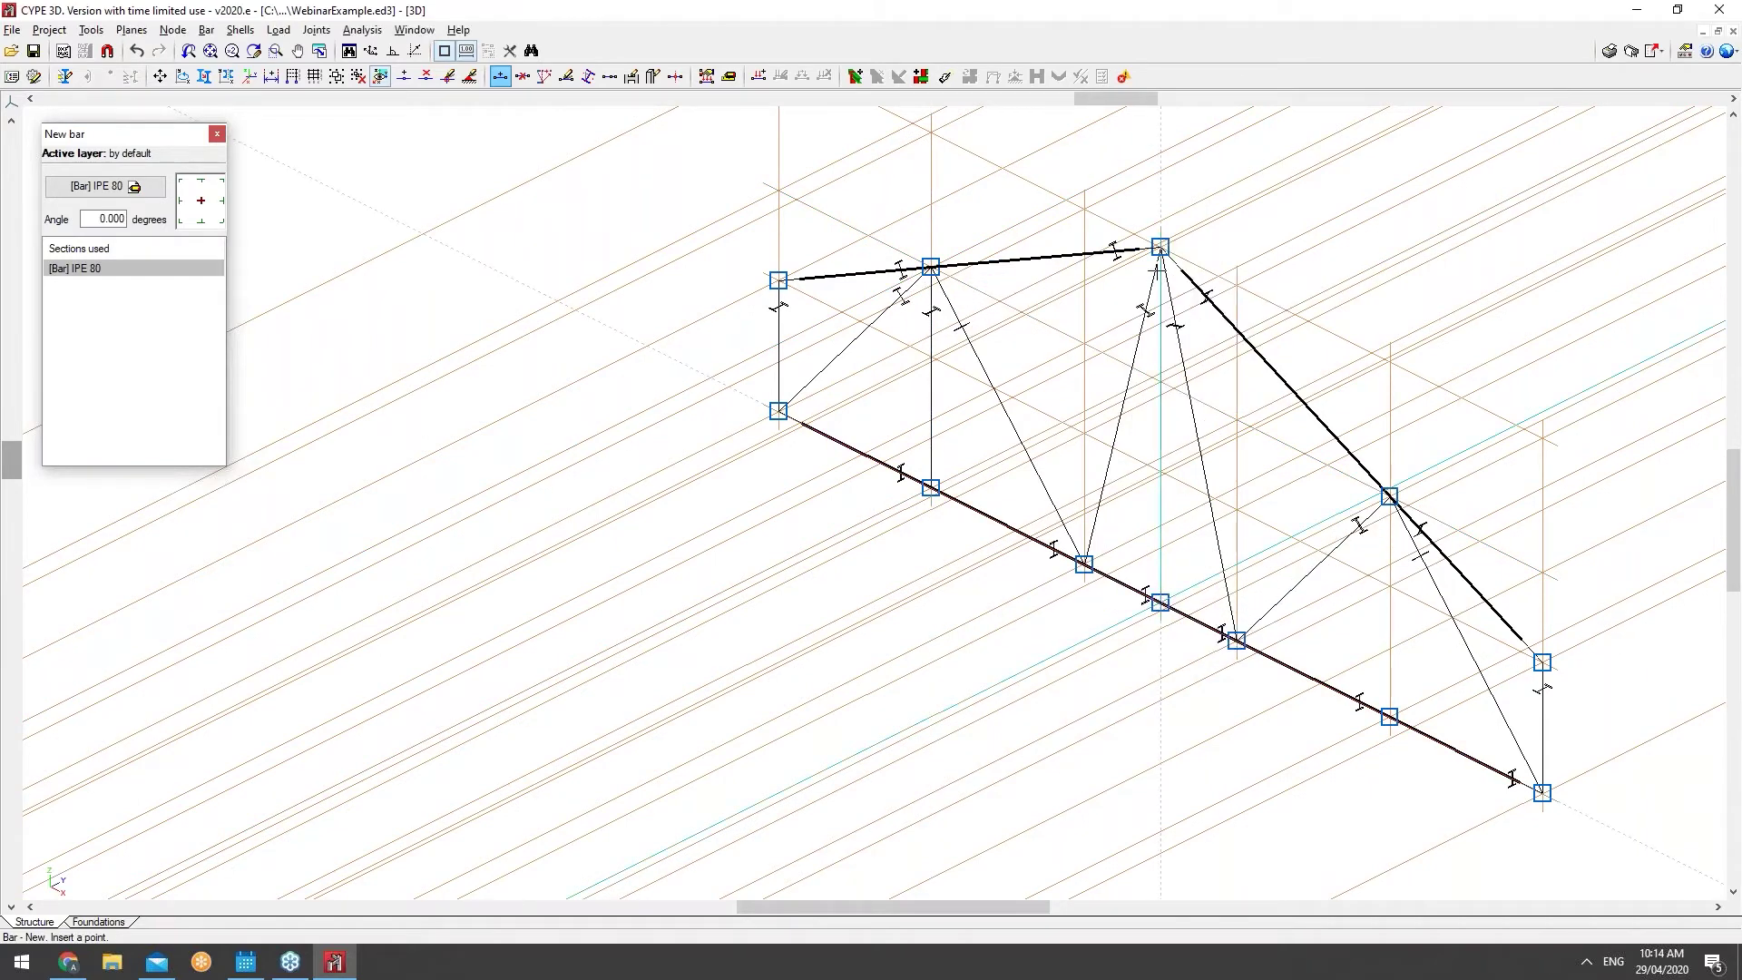
click(1160, 245)
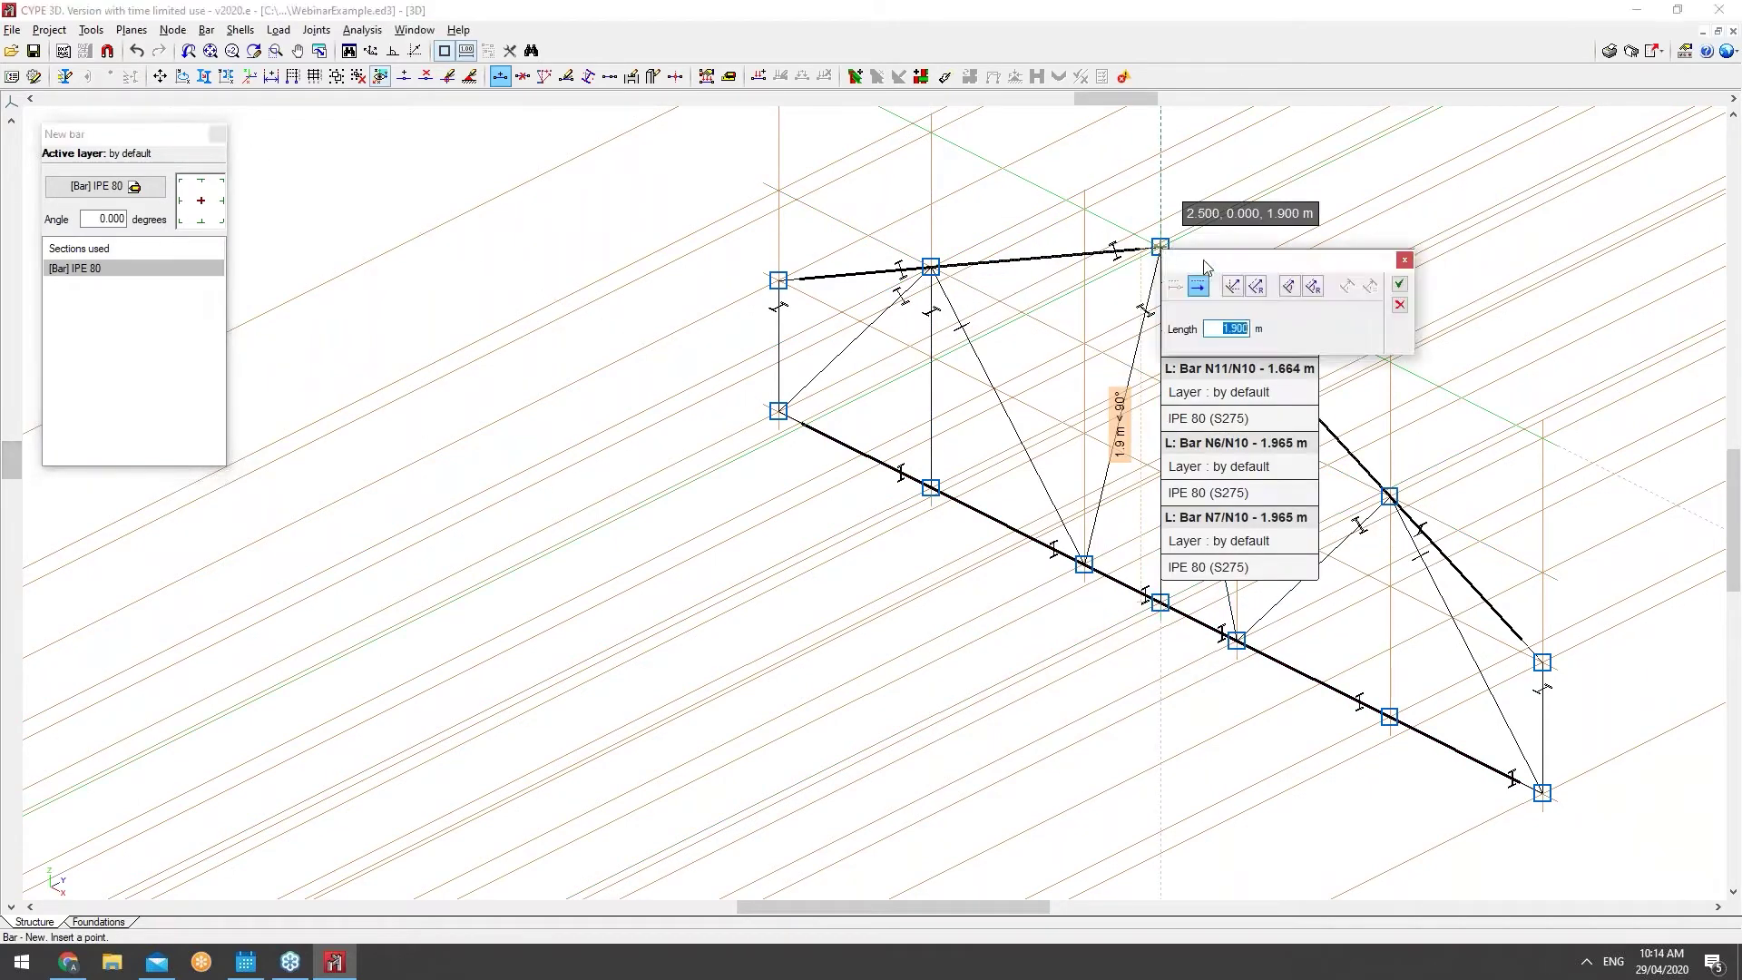
click(1397, 286)
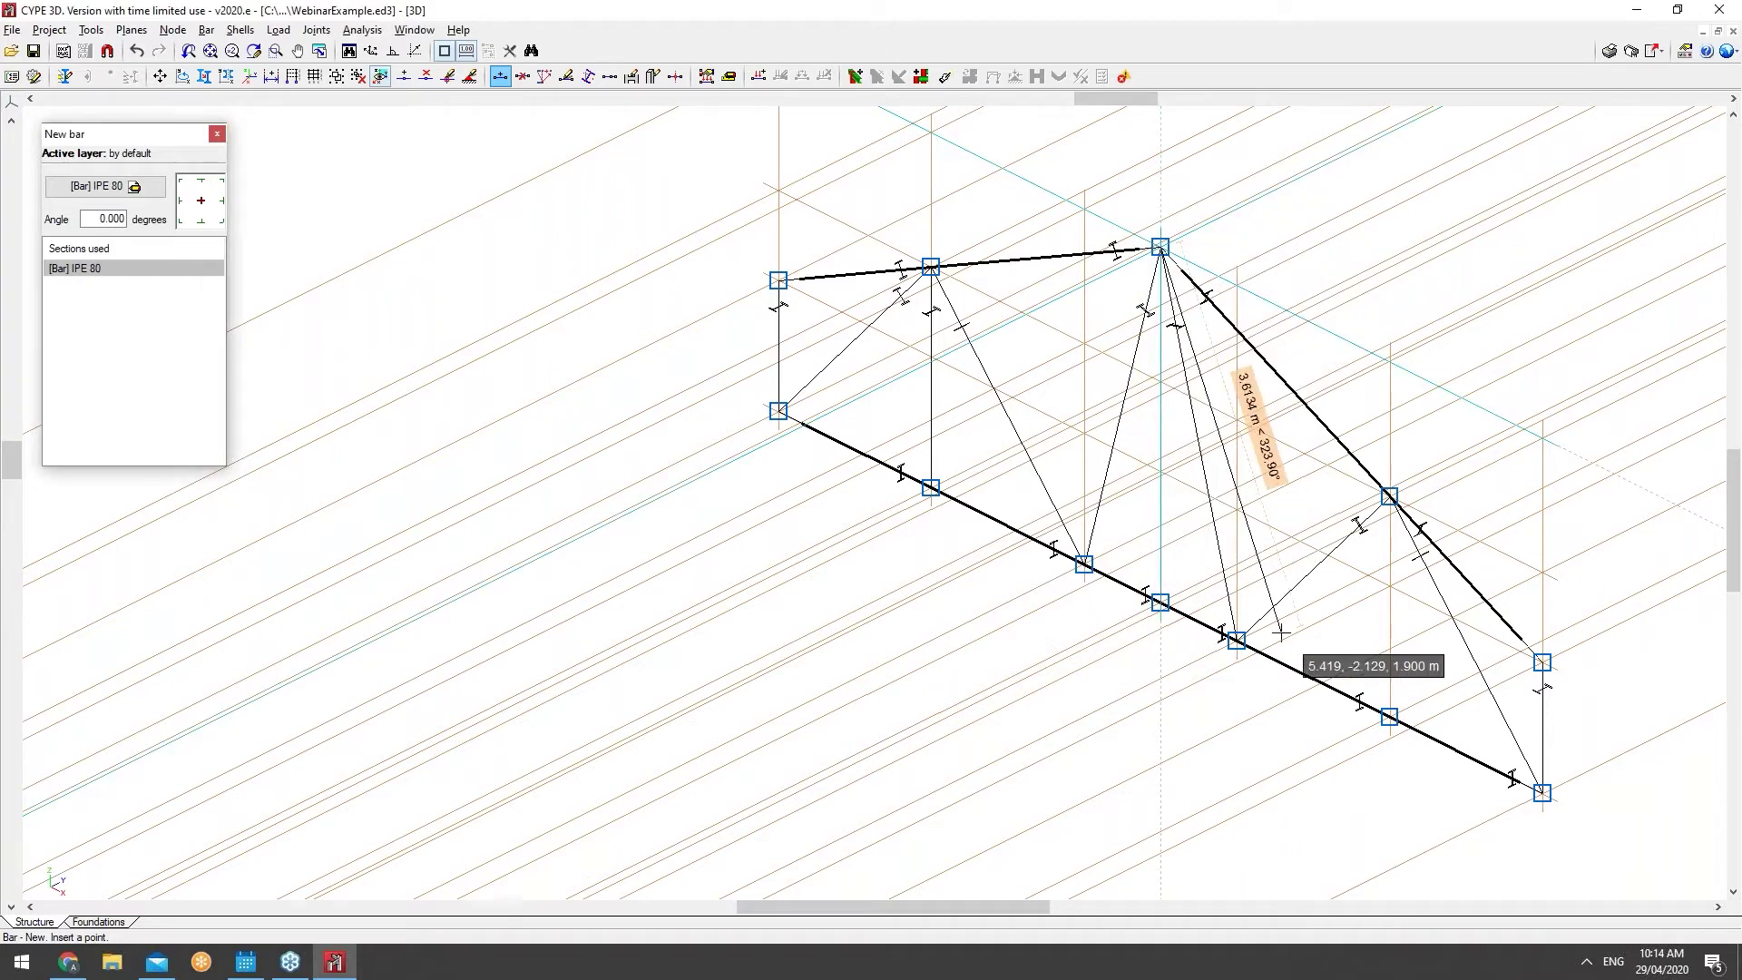
click(1391, 716)
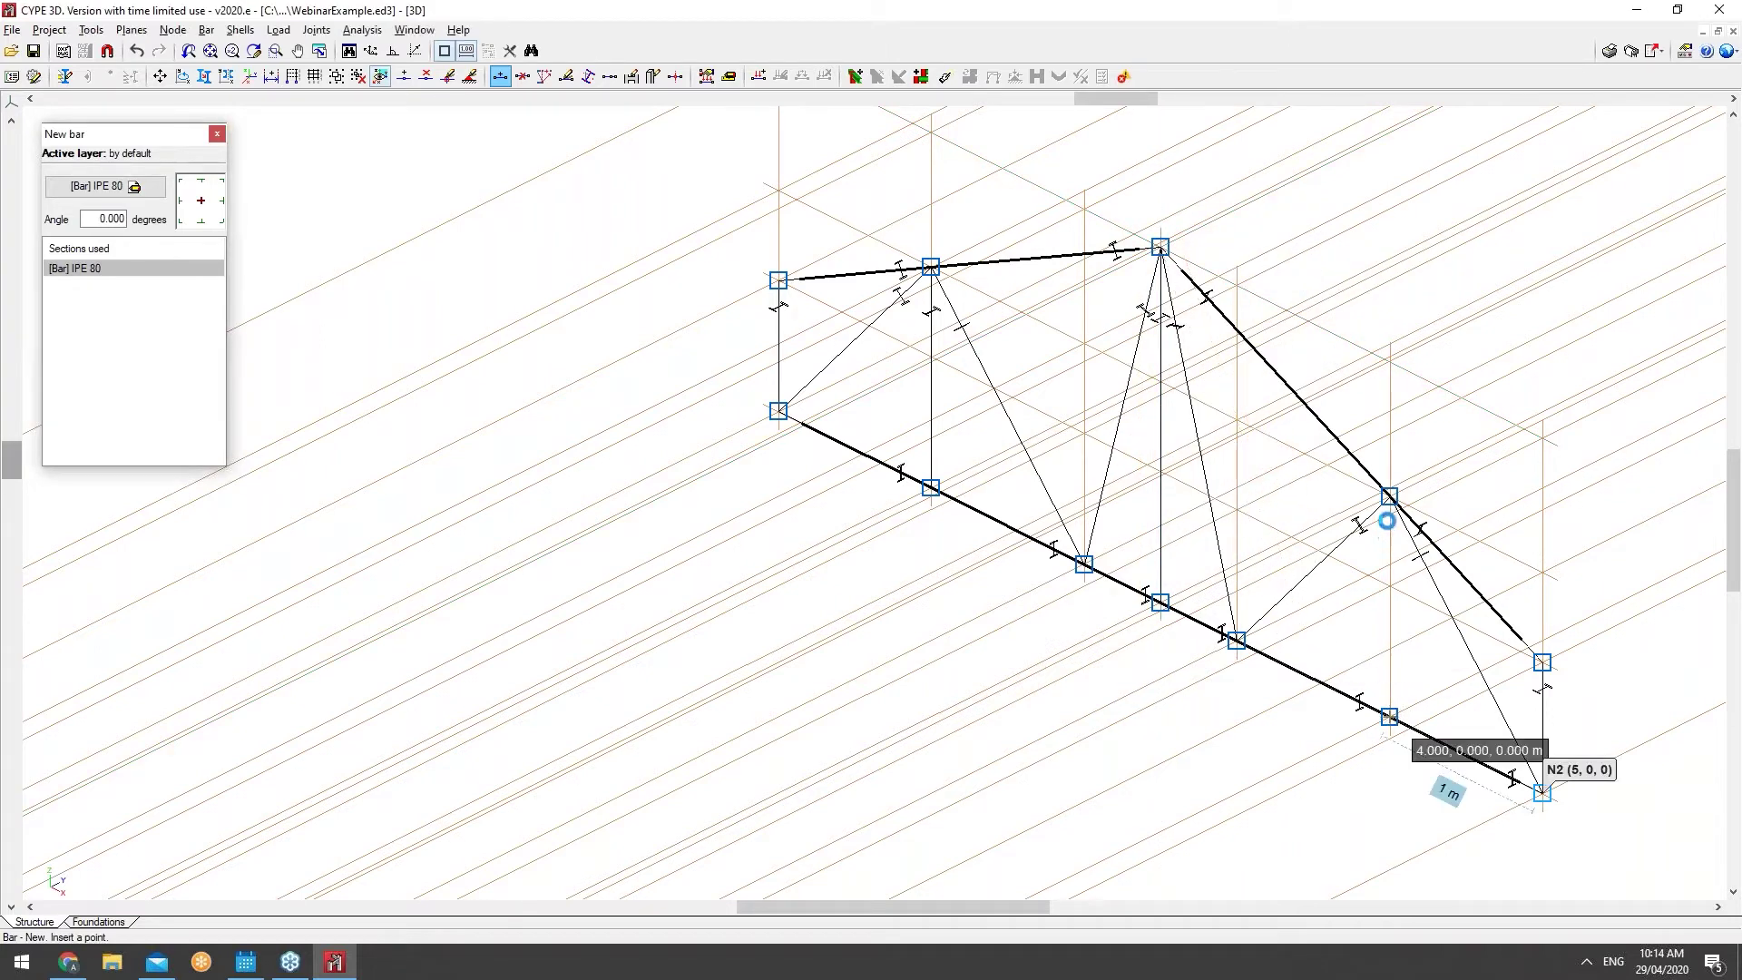
click(1542, 792)
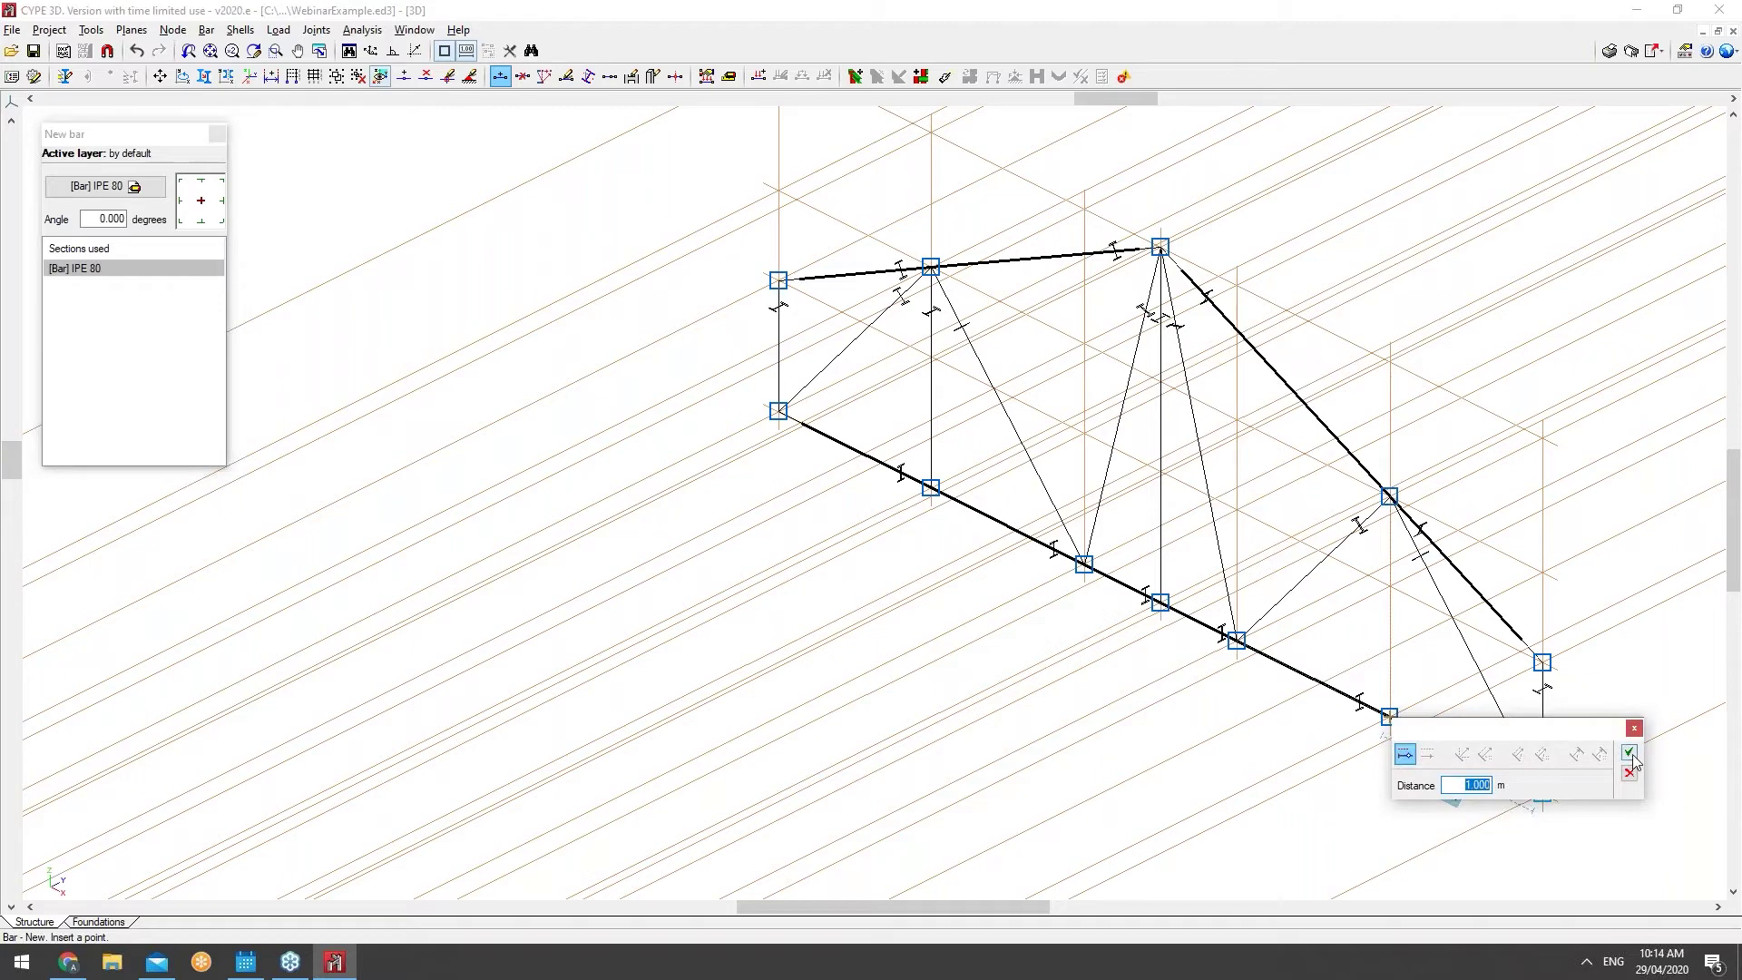
click(1629, 753)
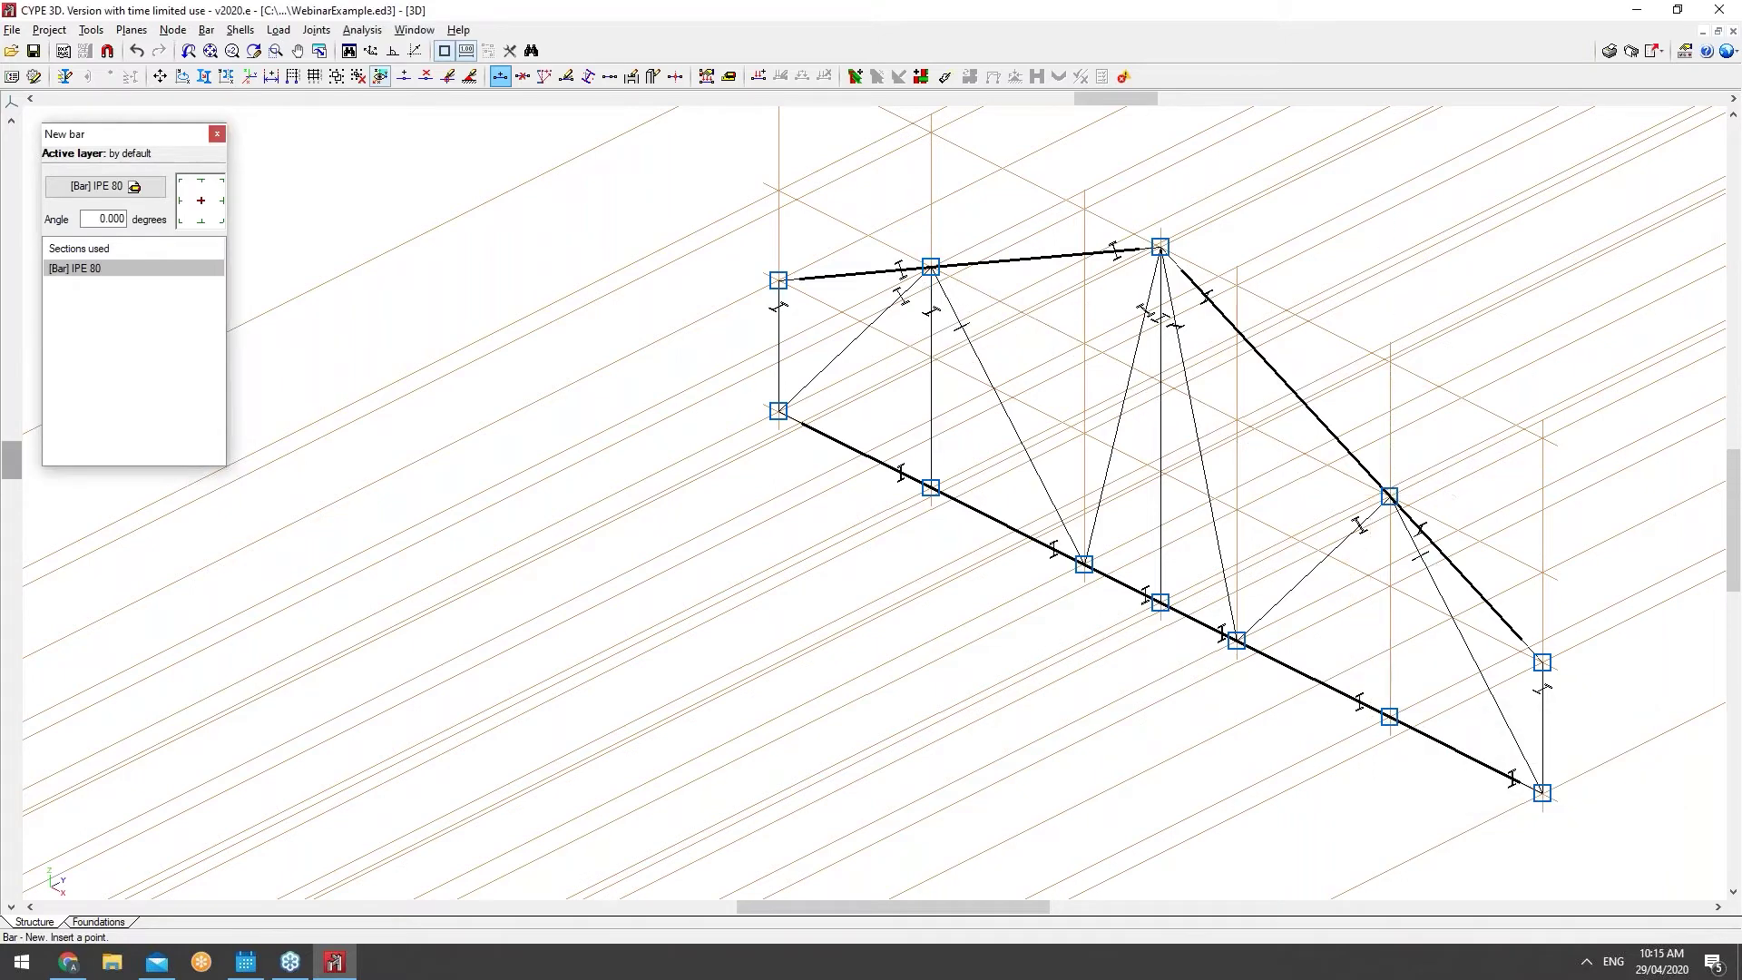
click(930, 267)
scroll(953, 528, down, 3)
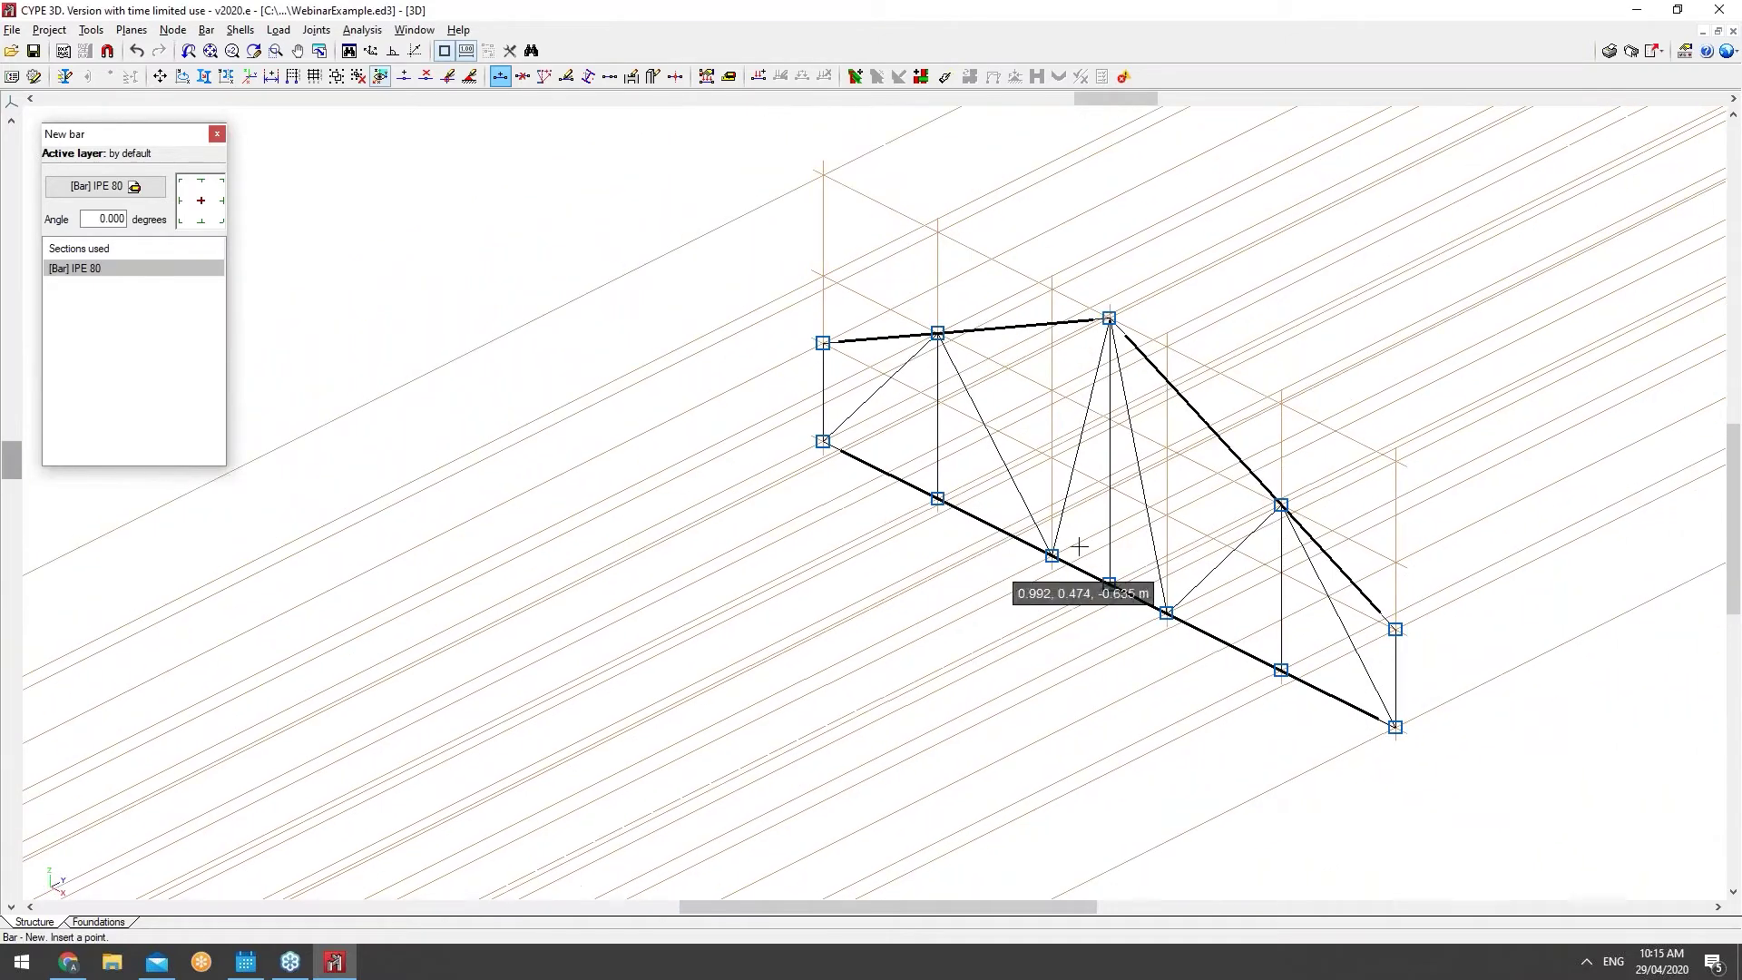
drag(1045, 88, 1016, 98)
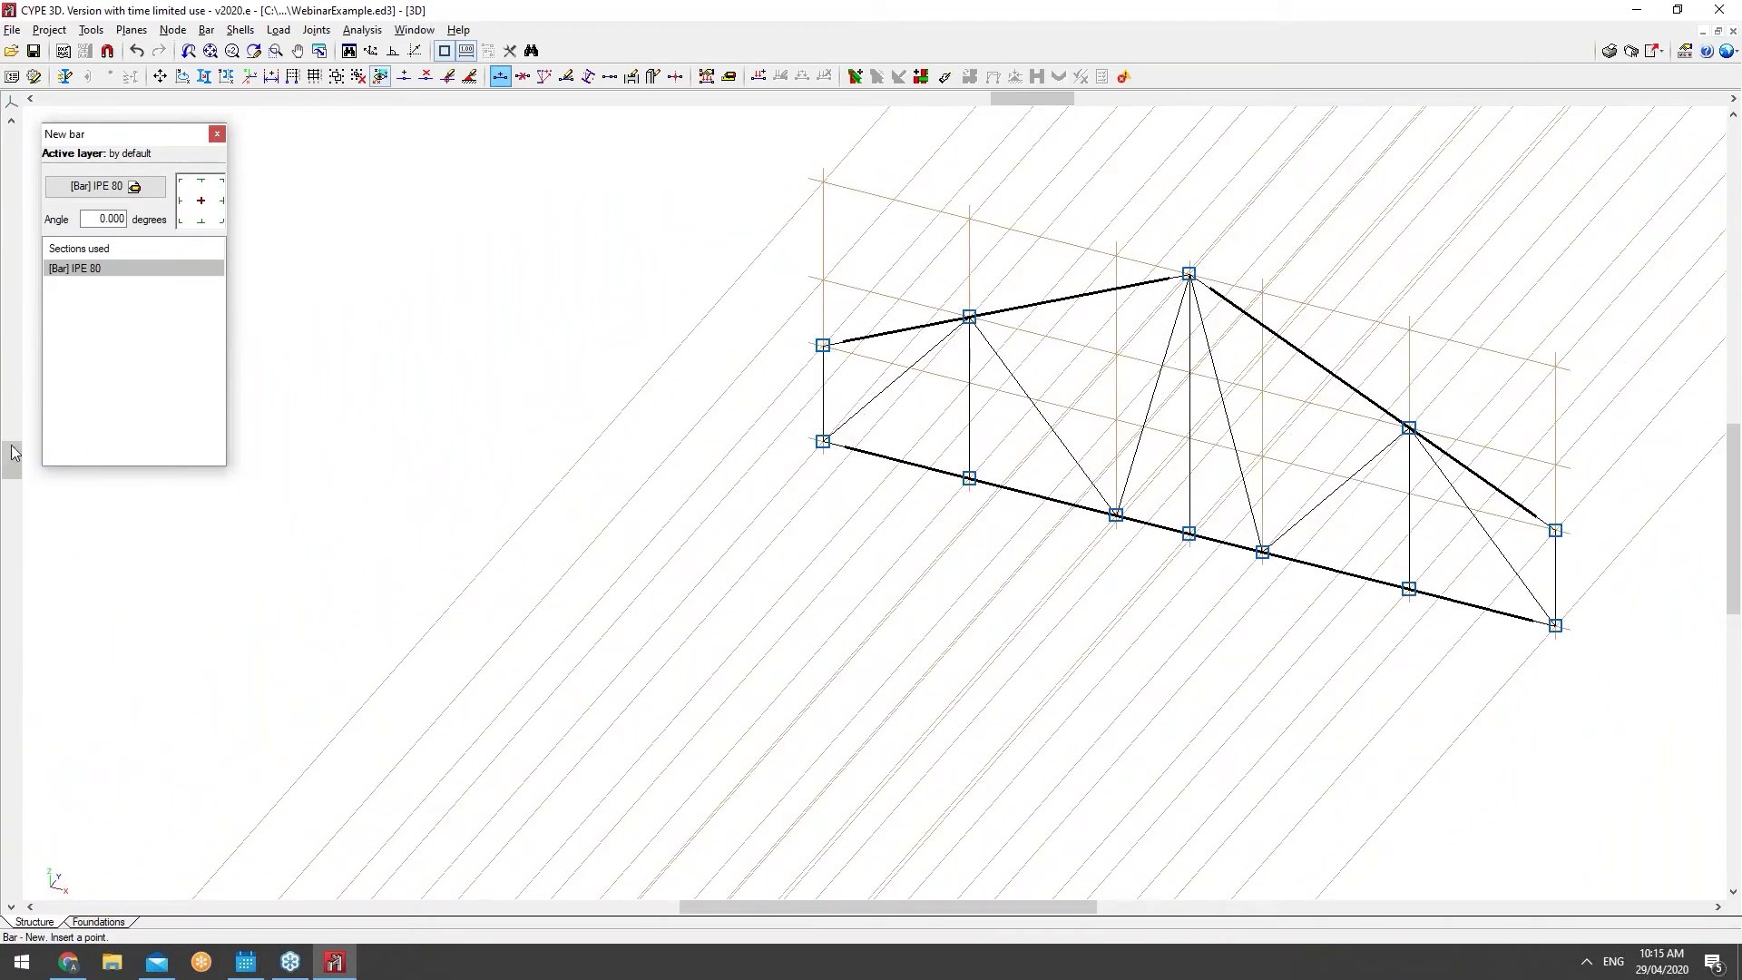
drag(13, 435, 13, 451)
drag(997, 104, 988, 89)
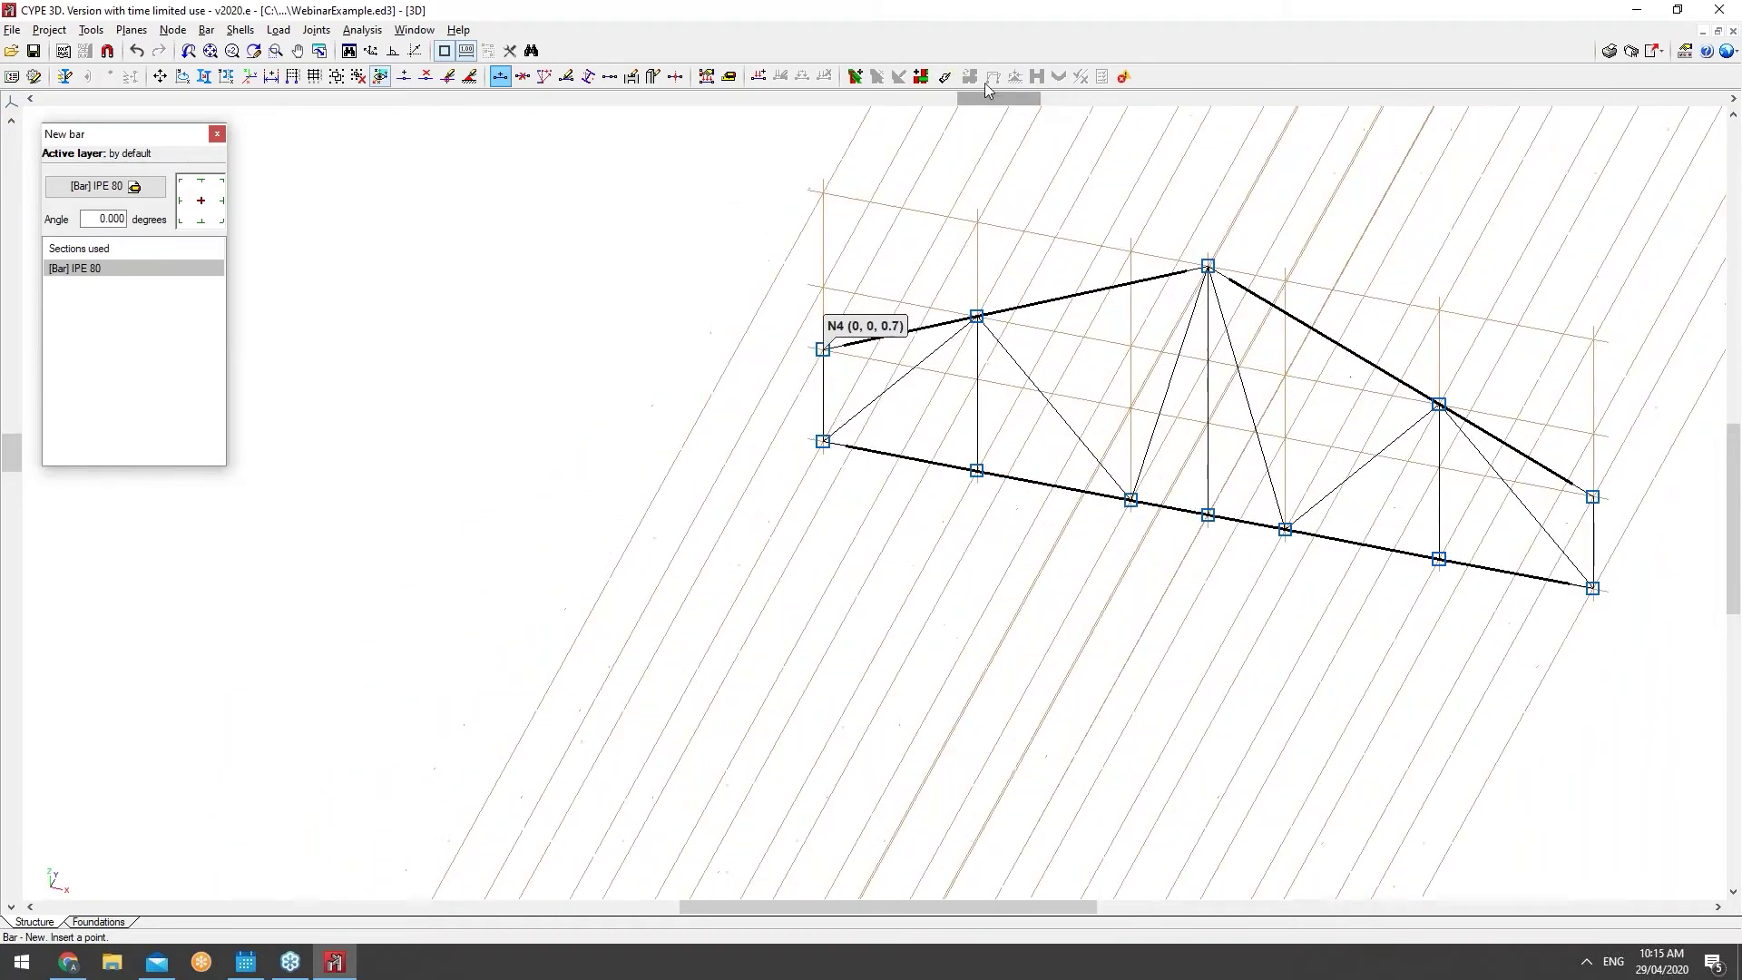
middle_drag(866, 233, 771, 203)
scroll(676, 234, down, 1)
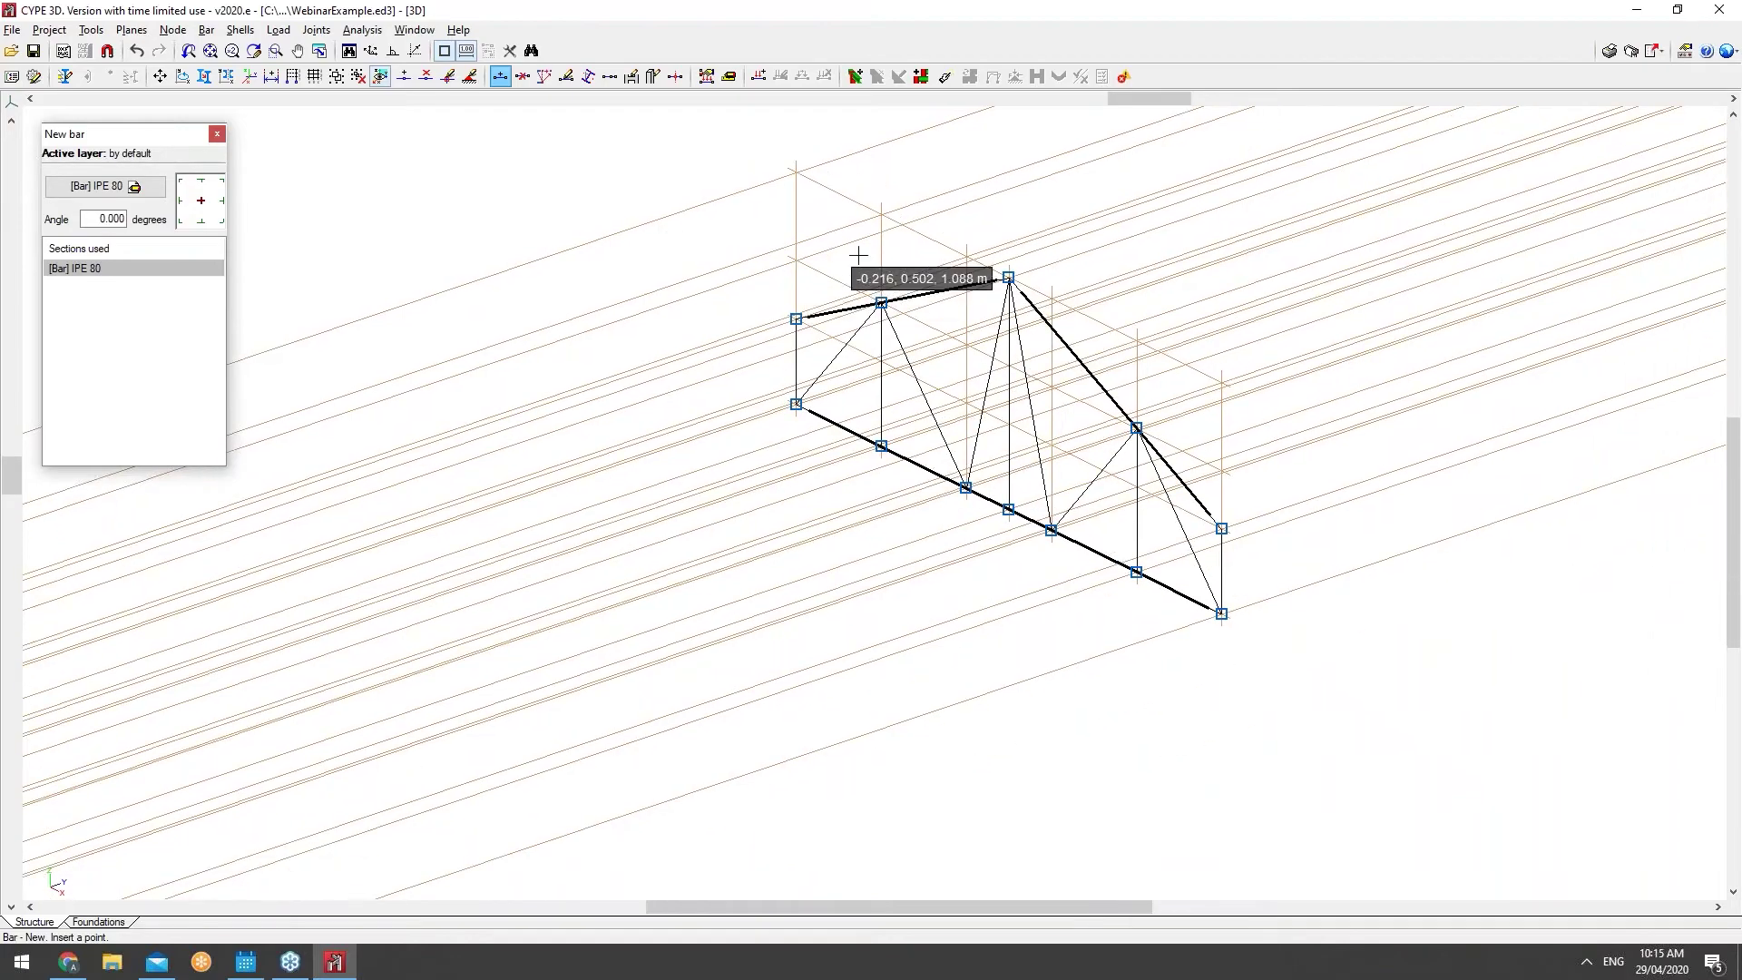
middle_drag(858, 255, 805, 241)
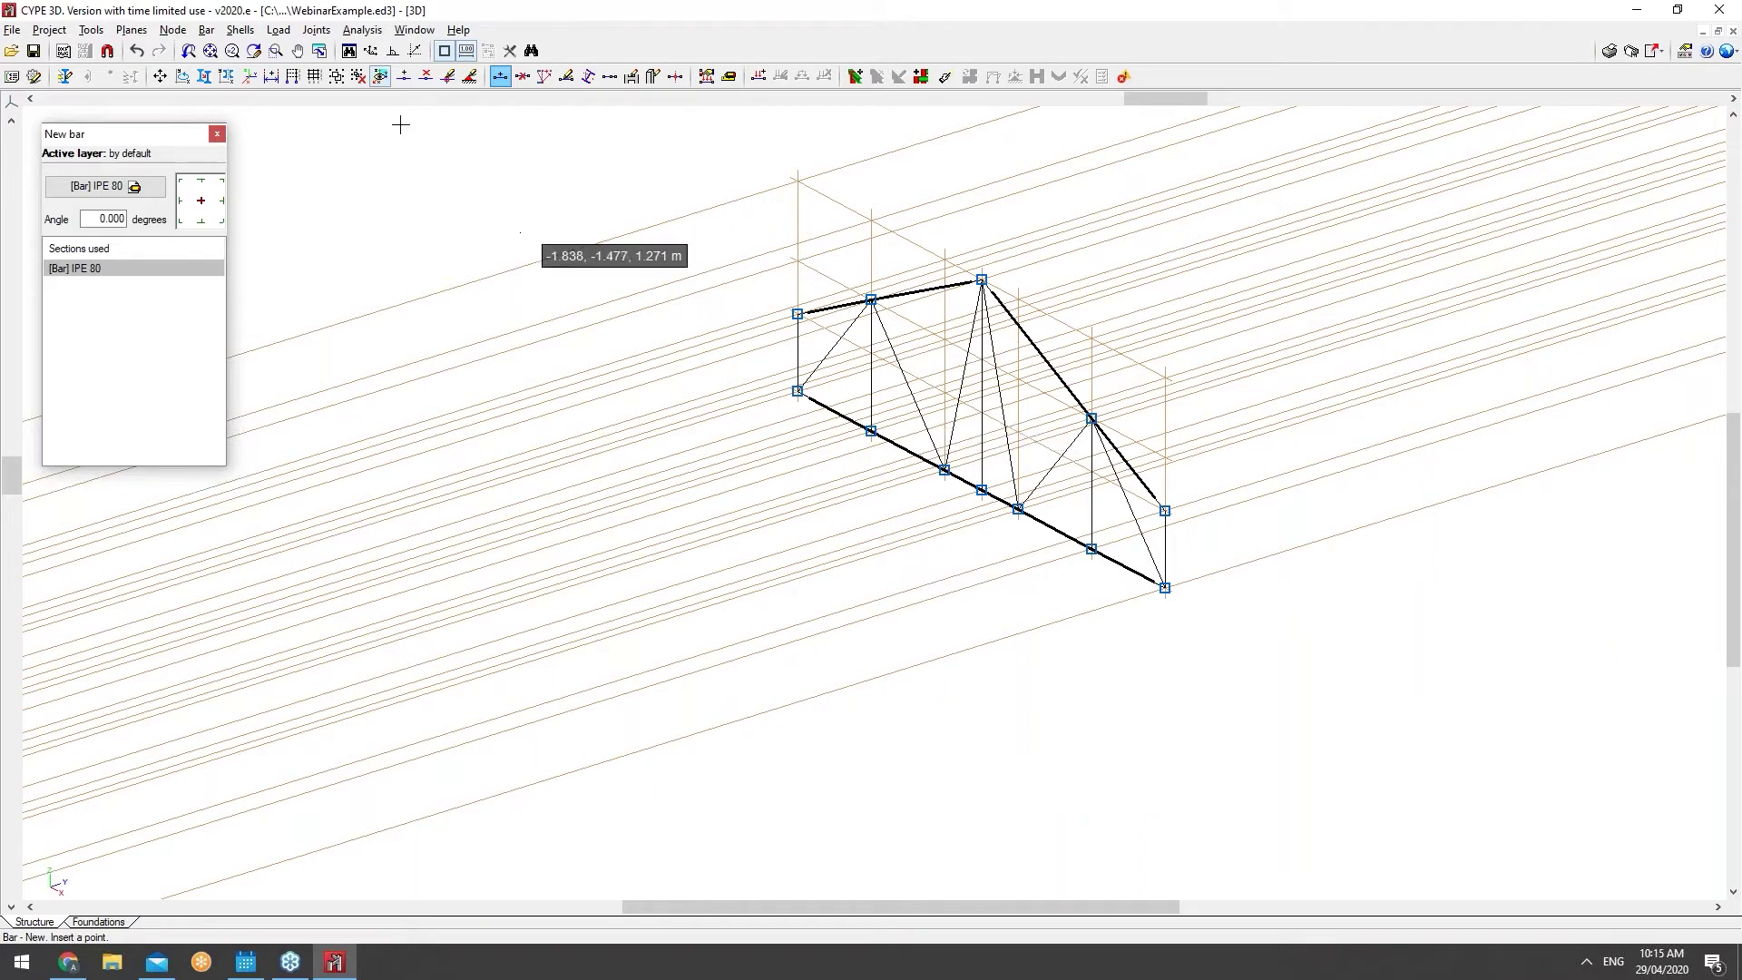
Step: Select the whole truss for copying, with nodes and bars included, and set the copy's base point at the (5, 0, 0) node
click(92, 30)
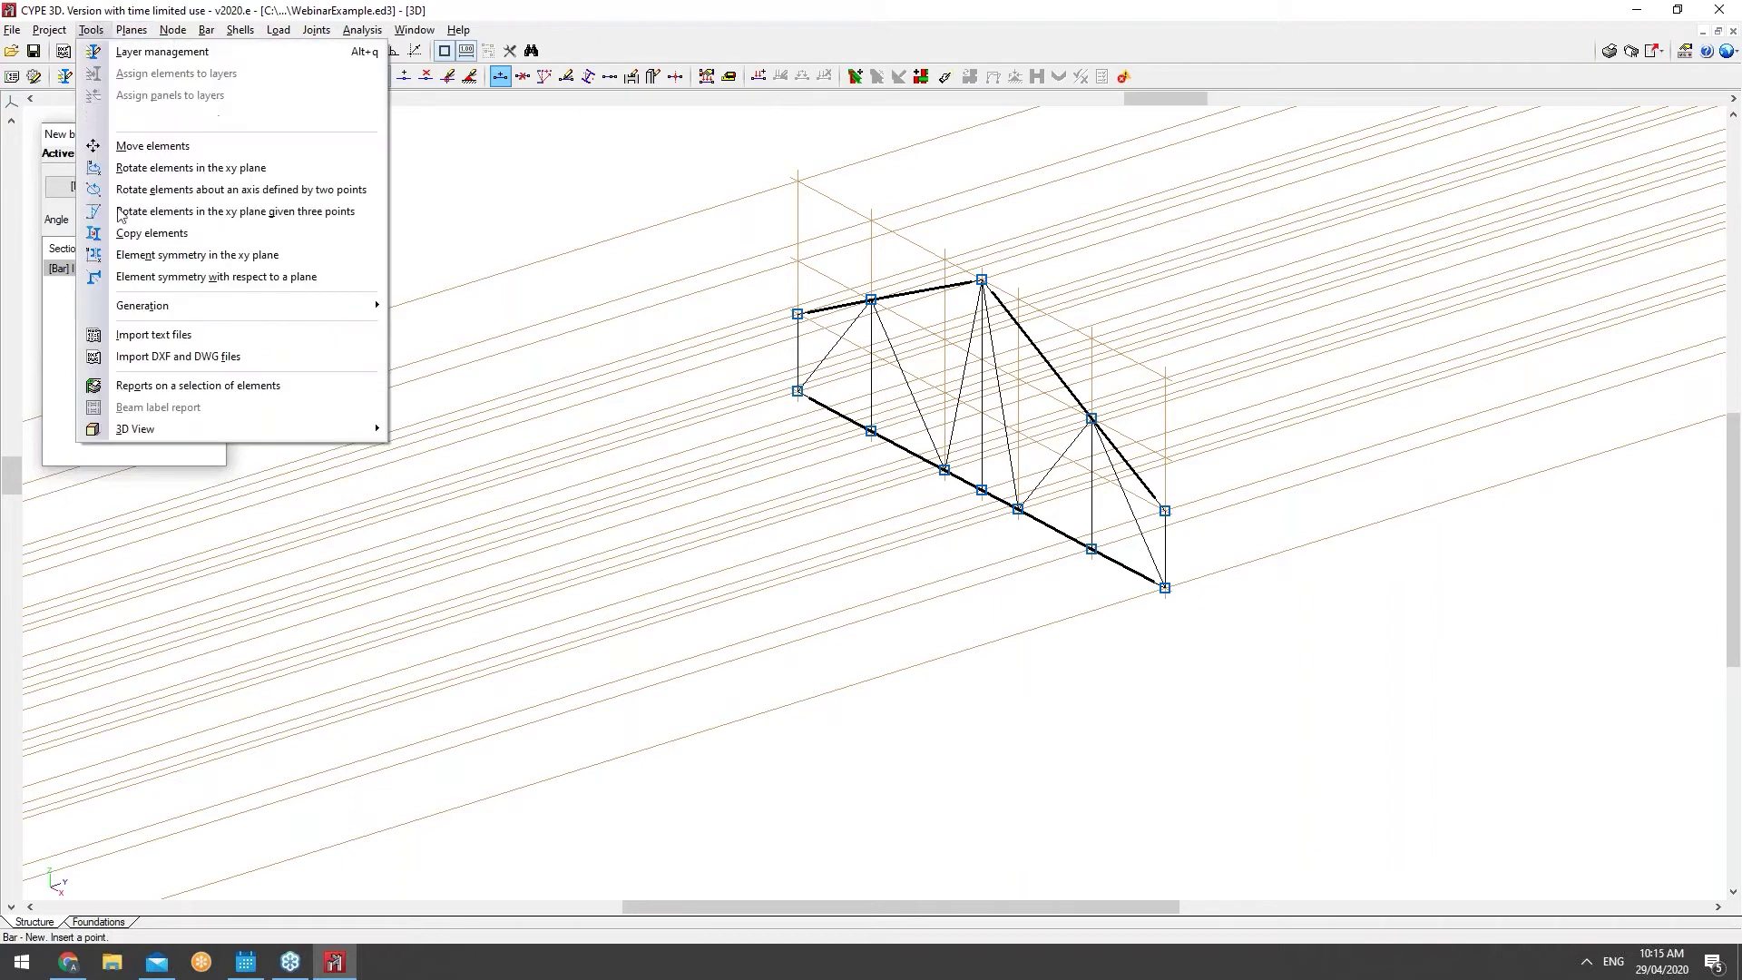
click(132, 234)
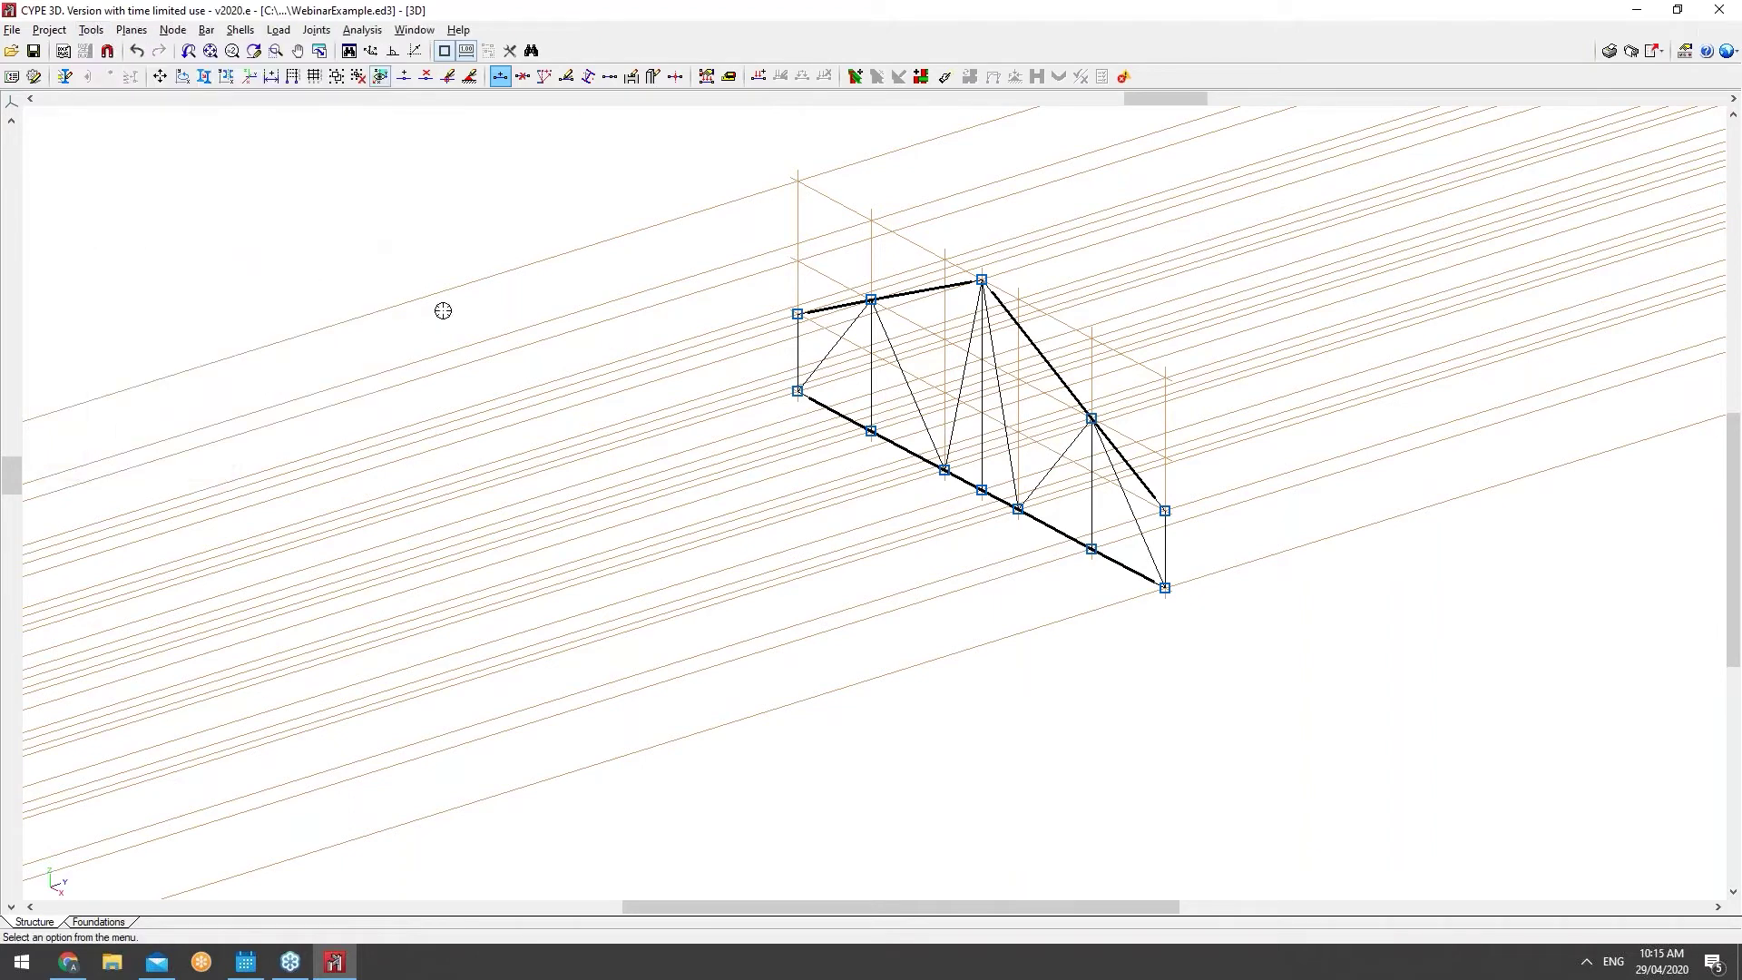
click(841, 508)
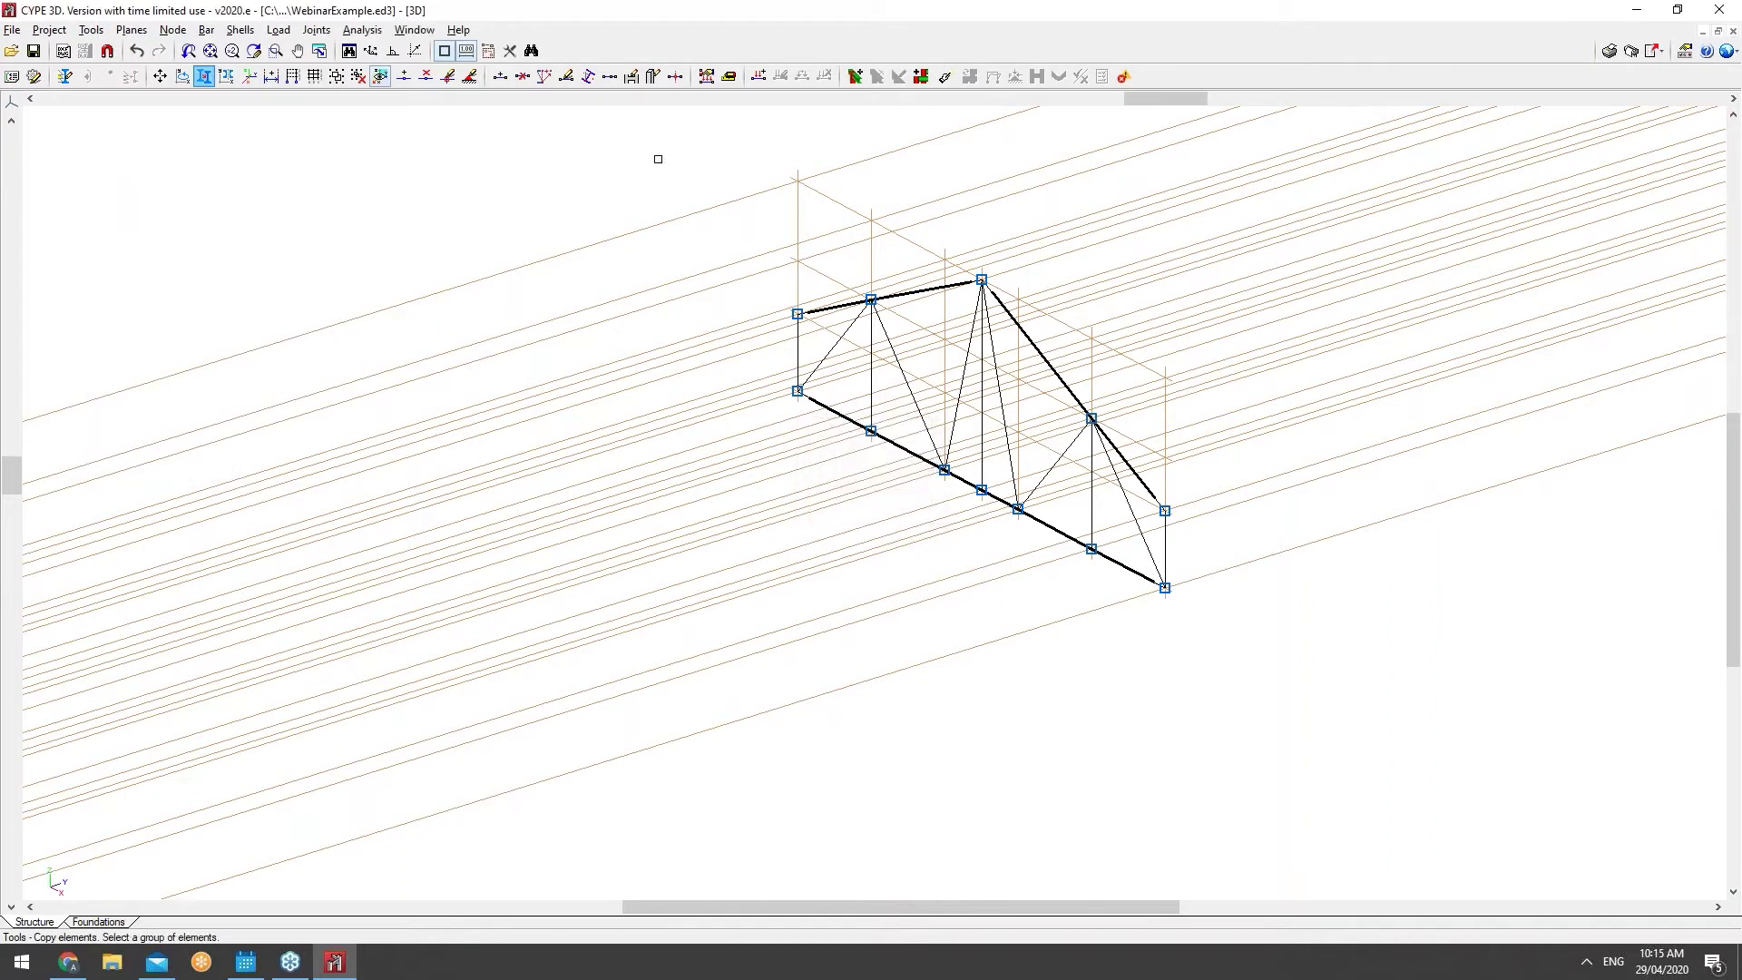
drag(653, 136, 1217, 654)
right_click(1225, 667)
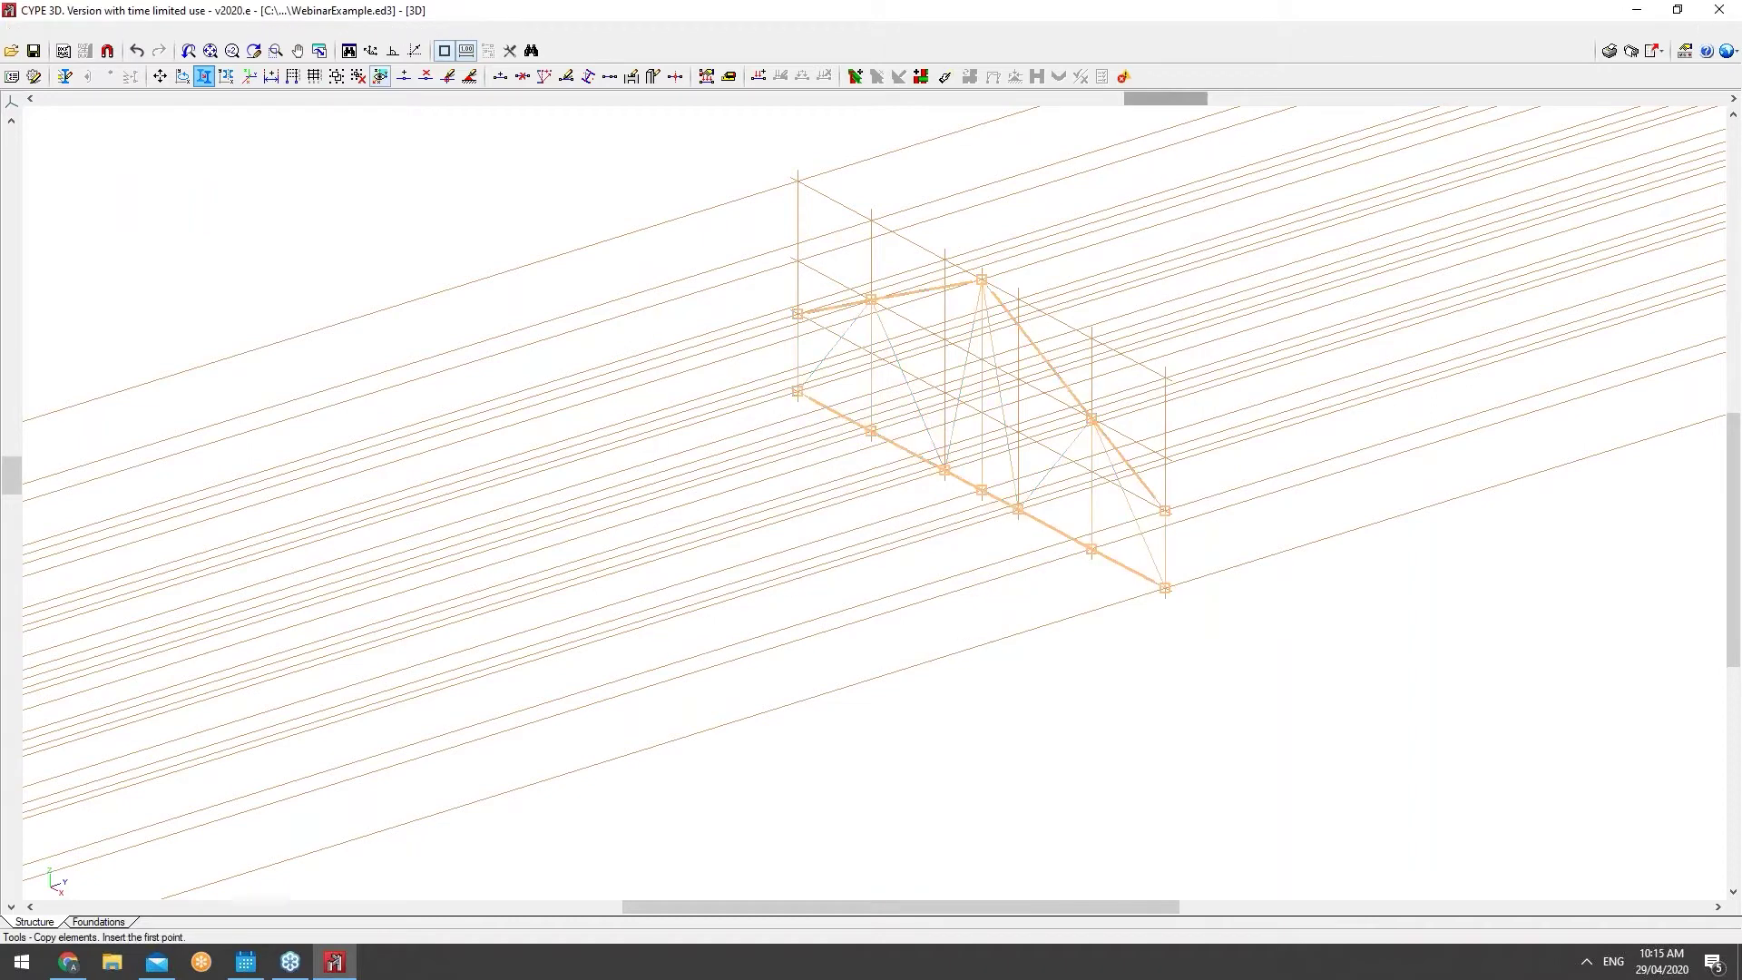
click(1165, 588)
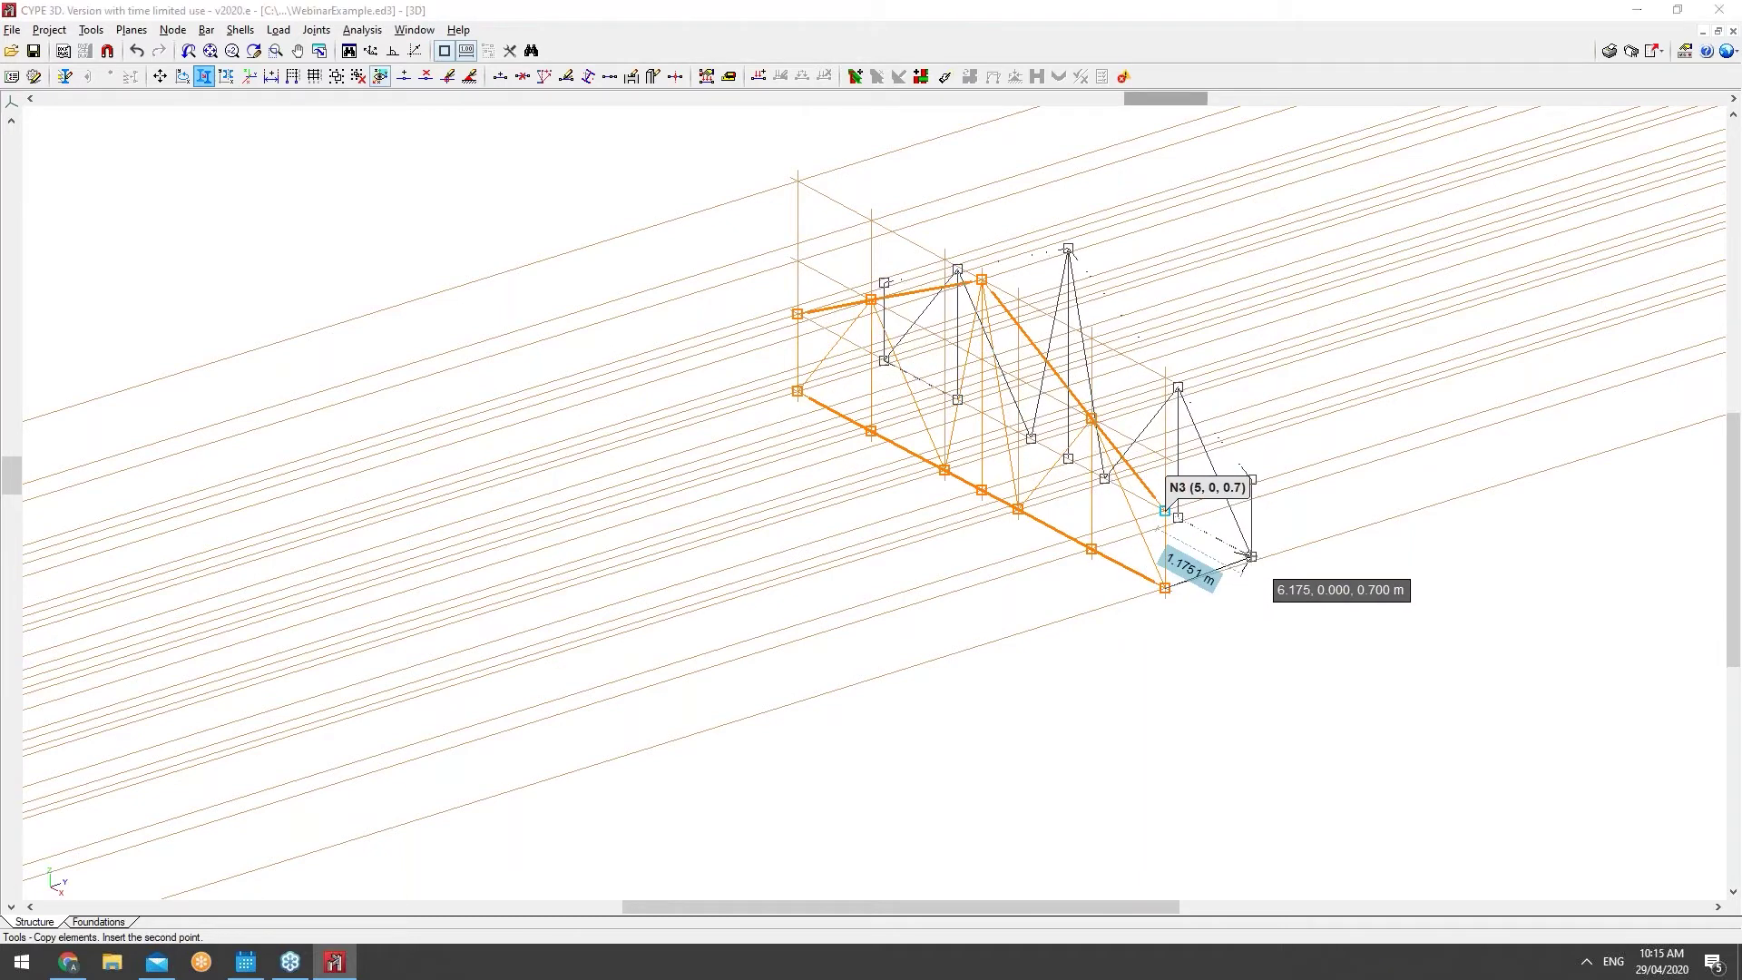
key(Return)
text(2)
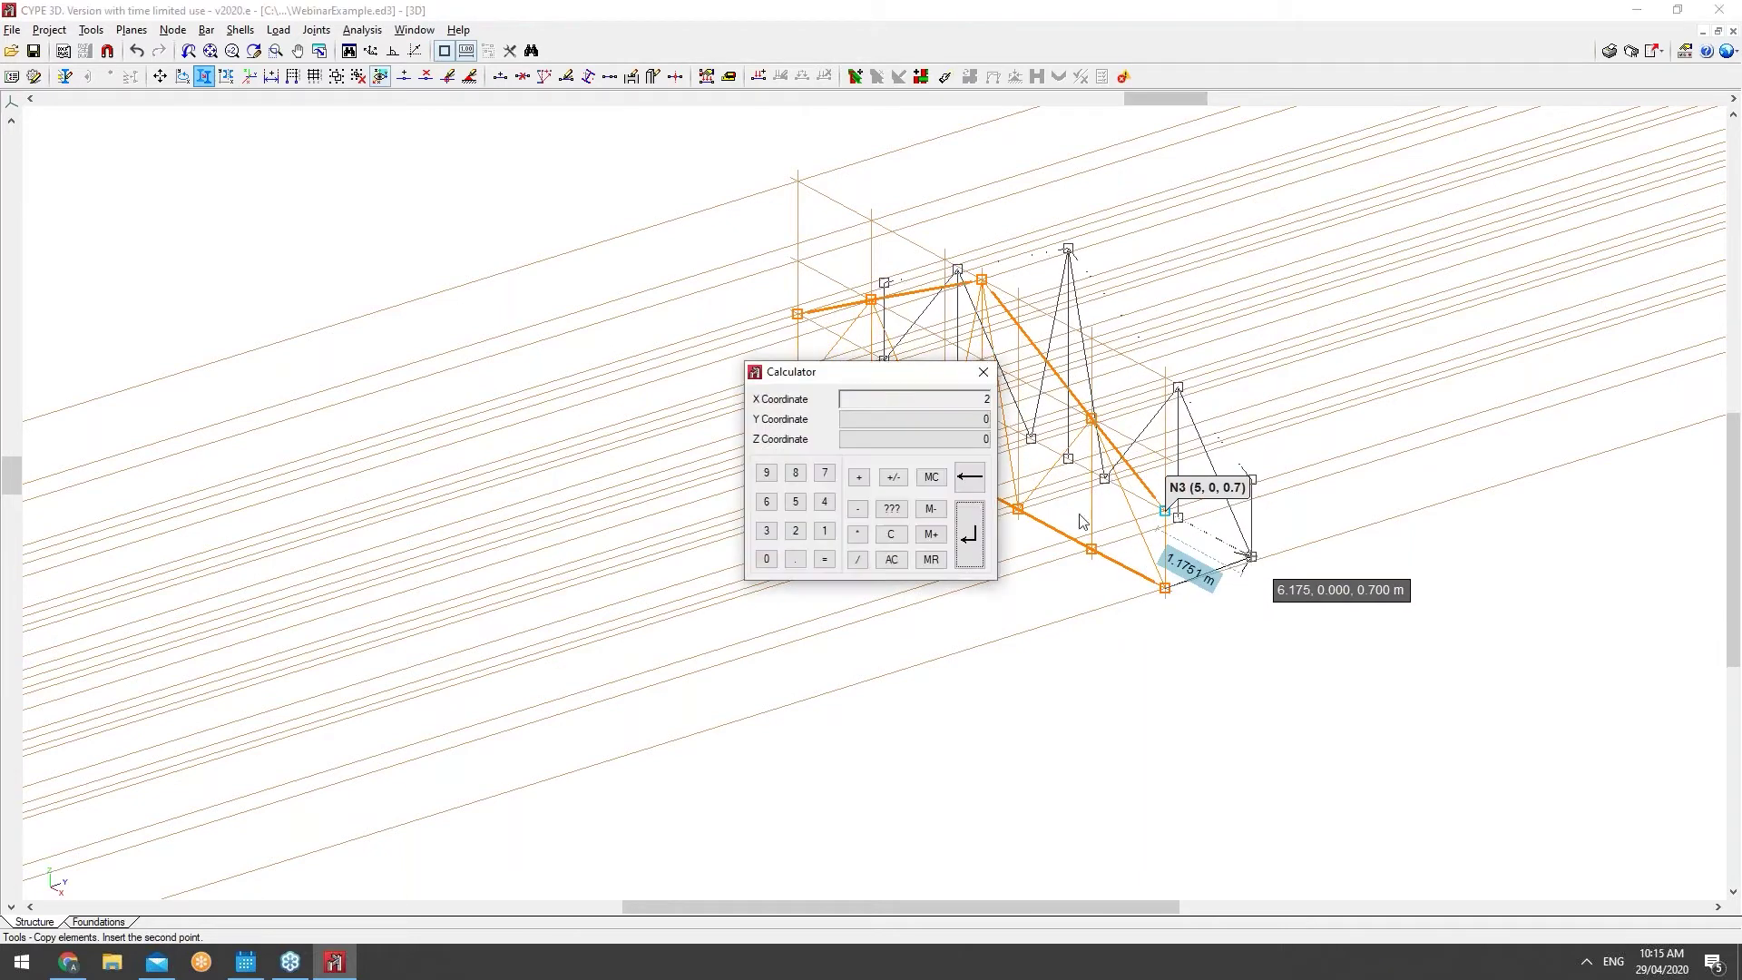
click(983, 372)
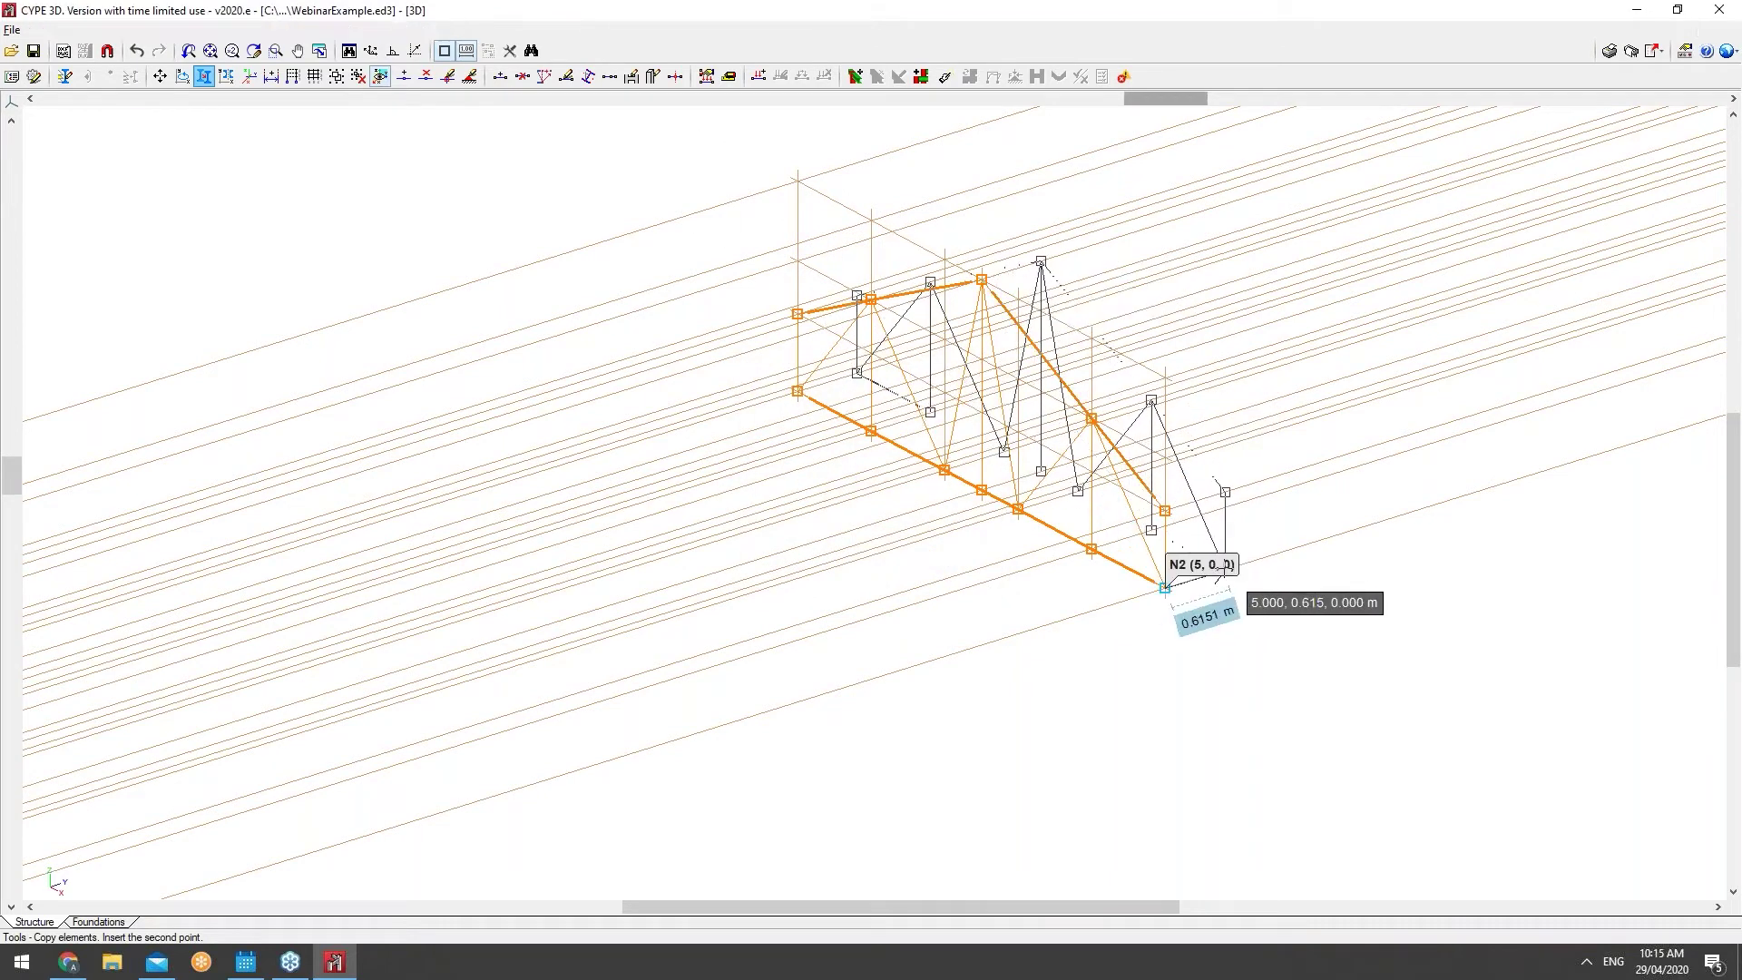
Step: Place three copies of the truss along the Y direction, each 2 m beyond the previous one
key(Return)
click(1360, 604)
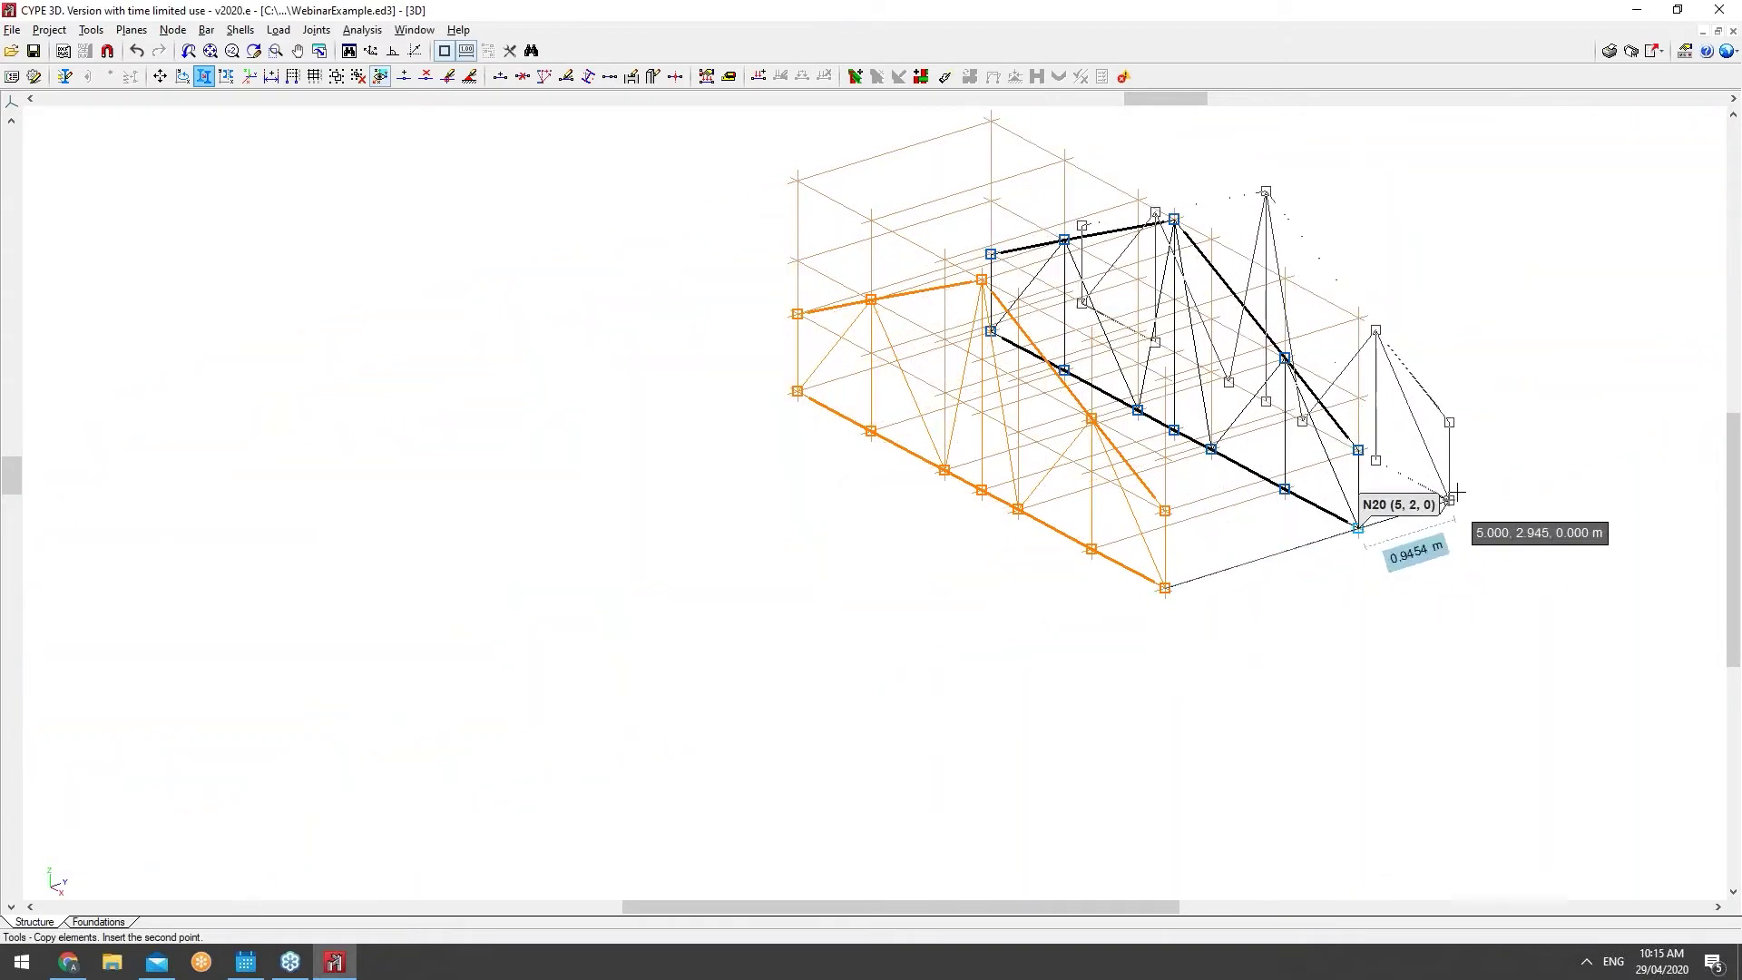
key(Return)
text(2)
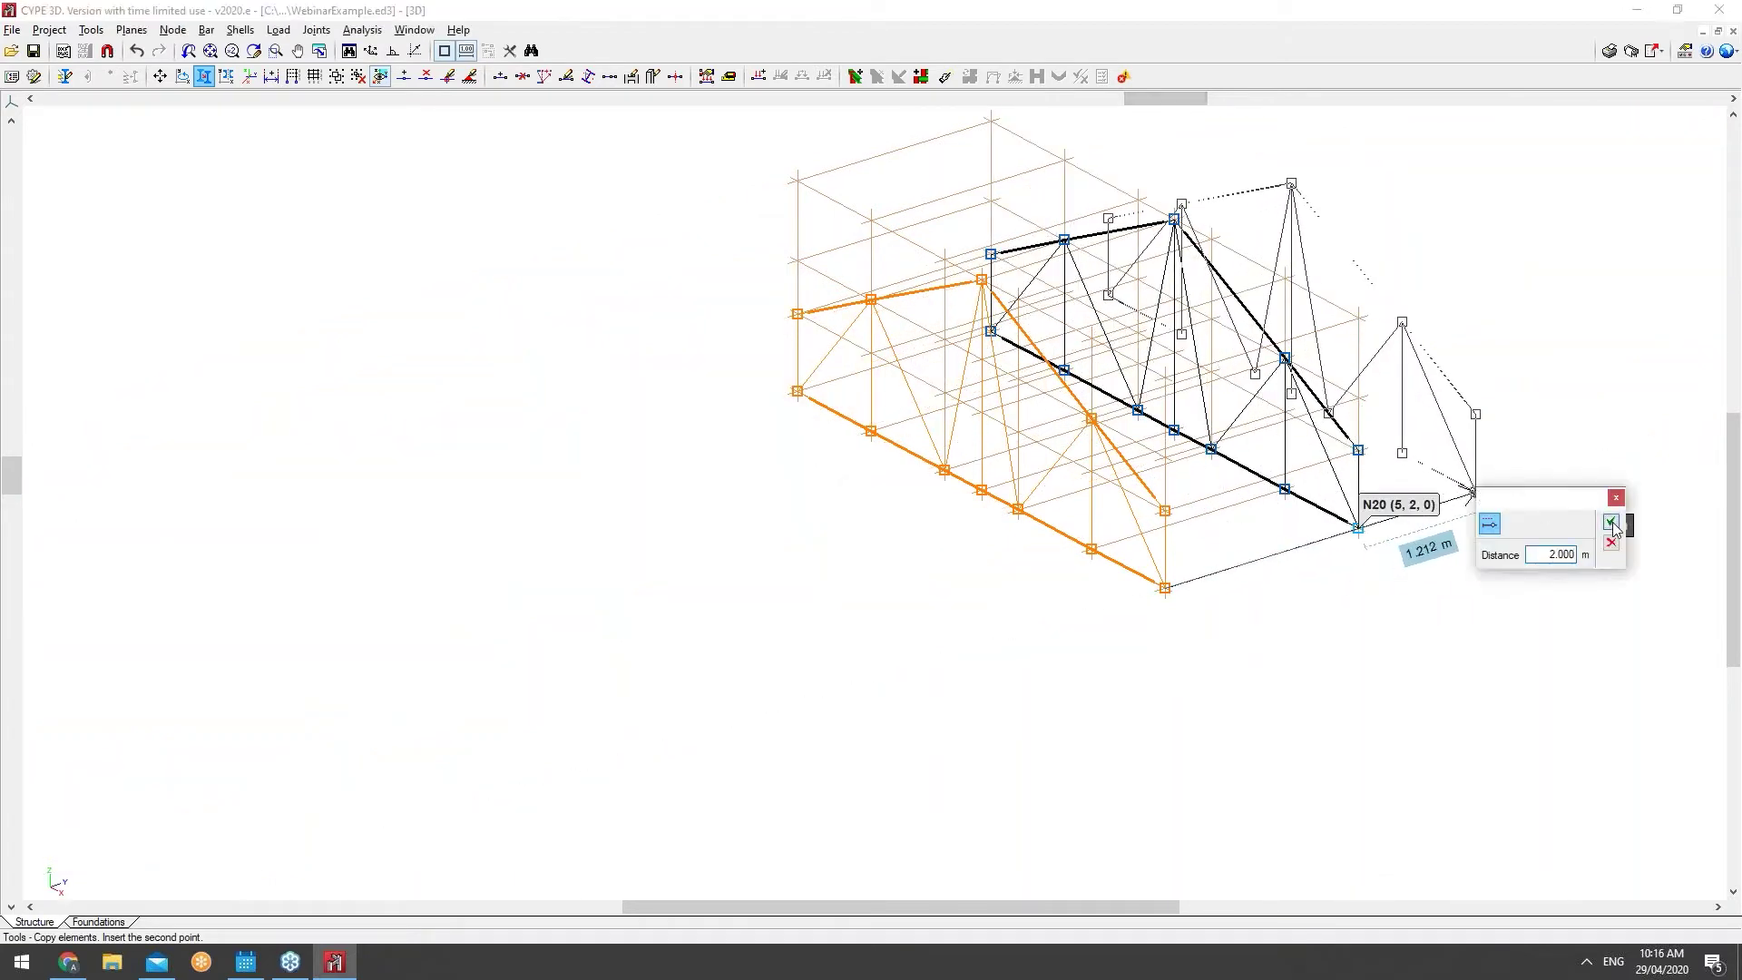
click(1611, 524)
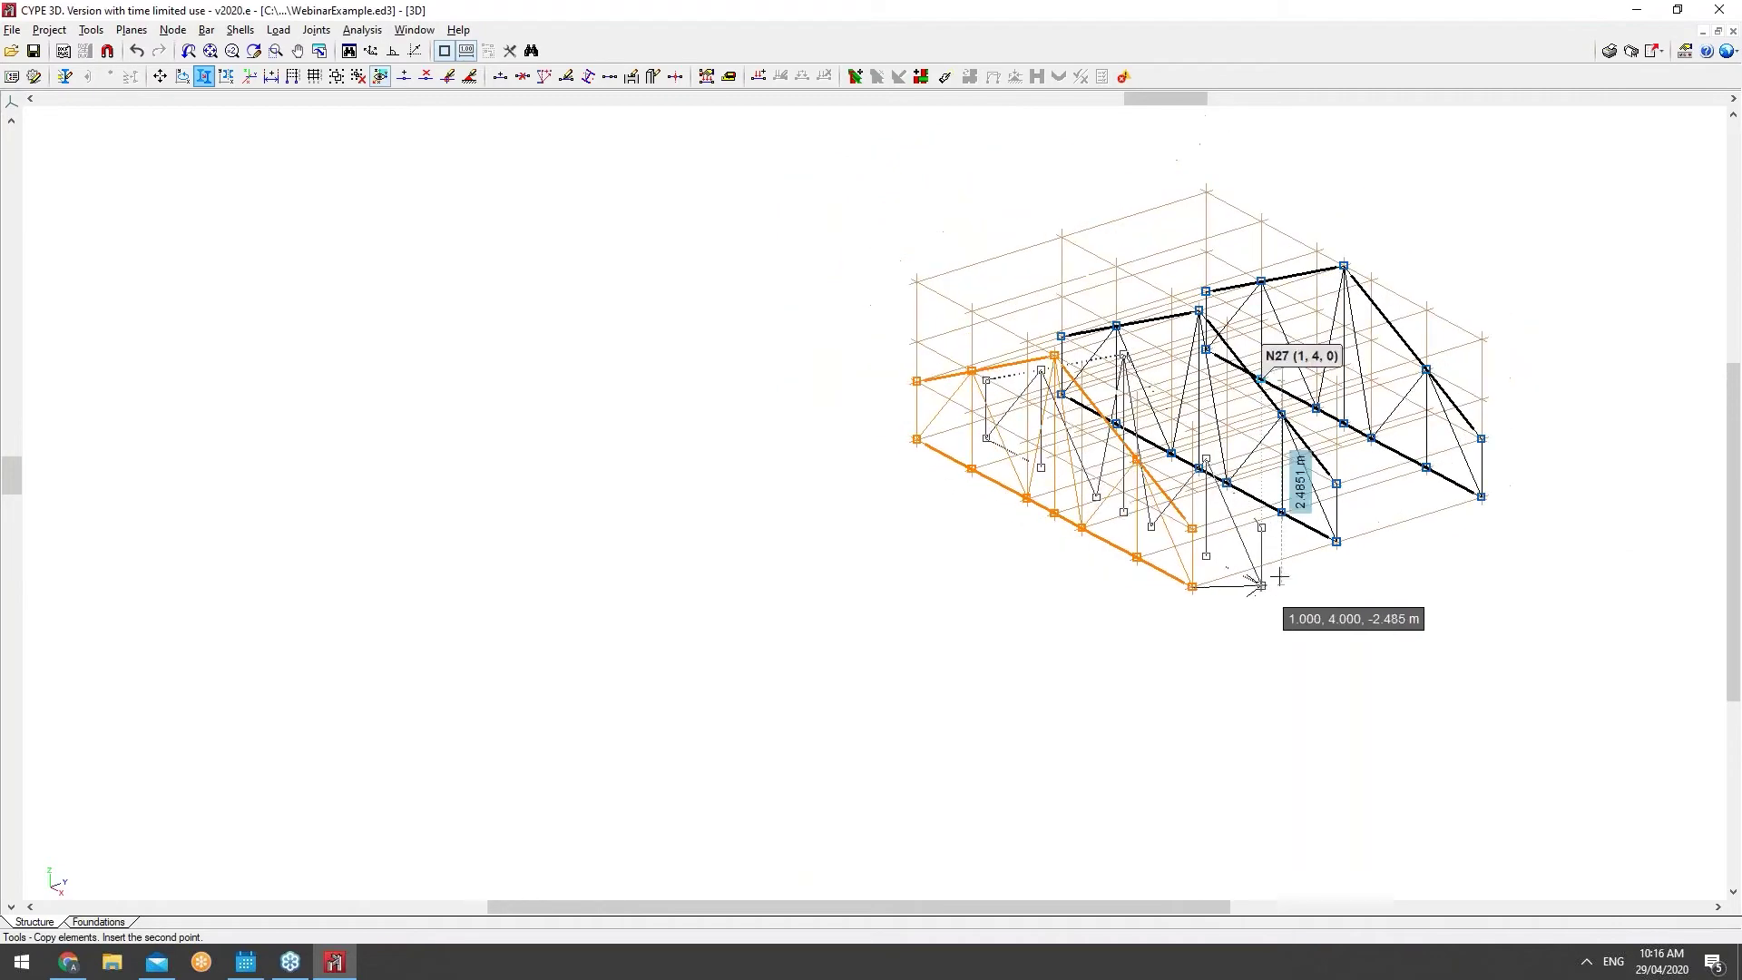
scroll(1560, 473, up, 1)
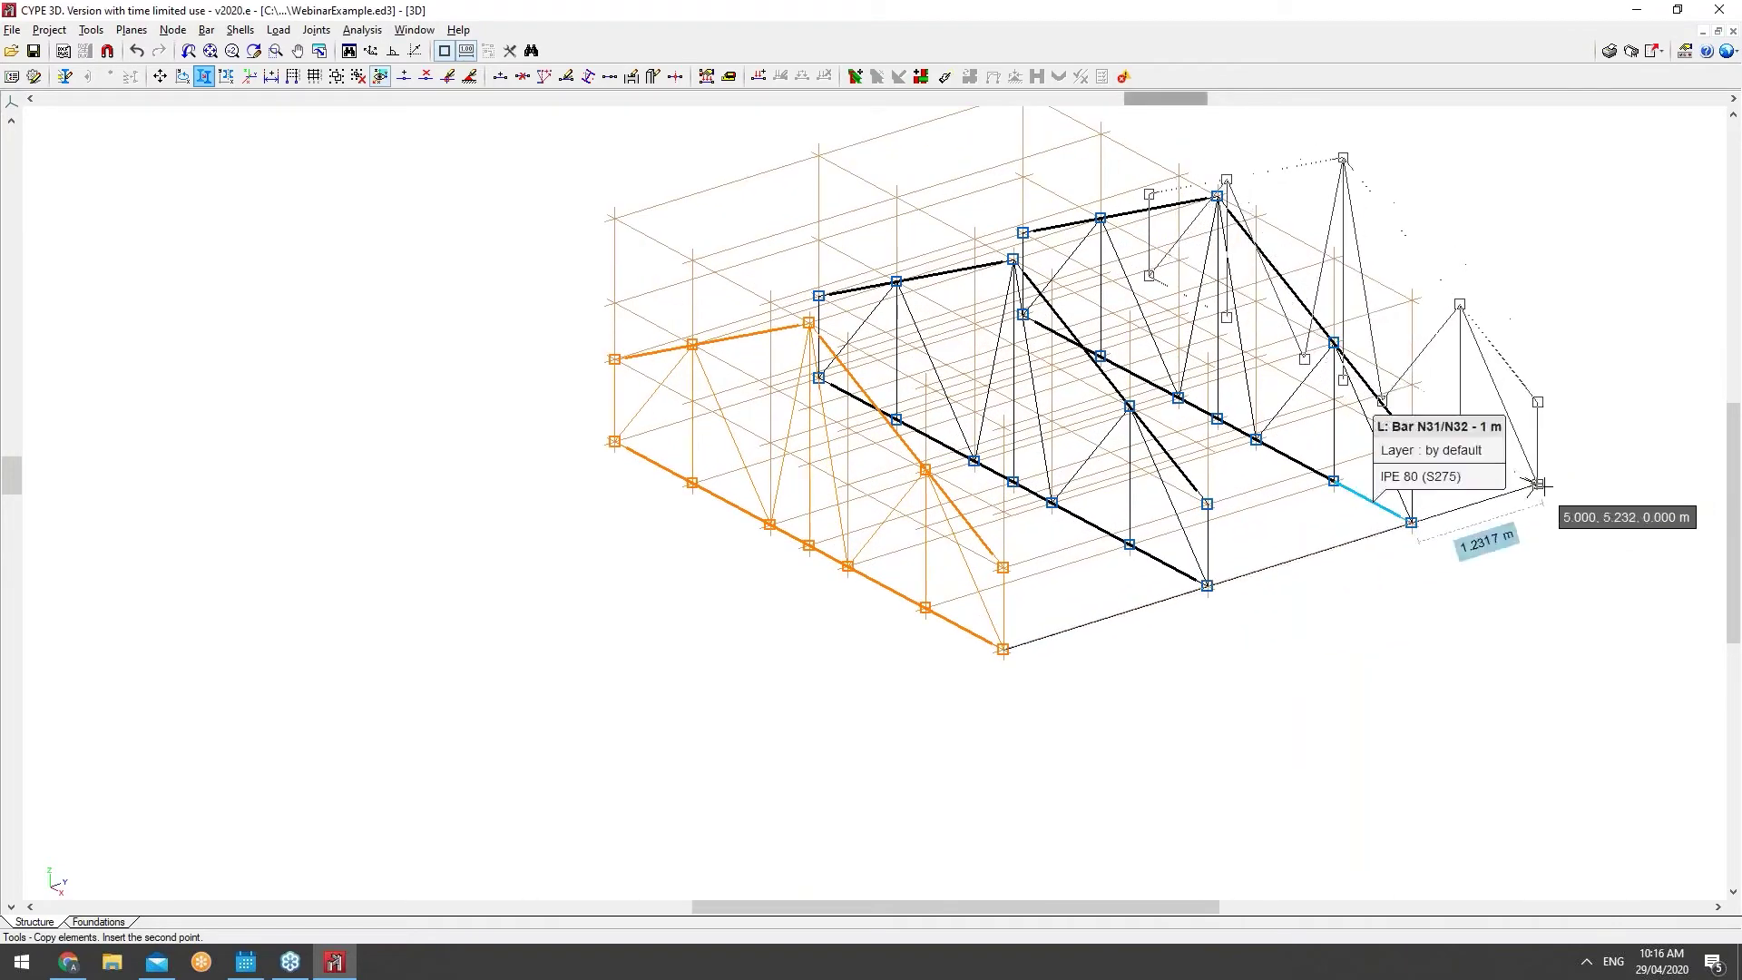
click(1551, 477)
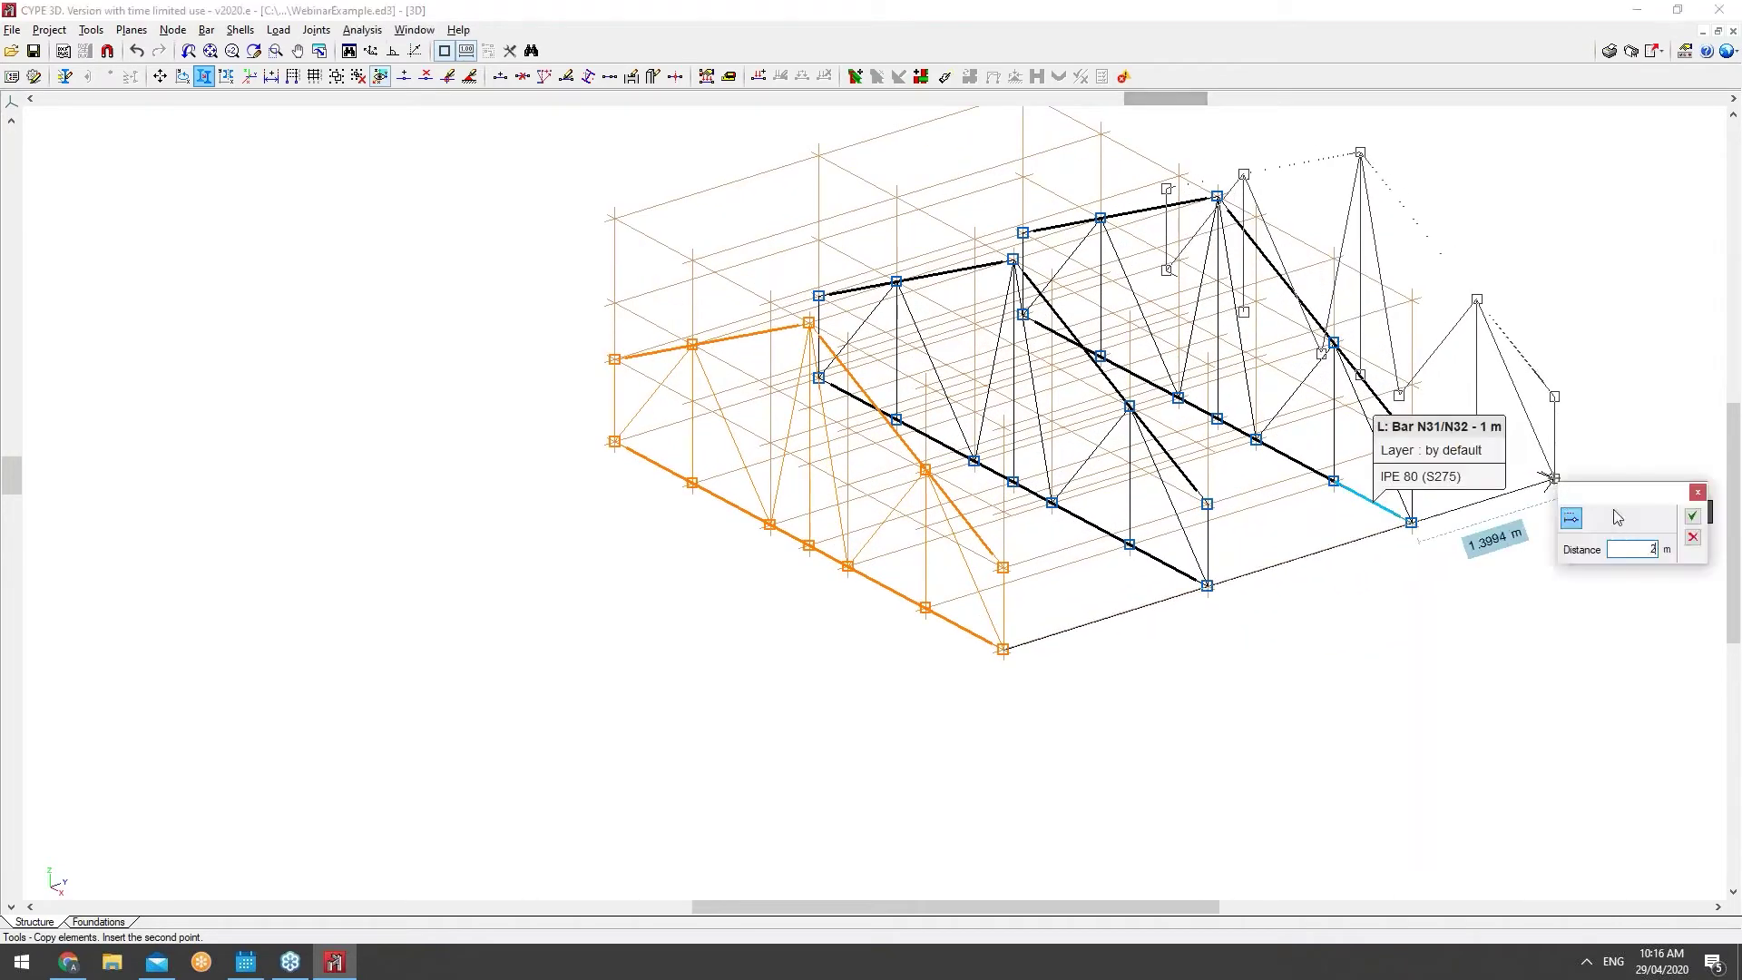
click(1691, 517)
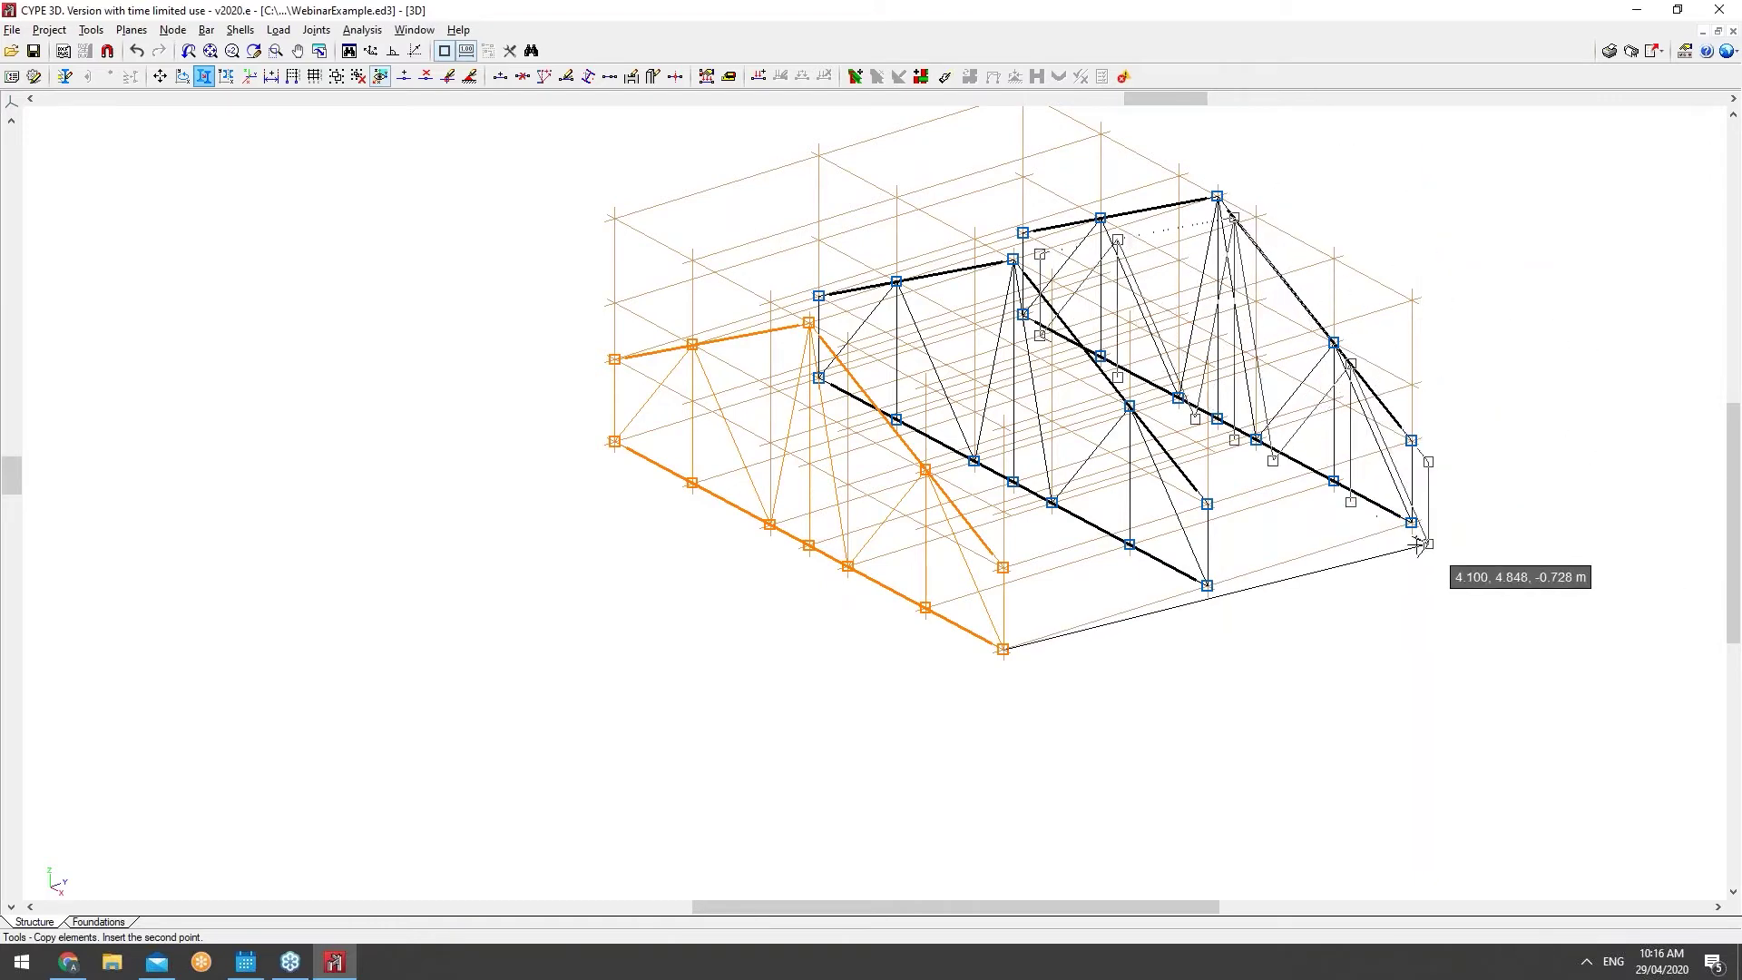
click(1415, 572)
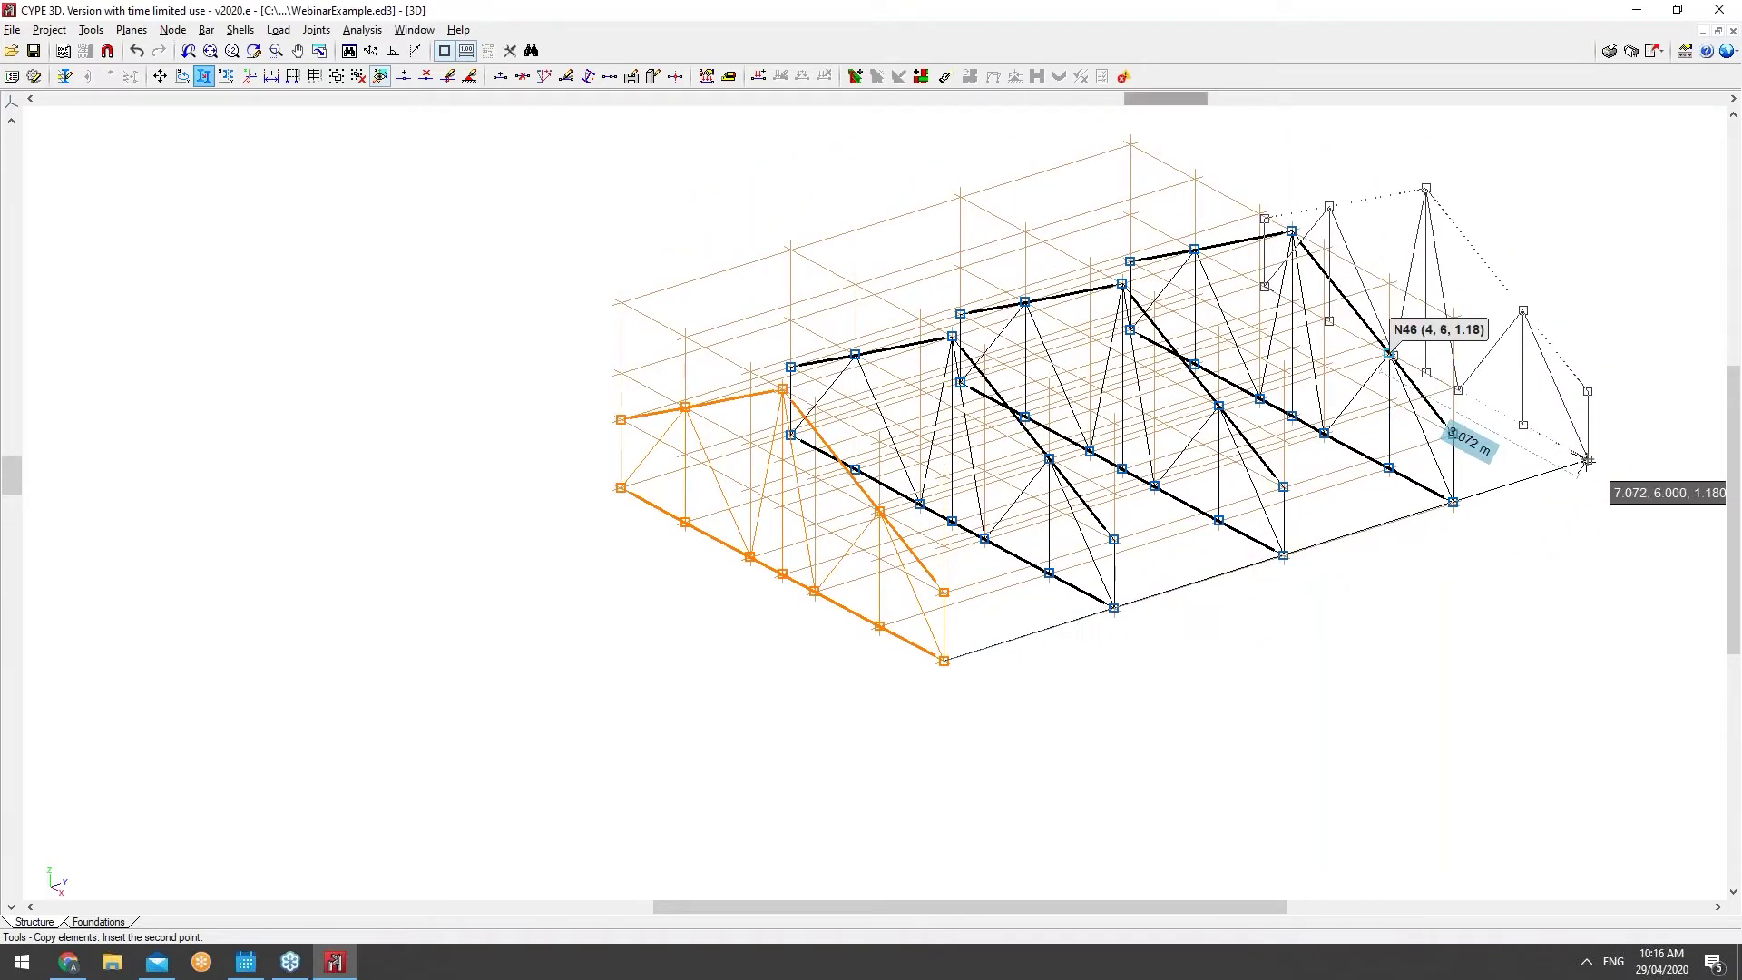
click(1587, 460)
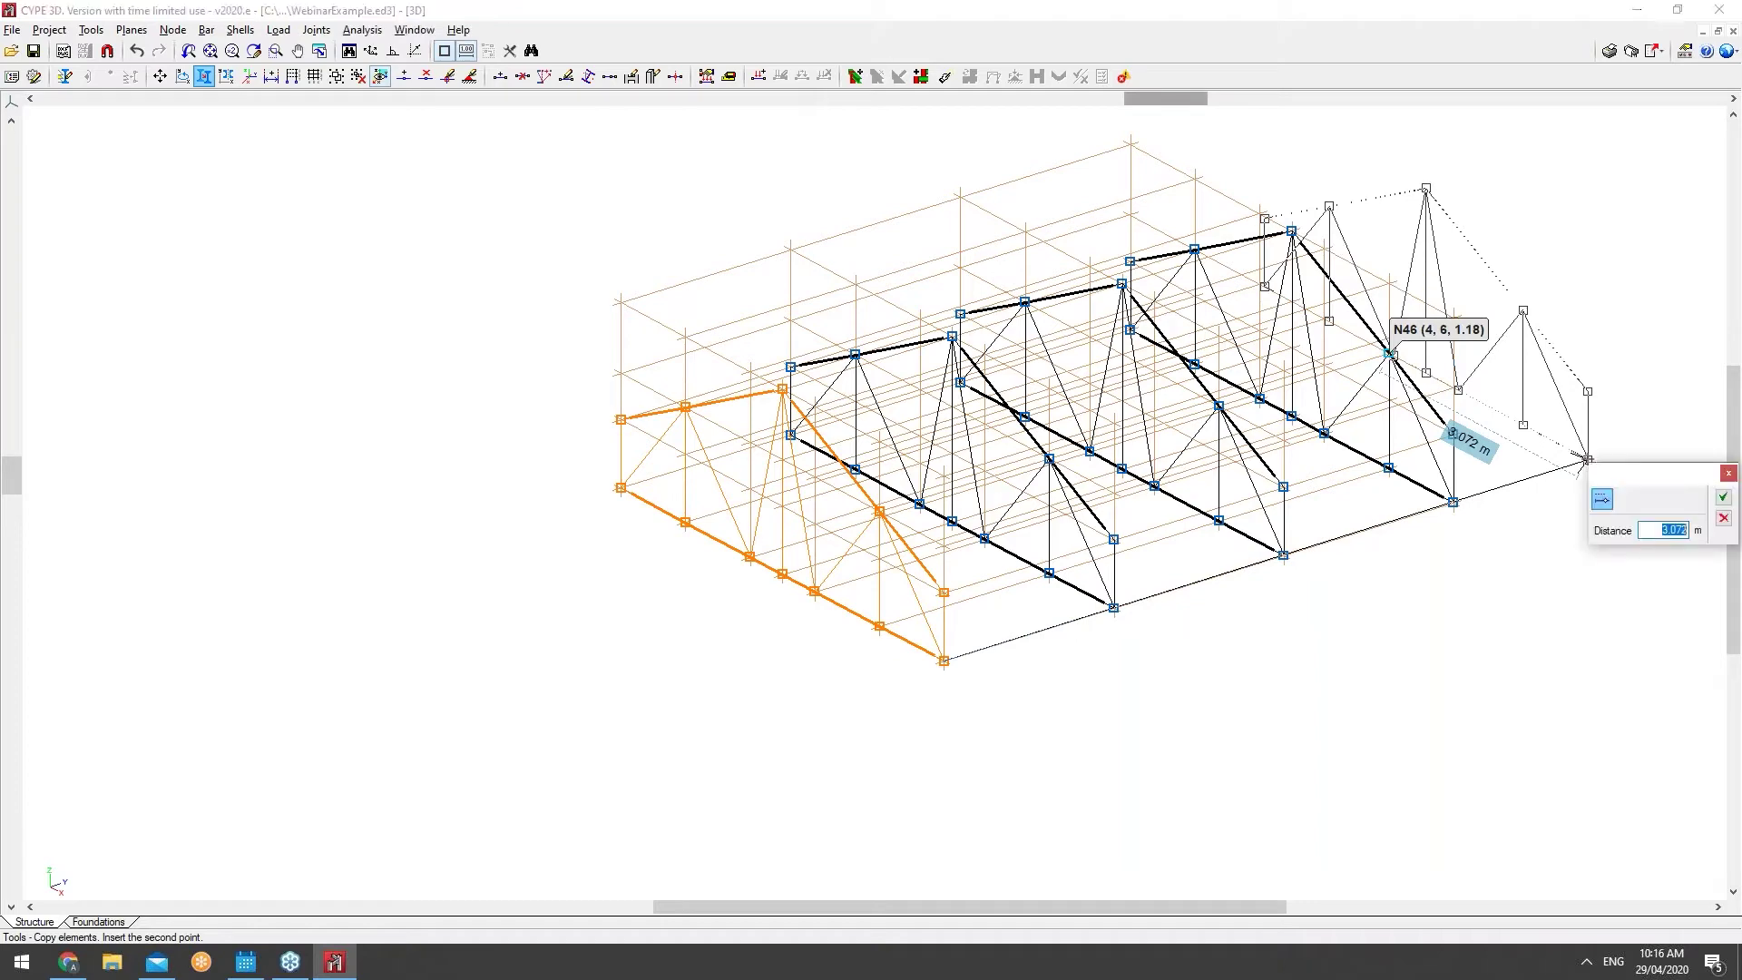
click(1721, 499)
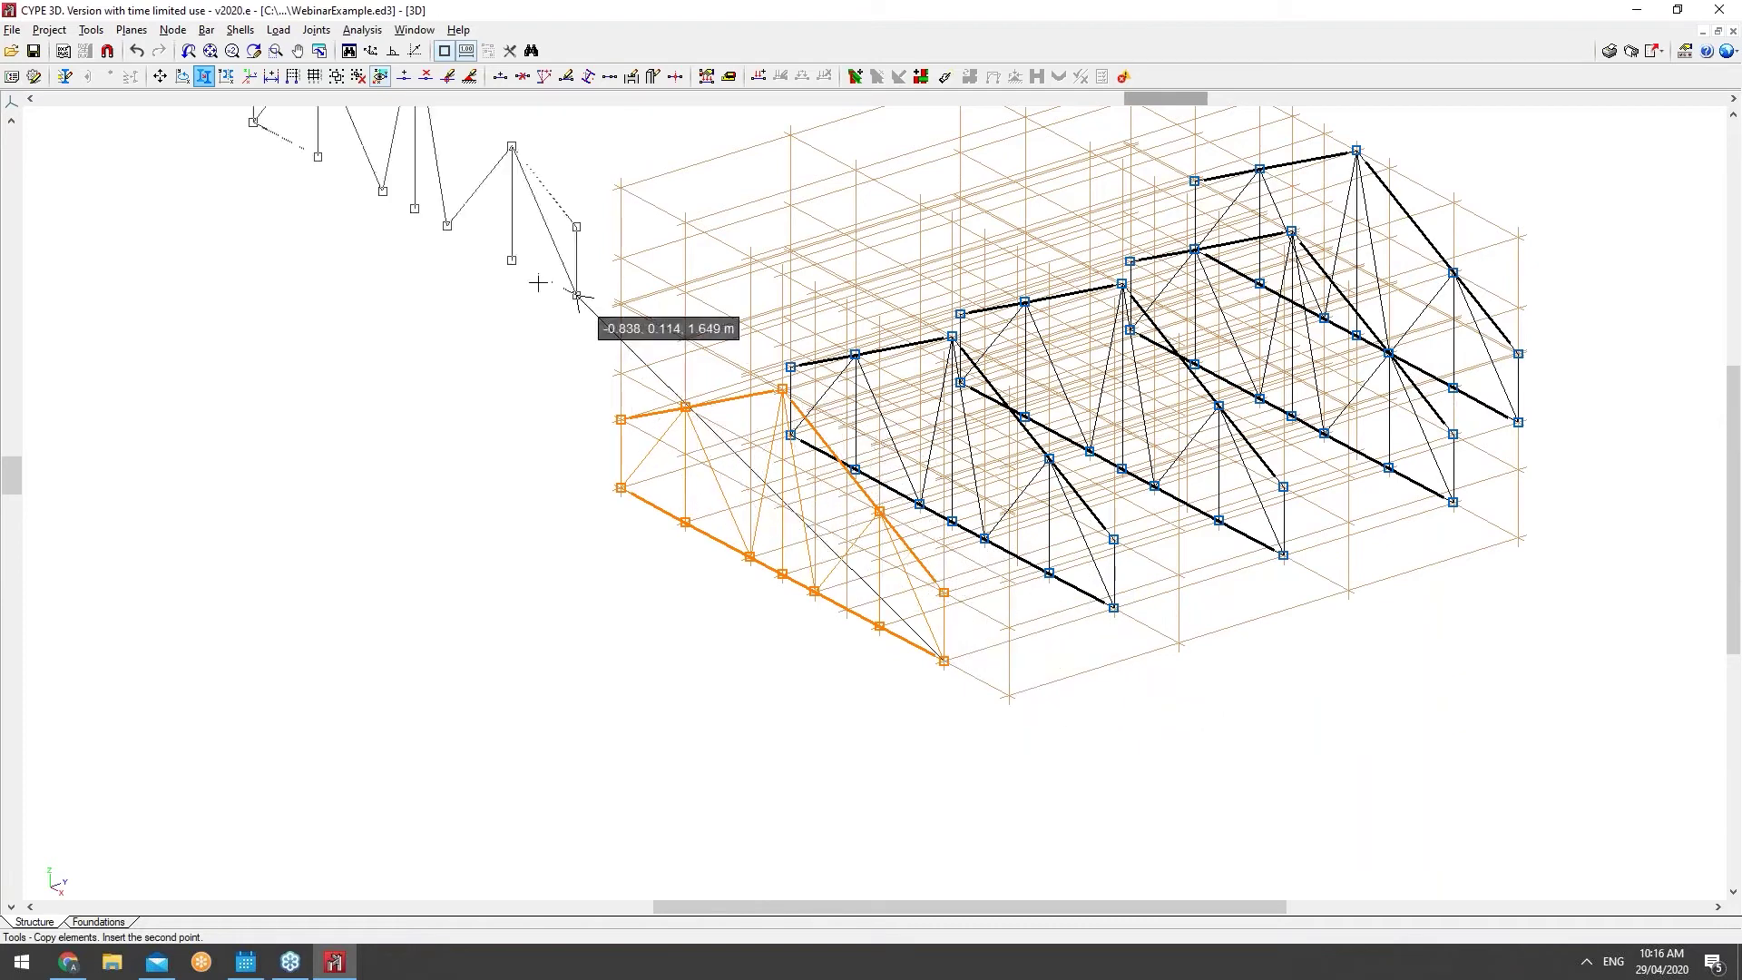
key(ctrl+z)
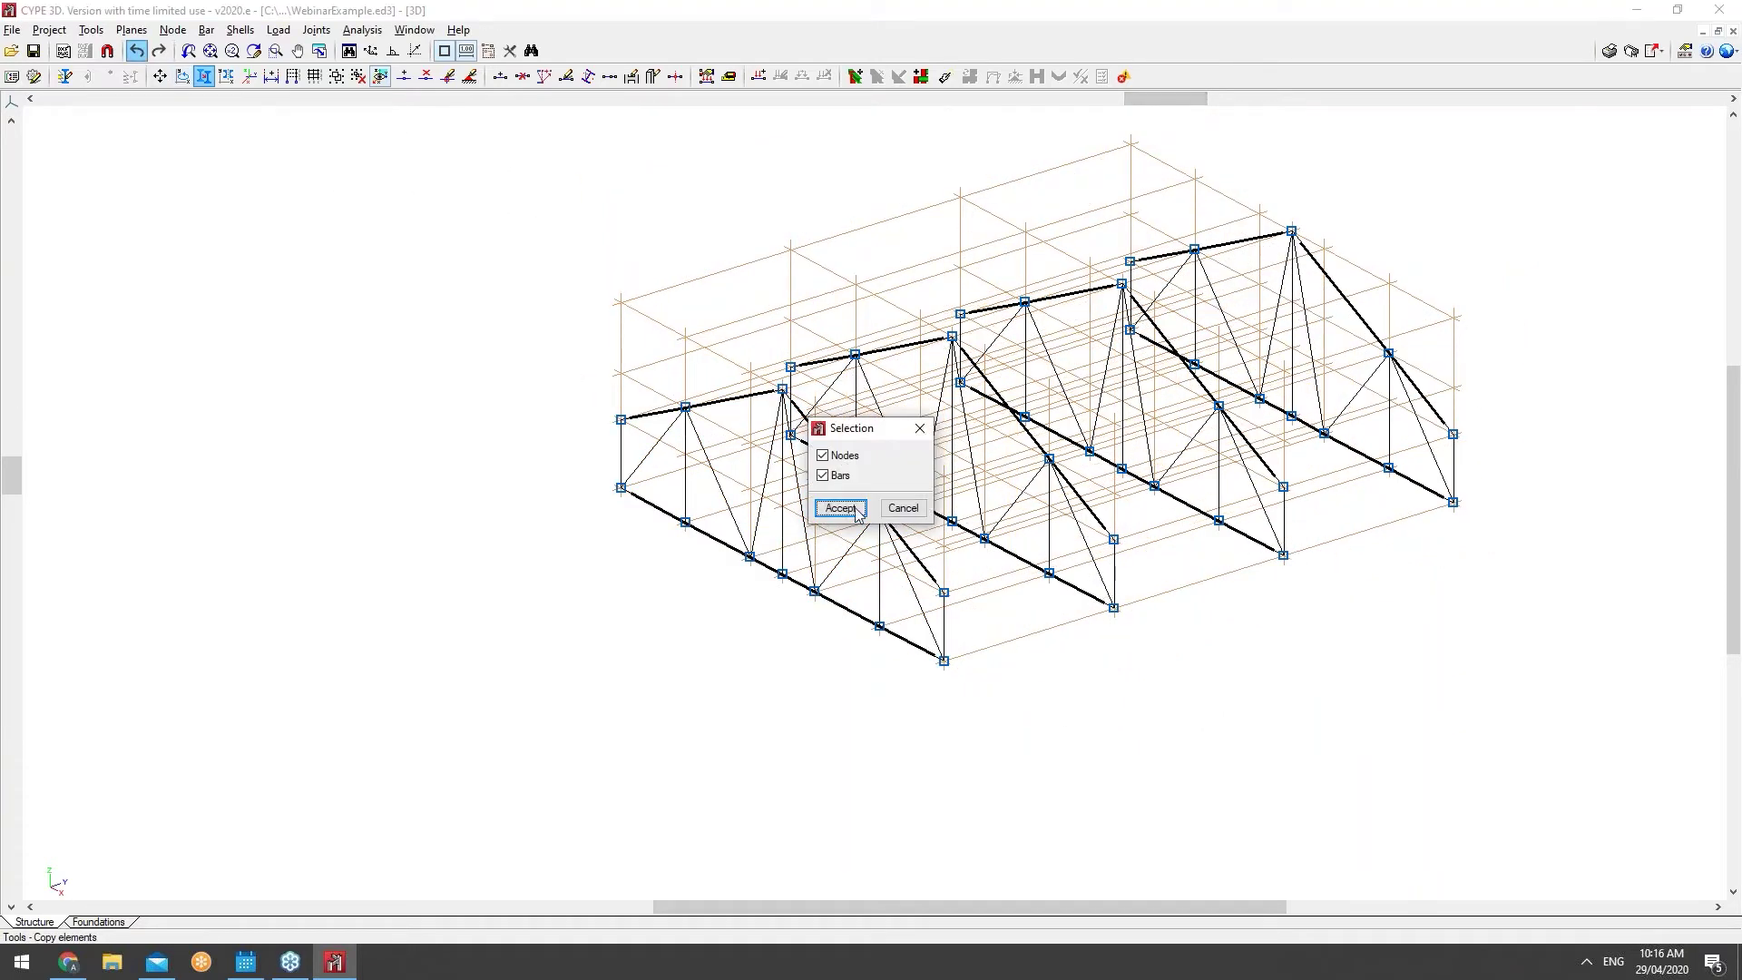
Step: Select the end truss at Y = 6 m, with its nodes and bars, as the group to copy
click(854, 511)
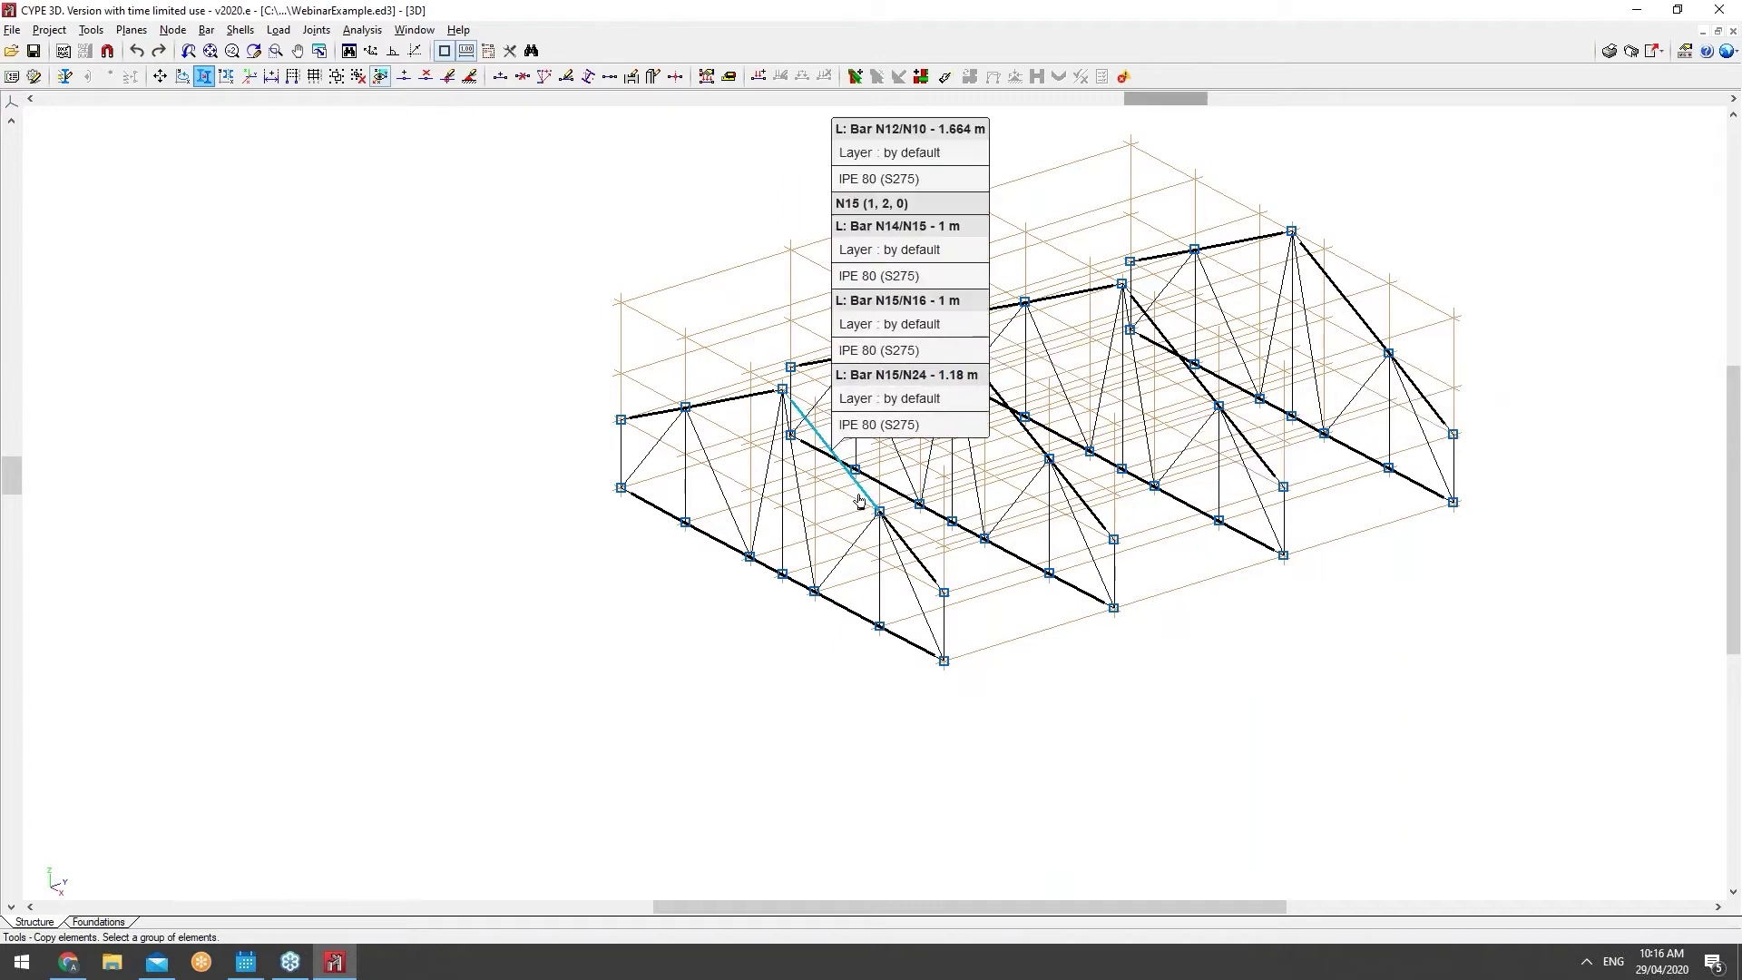
drag(1165, 98, 1233, 102)
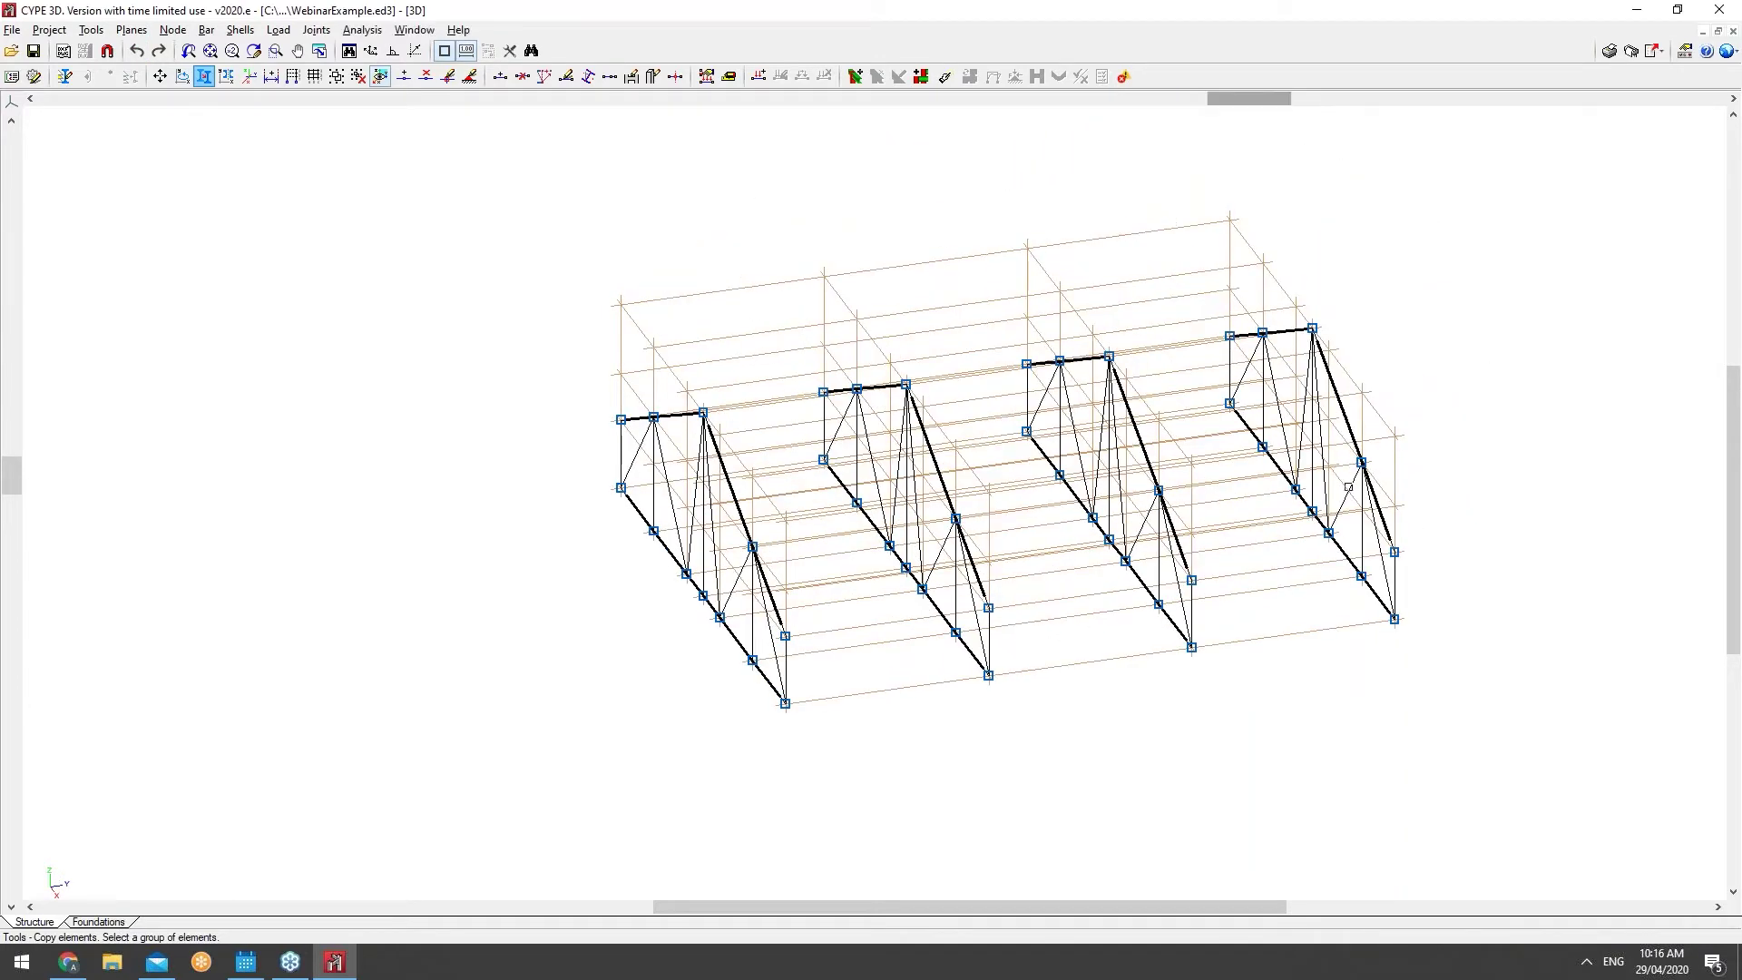
click(1168, 206)
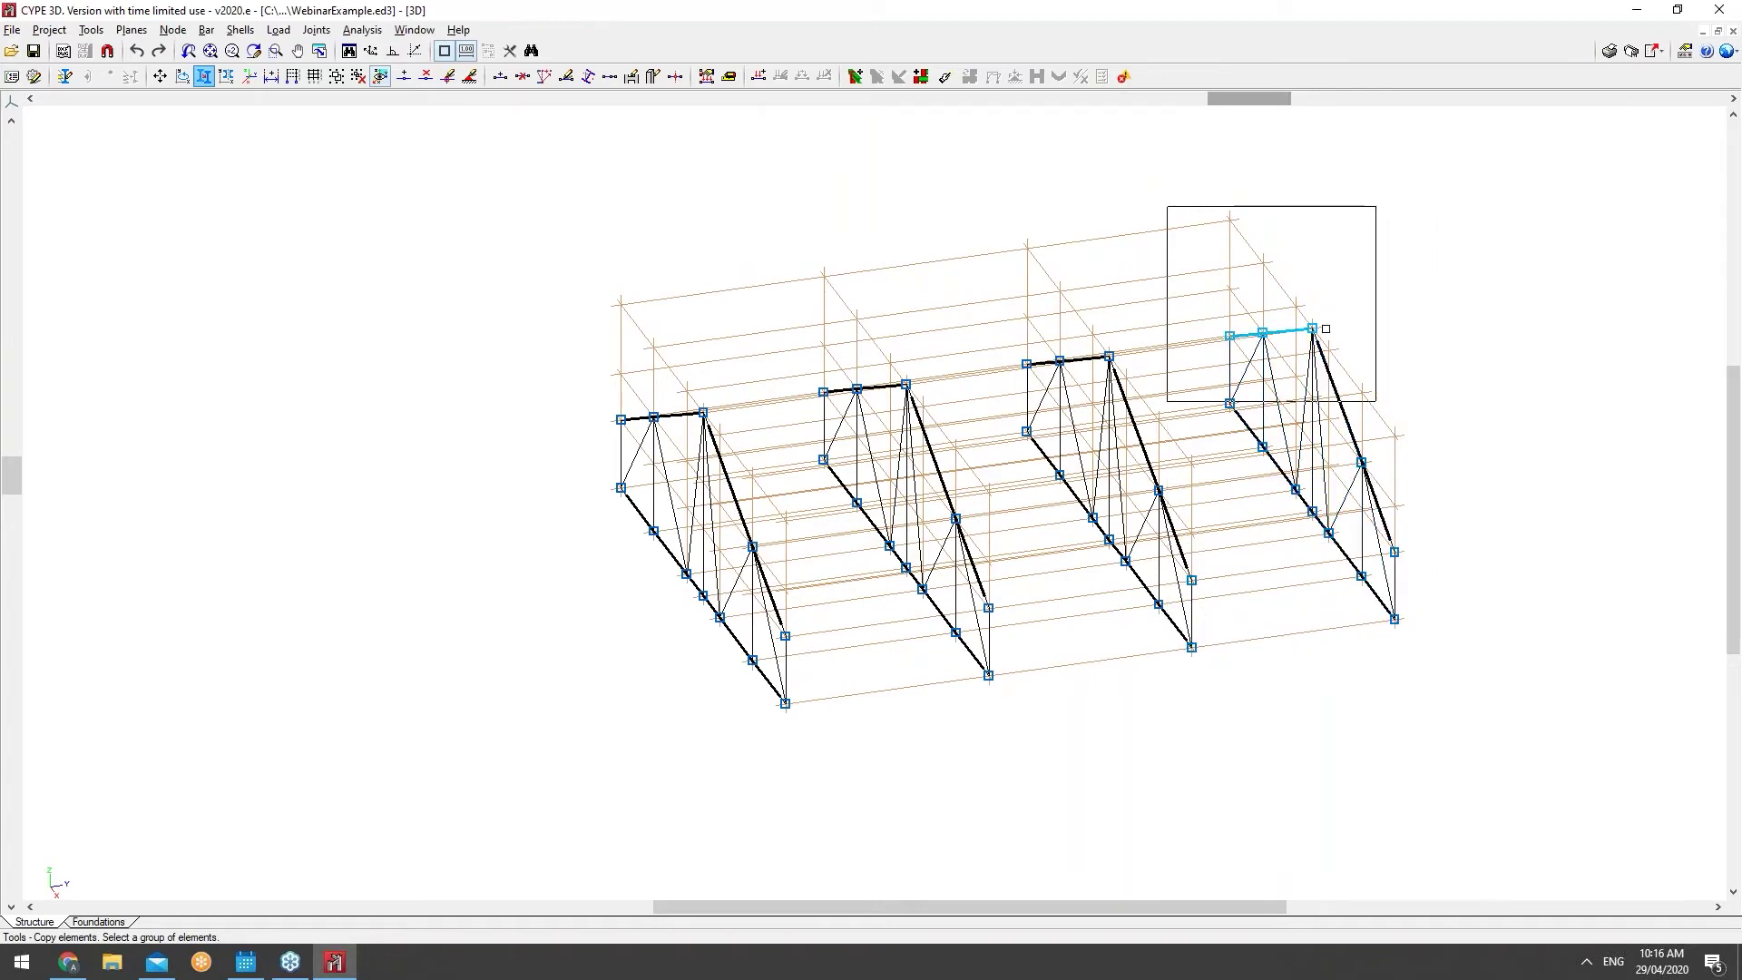
drag(1248, 97, 1298, 98)
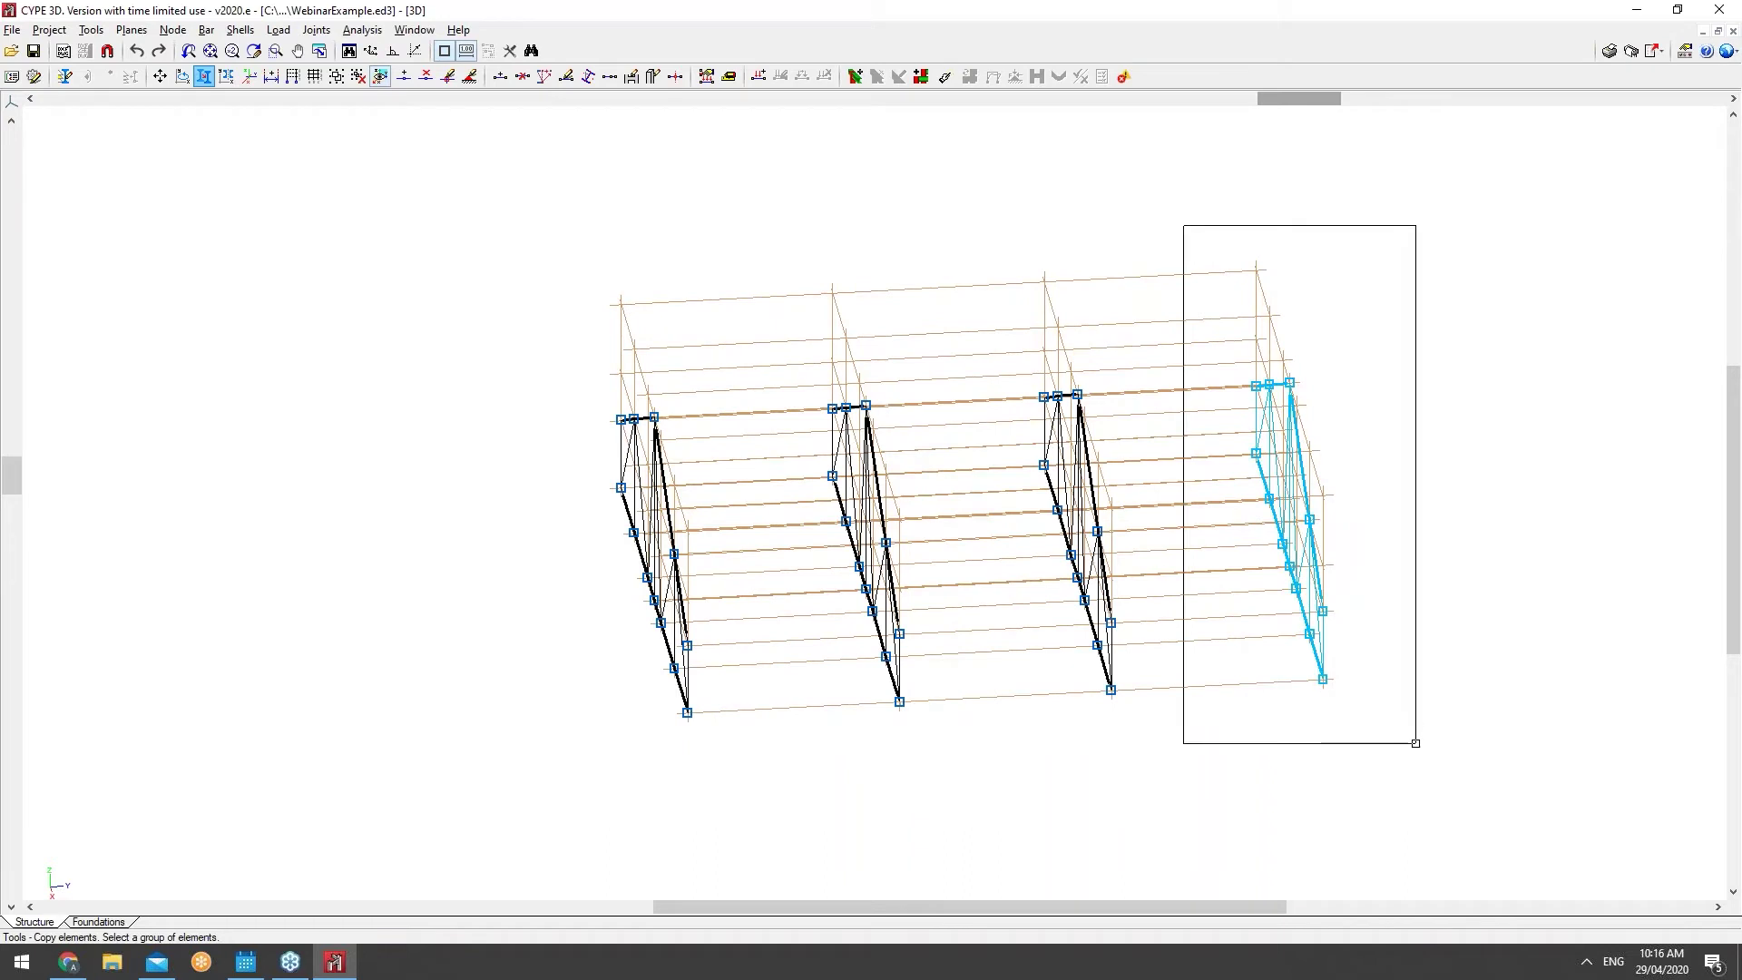
click(1415, 743)
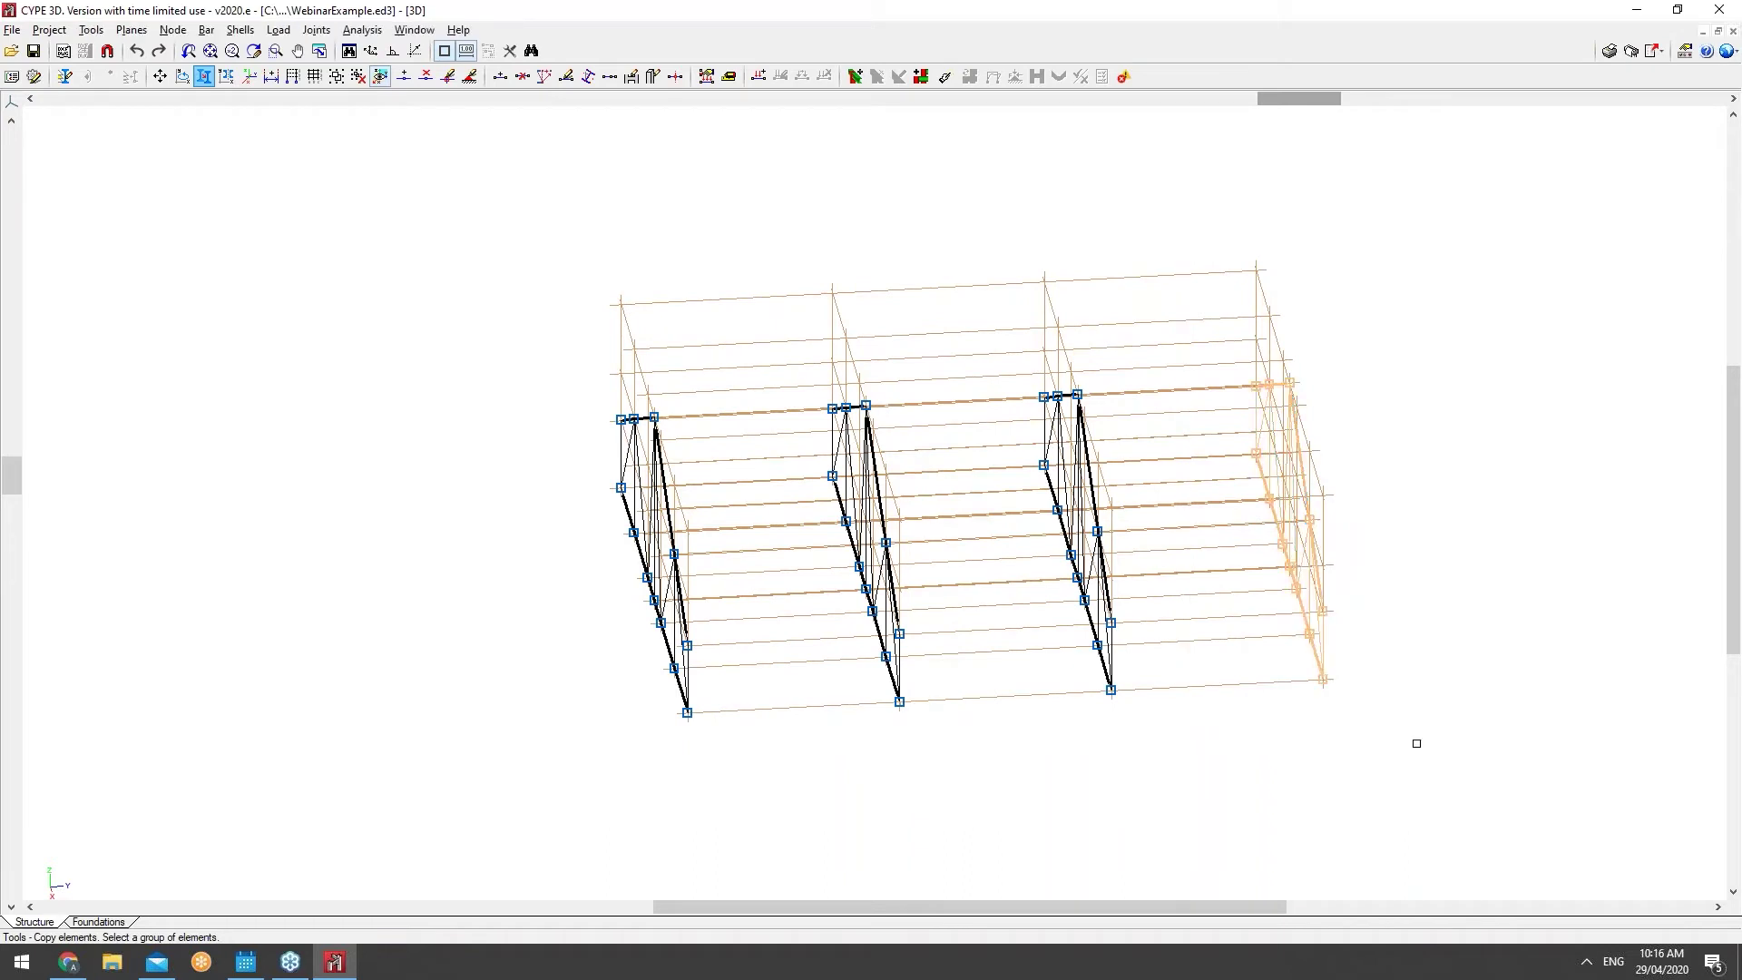
Step: Copy the selected truss 2 m along Y from its (5, 6, 0) node, creating a fifth truss at Y = 8 m
click(1322, 680)
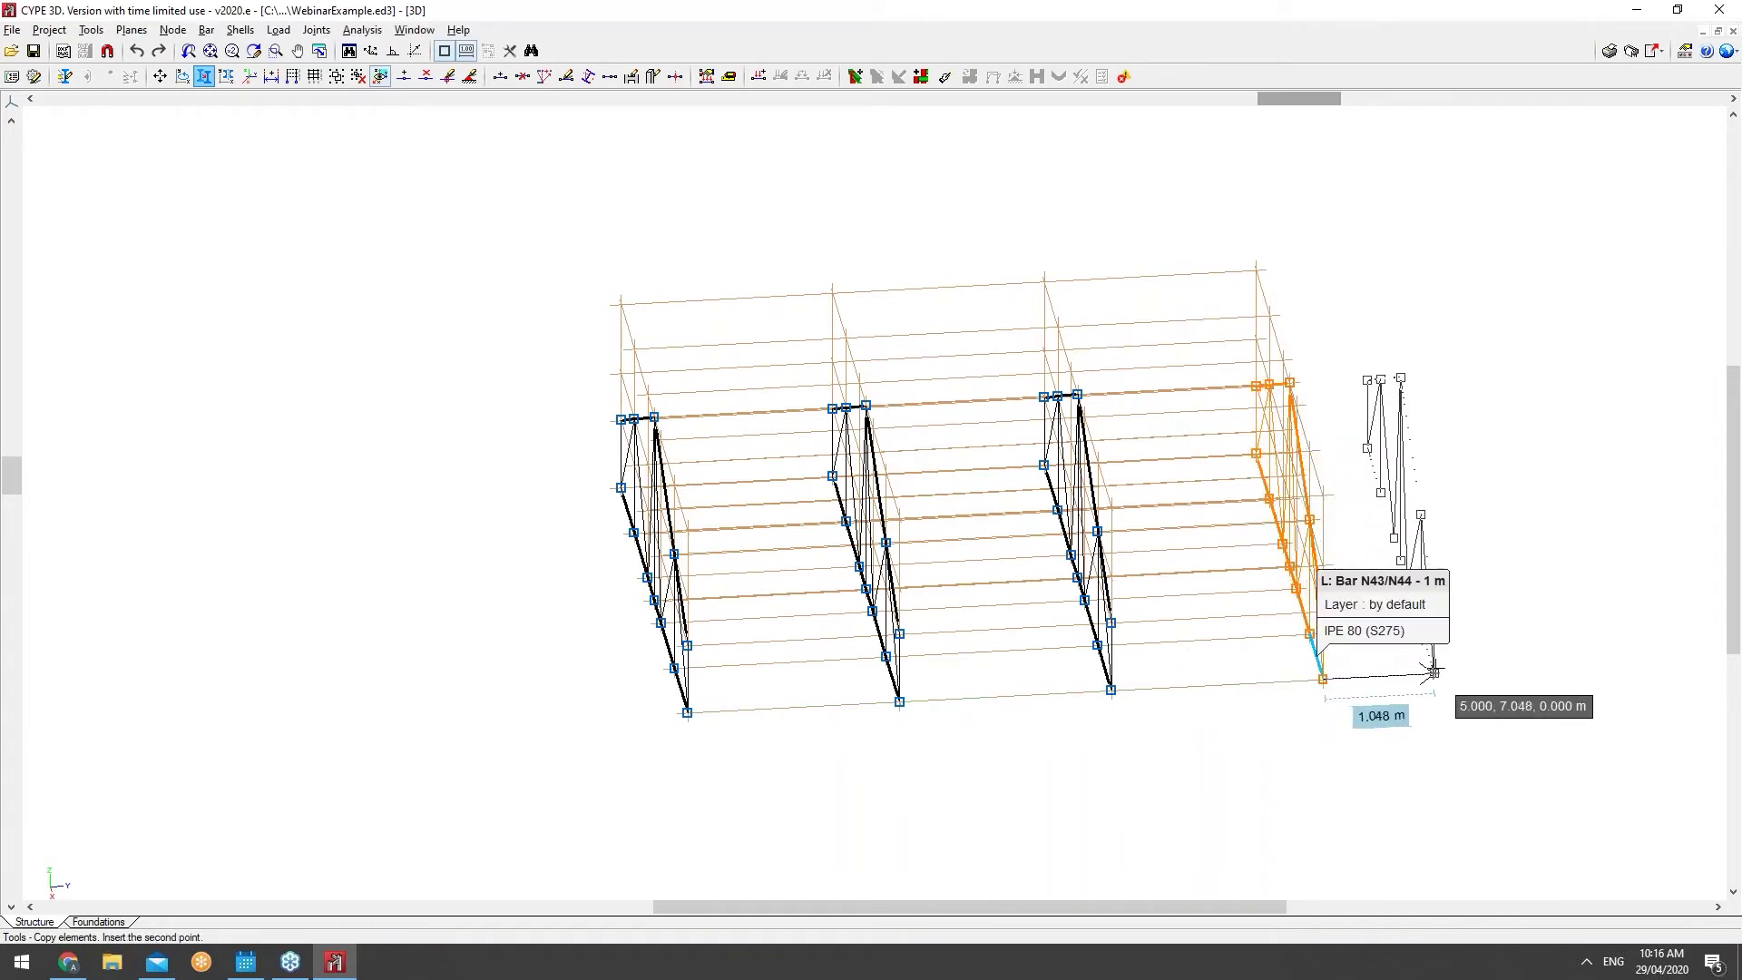
mouse_move(1439, 673)
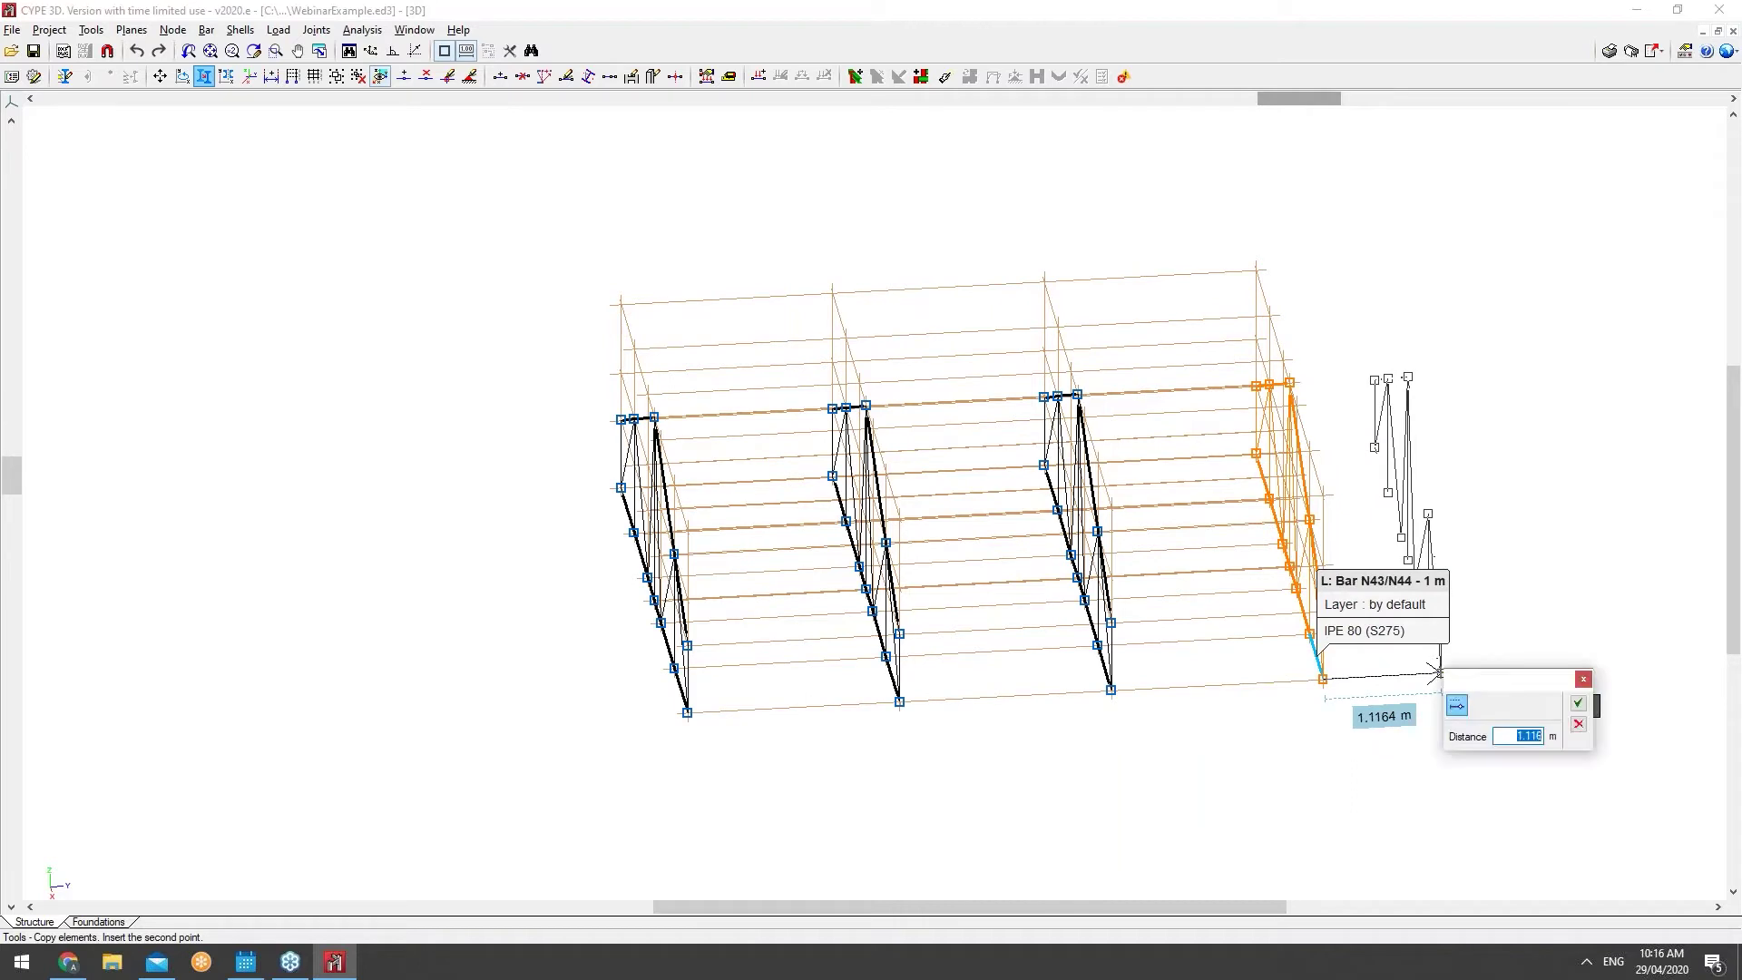
click(1574, 705)
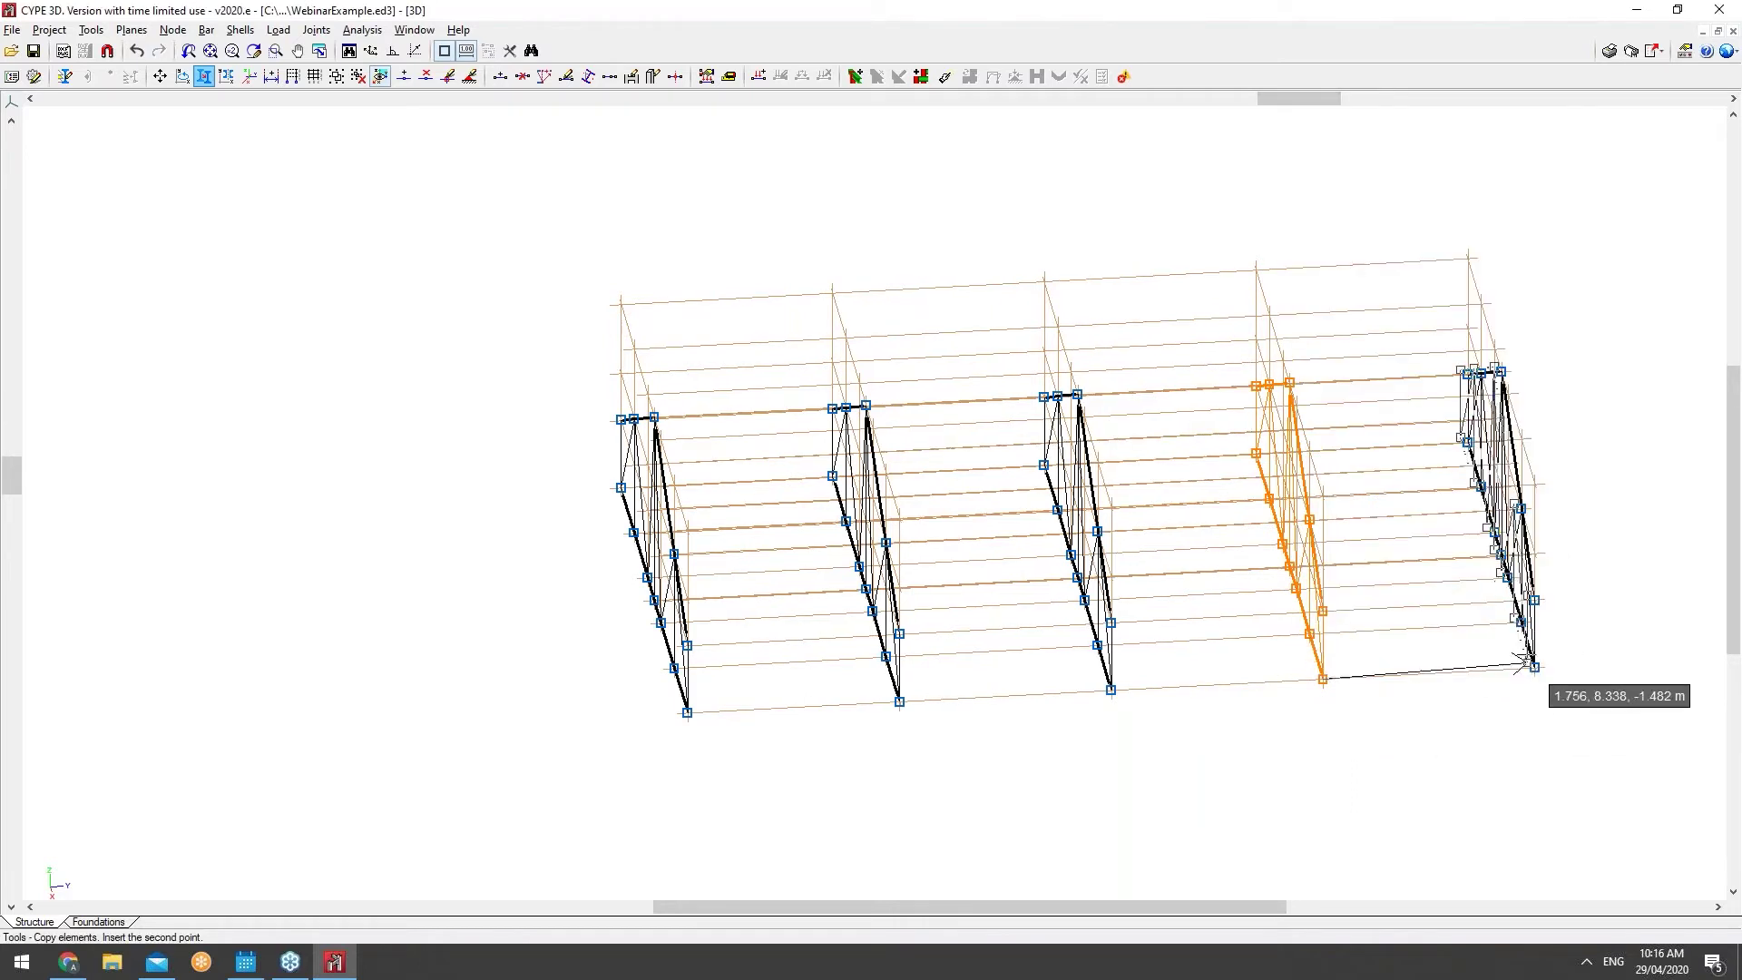
click(1533, 665)
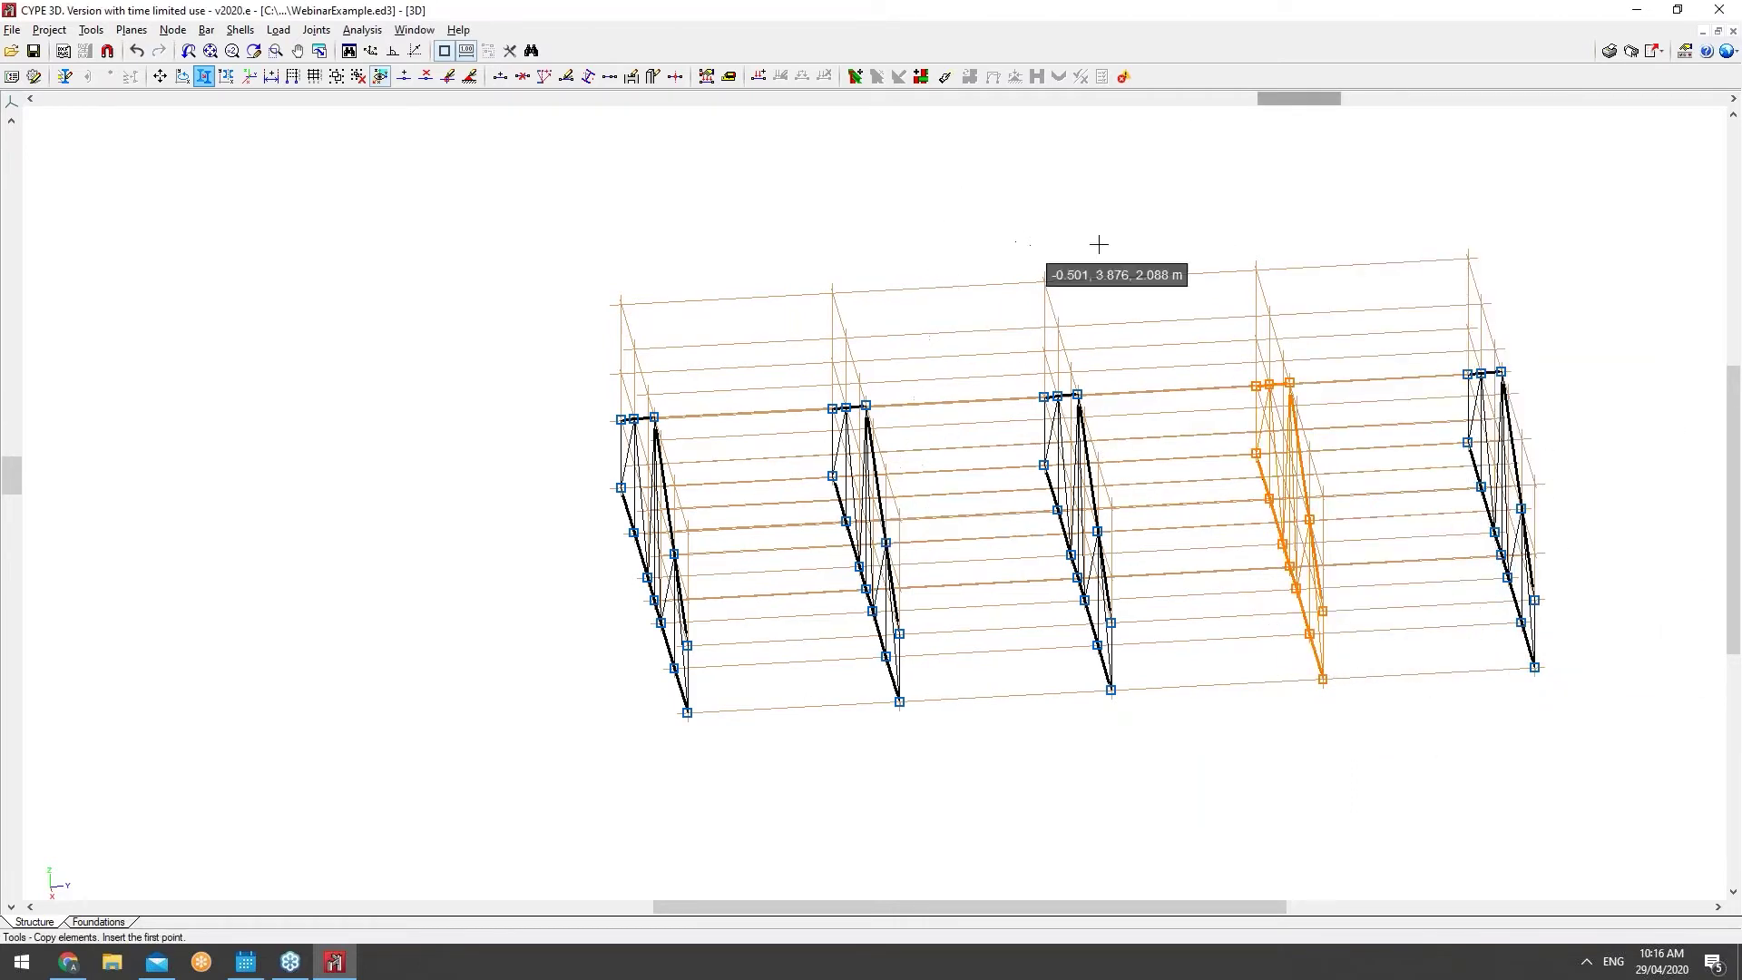
Step: Open the 3D view of the complete structure, orbit around the row of trusses to check them, and close the view
drag(1242, 97, 1186, 98)
click(131, 29)
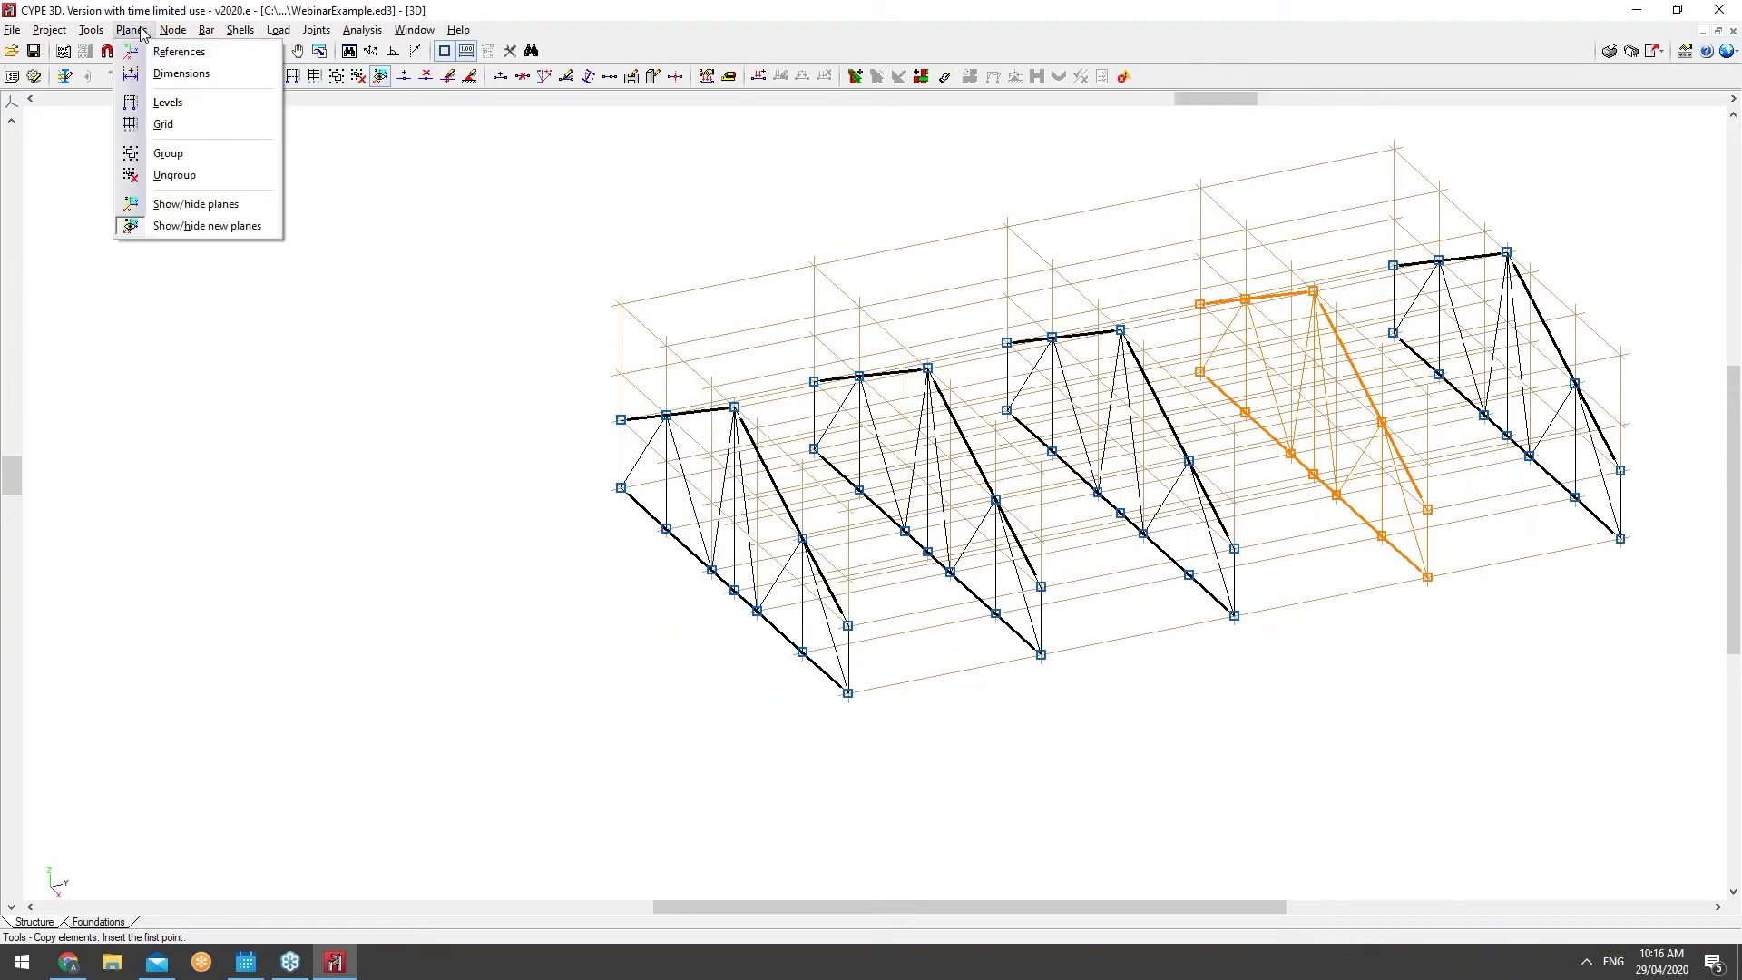
mouse_move(295, 440)
click(469, 429)
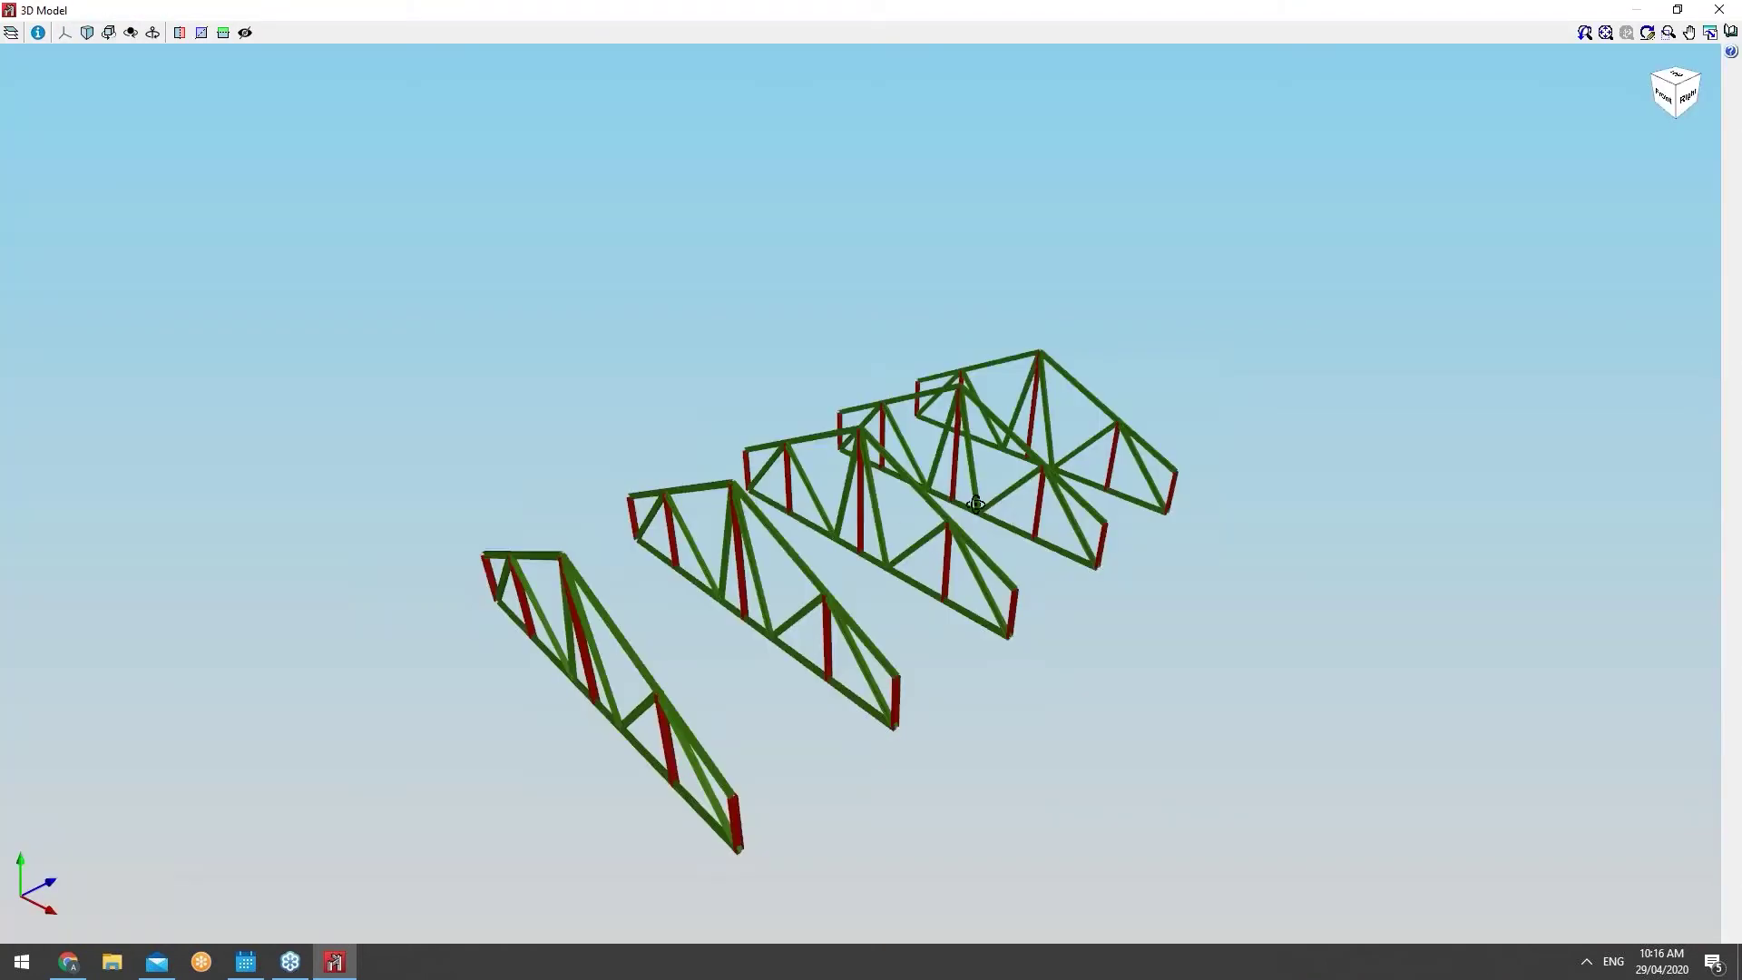
drag(879, 479, 1624, 101)
click(1707, 33)
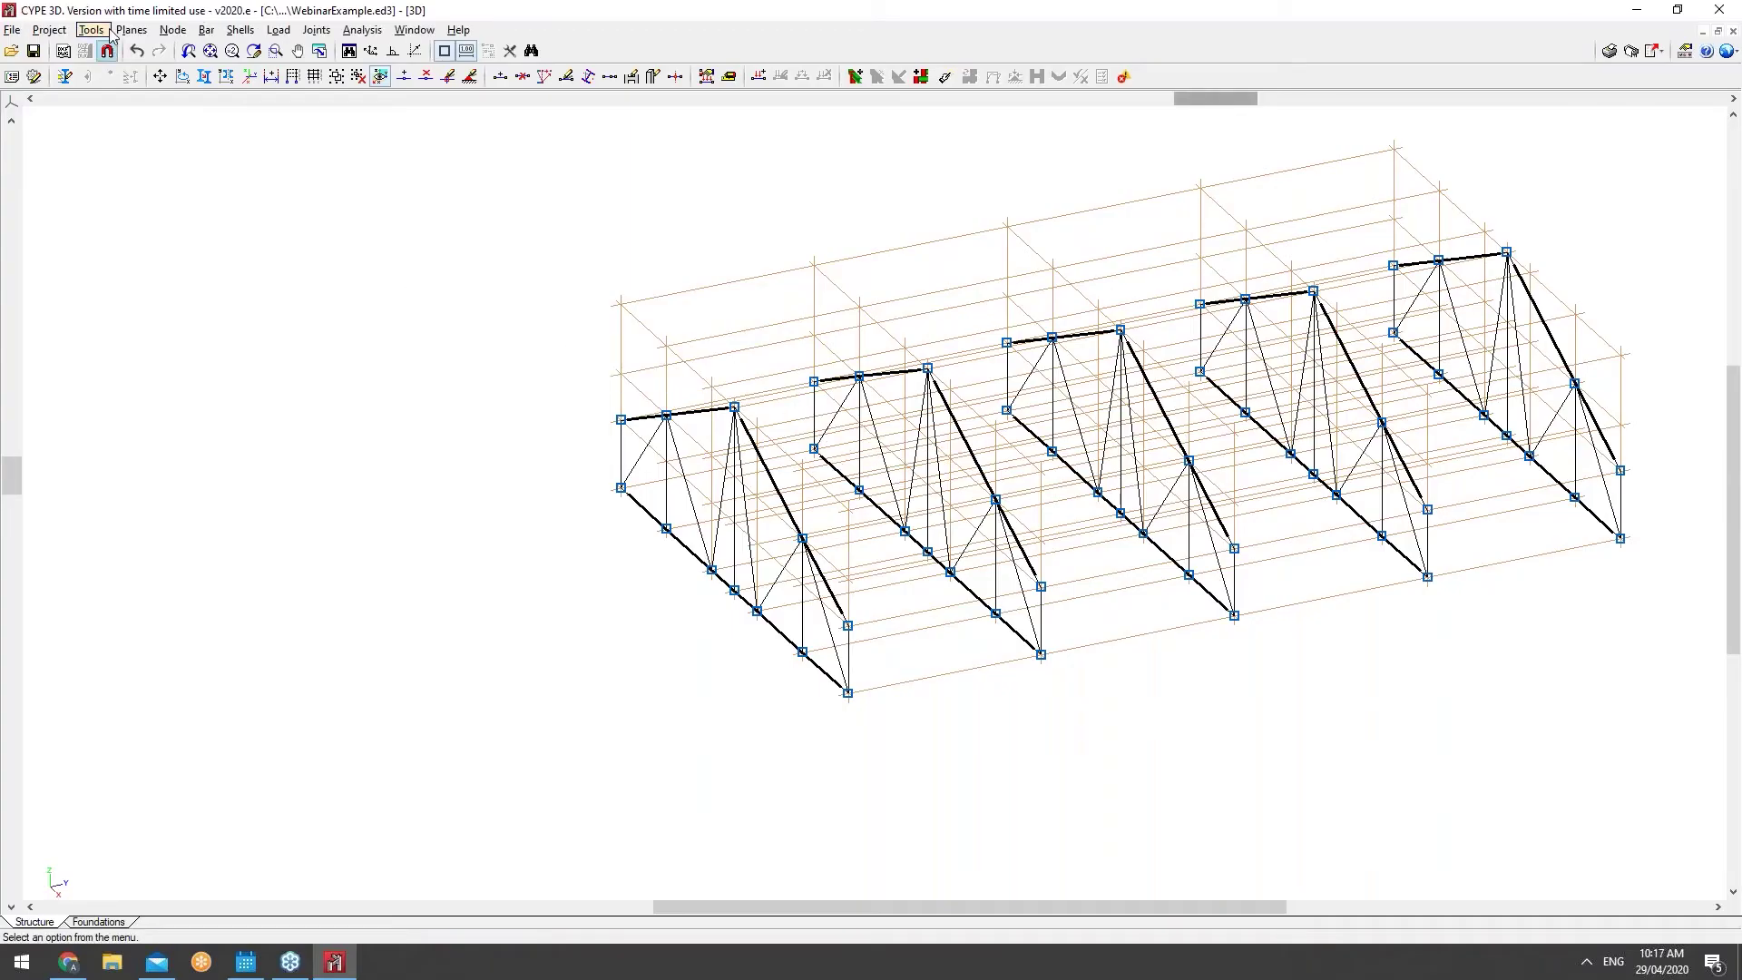
Step: Draw an IPE 80 ridge bar joining the truss peaks from (2.5, 0, 1.9) to (2.5, 8, 1.9), and end the bar chain
click(205, 30)
click(237, 52)
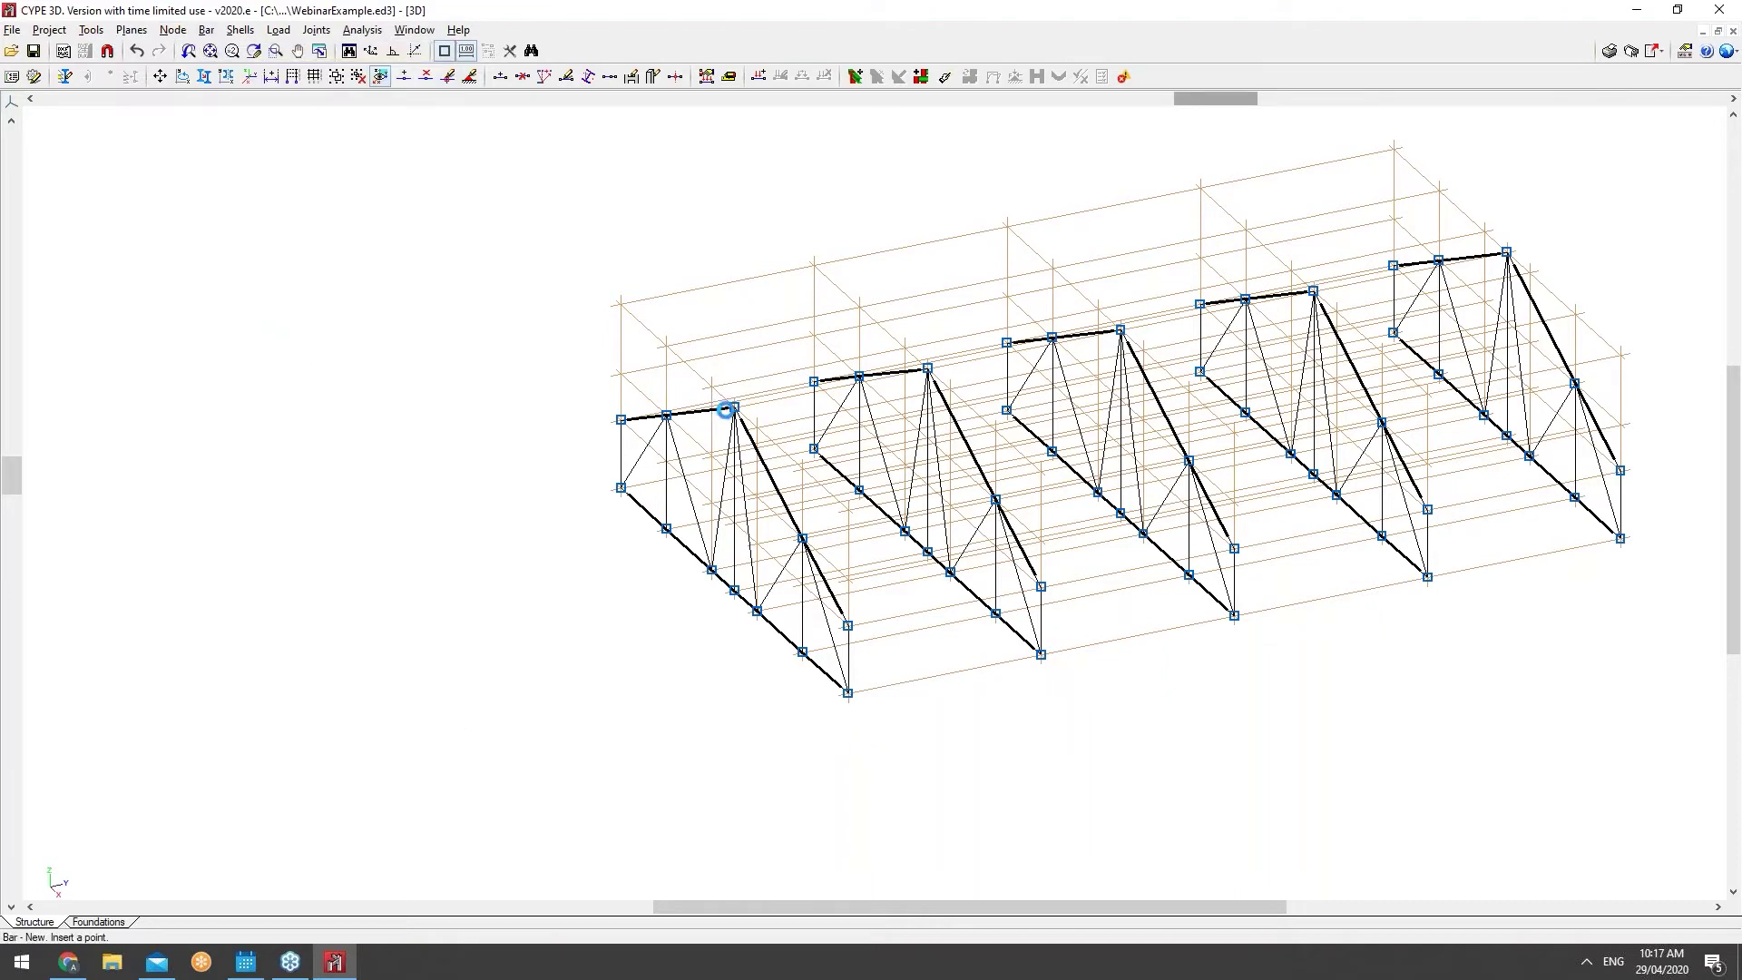
click(734, 407)
scroll(734, 407, up, 2)
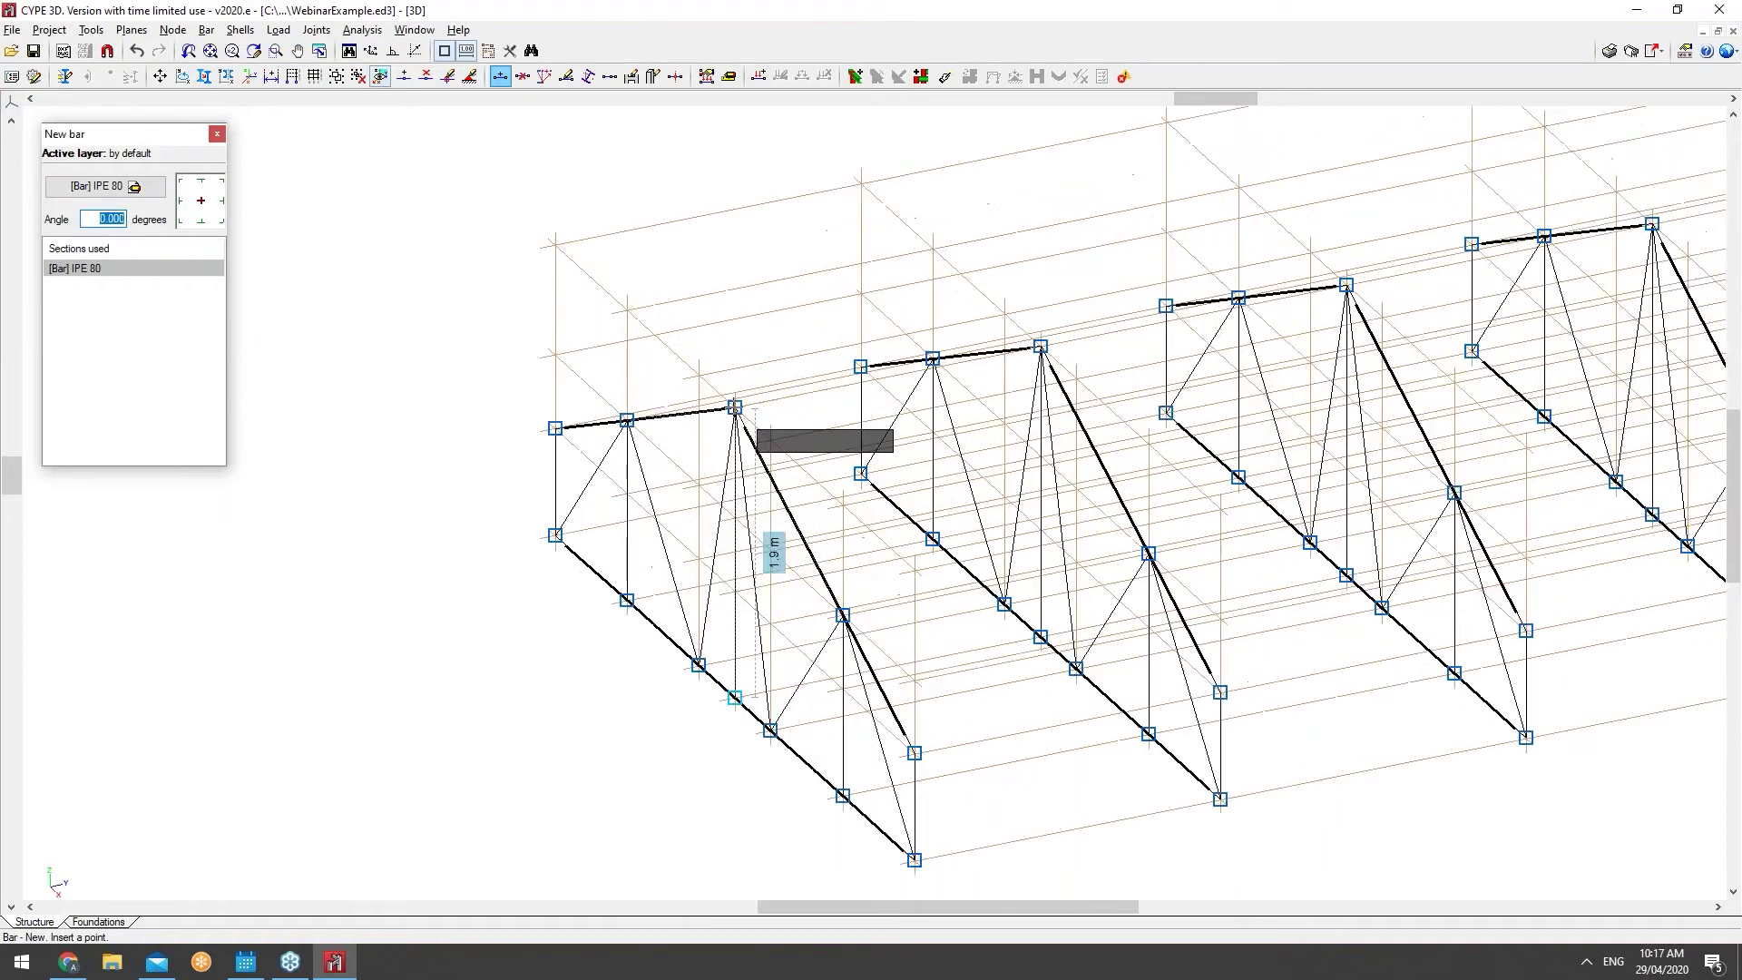
scroll(735, 407, up, 1)
scroll(735, 408, up, 2)
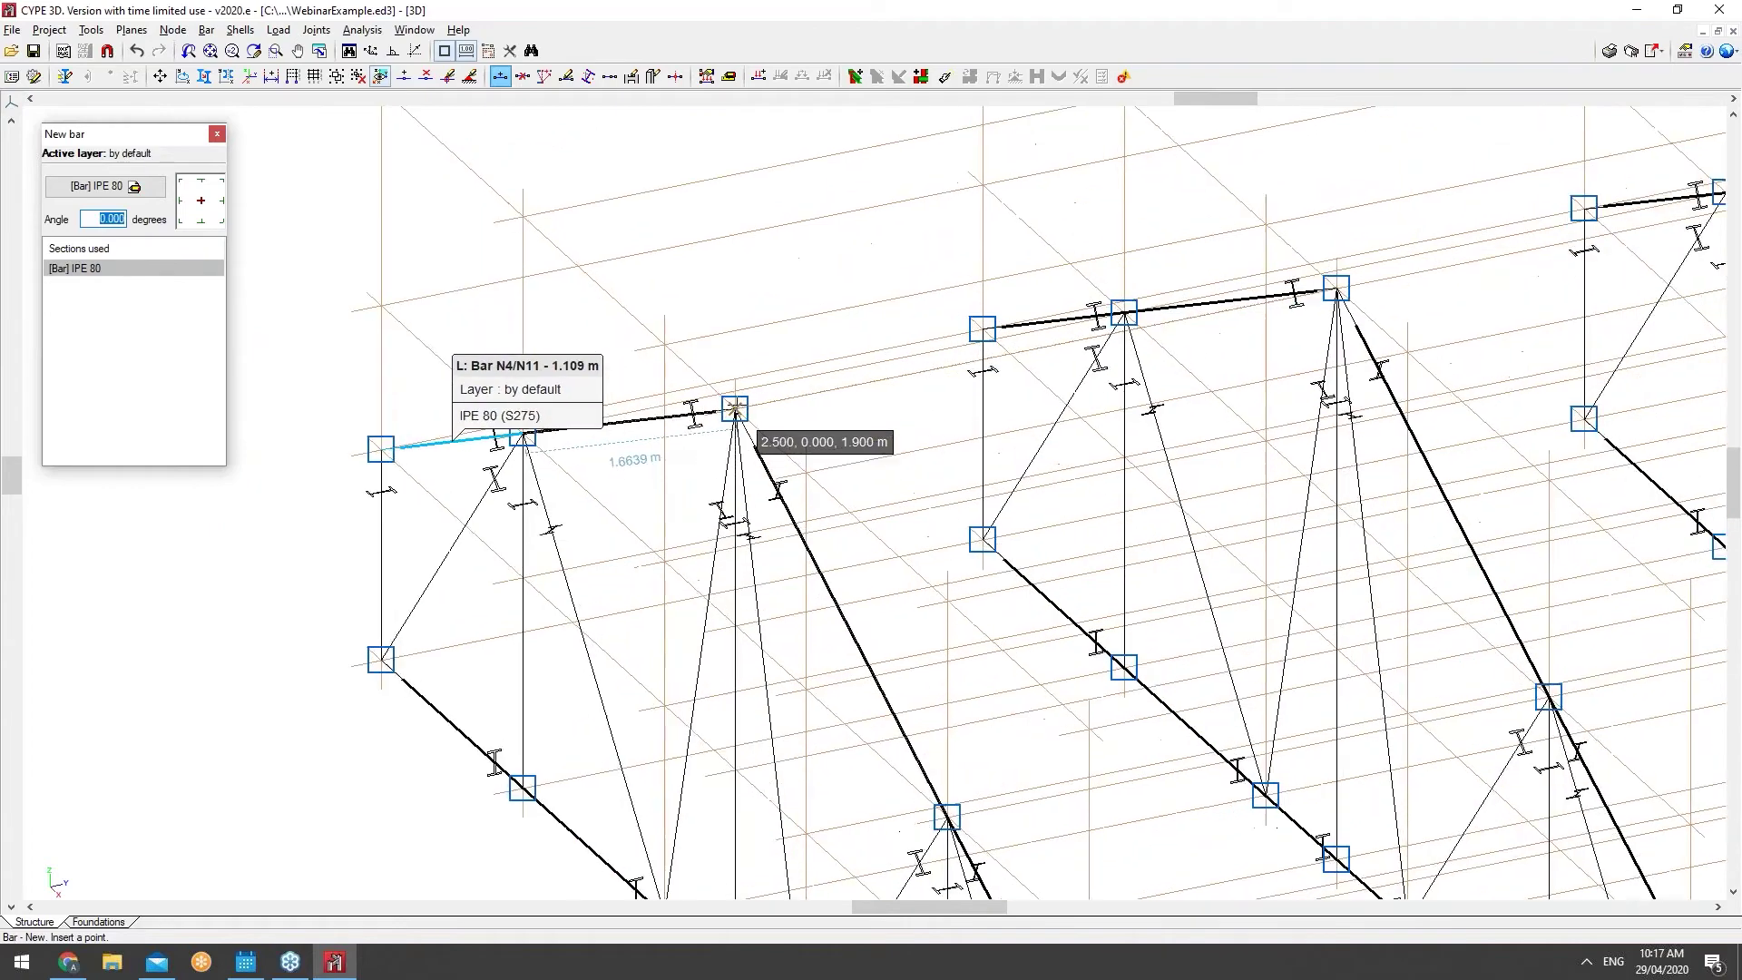
scroll(734, 408, up, 3)
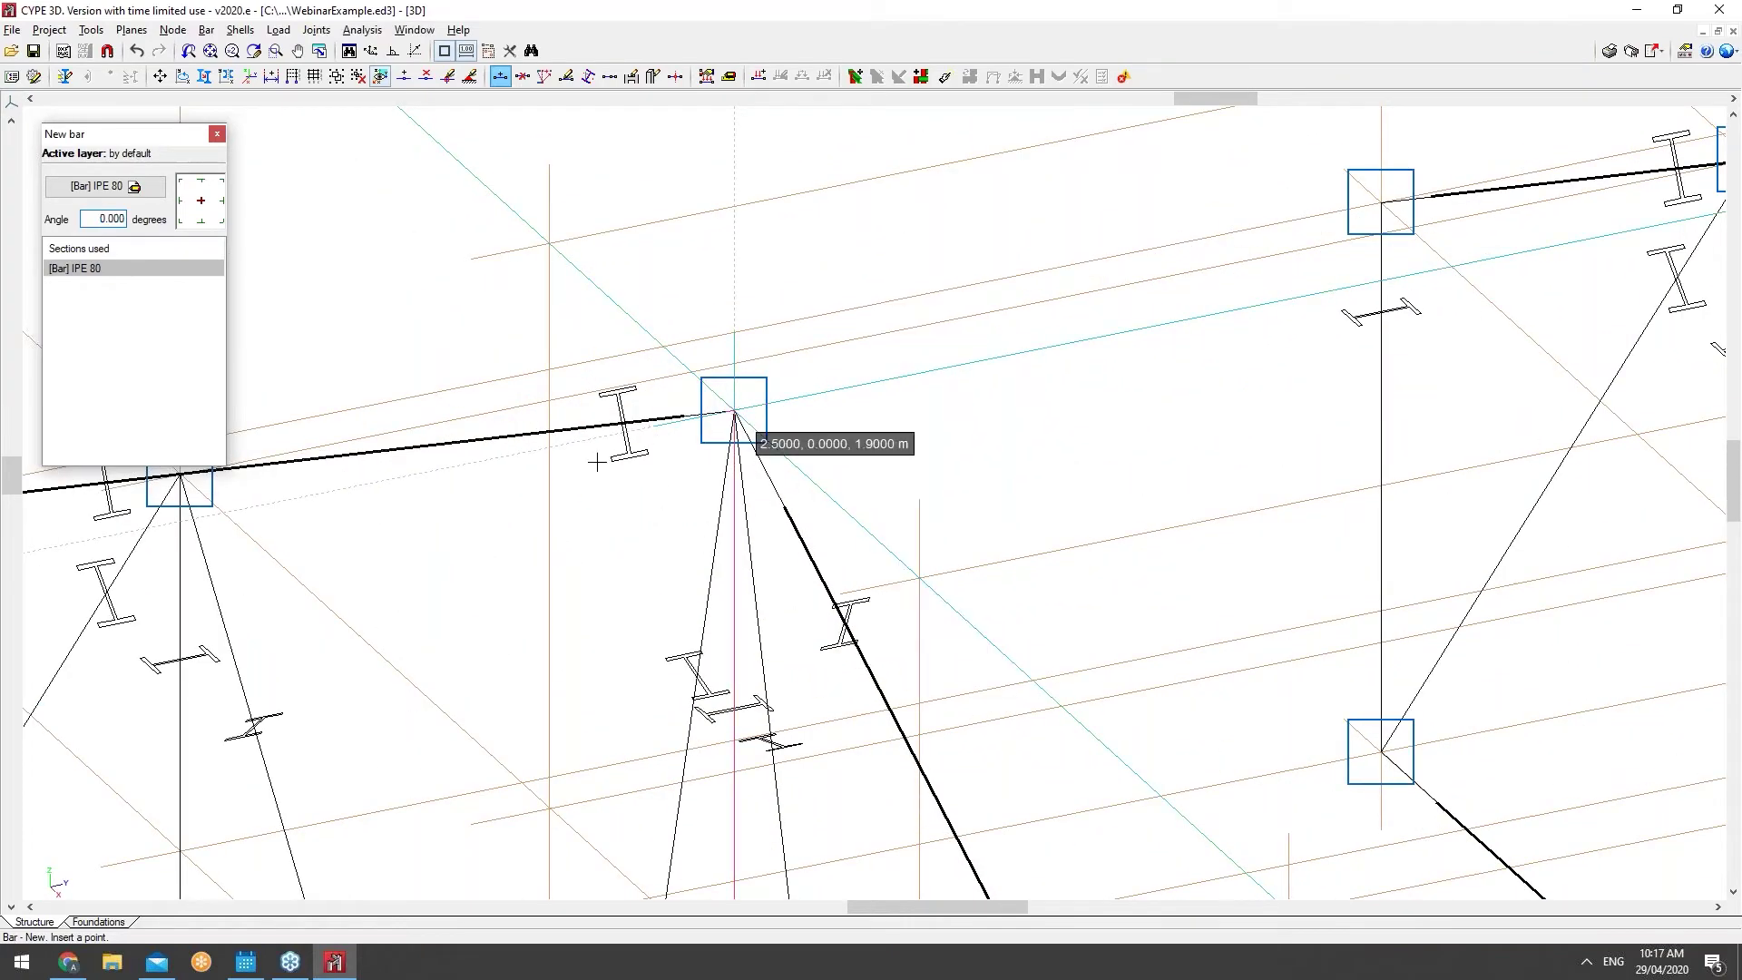
scroll(597, 462, down, 5)
scroll(1292, 247, down, 1)
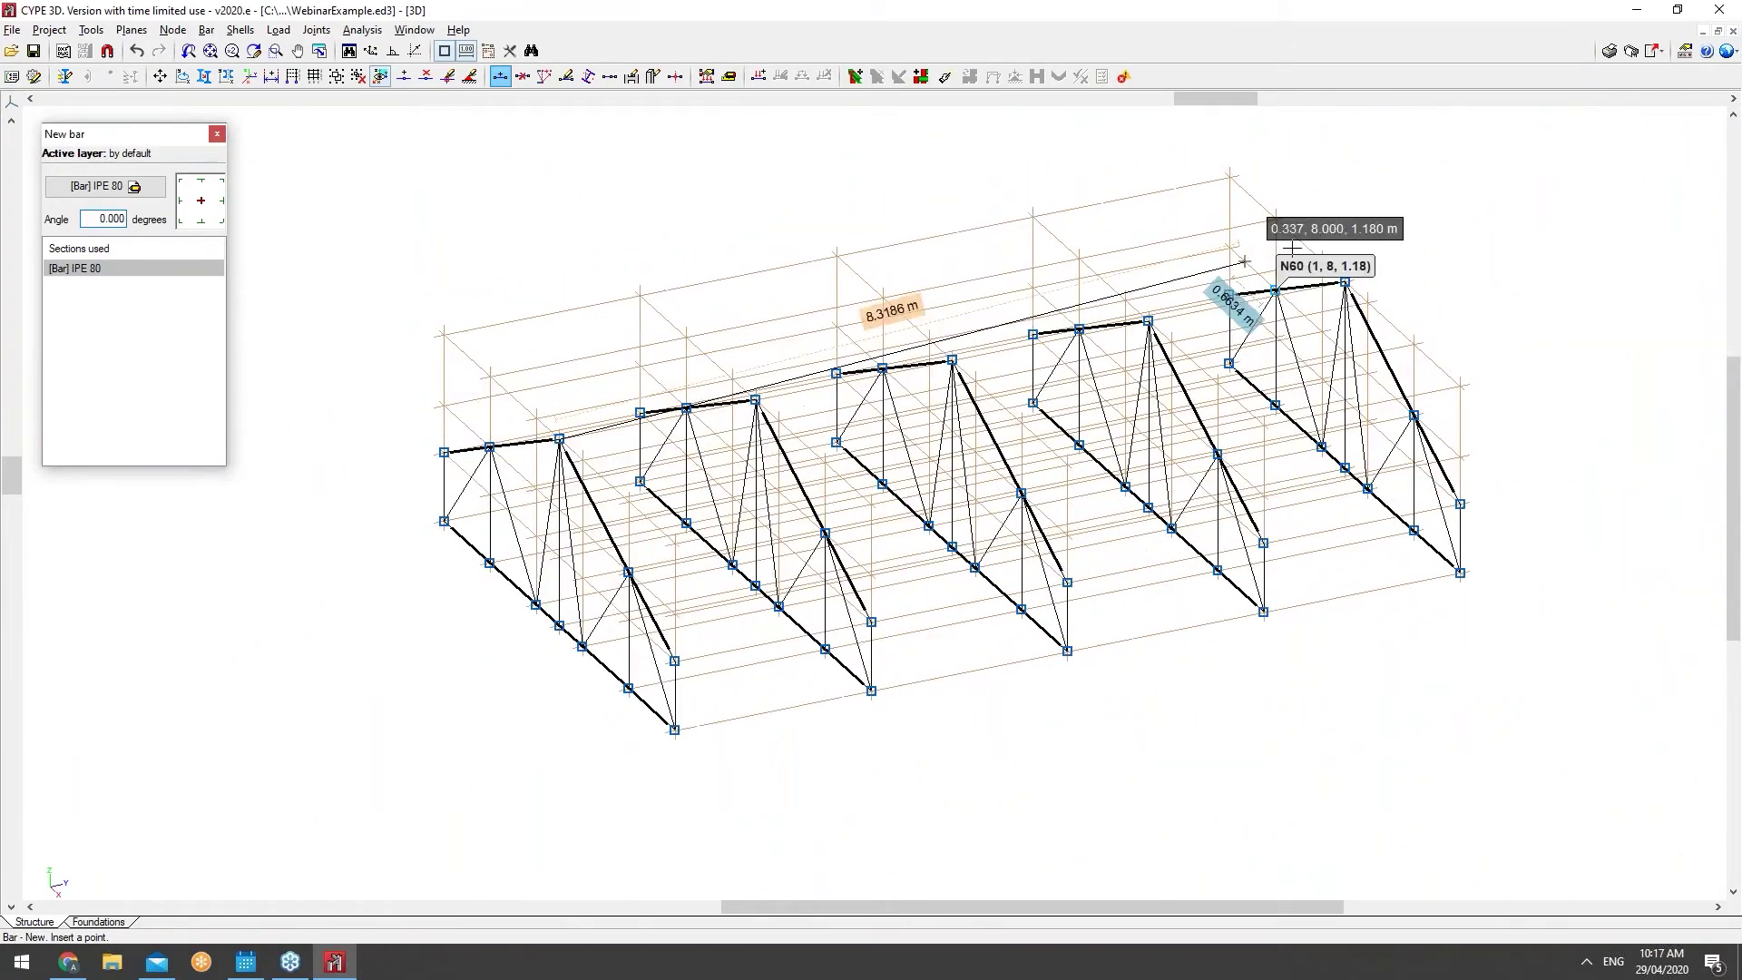
scroll(1279, 290, up, 4)
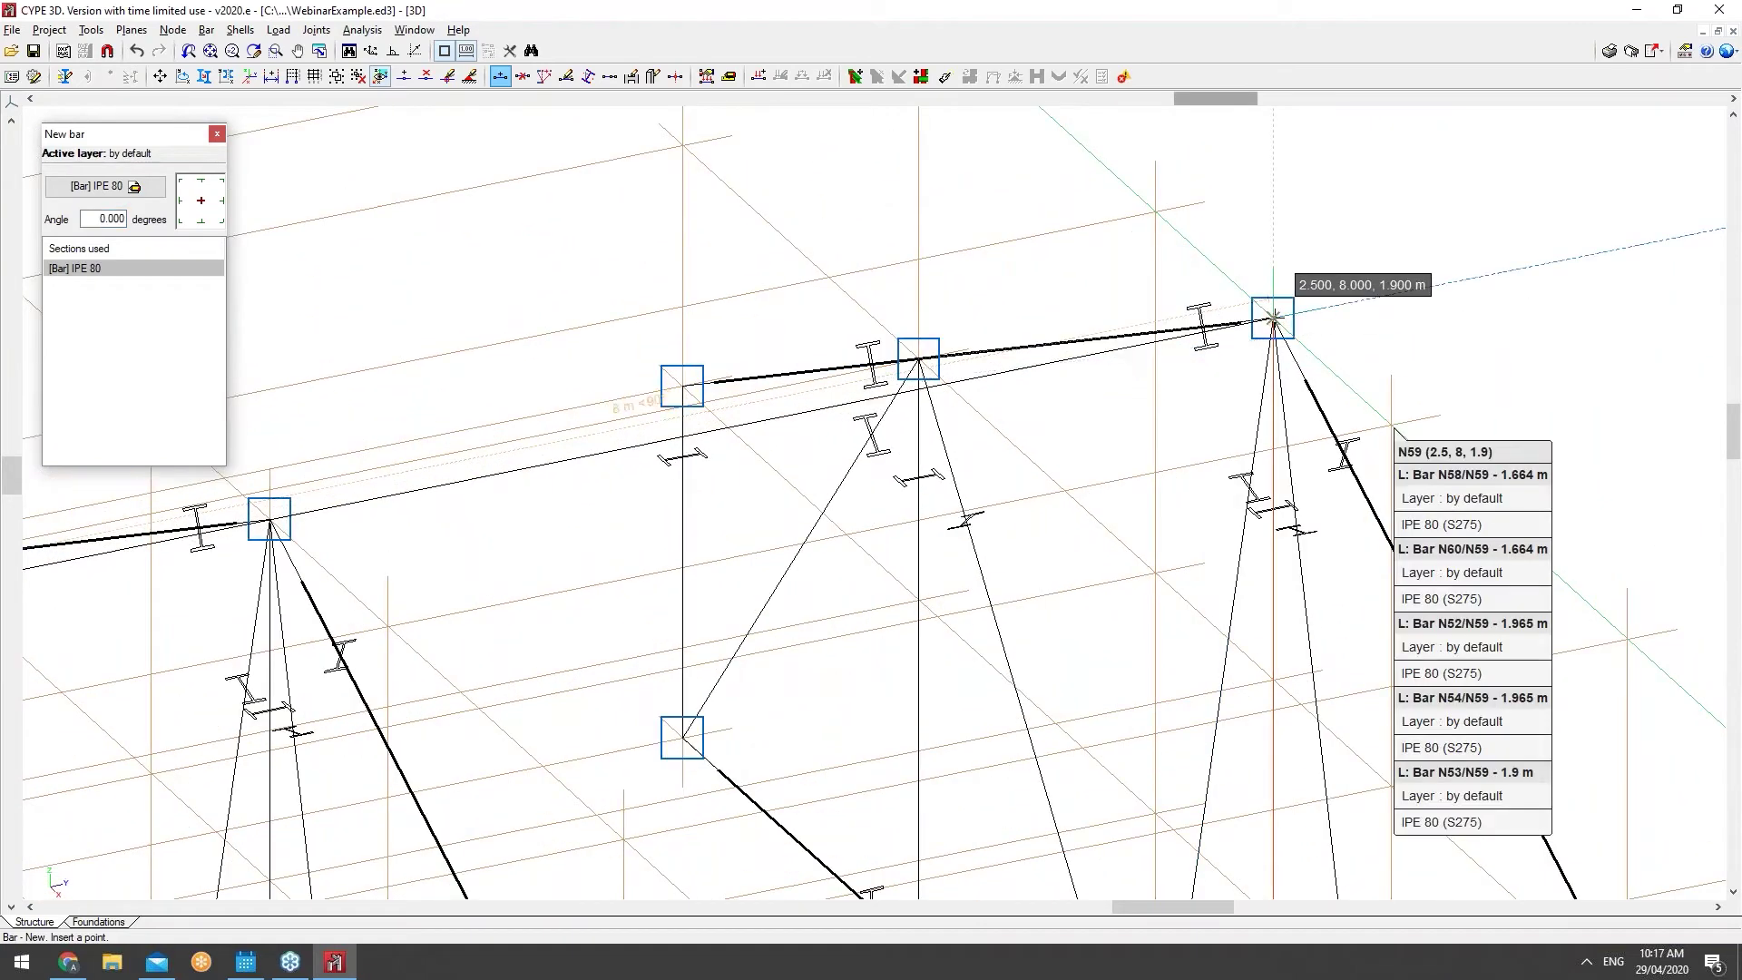
click(1273, 317)
click(1512, 354)
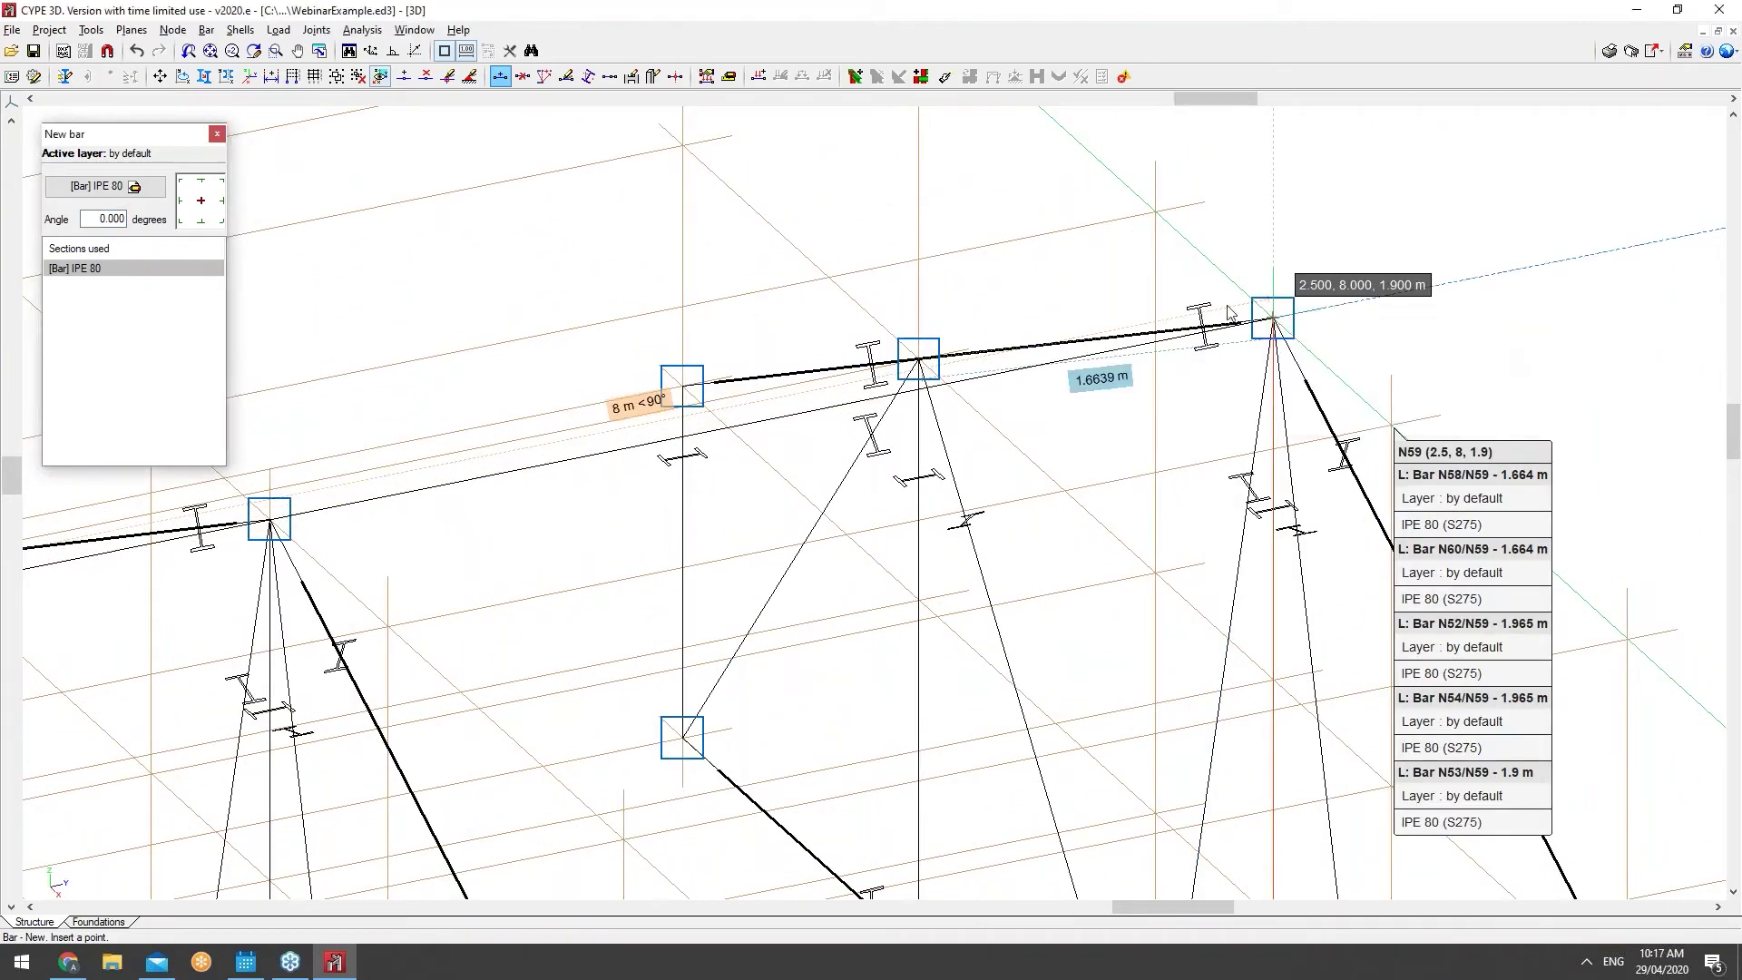
Step: Draw an IPE 80 eaves bar along the truss ends from (5, 0, 0.7) to (5, 8, 0.7), and end the chain
scroll(1201, 284, down, 5)
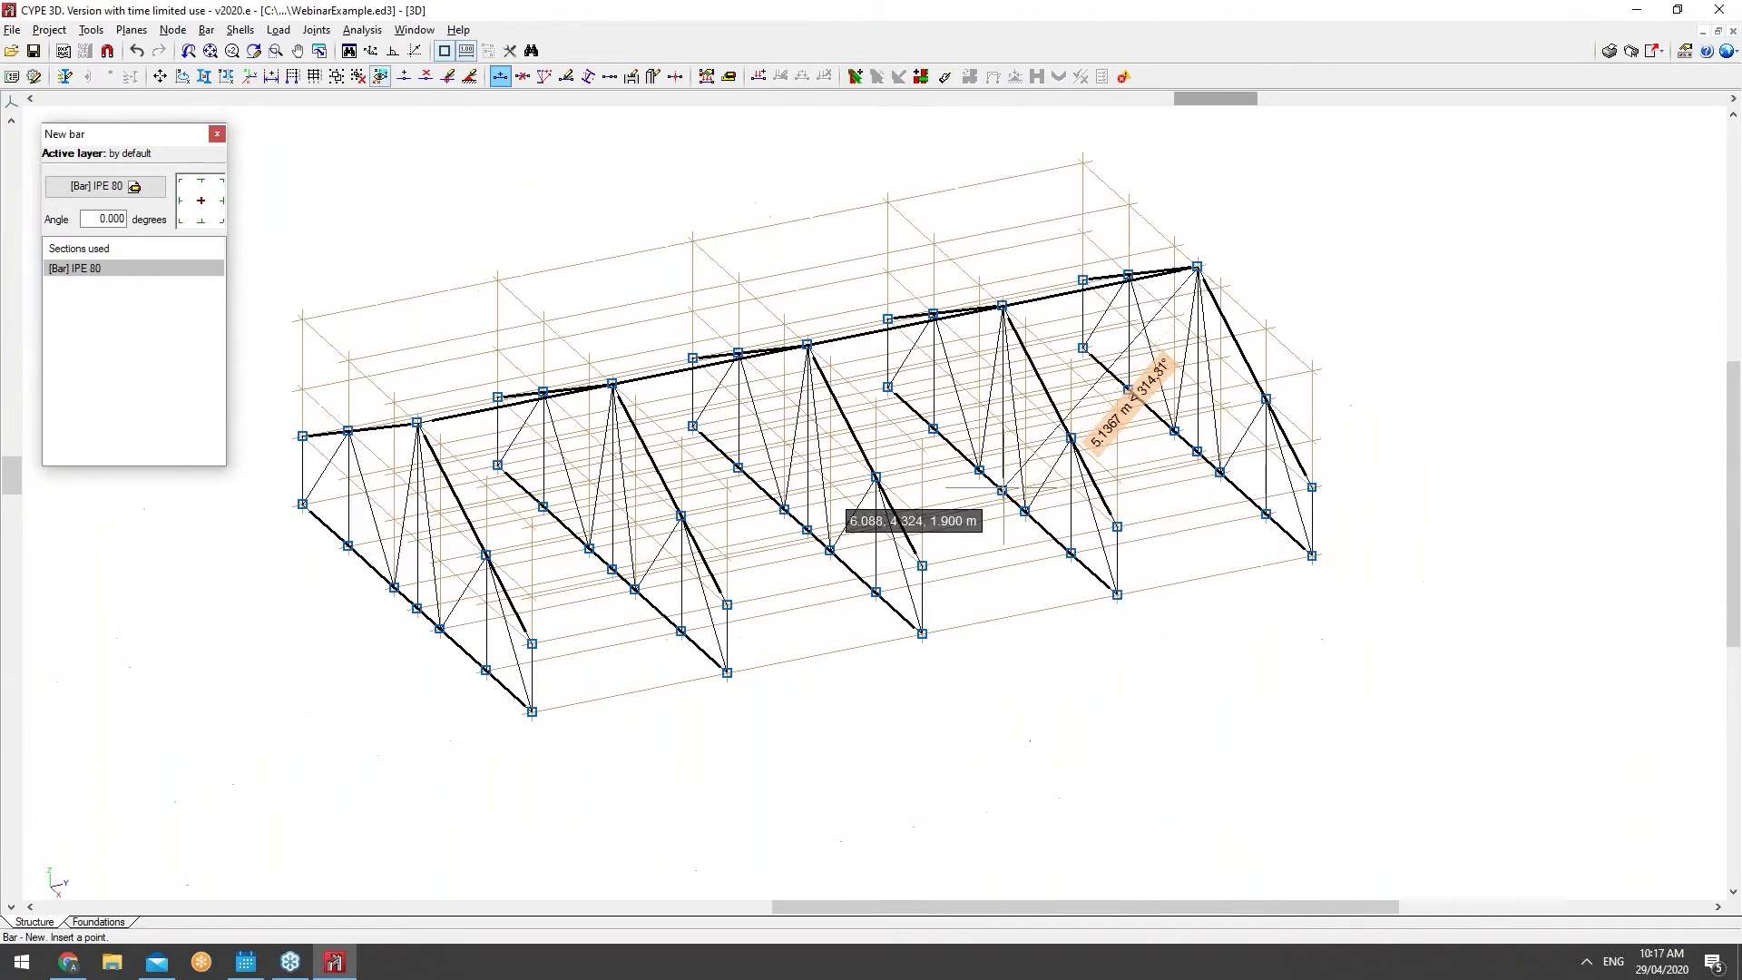
scroll(523, 642, up, 3)
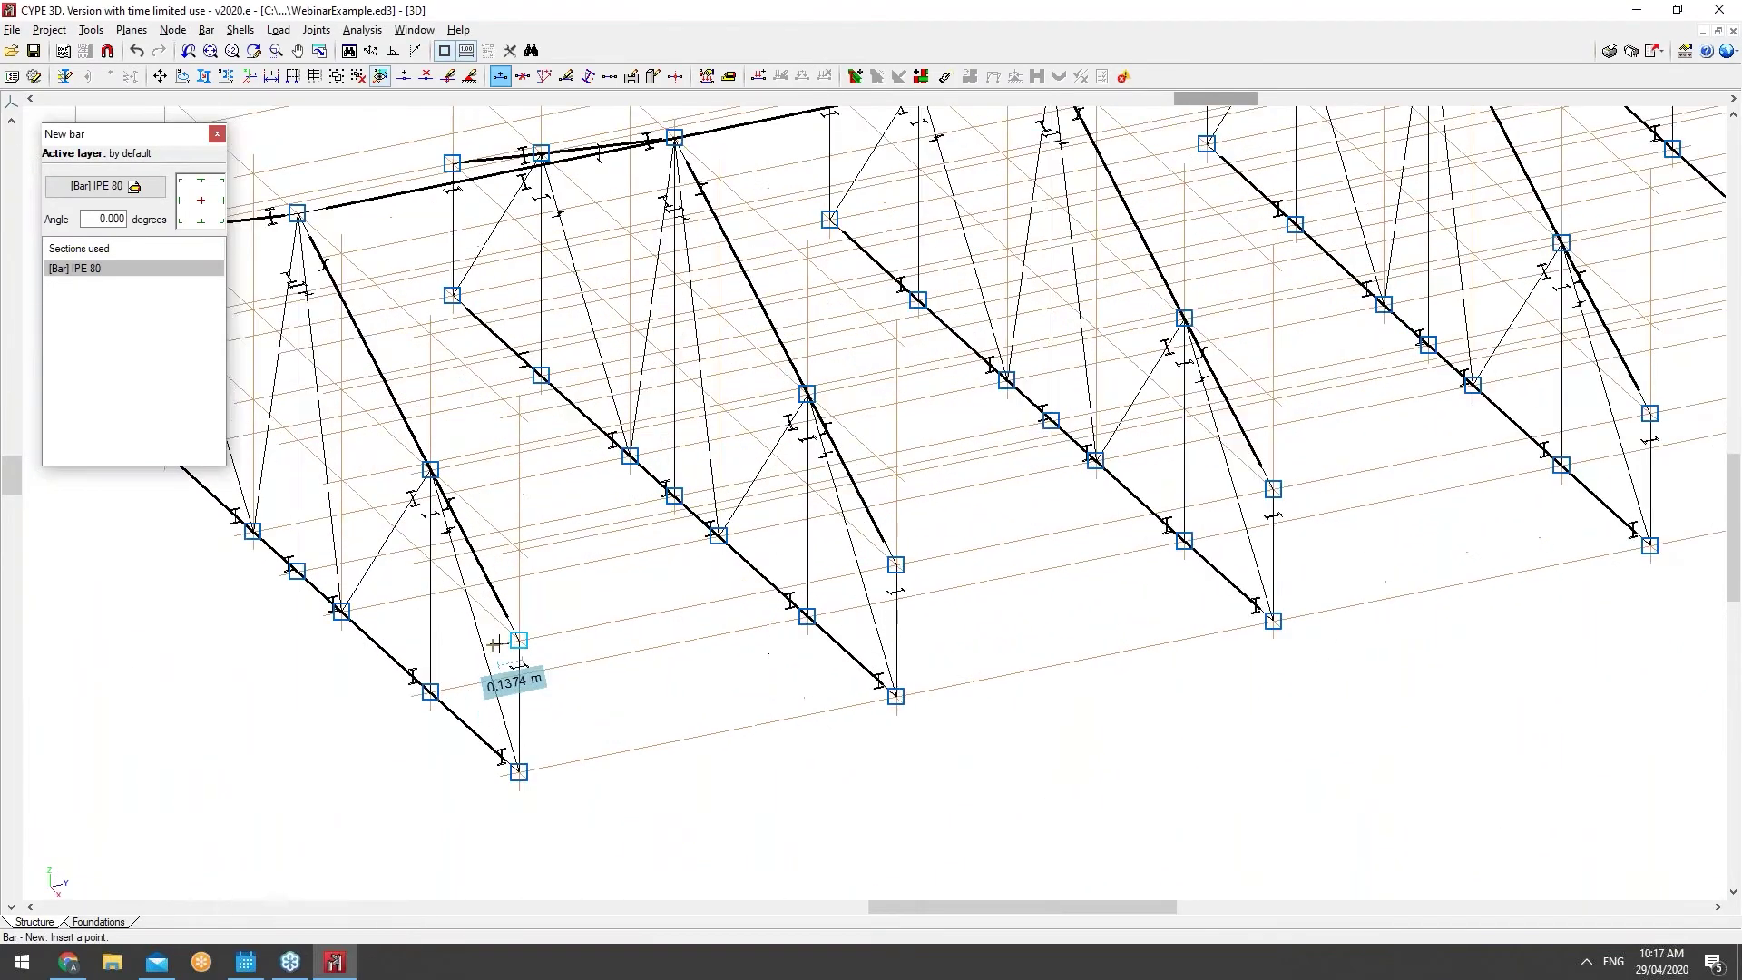
scroll(519, 640, down, 5)
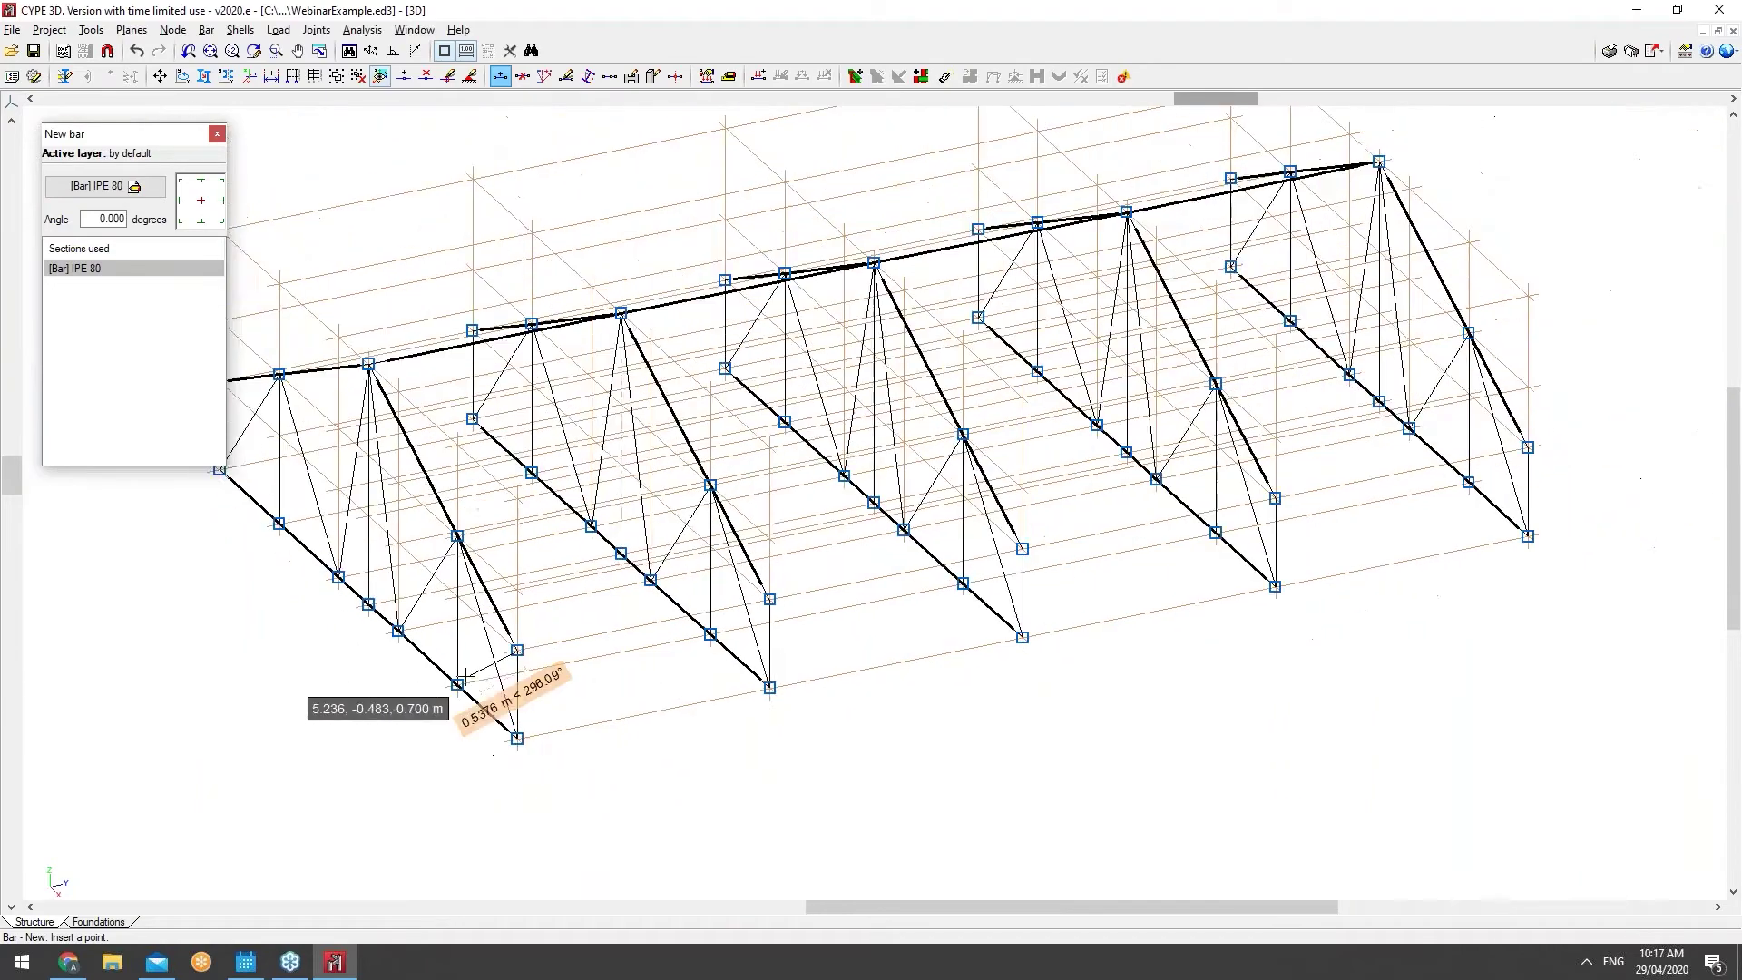
scroll(1192, 530, up, 4)
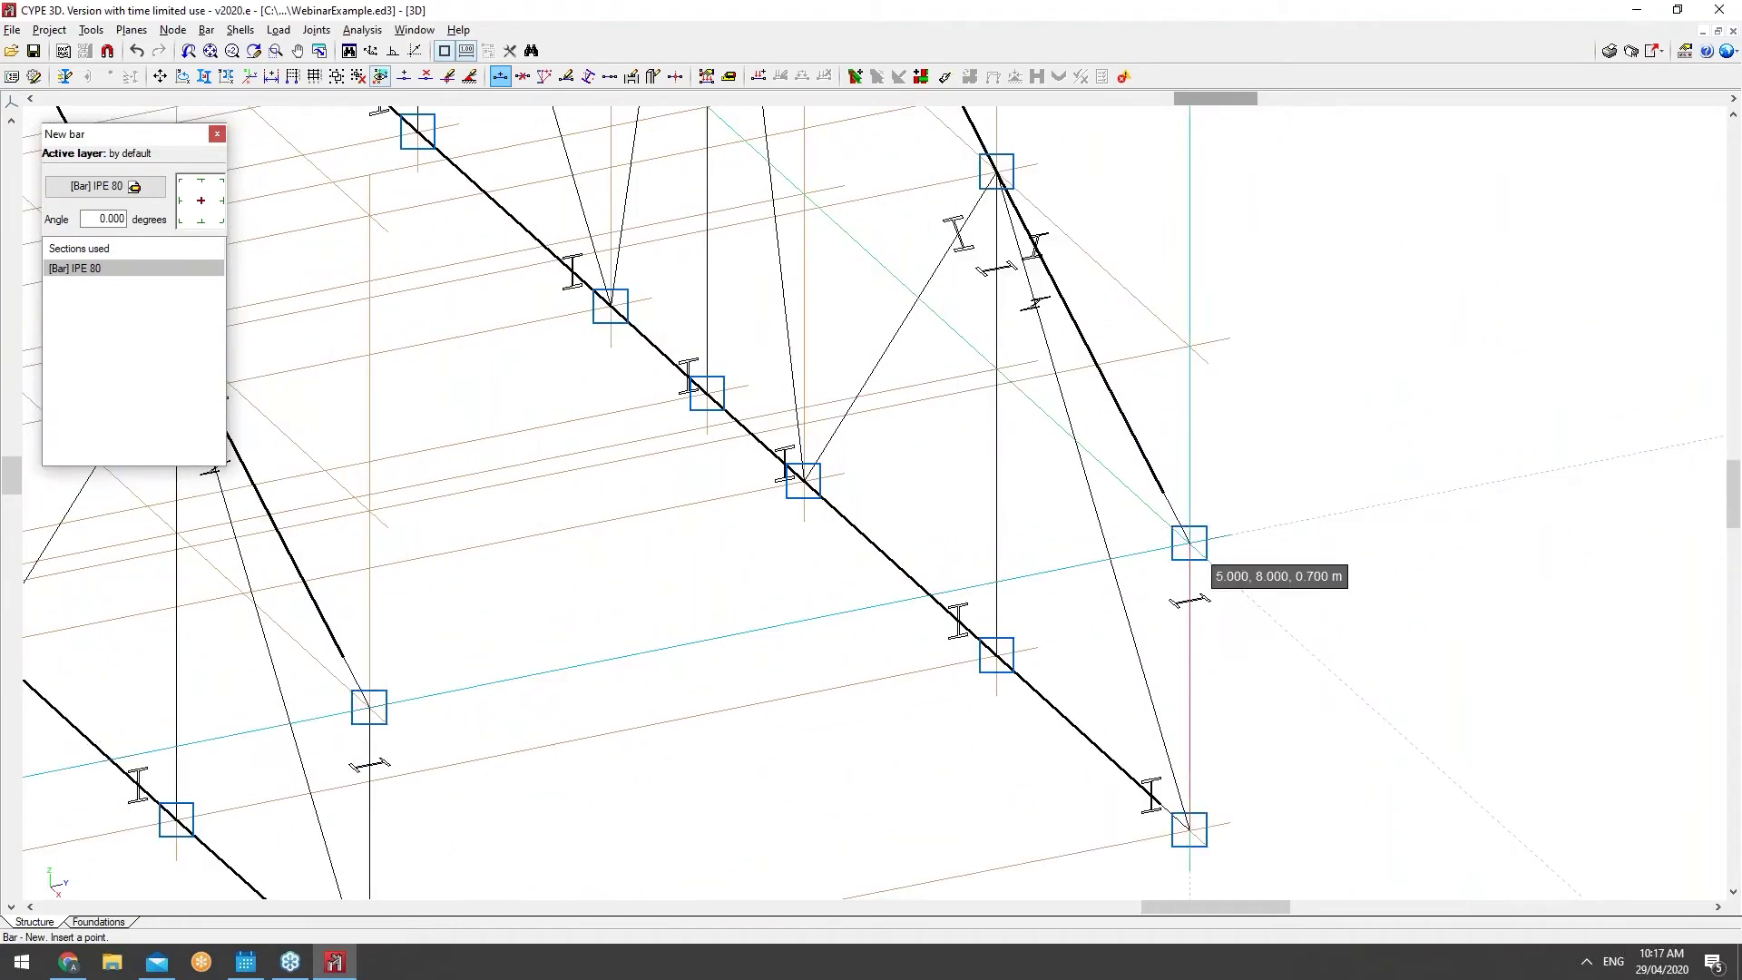
click(1189, 541)
scroll(1270, 544, down, 5)
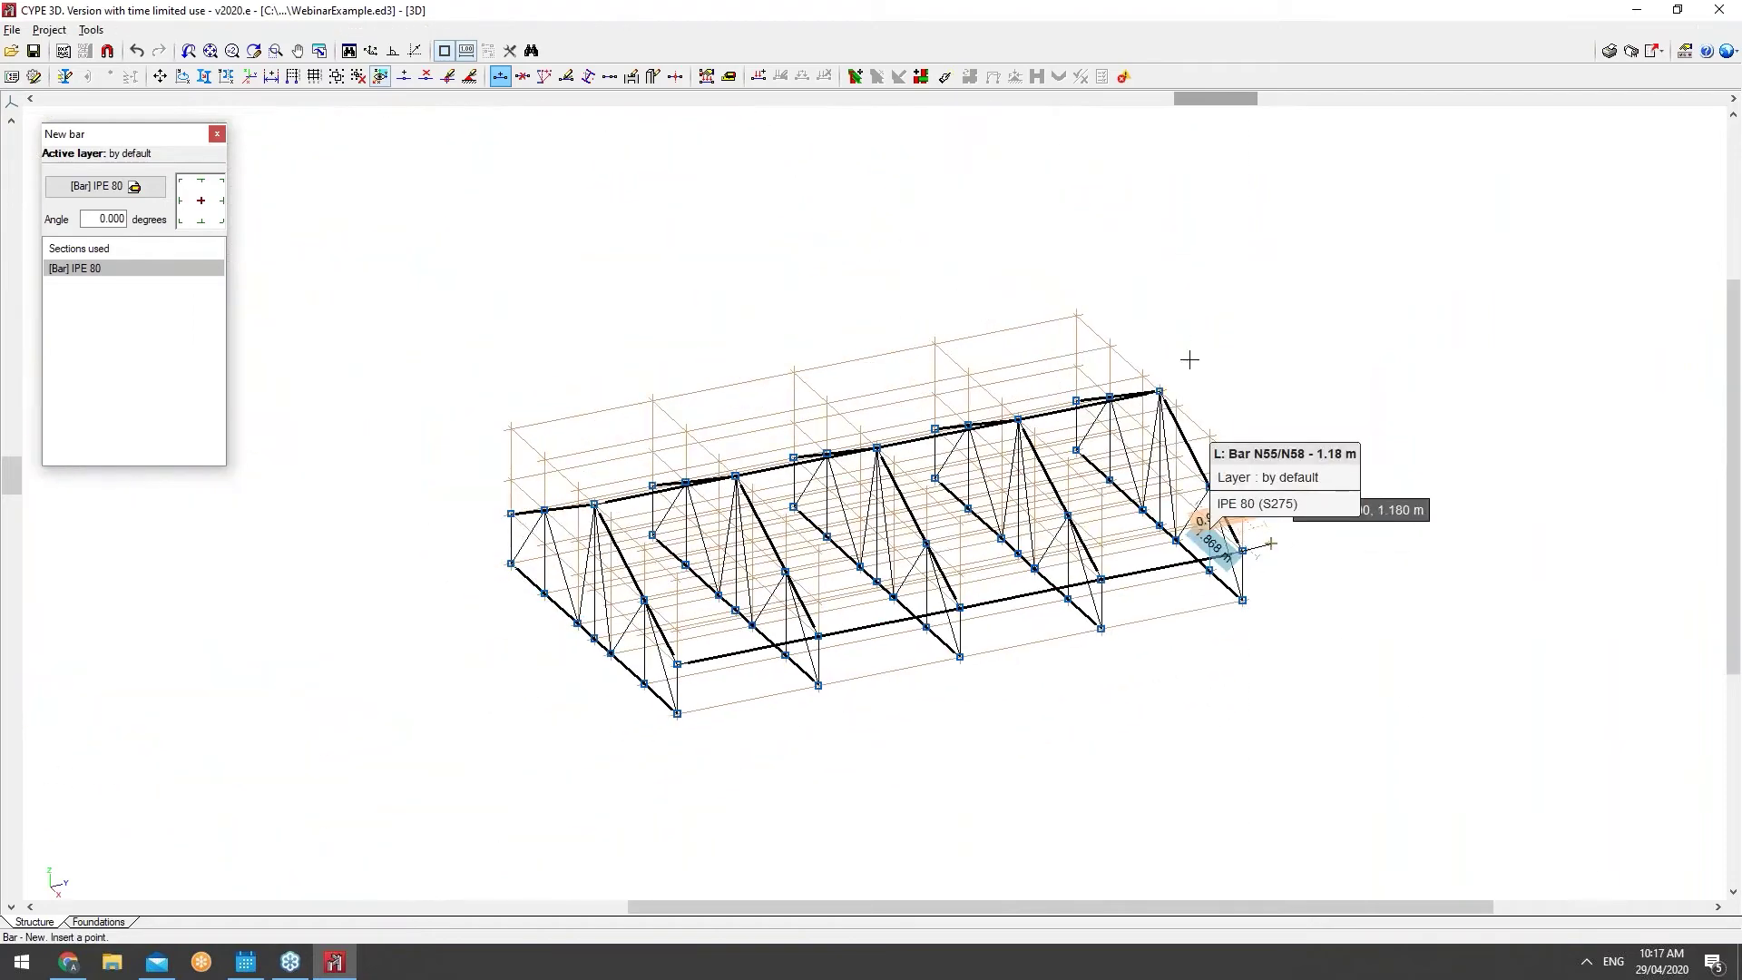
key(Escape)
Step: Draw an IPE 80 eaves bar along the opposite truss ends from (0, 8, 0.7) to (0, 0, 0.7)
middle_drag(1043, 399, 833, 399)
scroll(544, 344, up, 4)
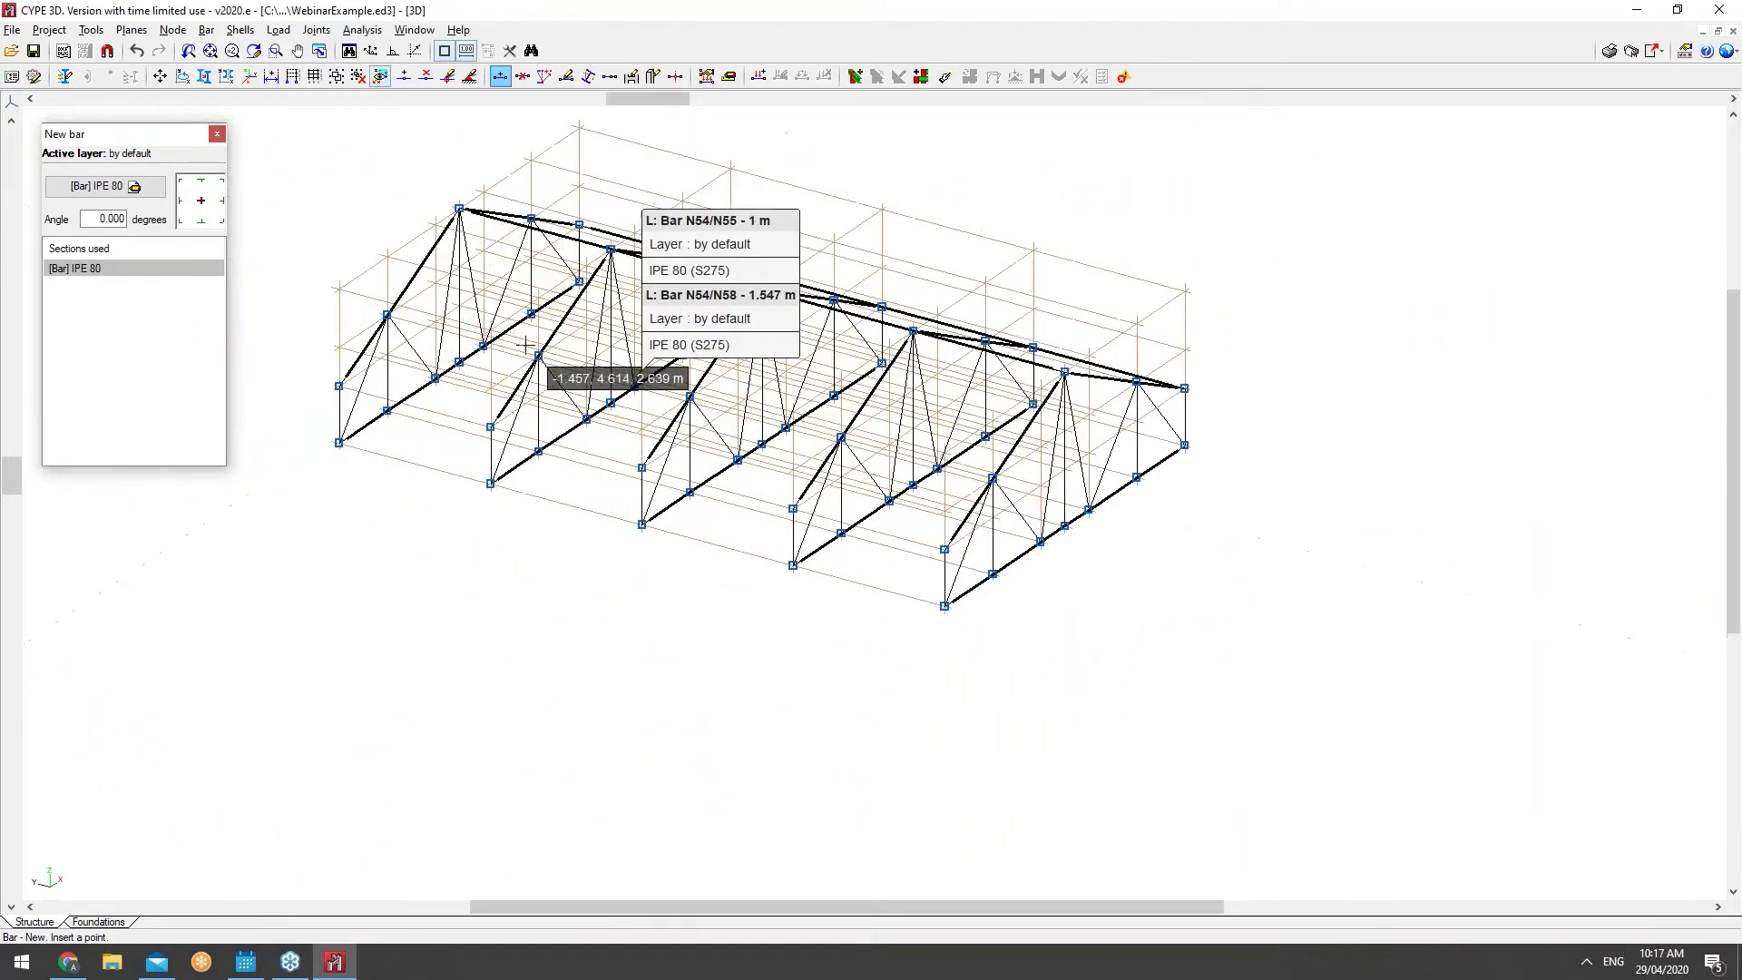
scroll(302, 390, up, 5)
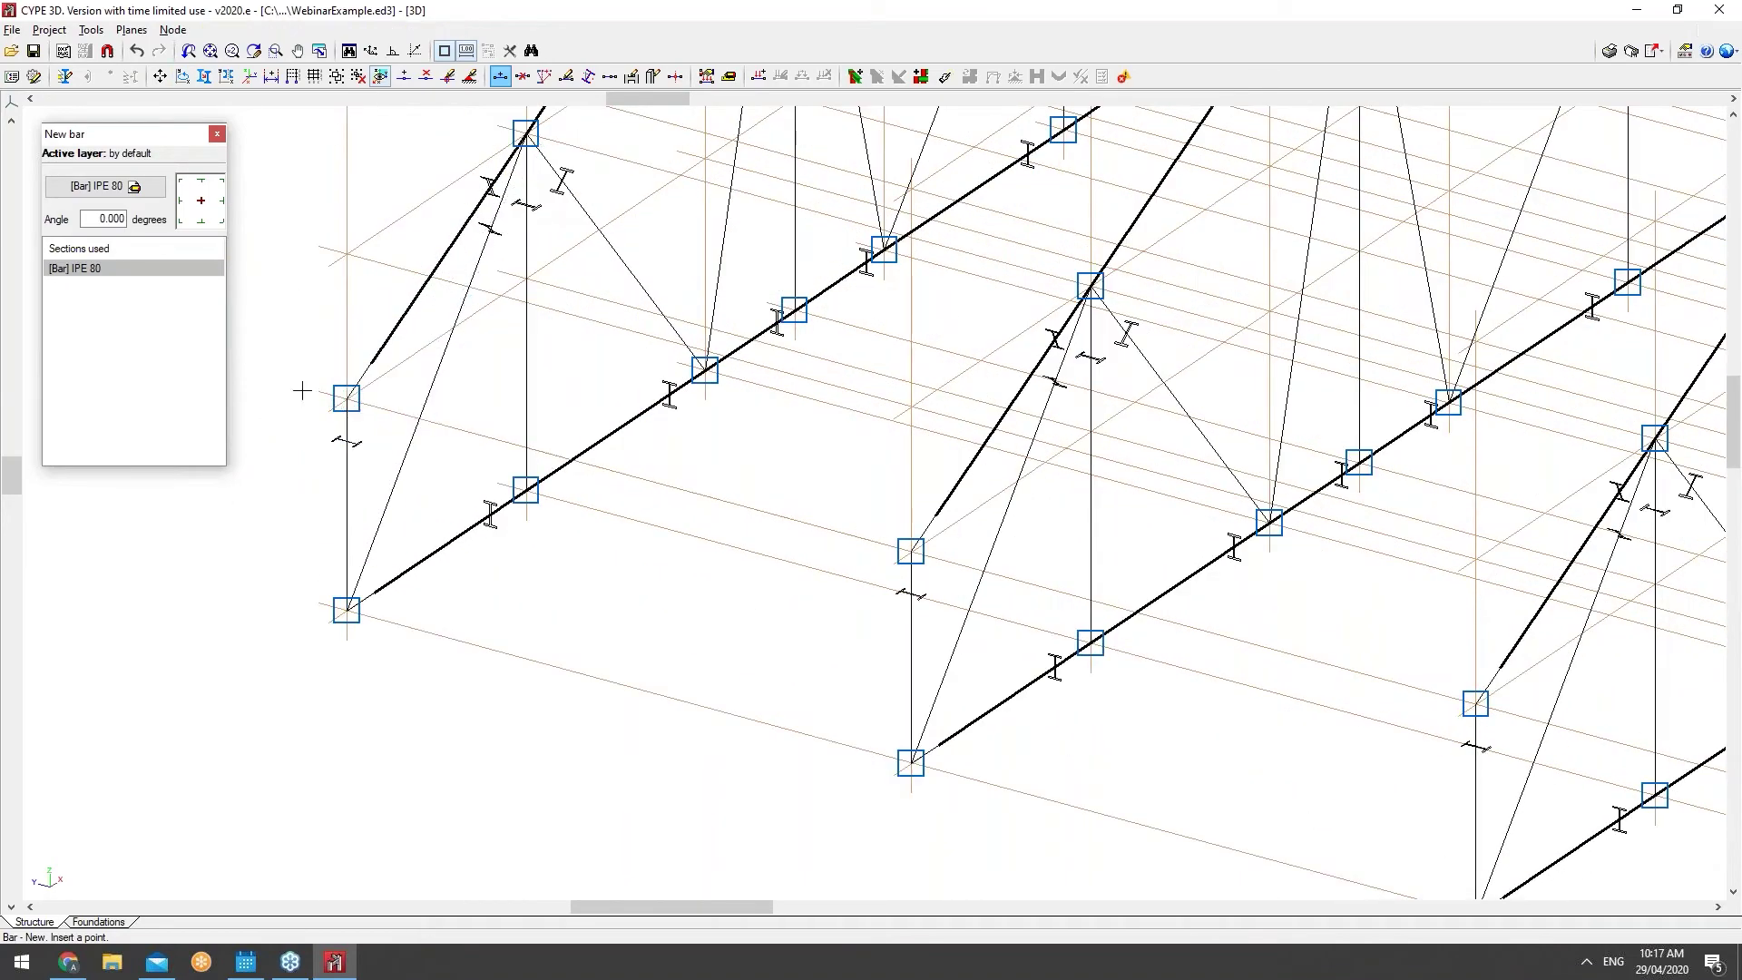
scroll(300, 388, down, 6)
scroll(875, 544, up, 6)
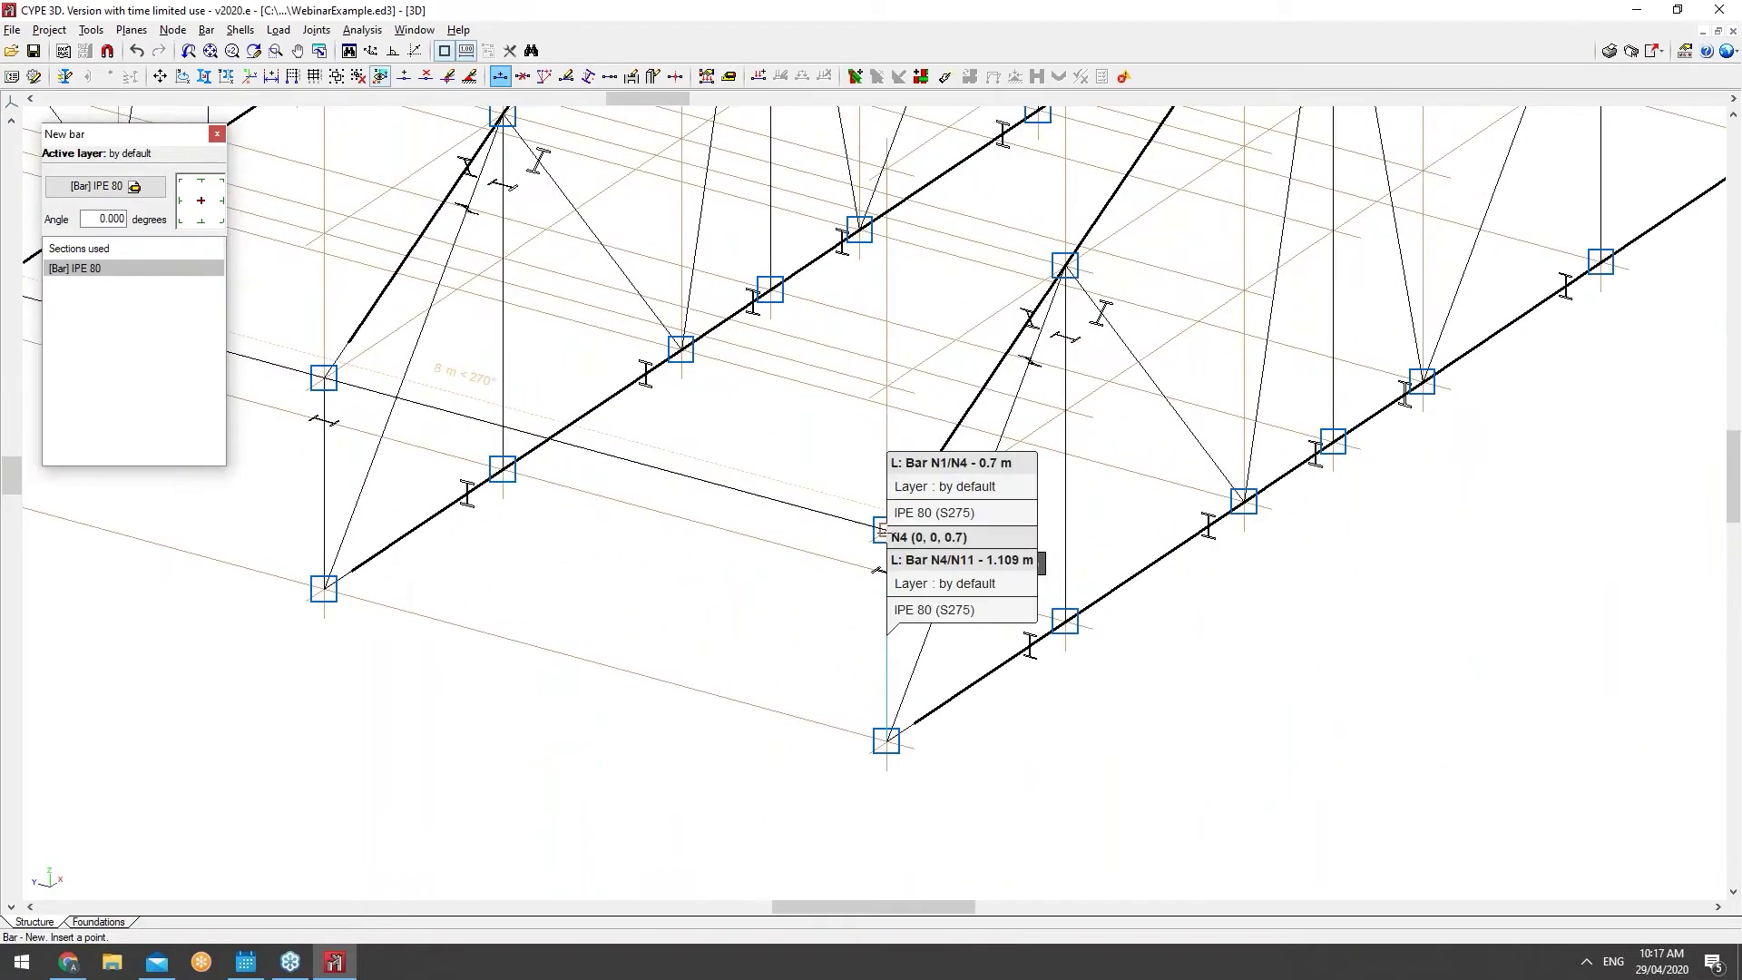
click(881, 529)
scroll(871, 540, down, 3)
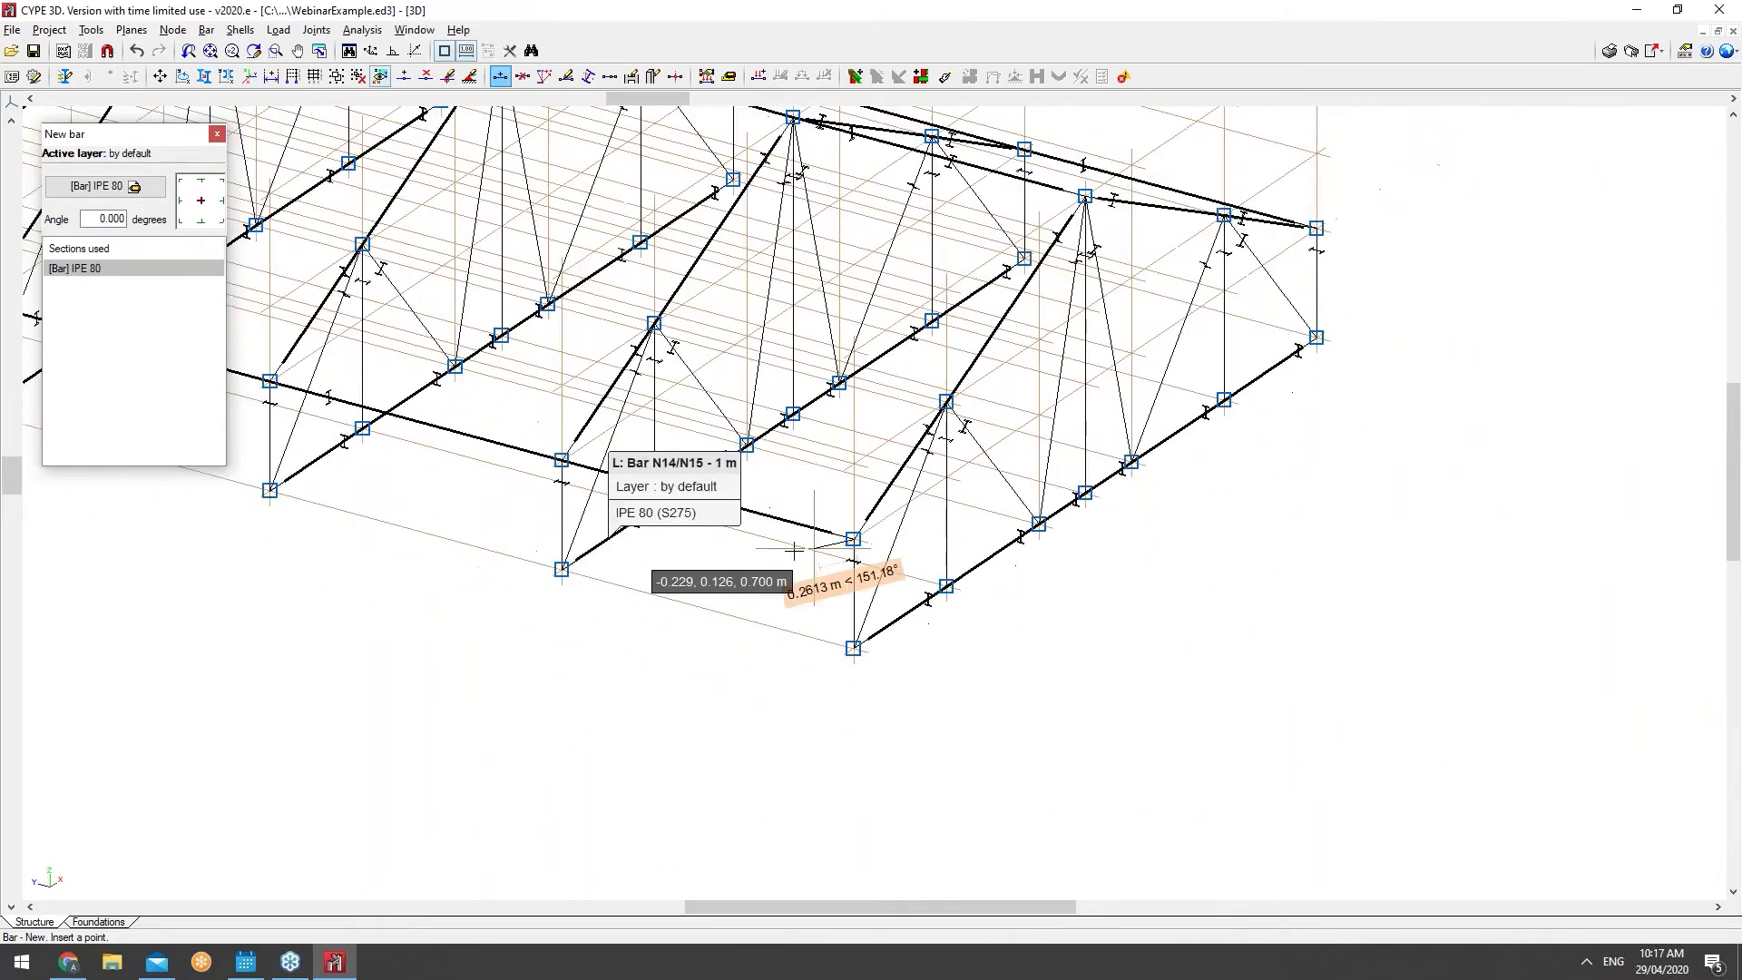
scroll(793, 550, down, 5)
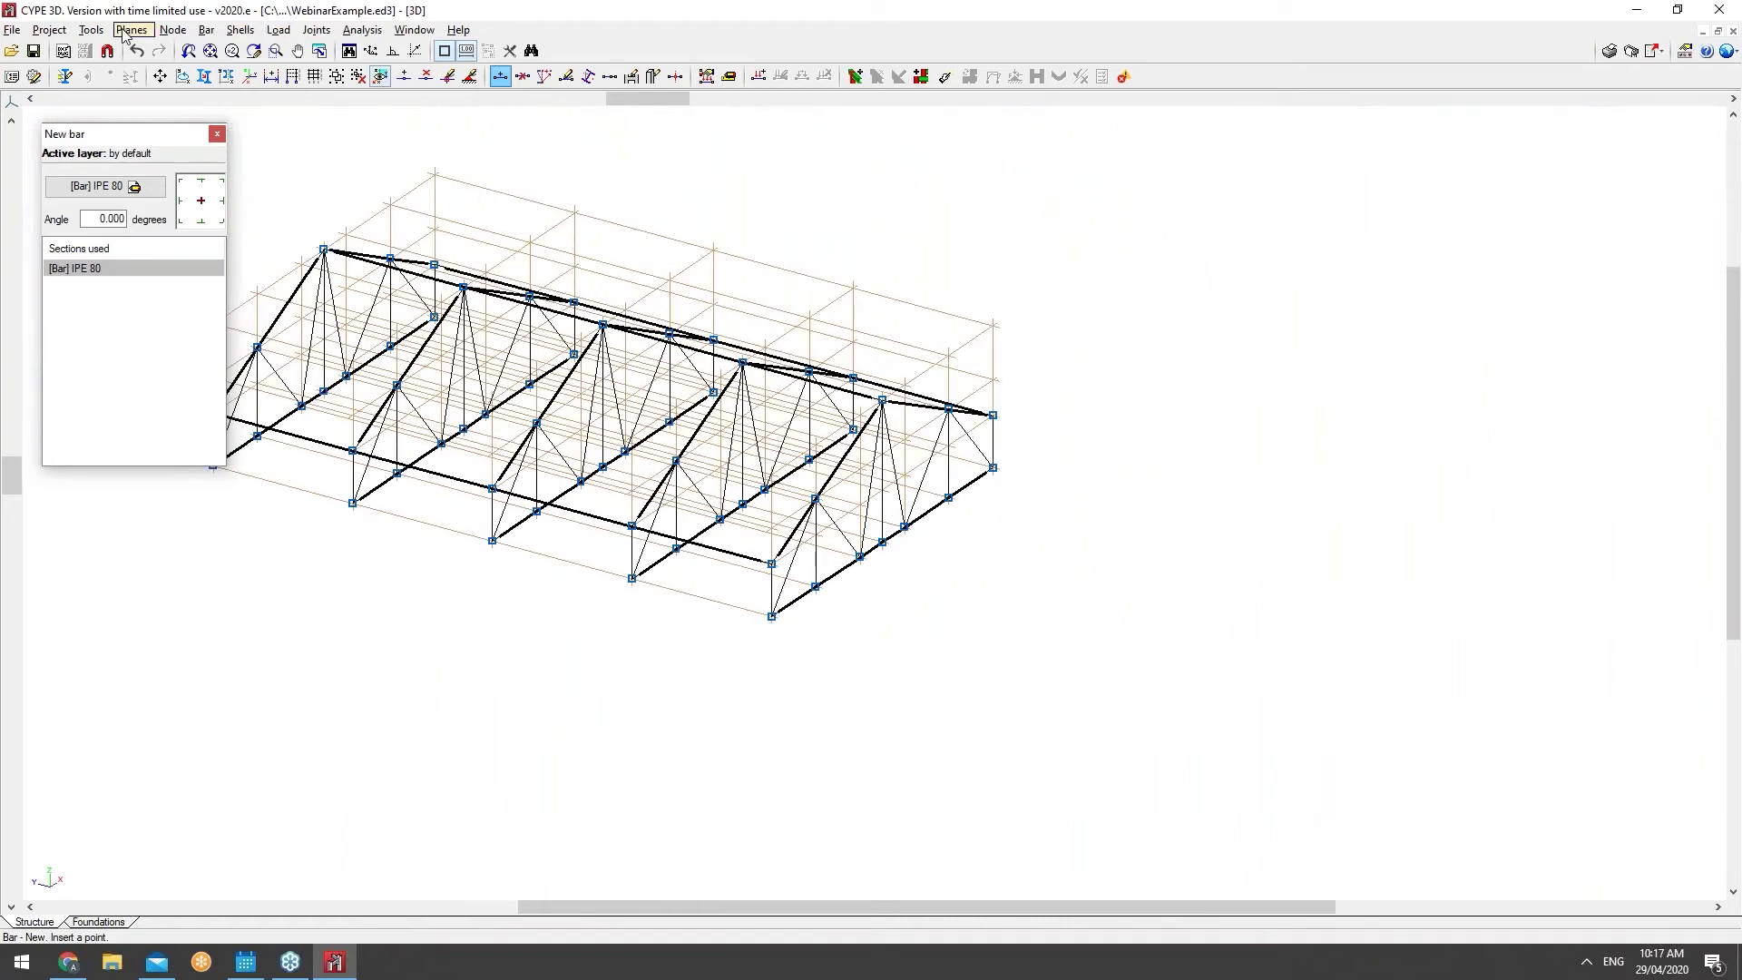
Step: Open the complete structure in 3D, orbit to the front to examine the ridge and eaves bars, and close the view
click(92, 30)
mouse_move(188, 430)
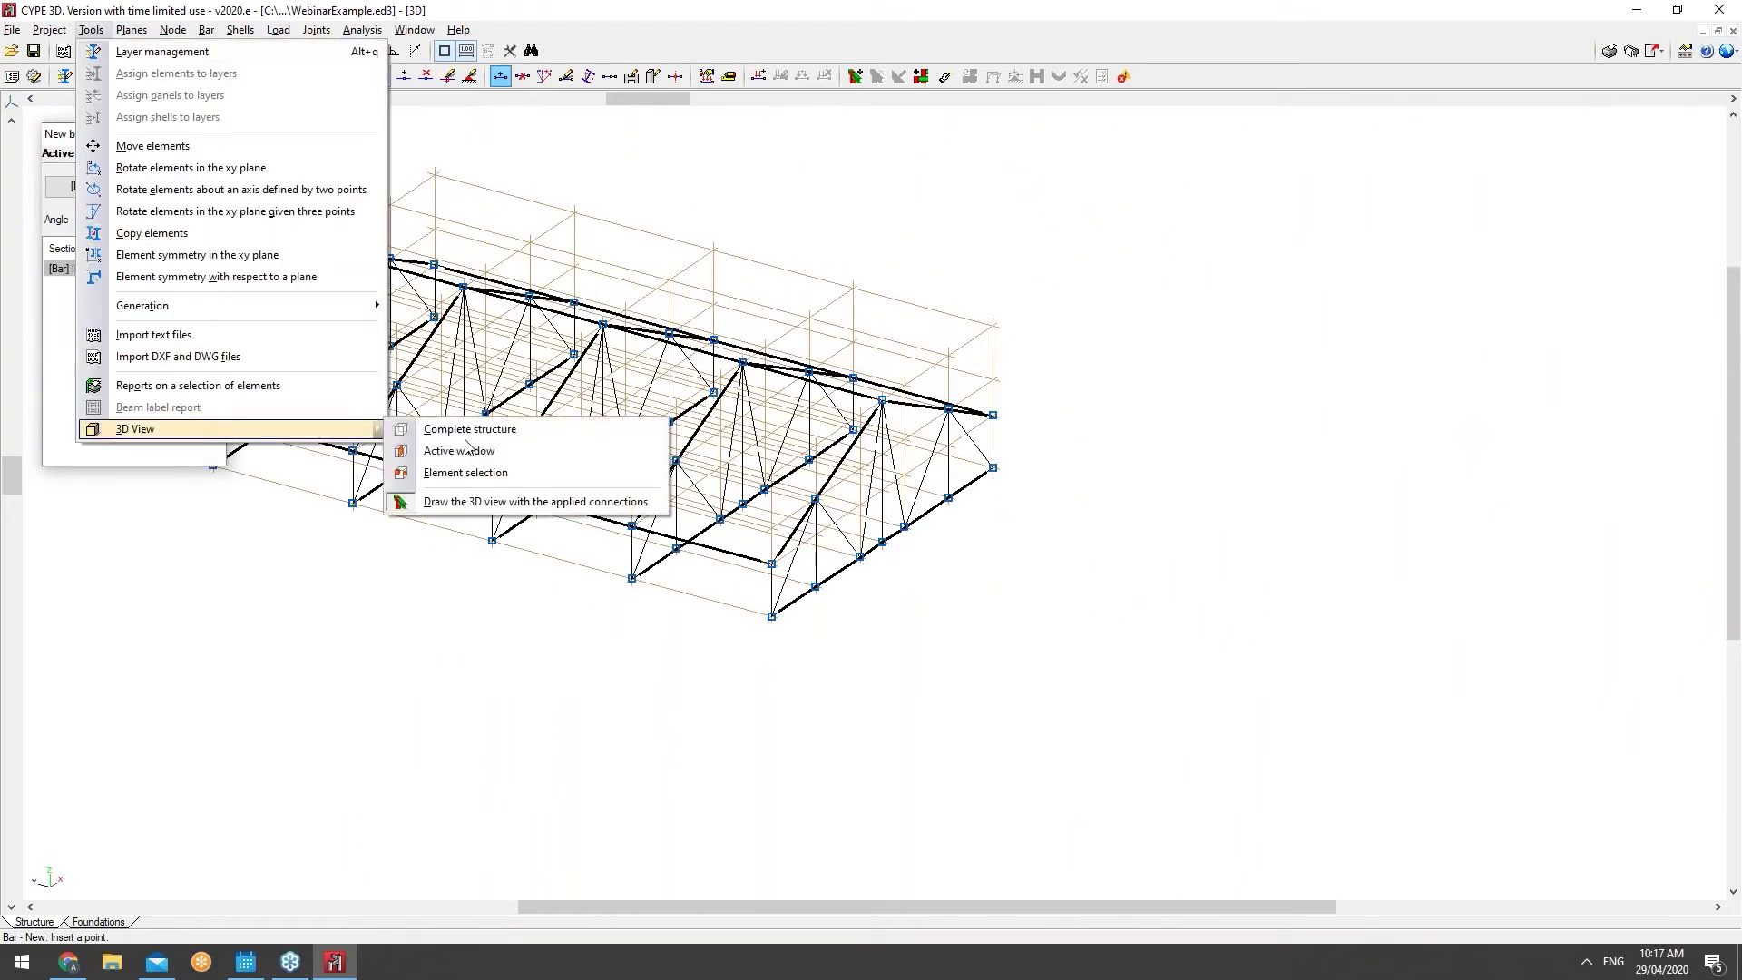
click(444, 428)
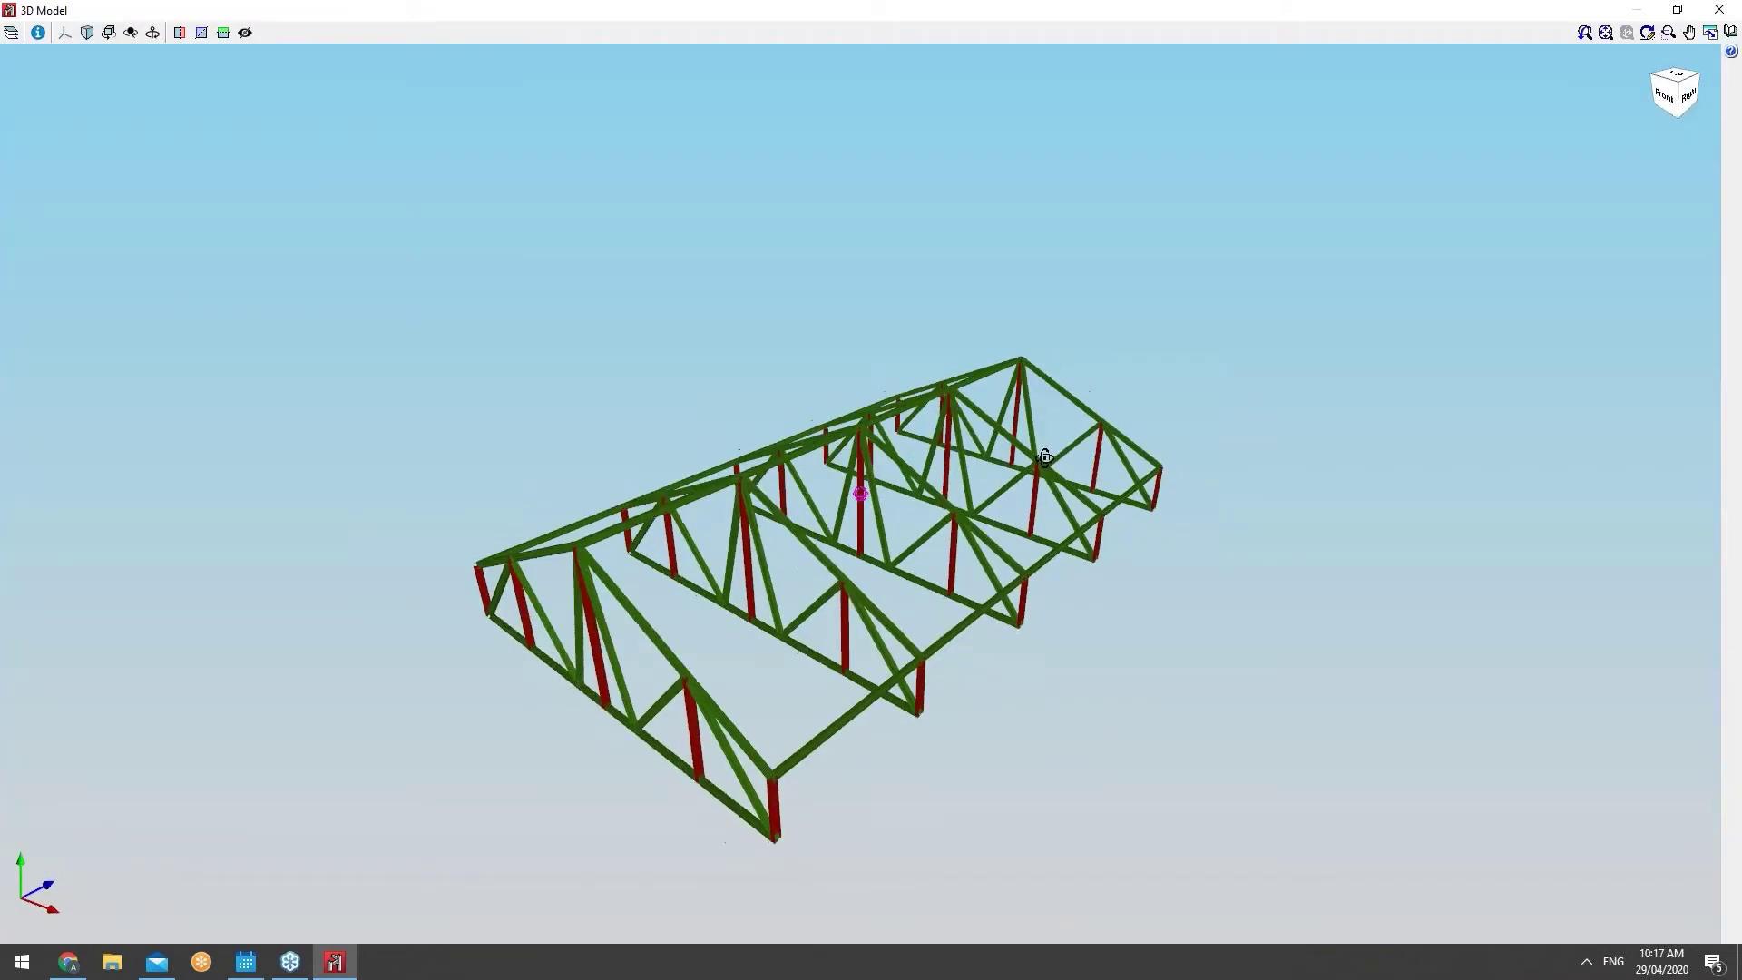
mouse_move(1197, 443)
mouse_down()
mouse_move(1237, 466)
mouse_move(1197, 445)
mouse_move(812, 536)
mouse_move(1101, 519)
mouse_up()
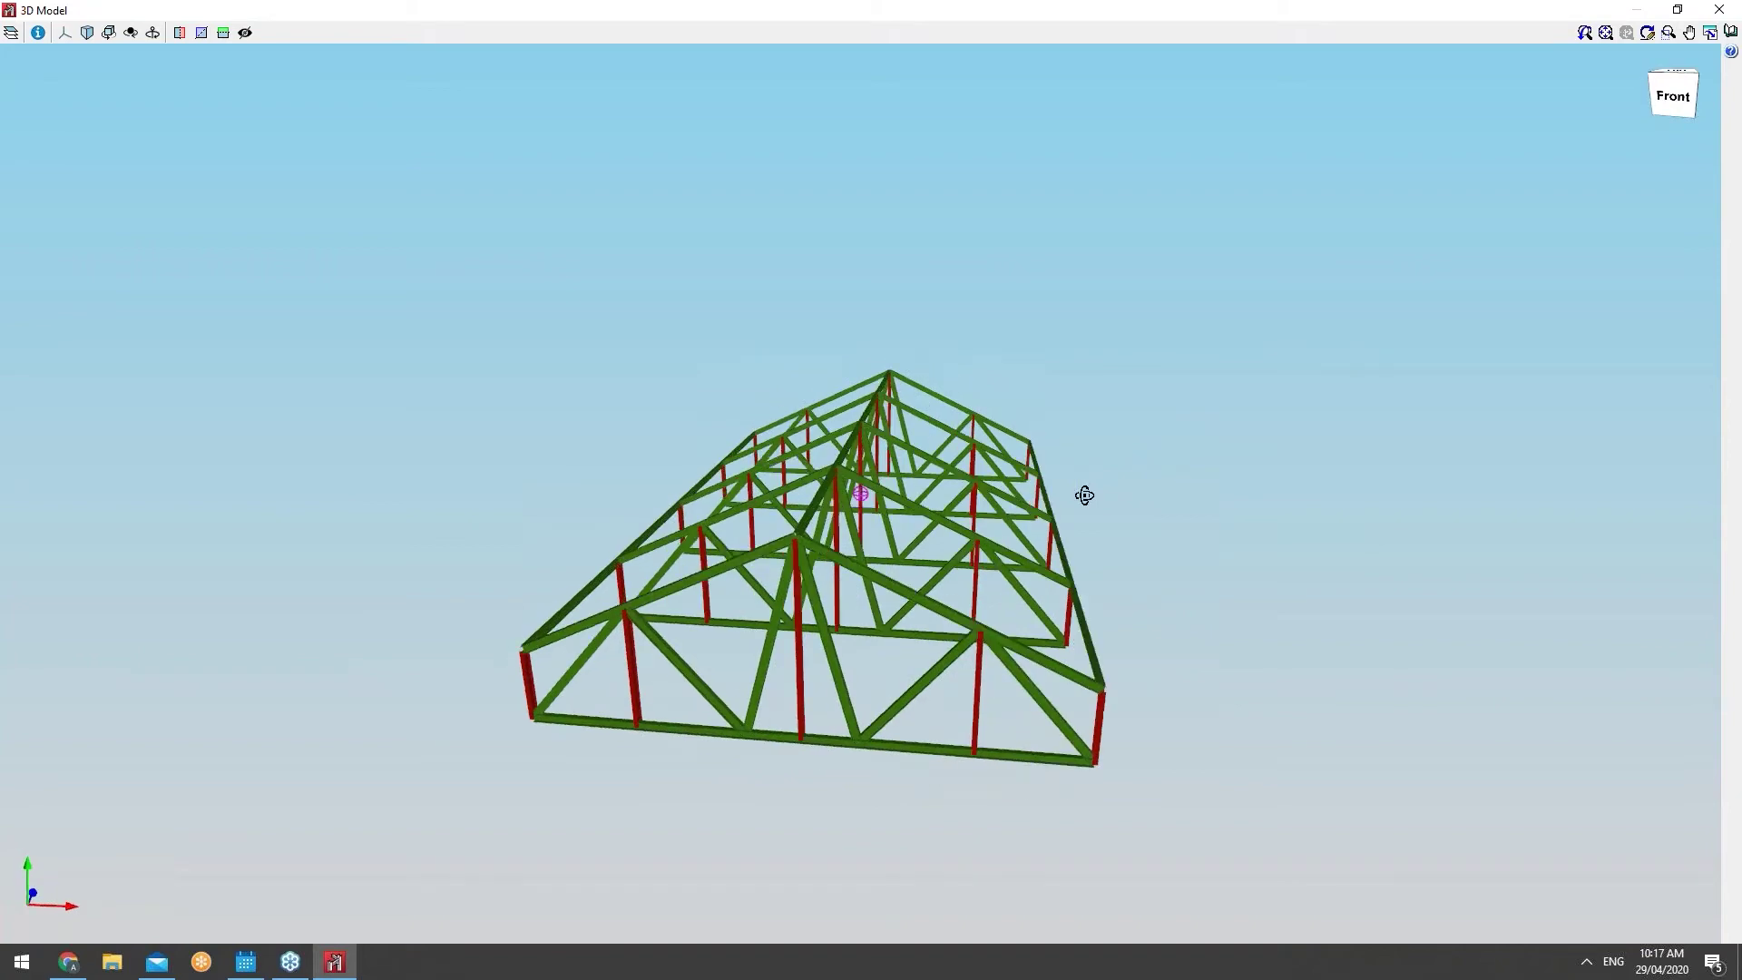
click(1715, 9)
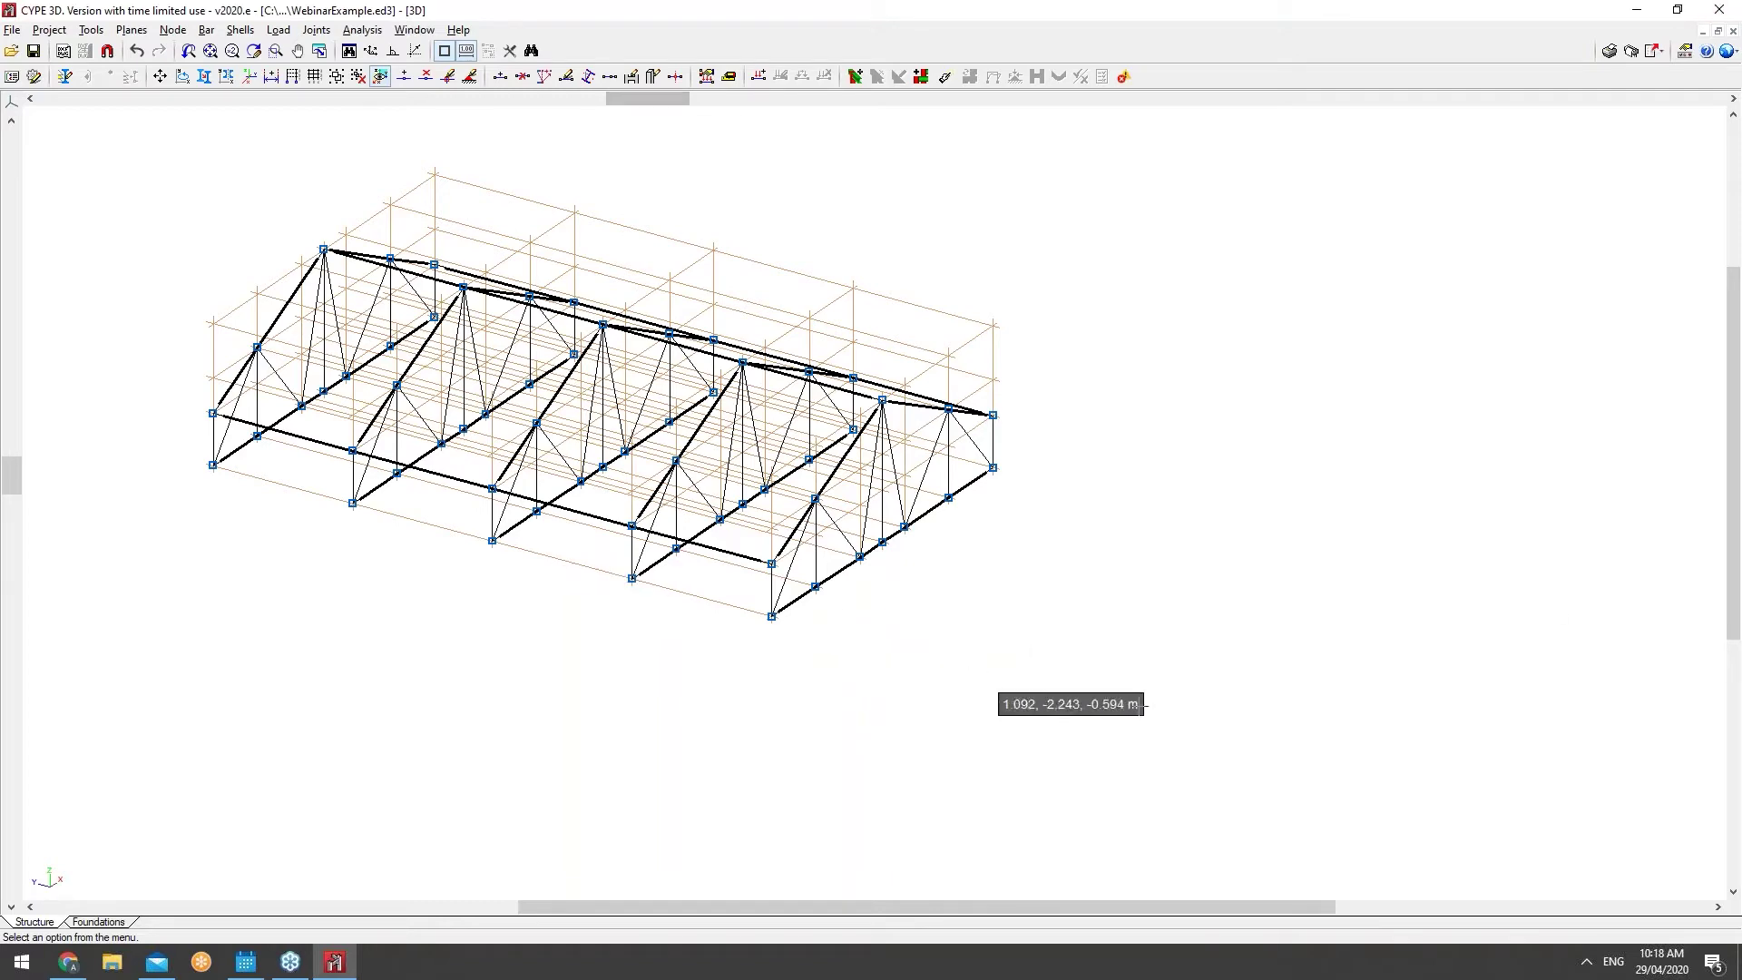
scroll(1154, 710, down, 2)
scroll(685, 558, up, 2)
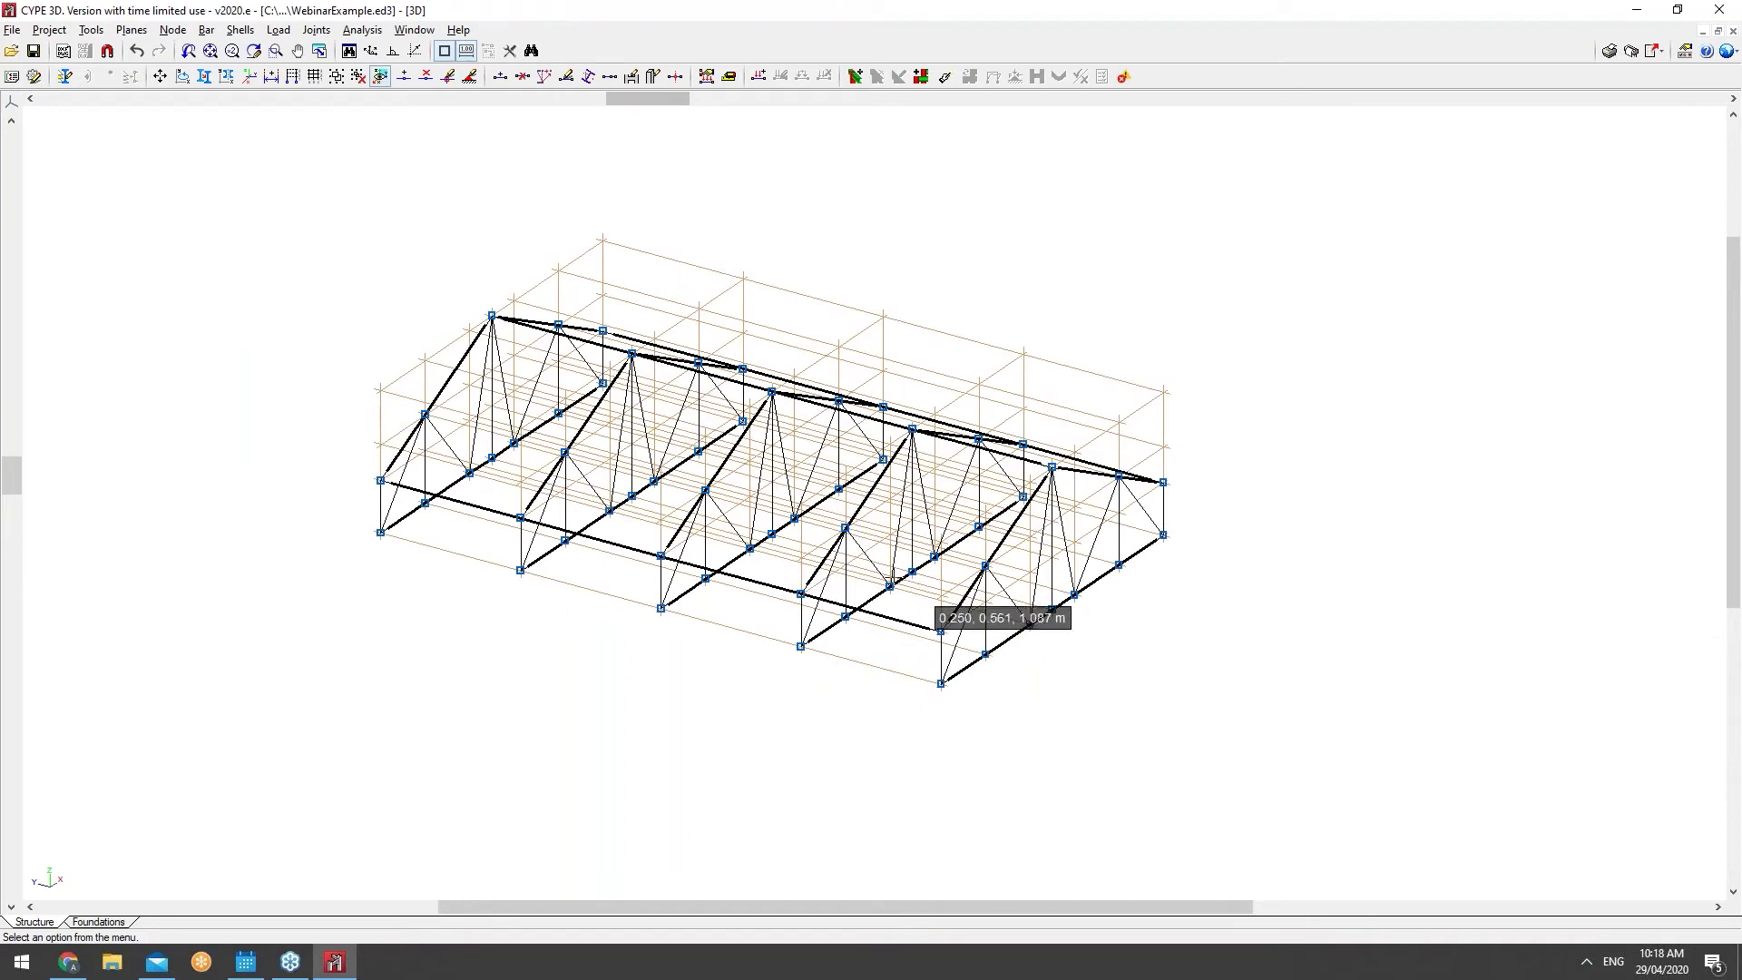
scroll(661, 505, up, 3)
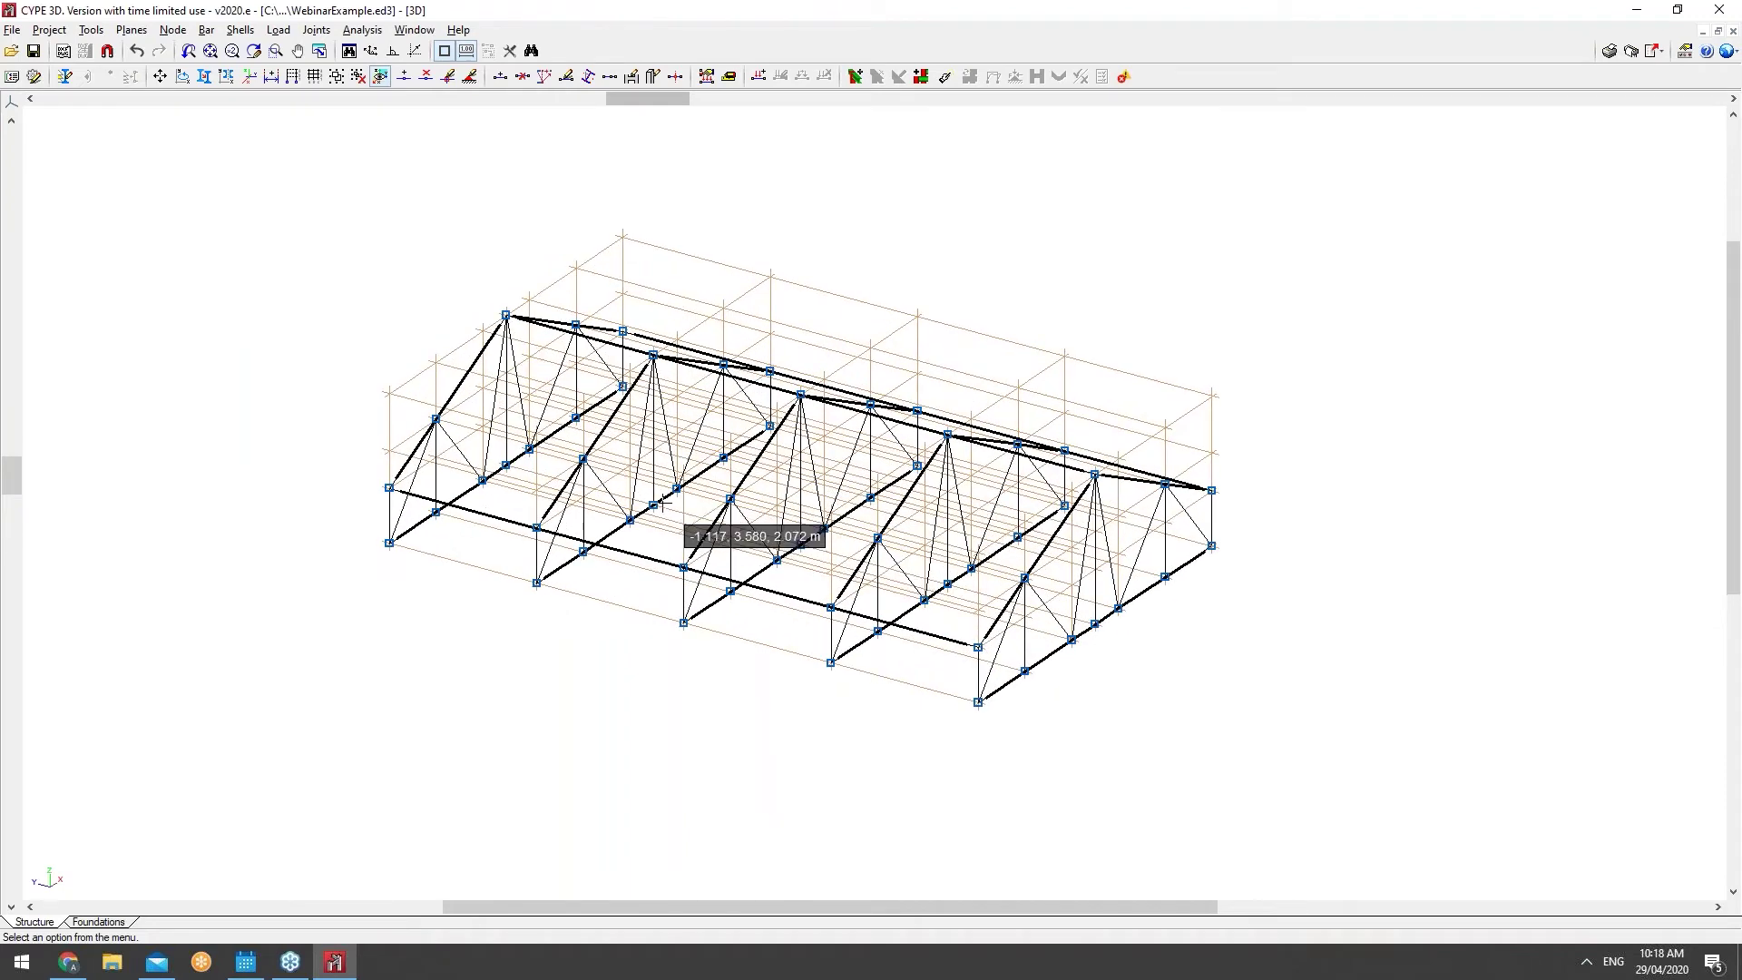
Step: Save the WebinarExample roof project and exit the program
click(13, 29)
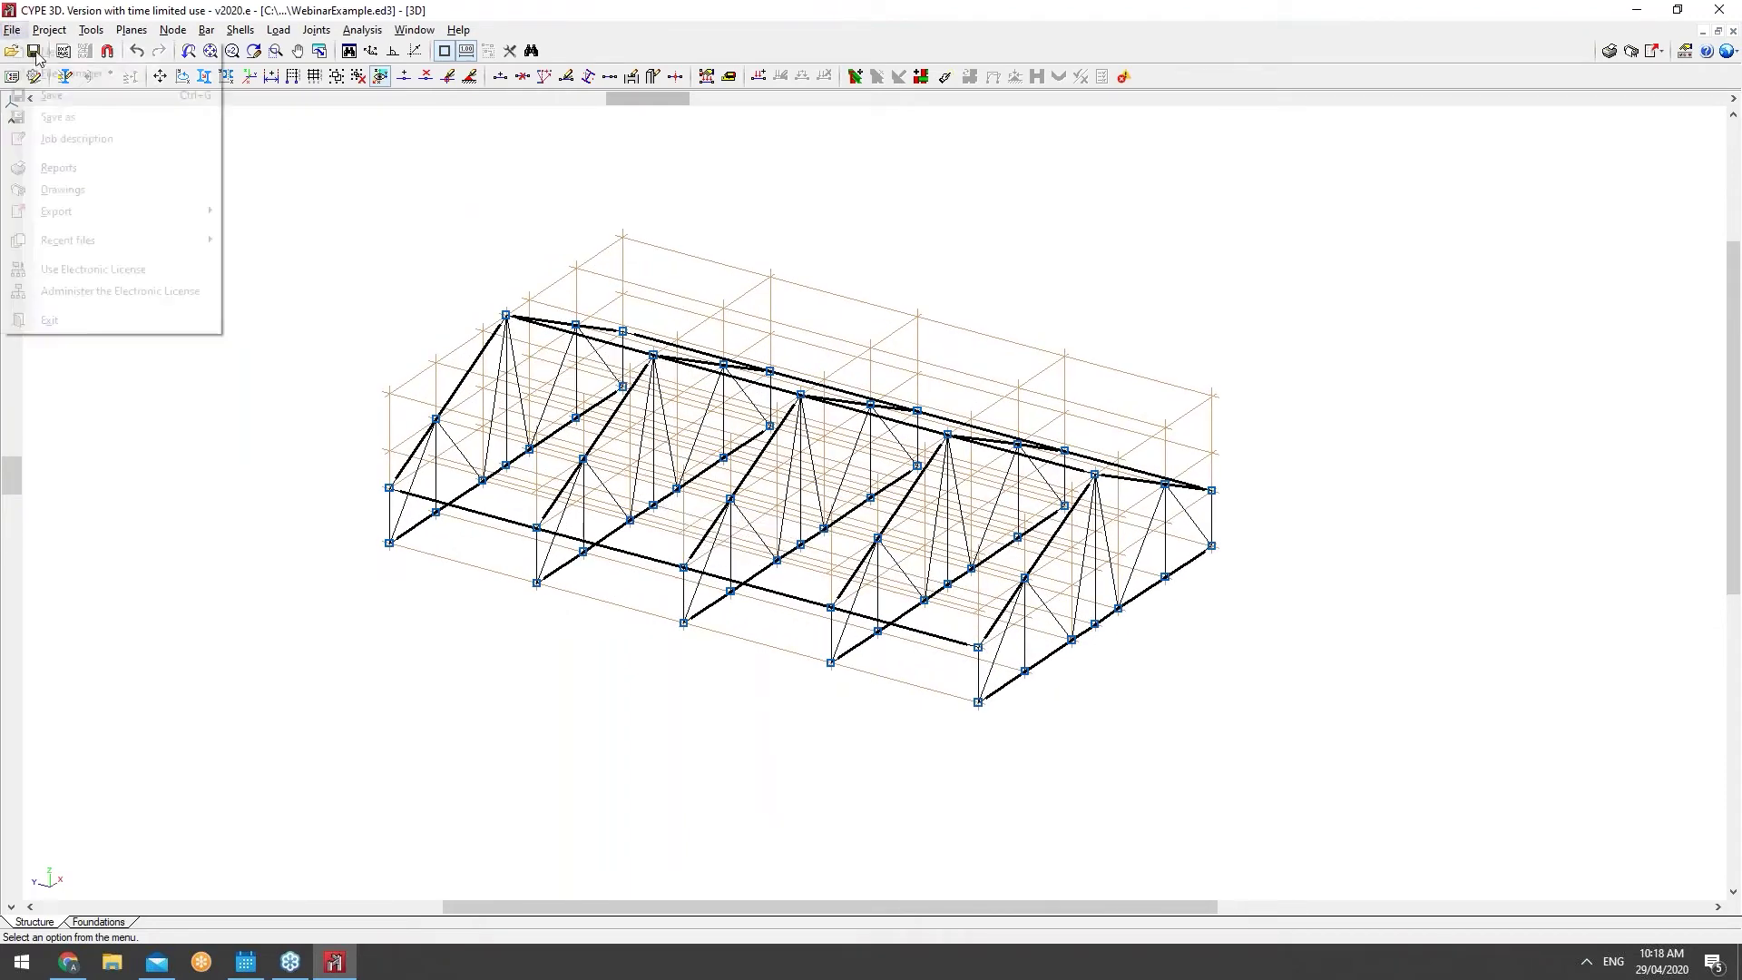
click(56, 95)
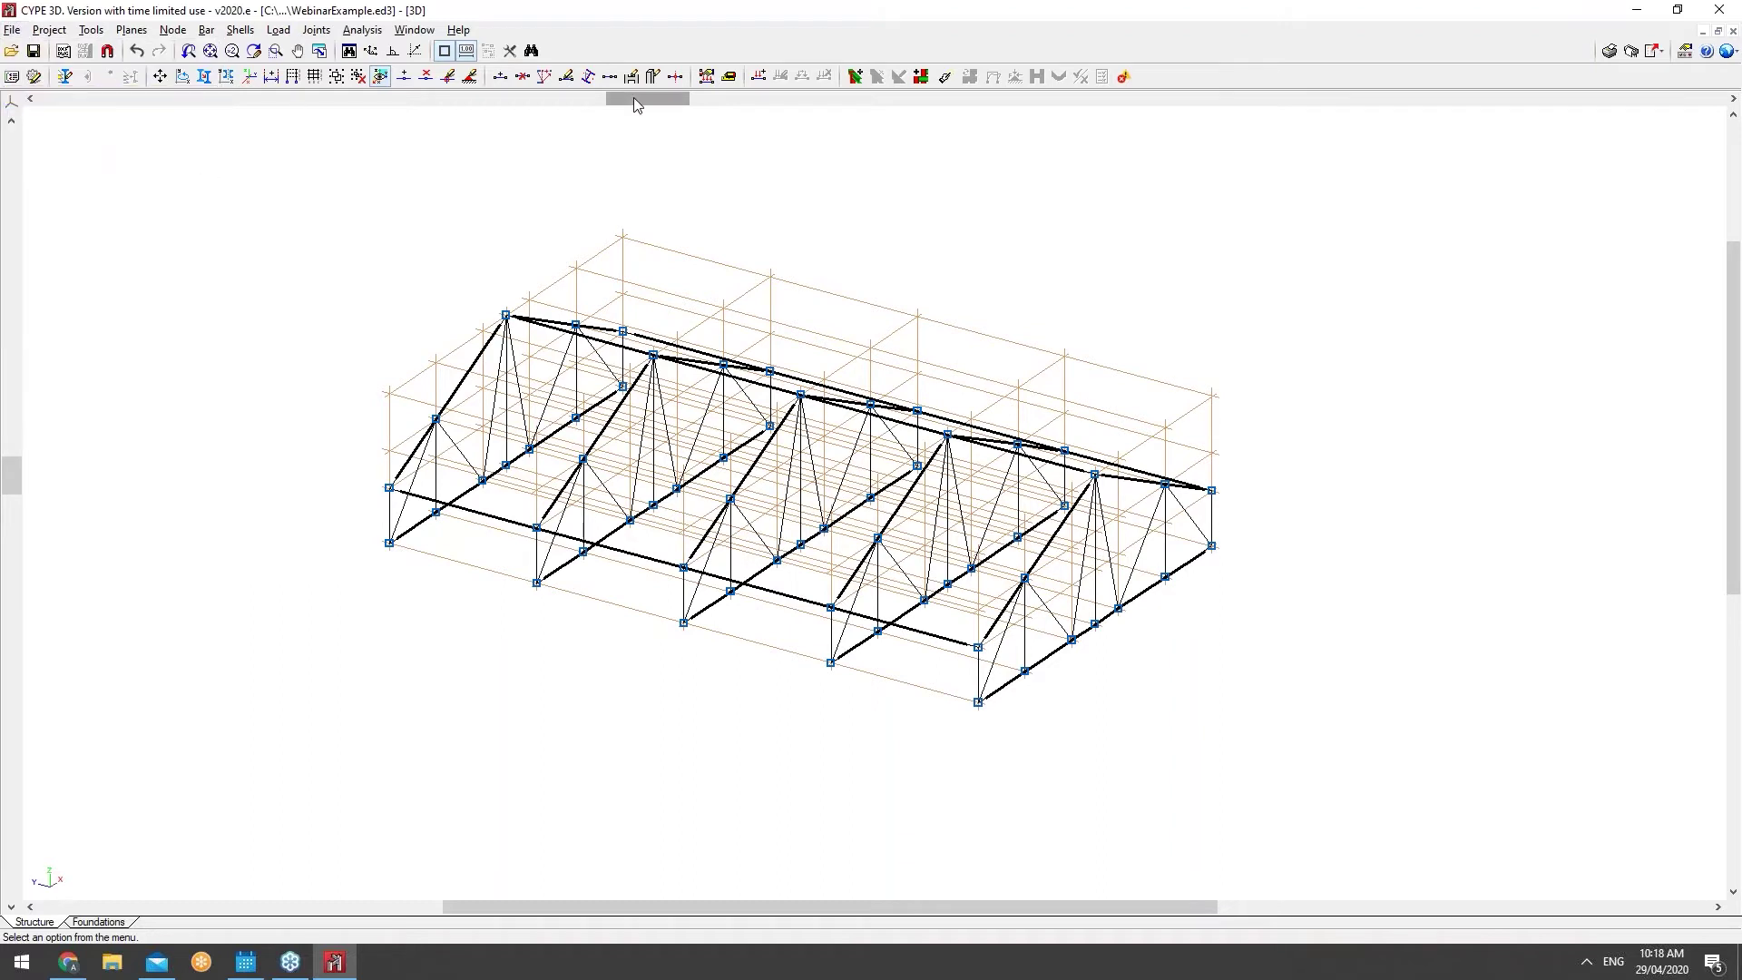
click(1717, 12)
click(814, 522)
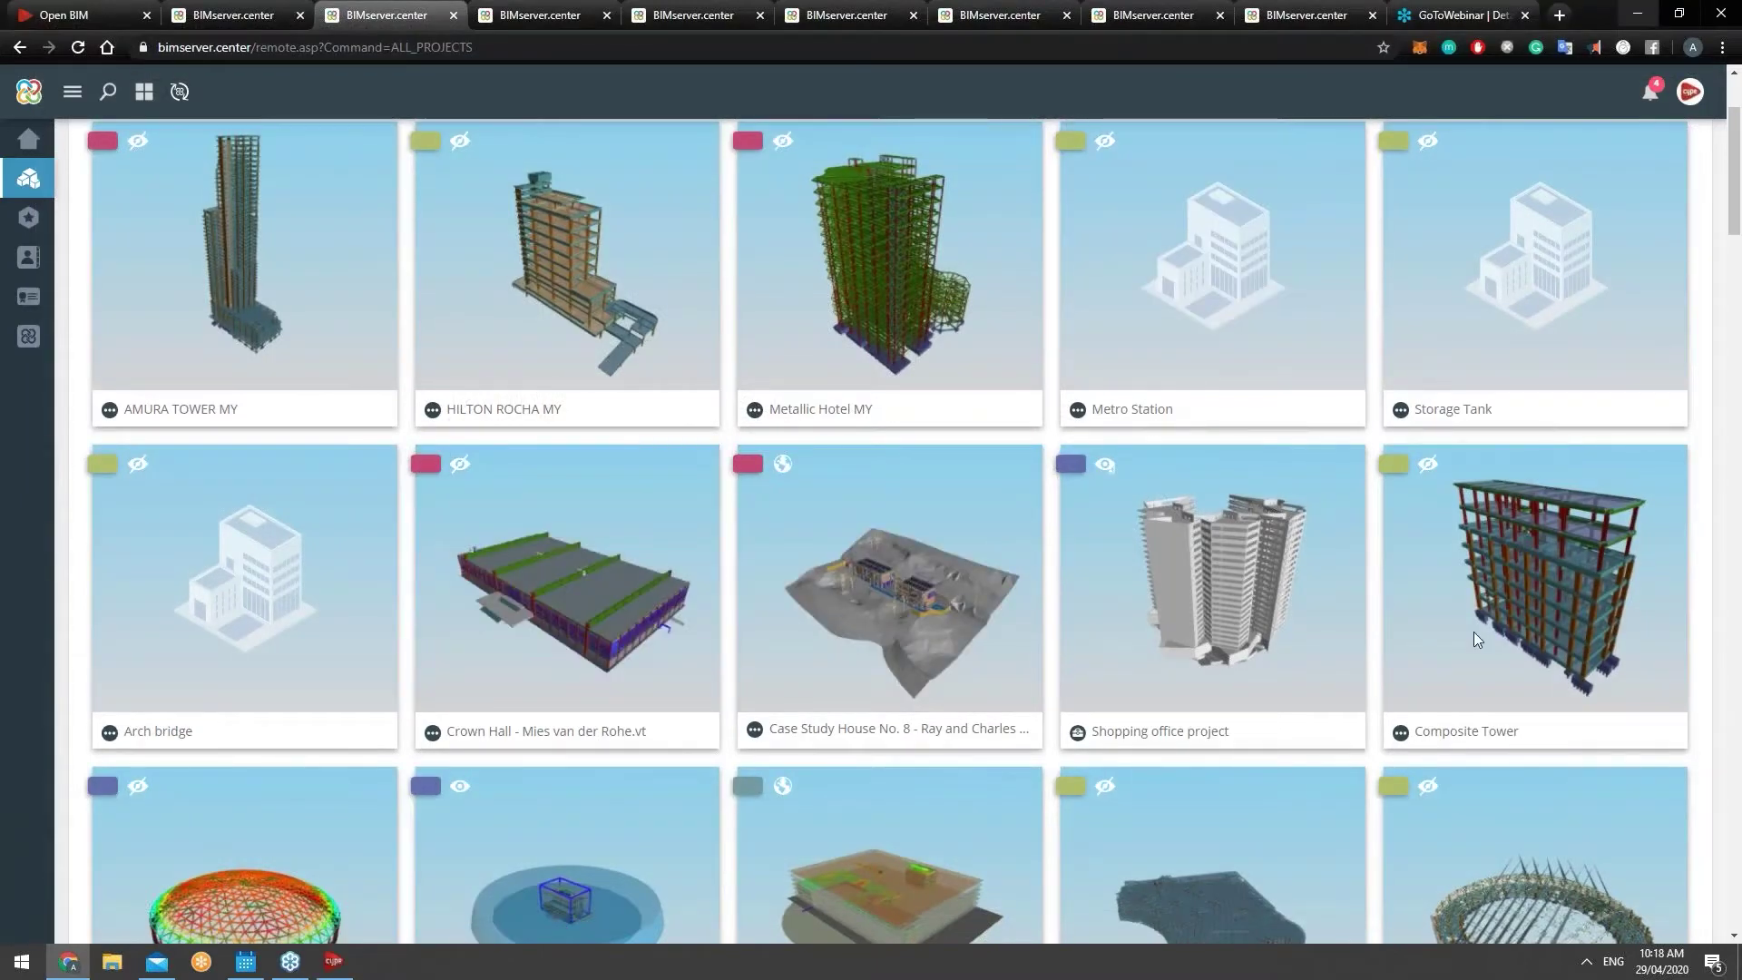
Step: Switch to the CYPE launcher, open CYPECAD and accept its time-limited version notice
click(1587, 962)
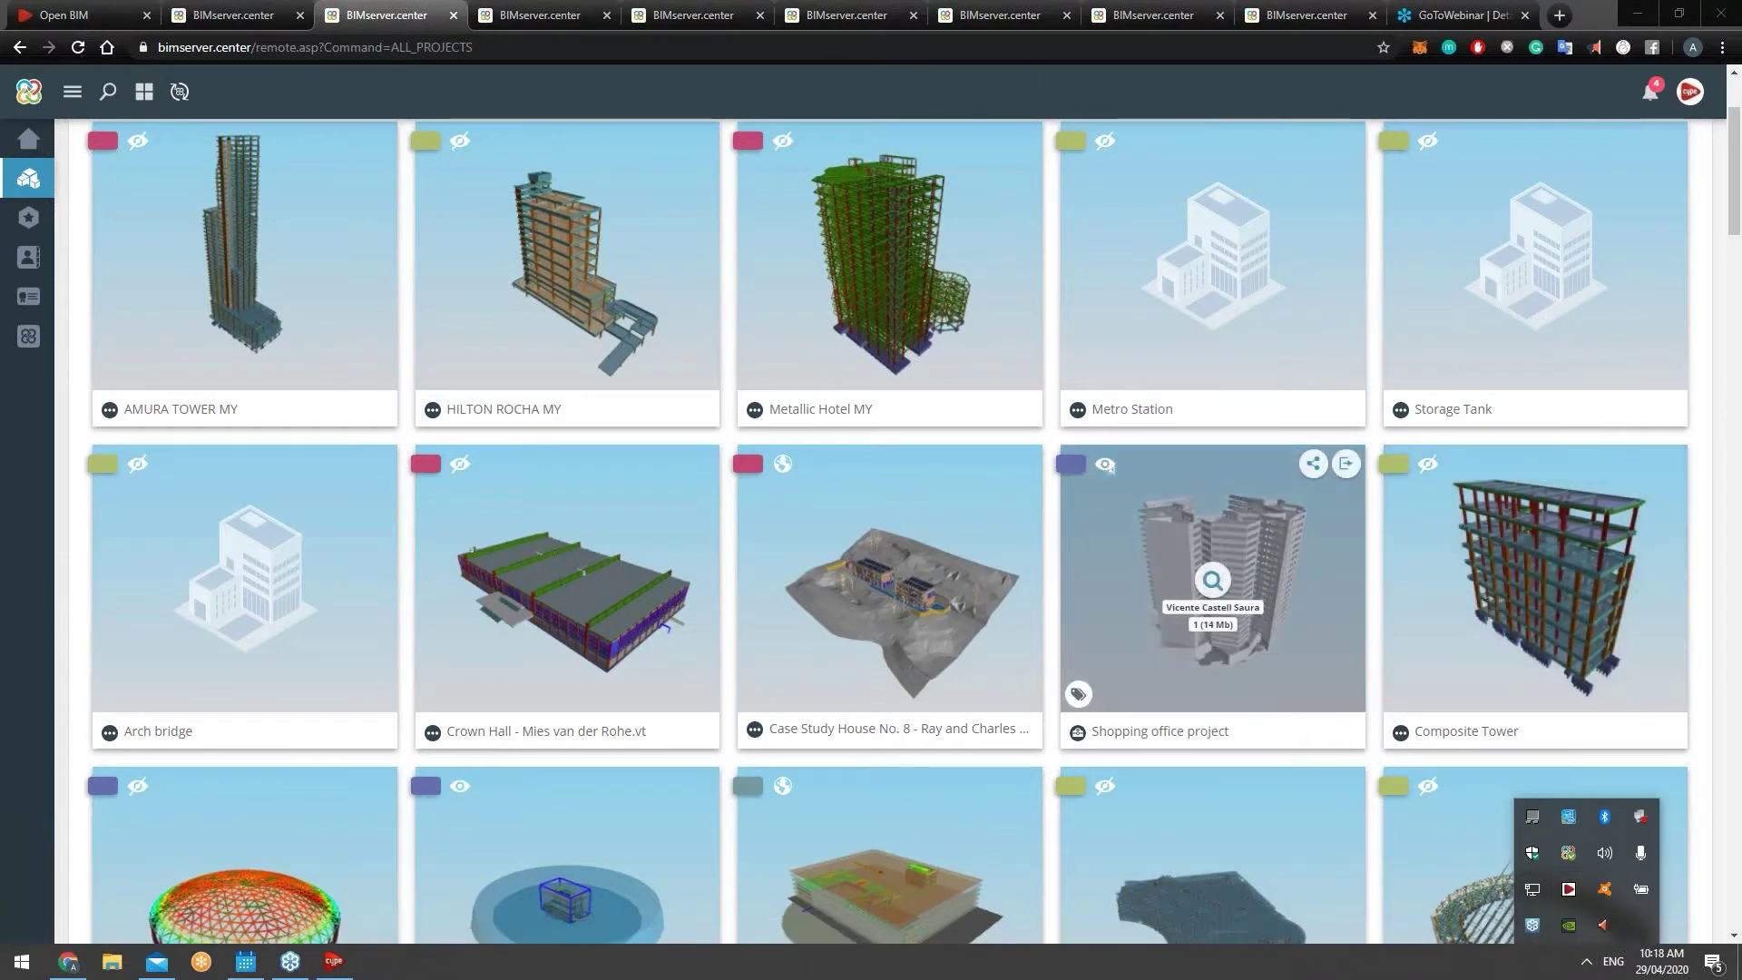
click(334, 961)
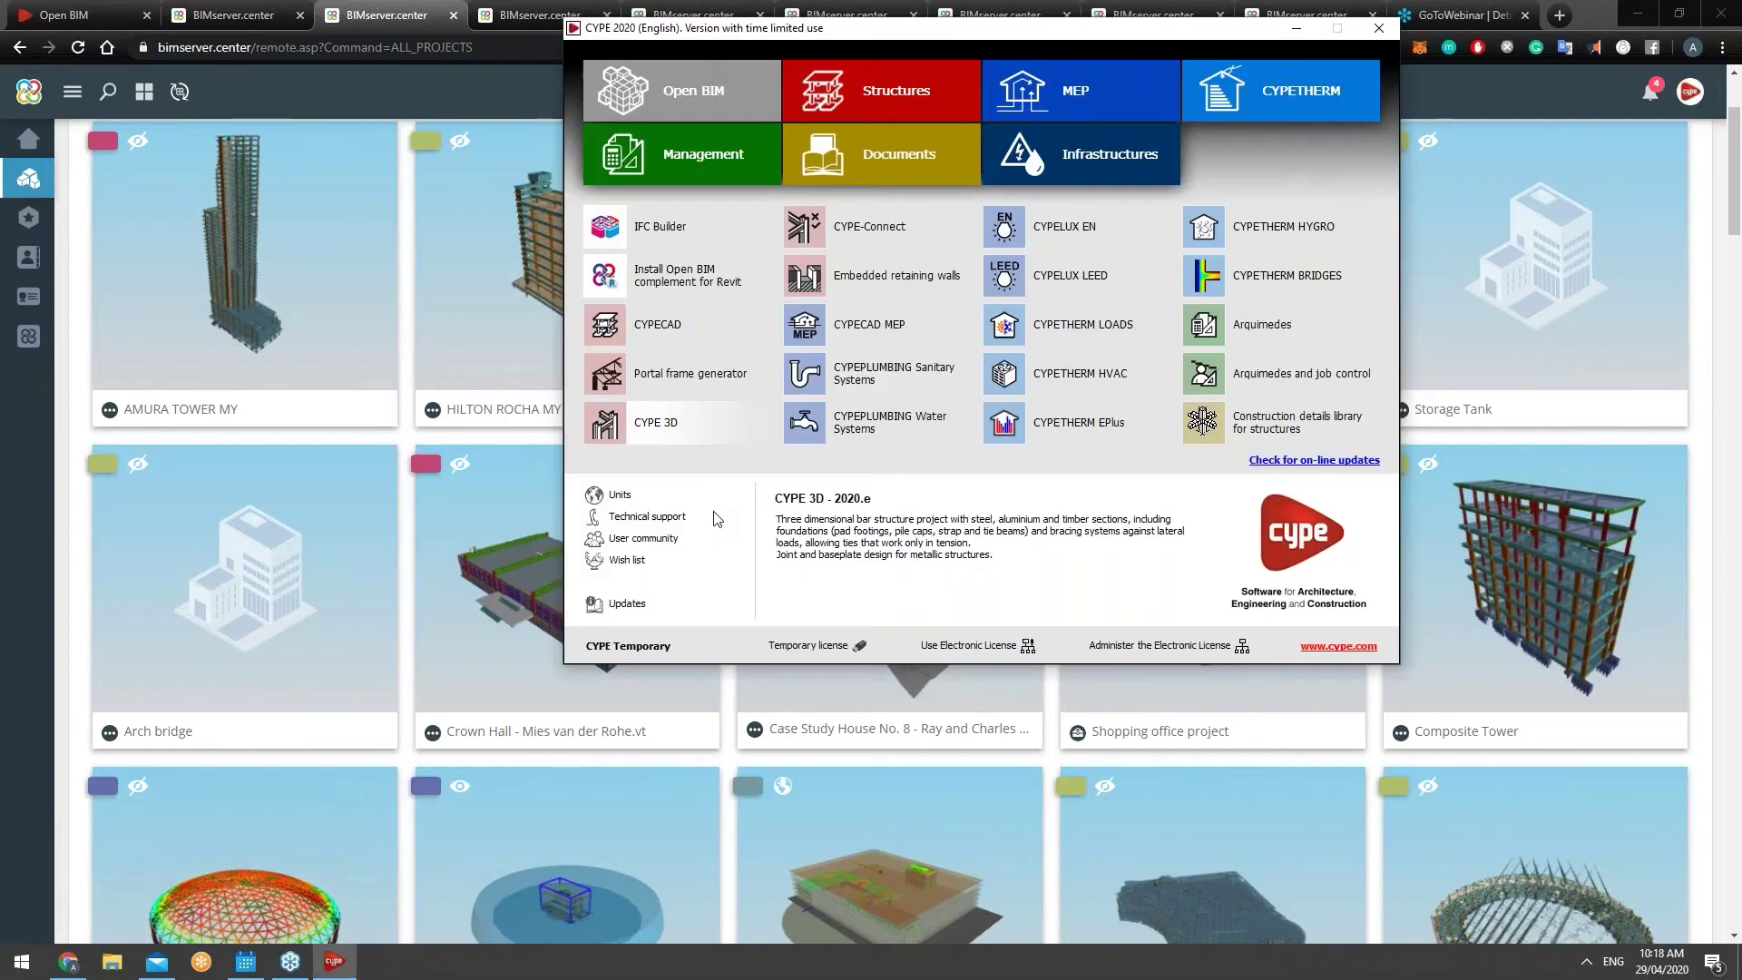
click(658, 324)
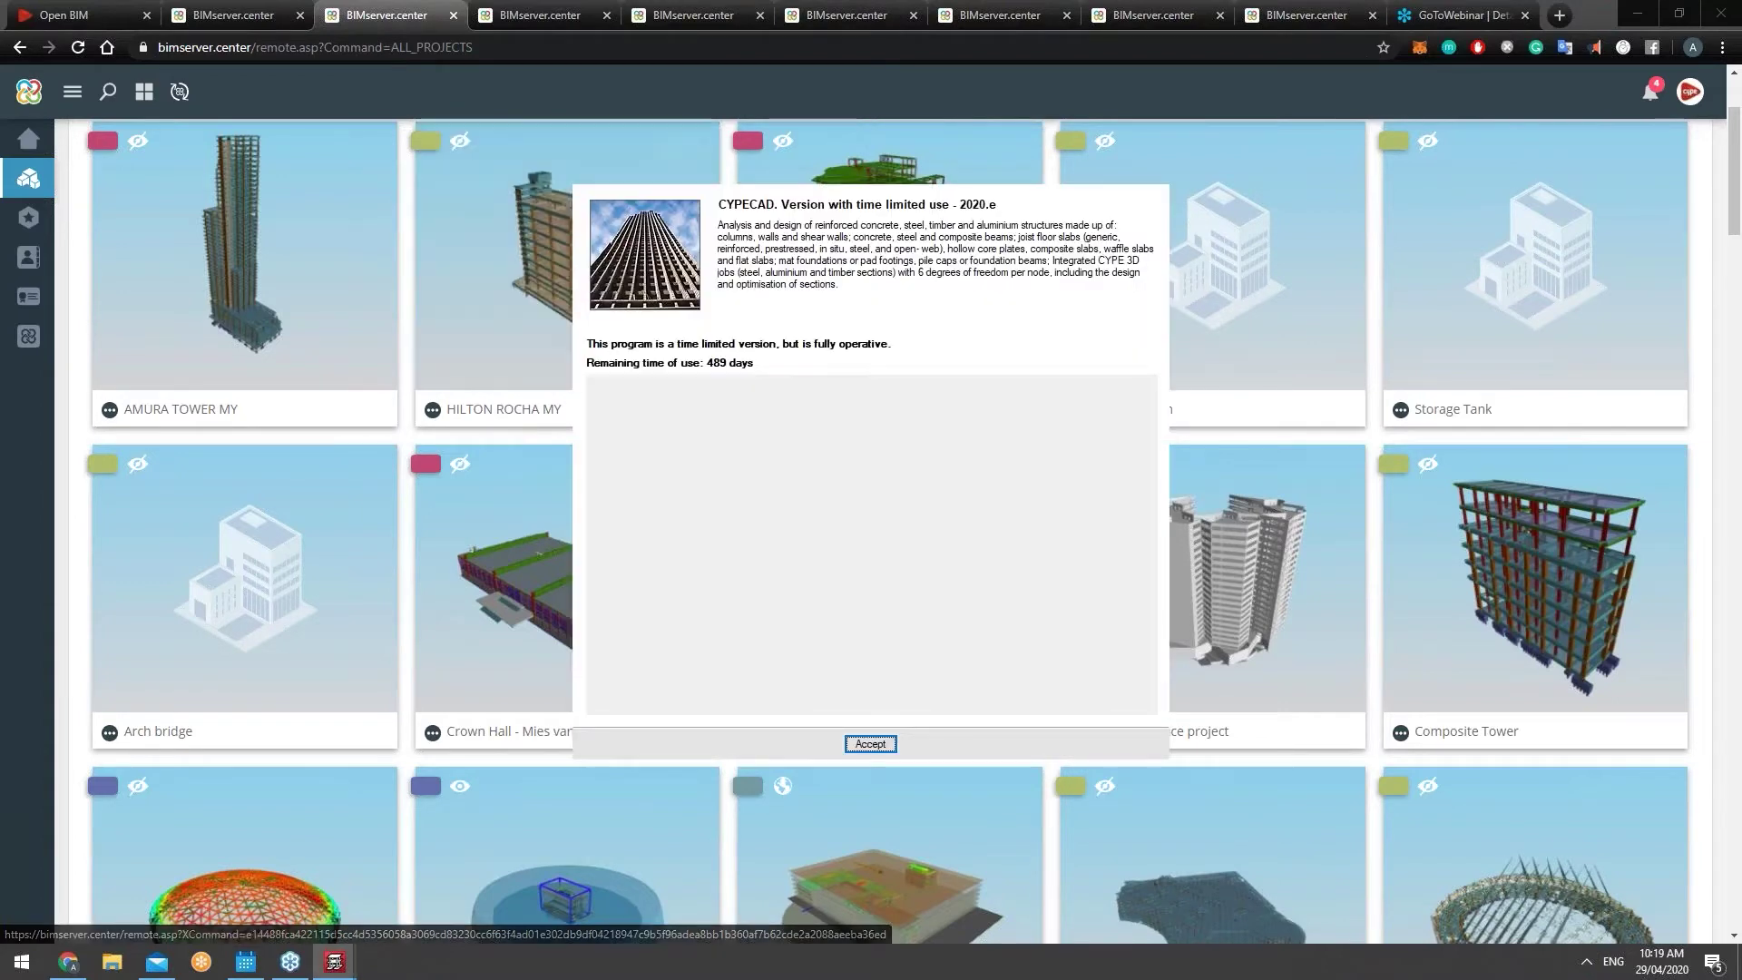
click(869, 744)
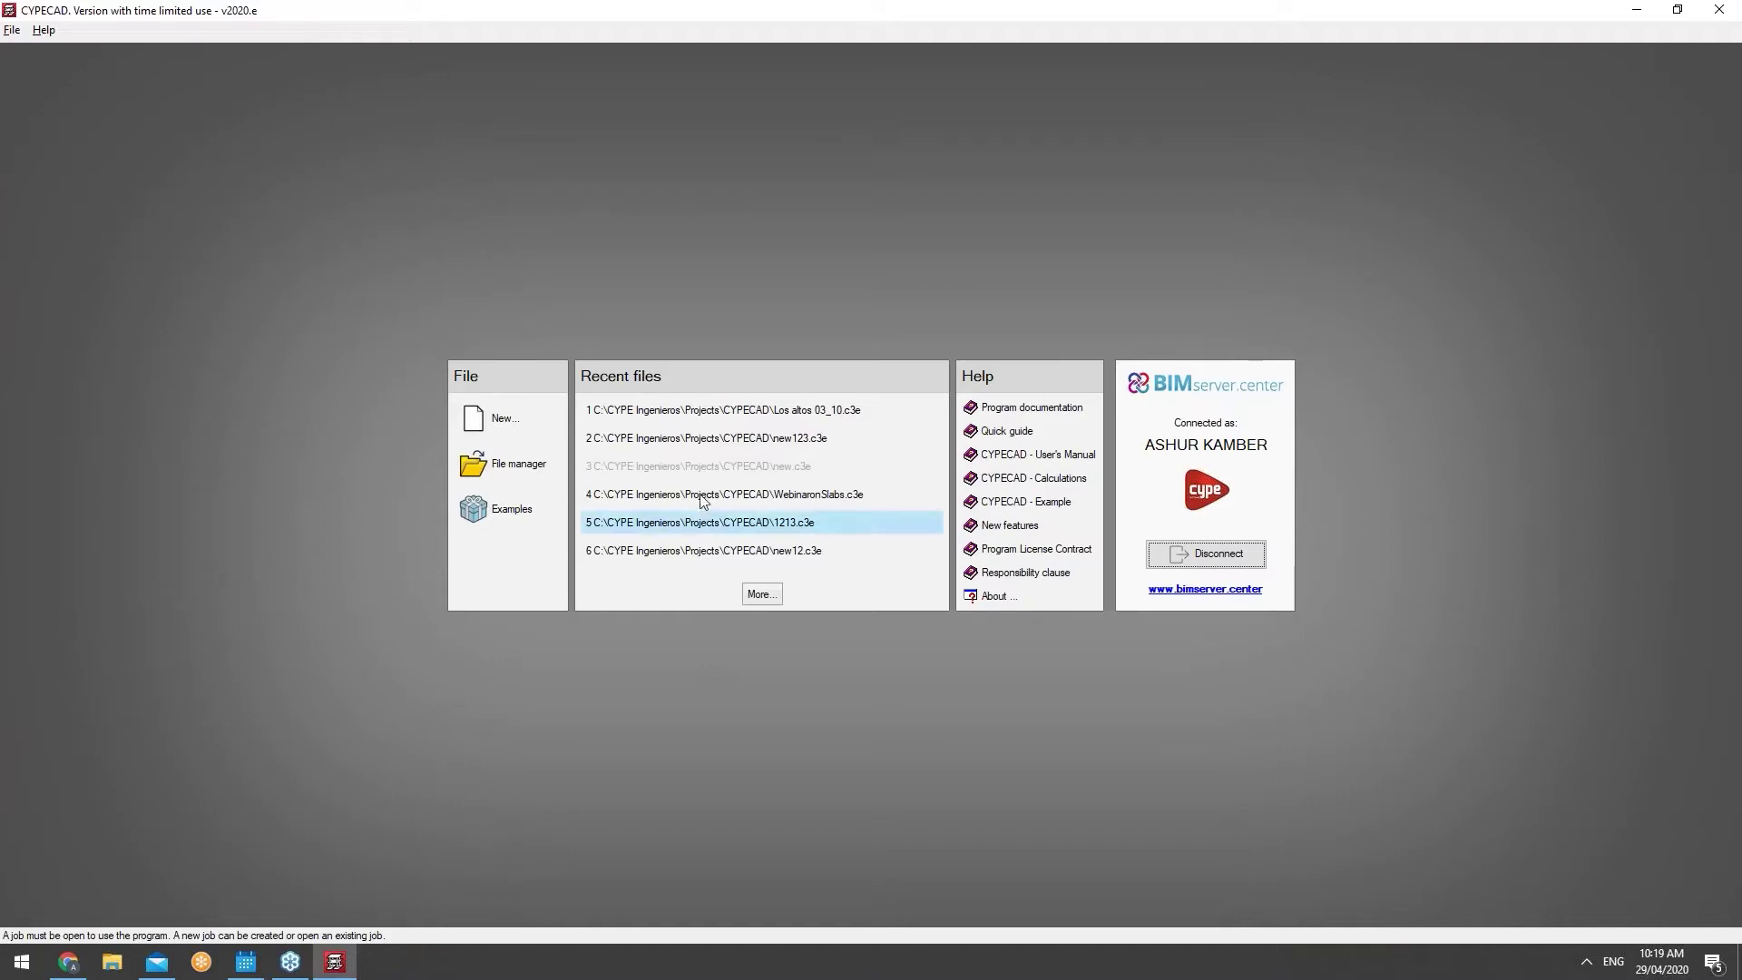
Step: Create a new project with the file name Webinar2904
click(520, 421)
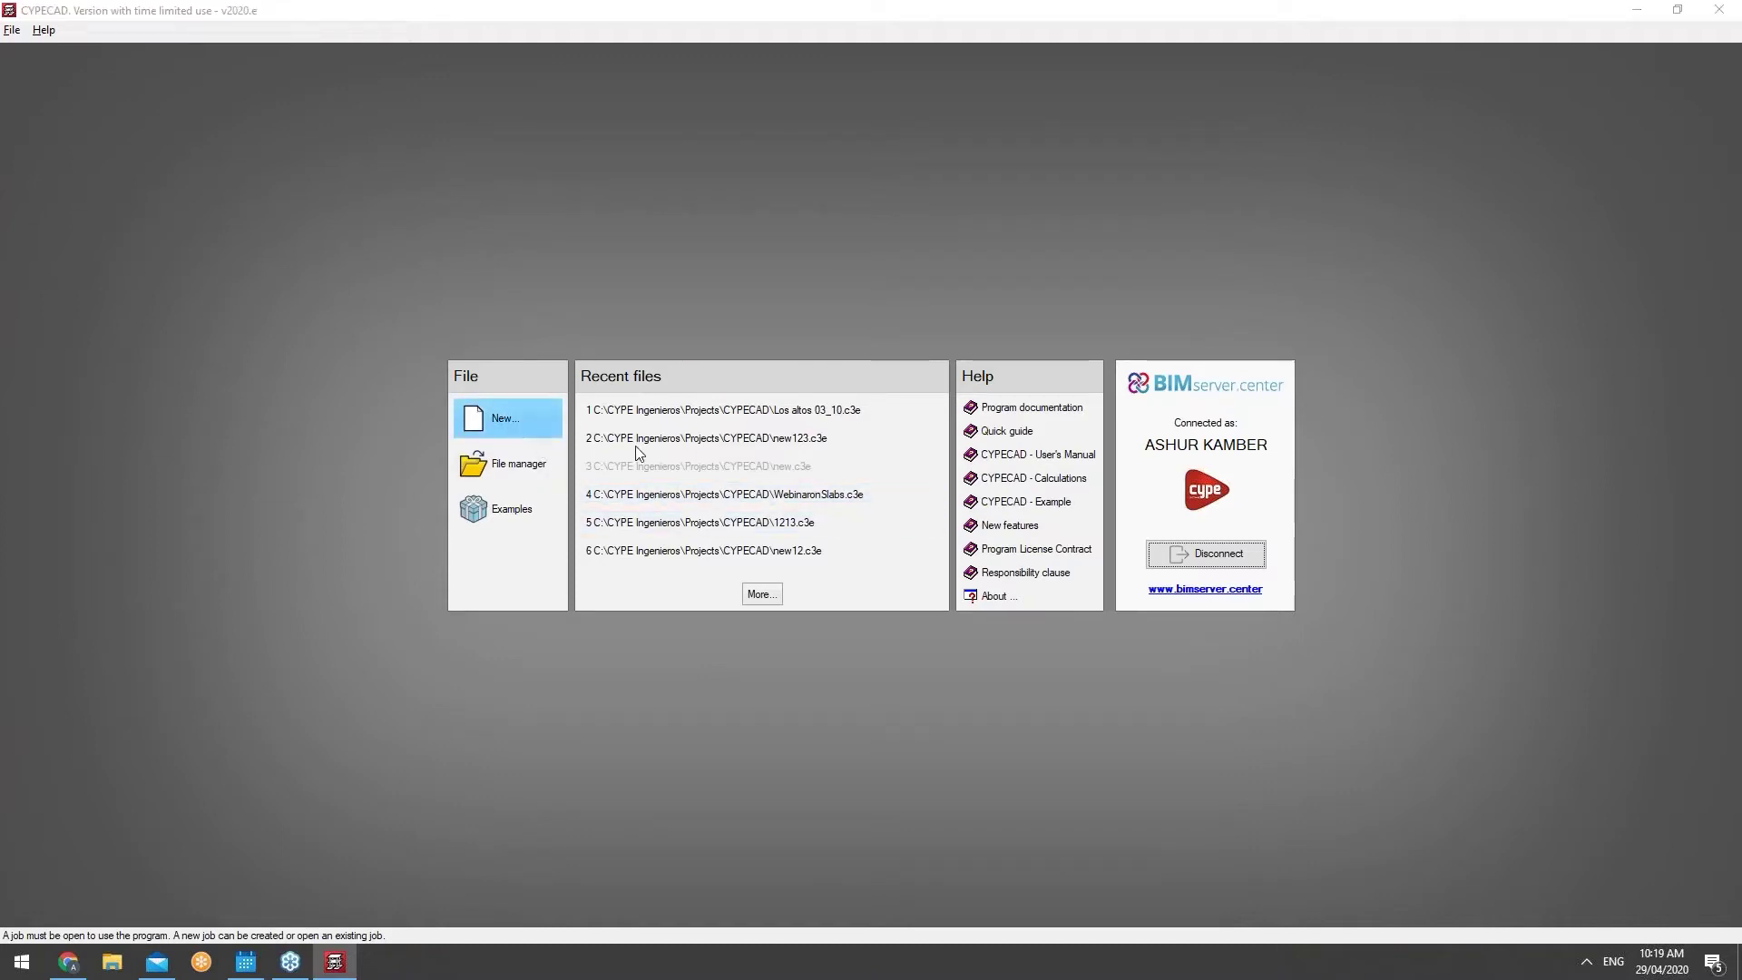
text(Webinmar)
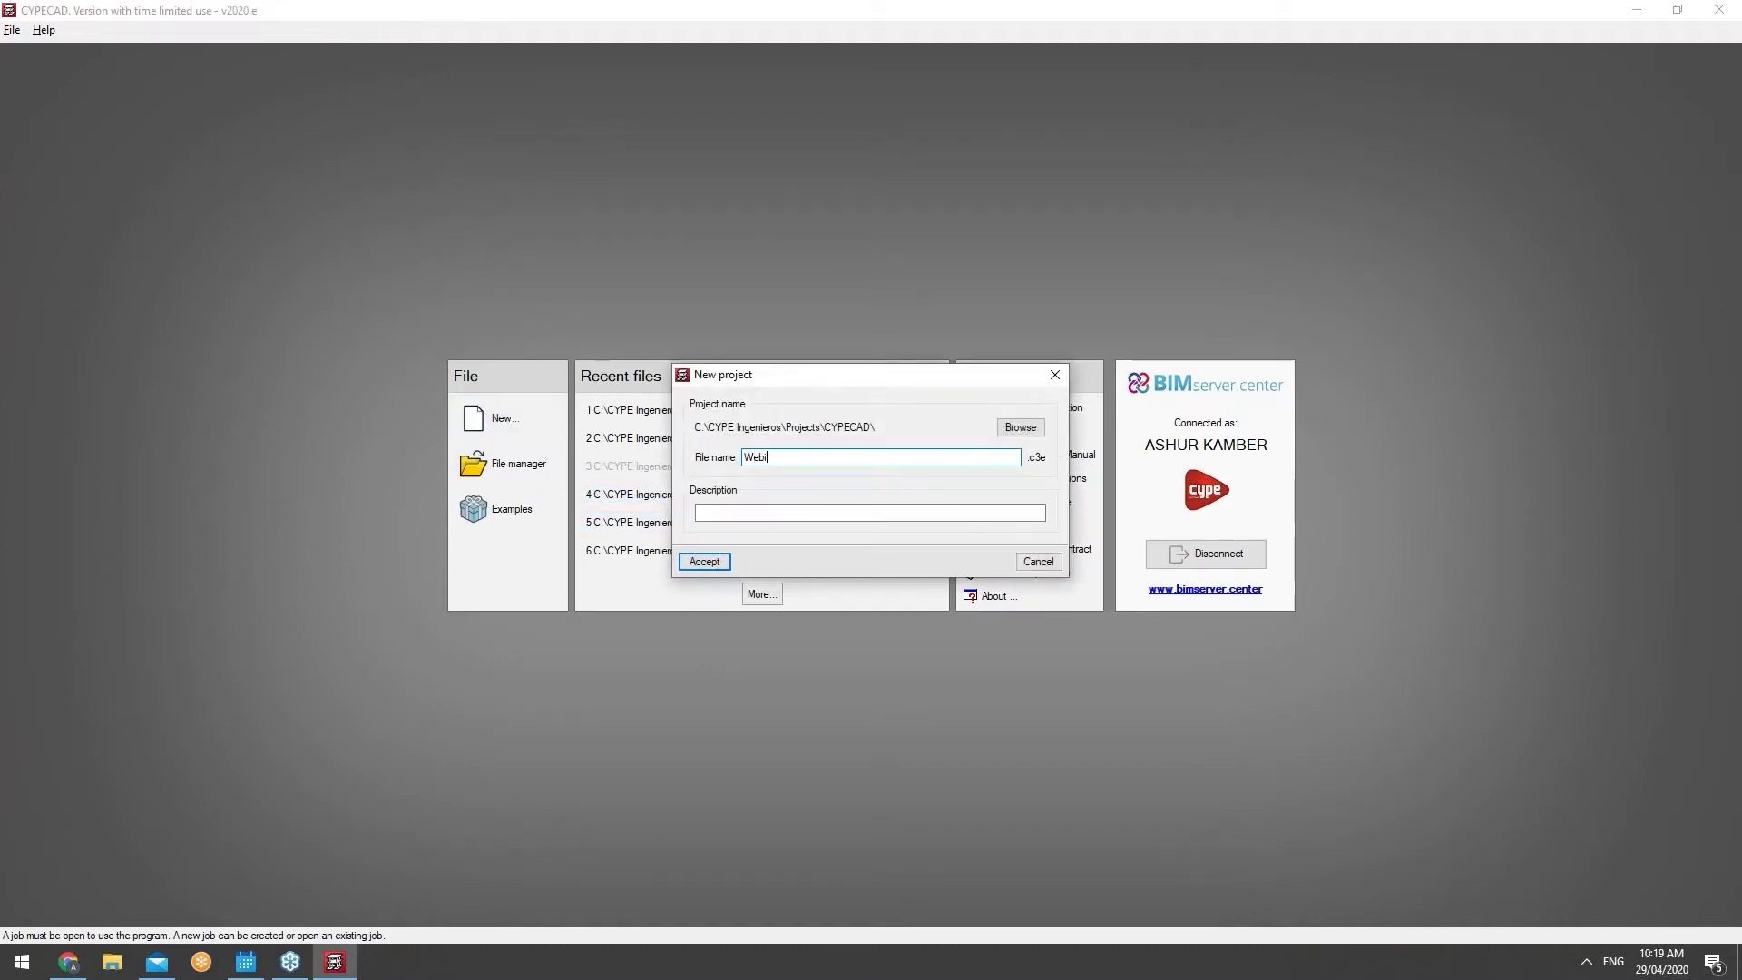
key(BackSpace)
key(BackSpace)
key(BackSpace)
text(ar2904)
click(707, 560)
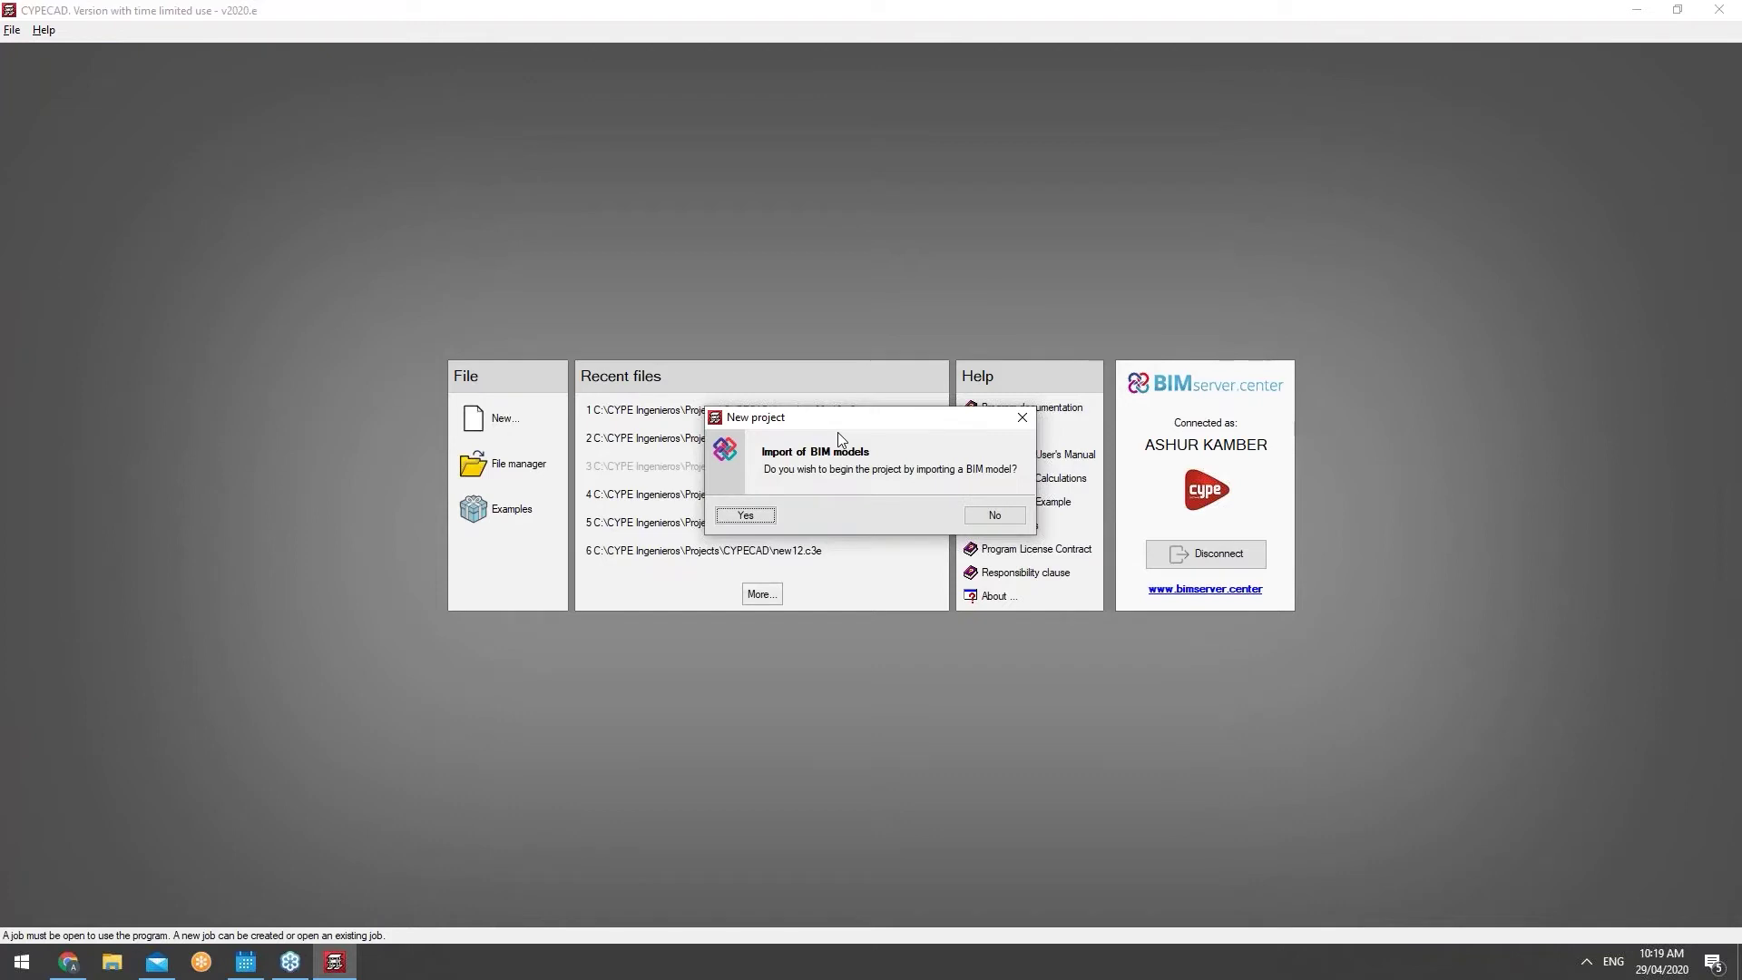
Step: Decline the BIM model import, start from an empty project, and accept the default general data and limit states
click(994, 515)
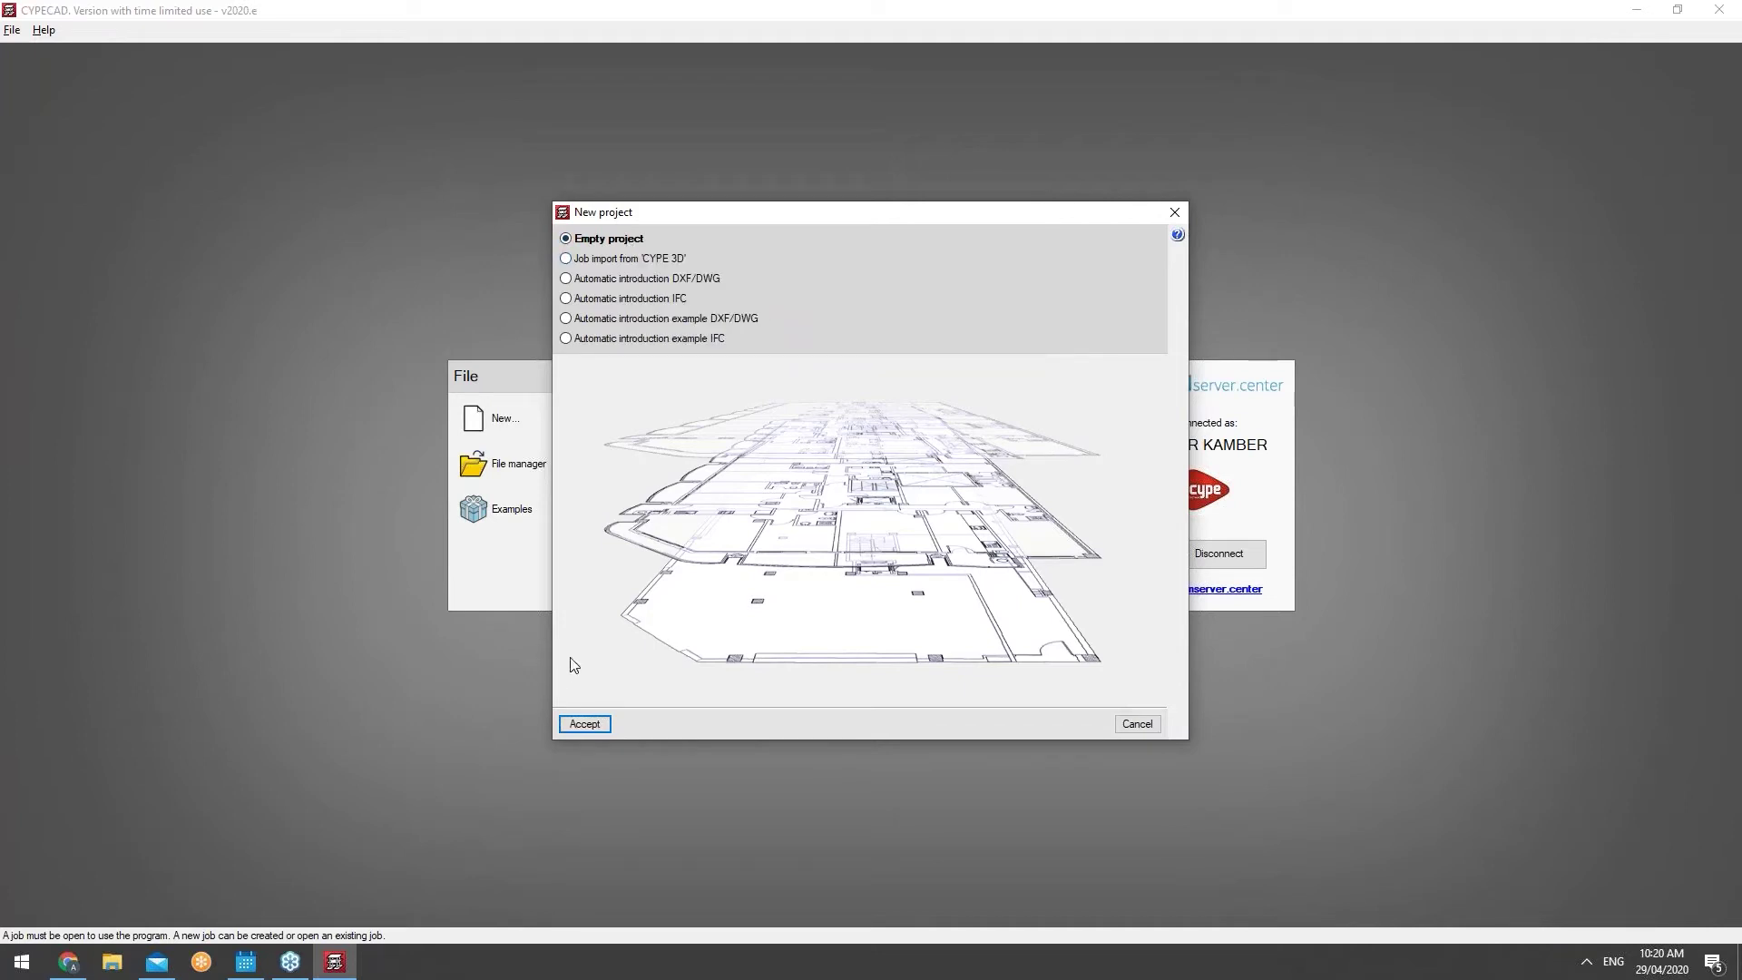
click(586, 723)
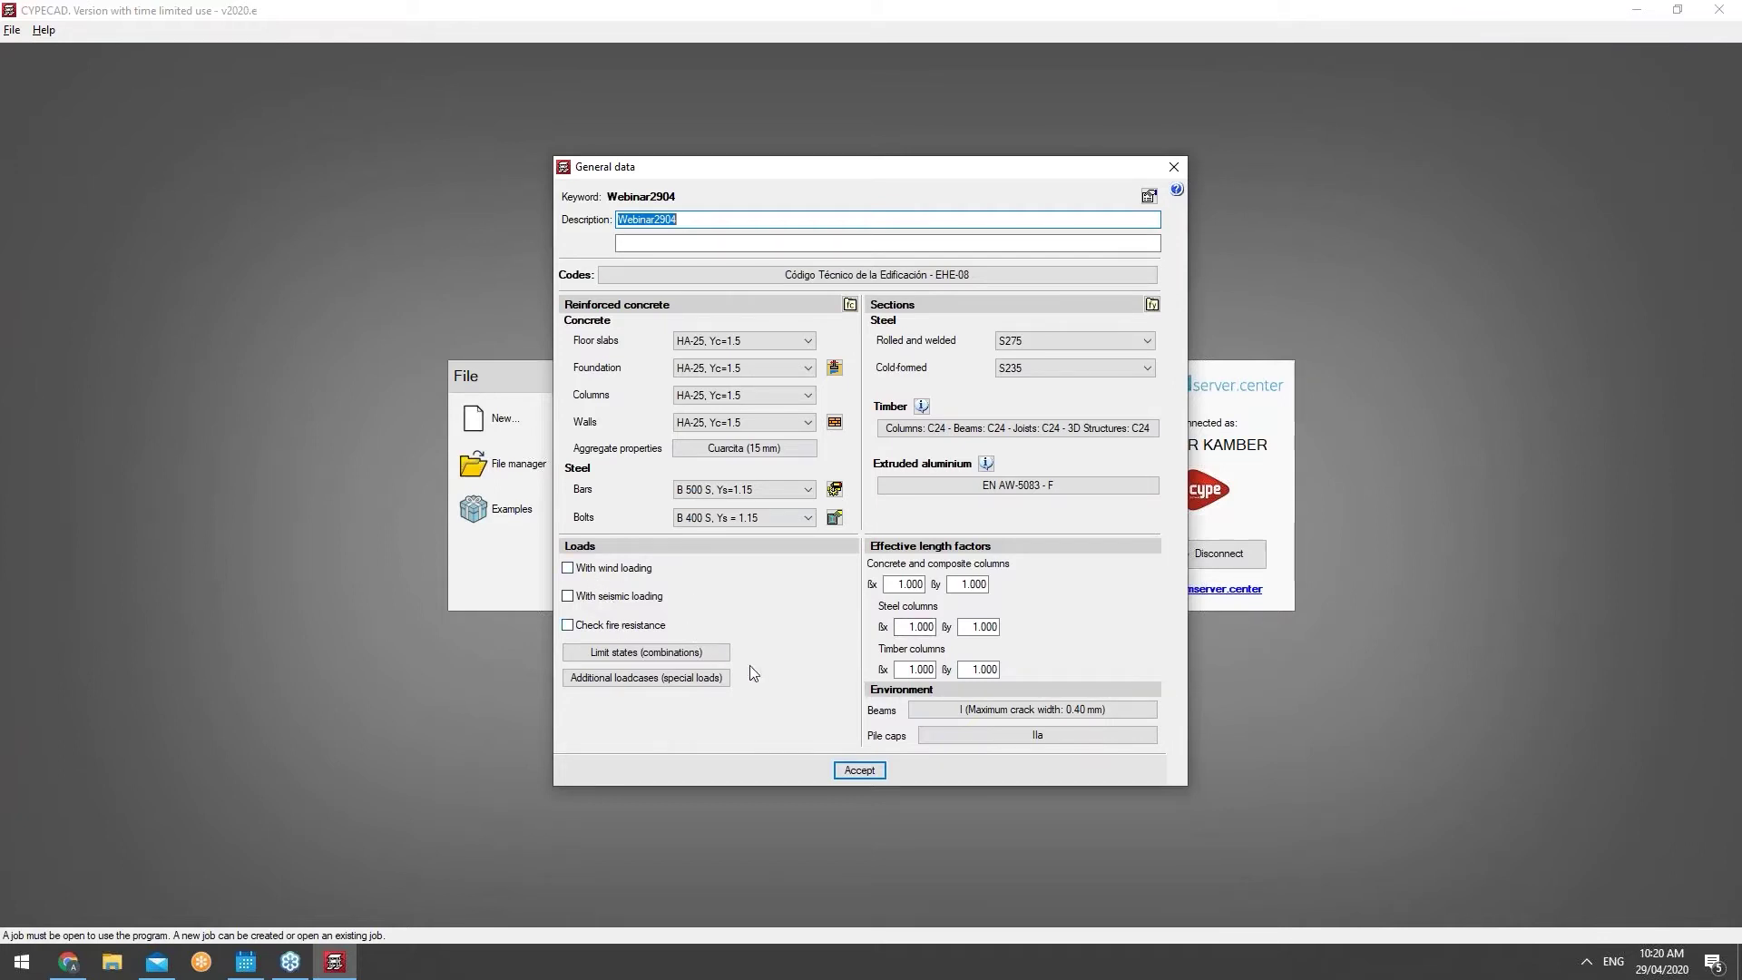
click(863, 769)
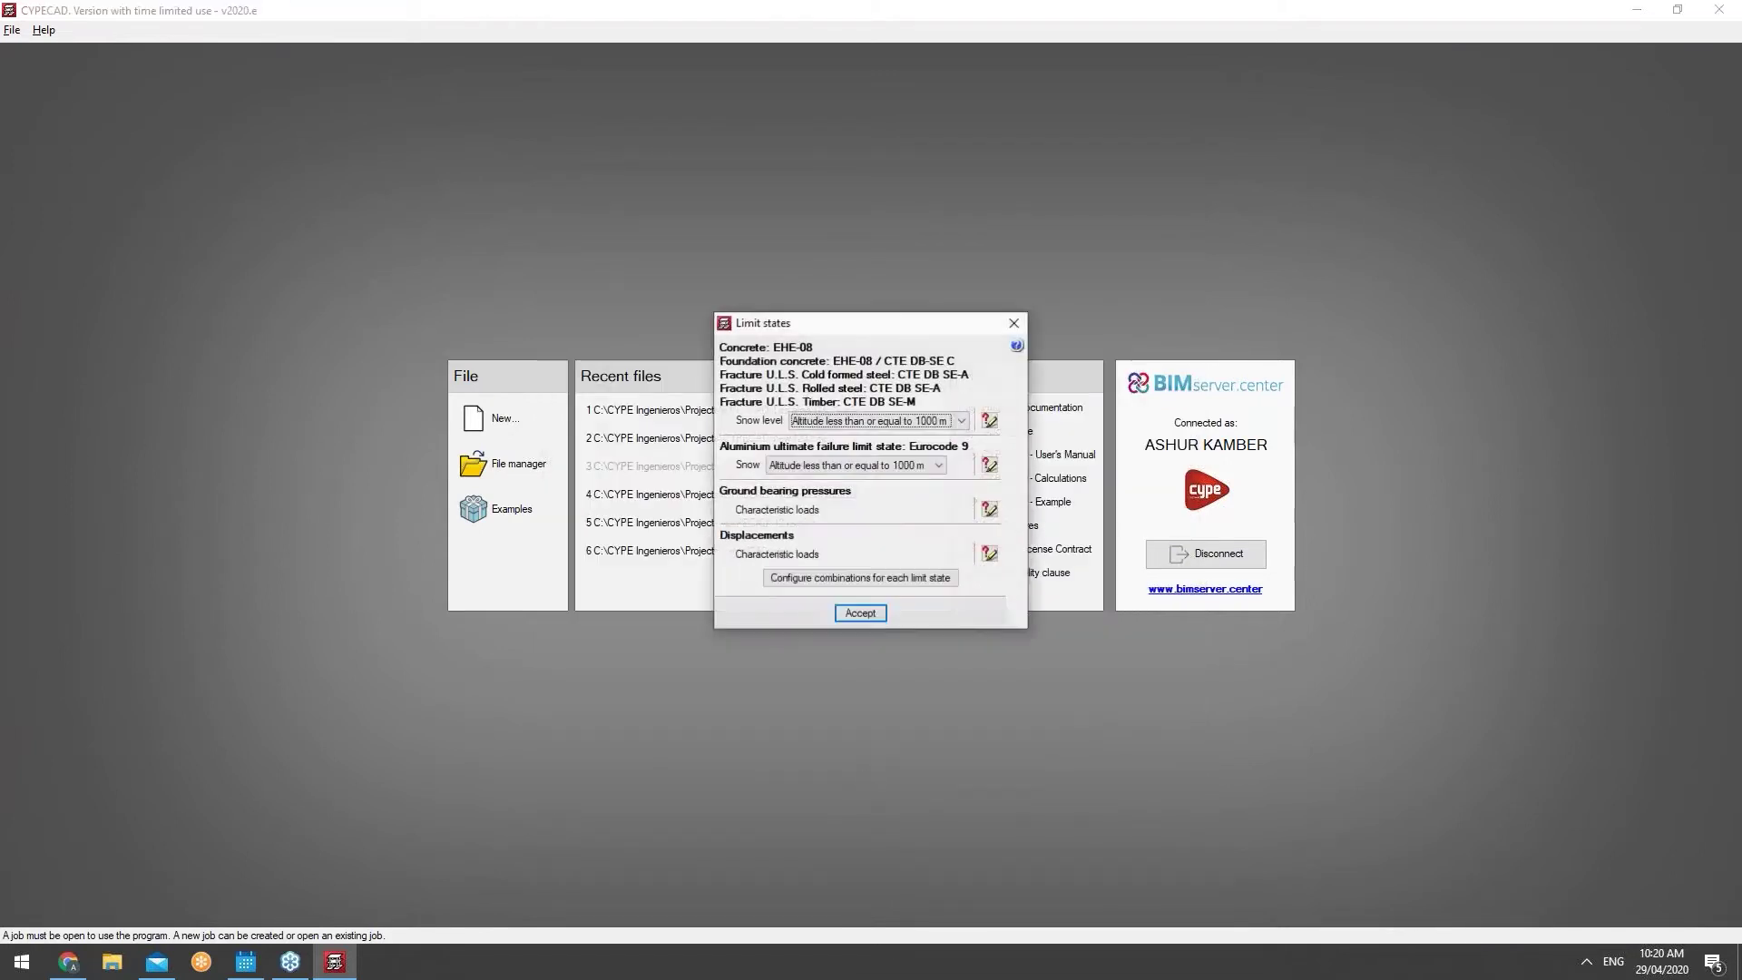
click(860, 613)
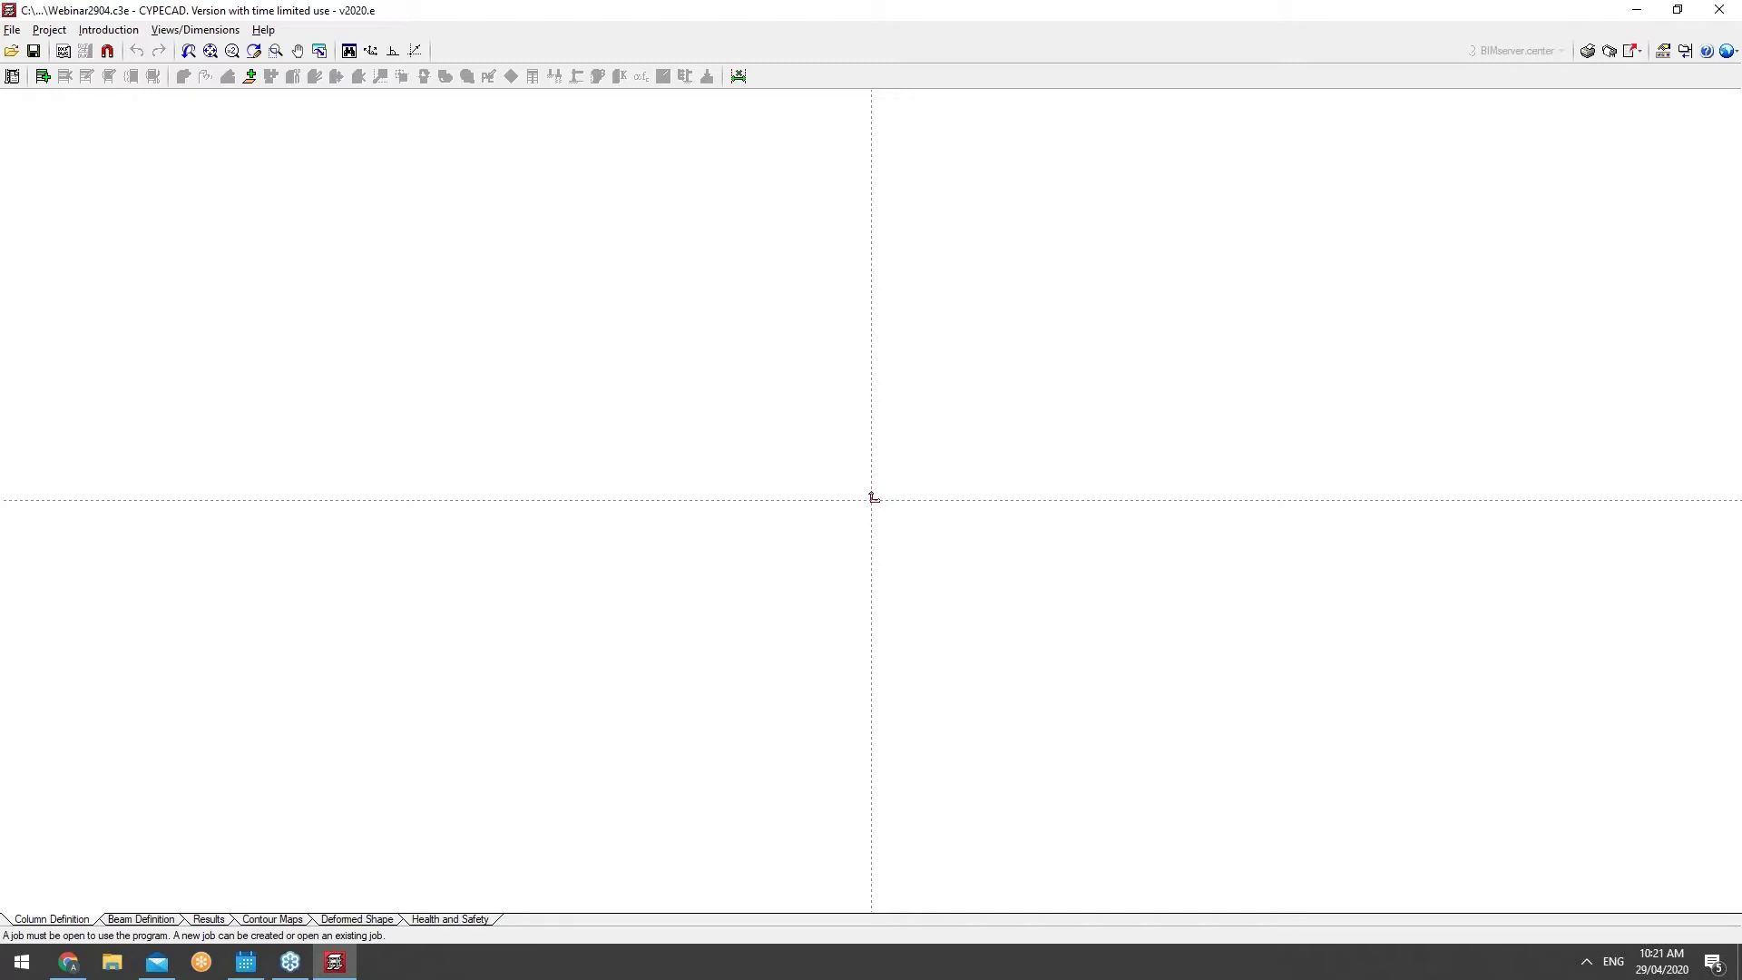
Step: Begin inserting two new single floors and set their height to 3 m each
click(107, 30)
click(144, 52)
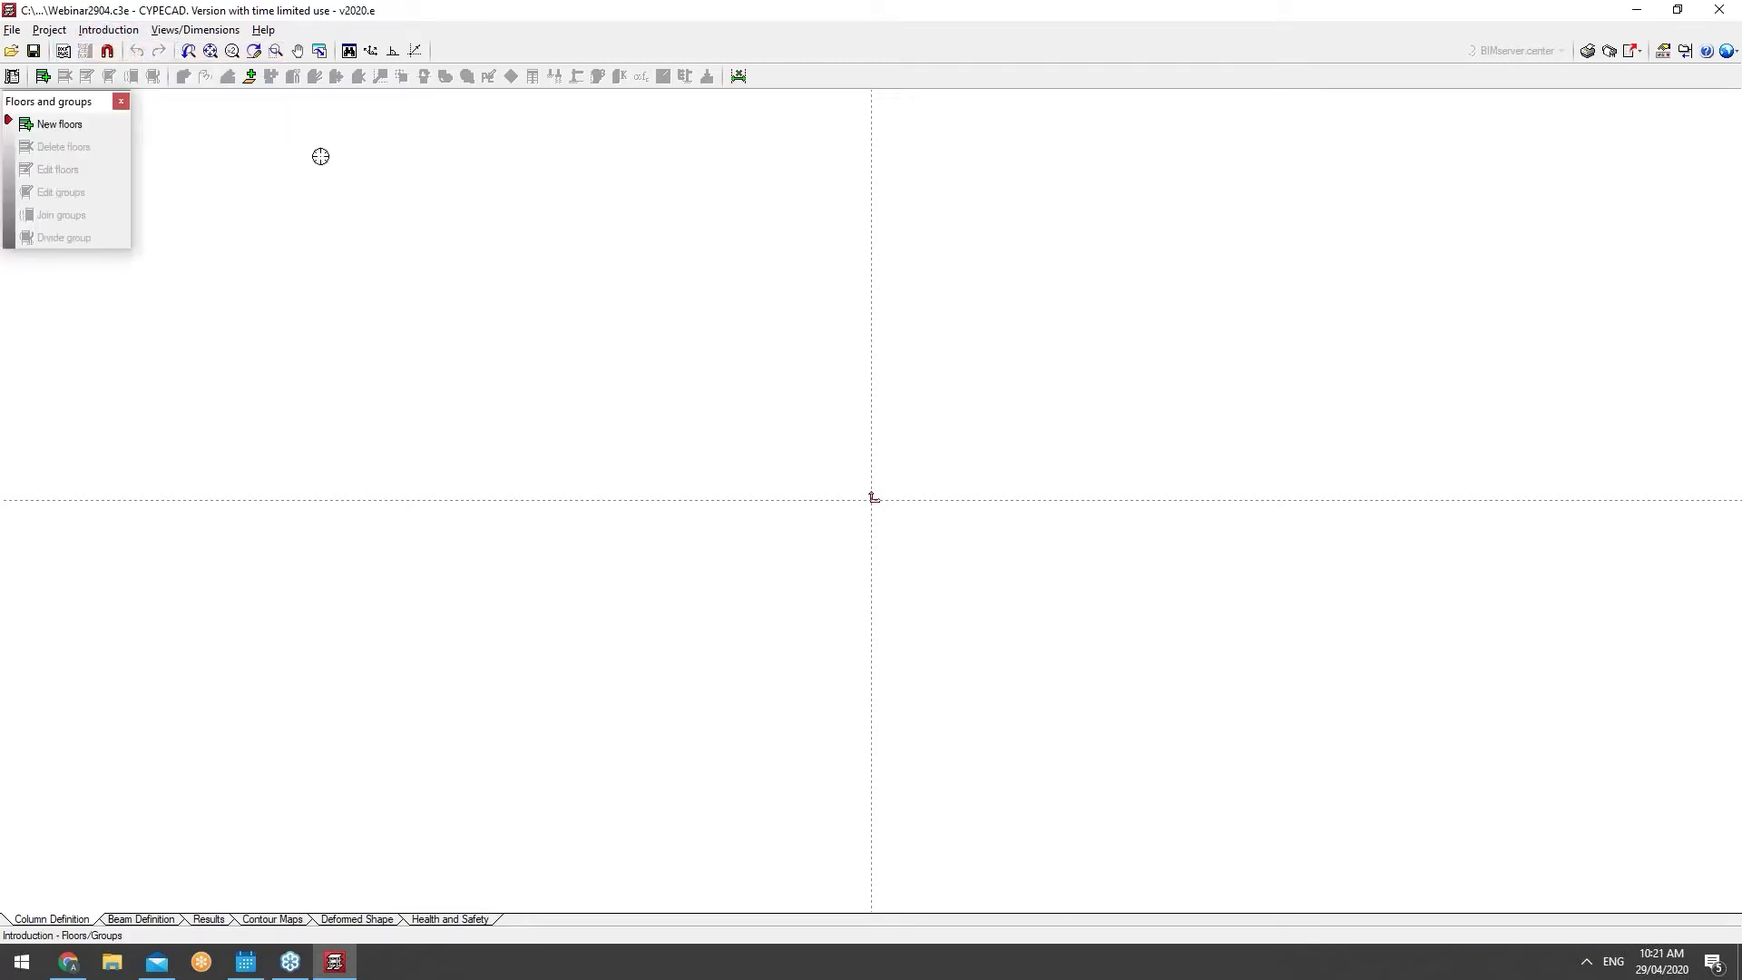
click(59, 124)
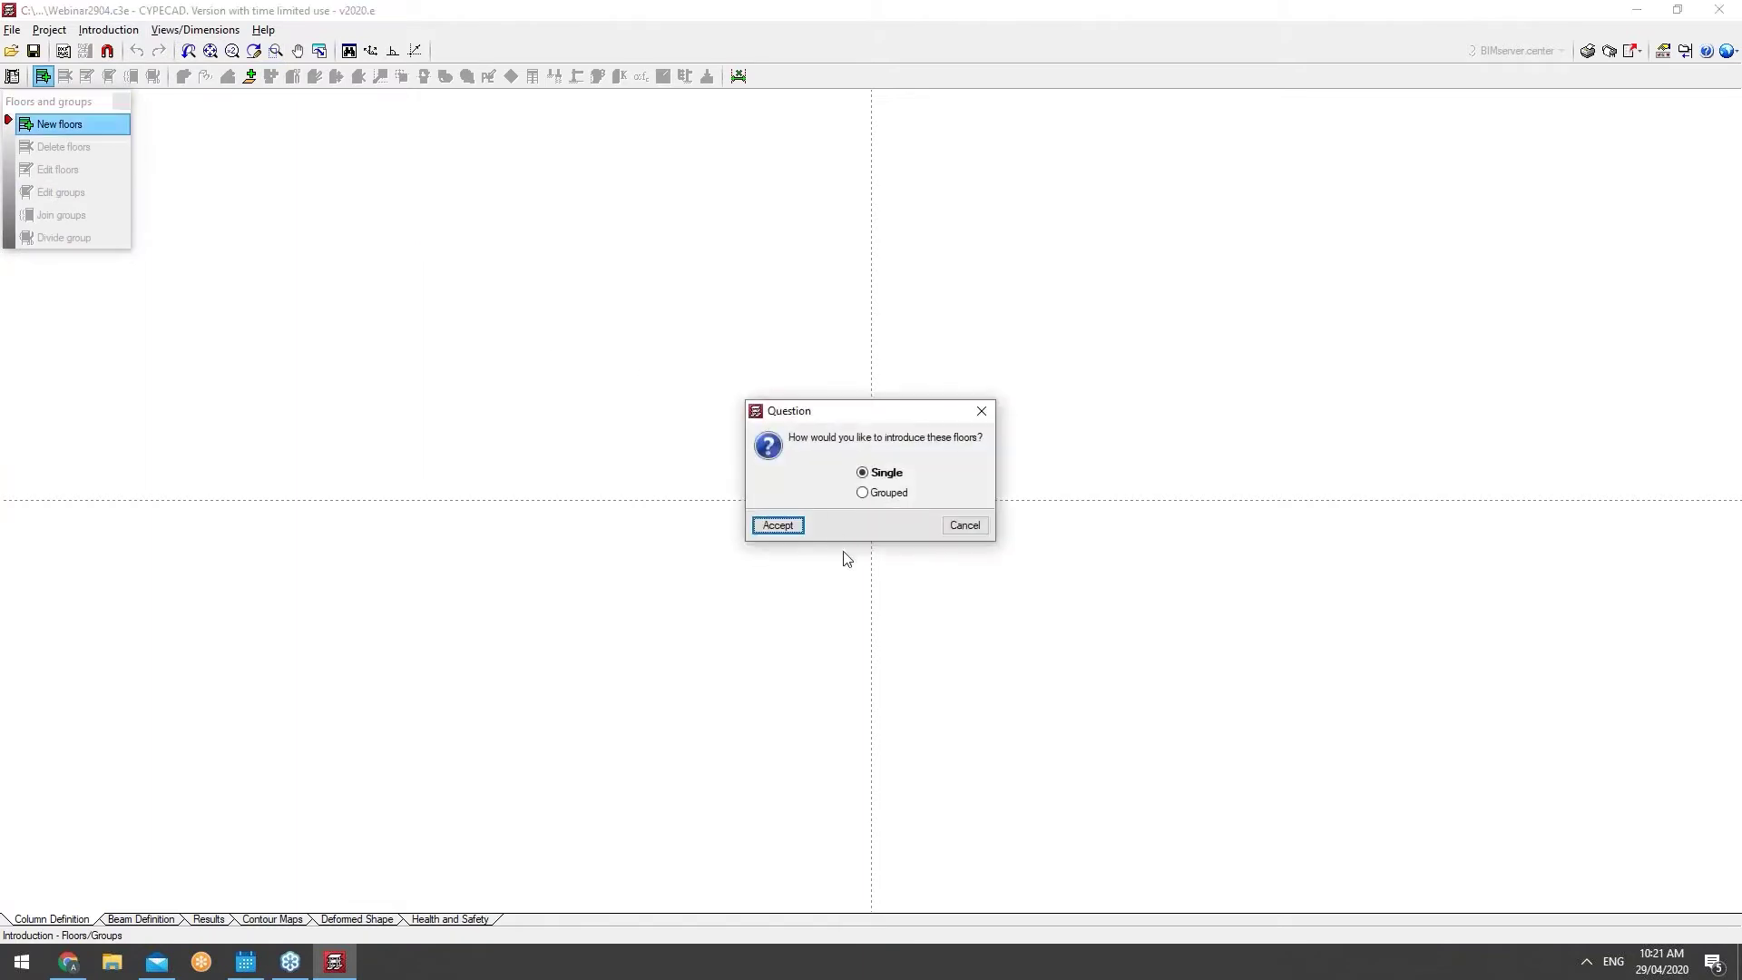
click(787, 526)
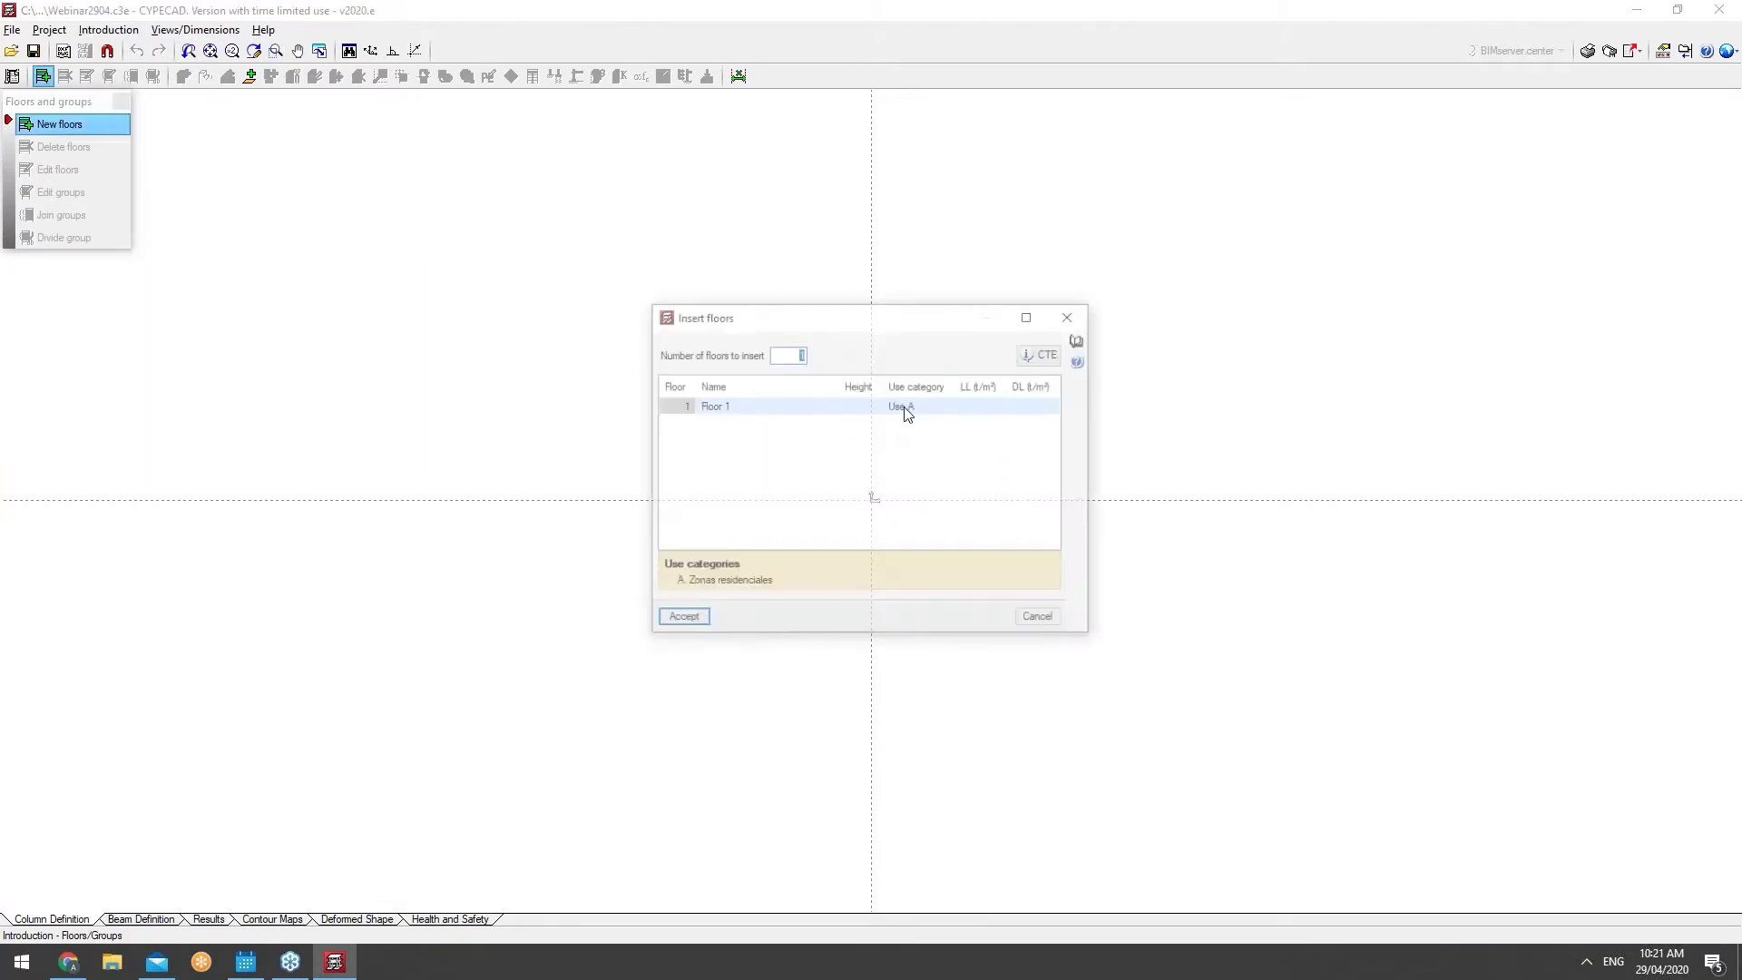
text(2)
click(875, 407)
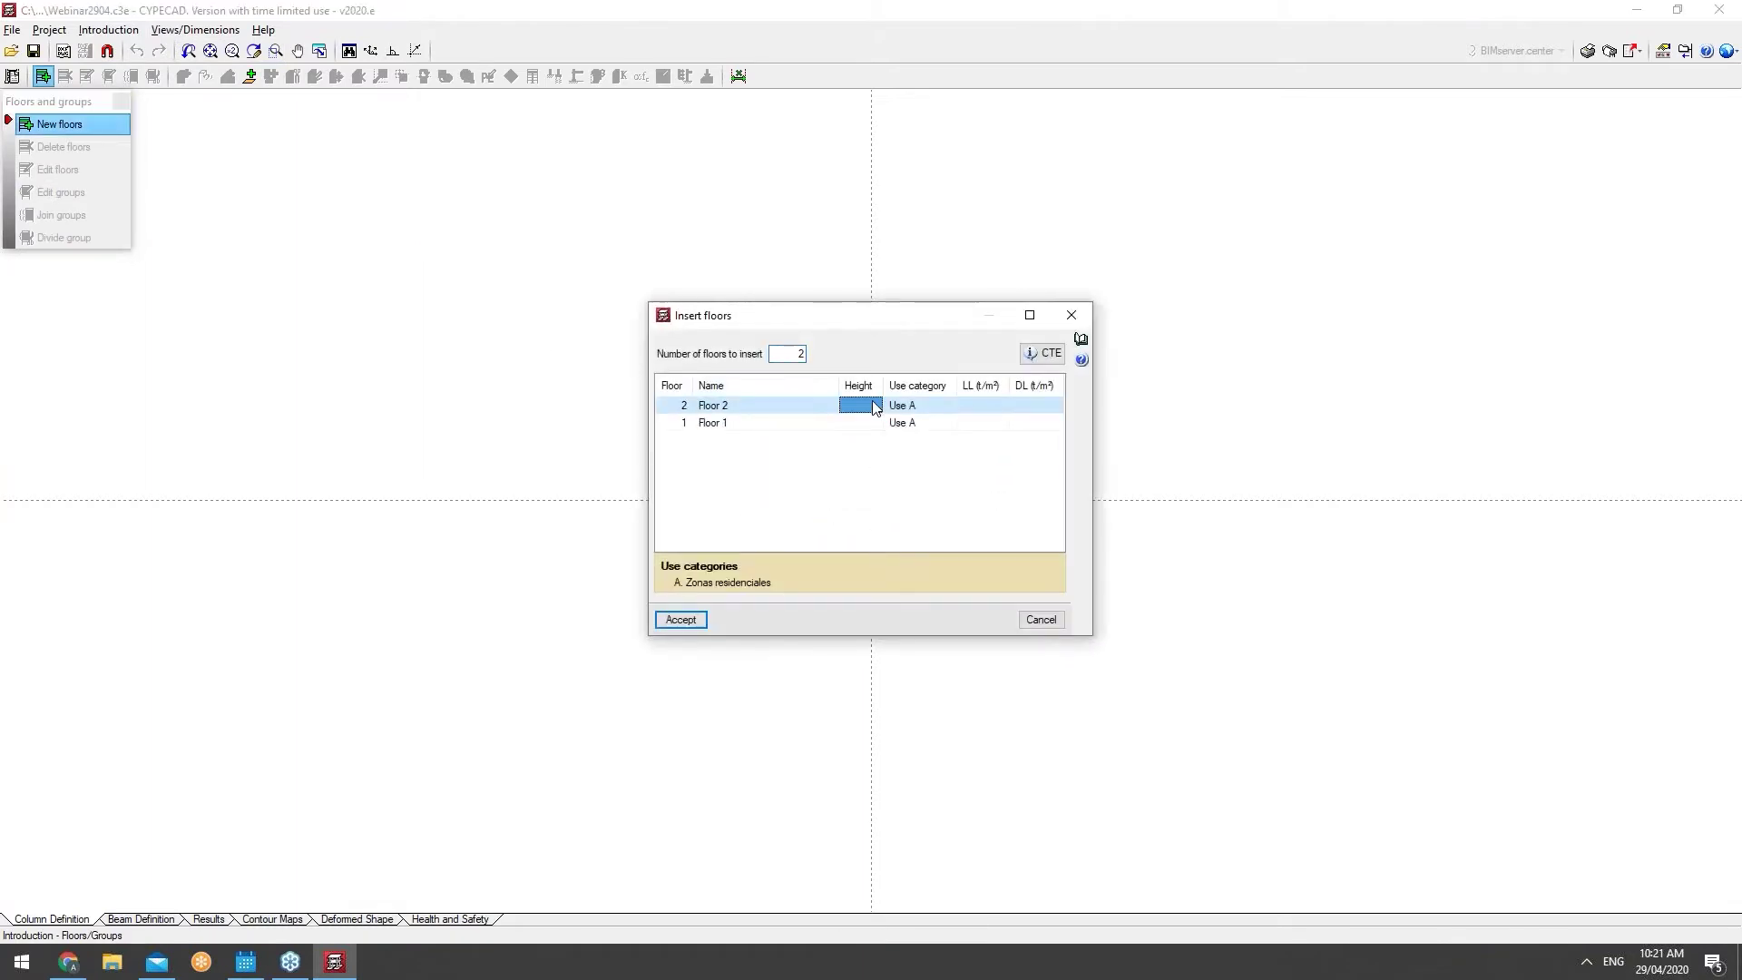
text(3)
Step: Set the live and dead loads of Floor 1 and Floor 2 to 1.00 t/m² and accept the floors
click(973, 408)
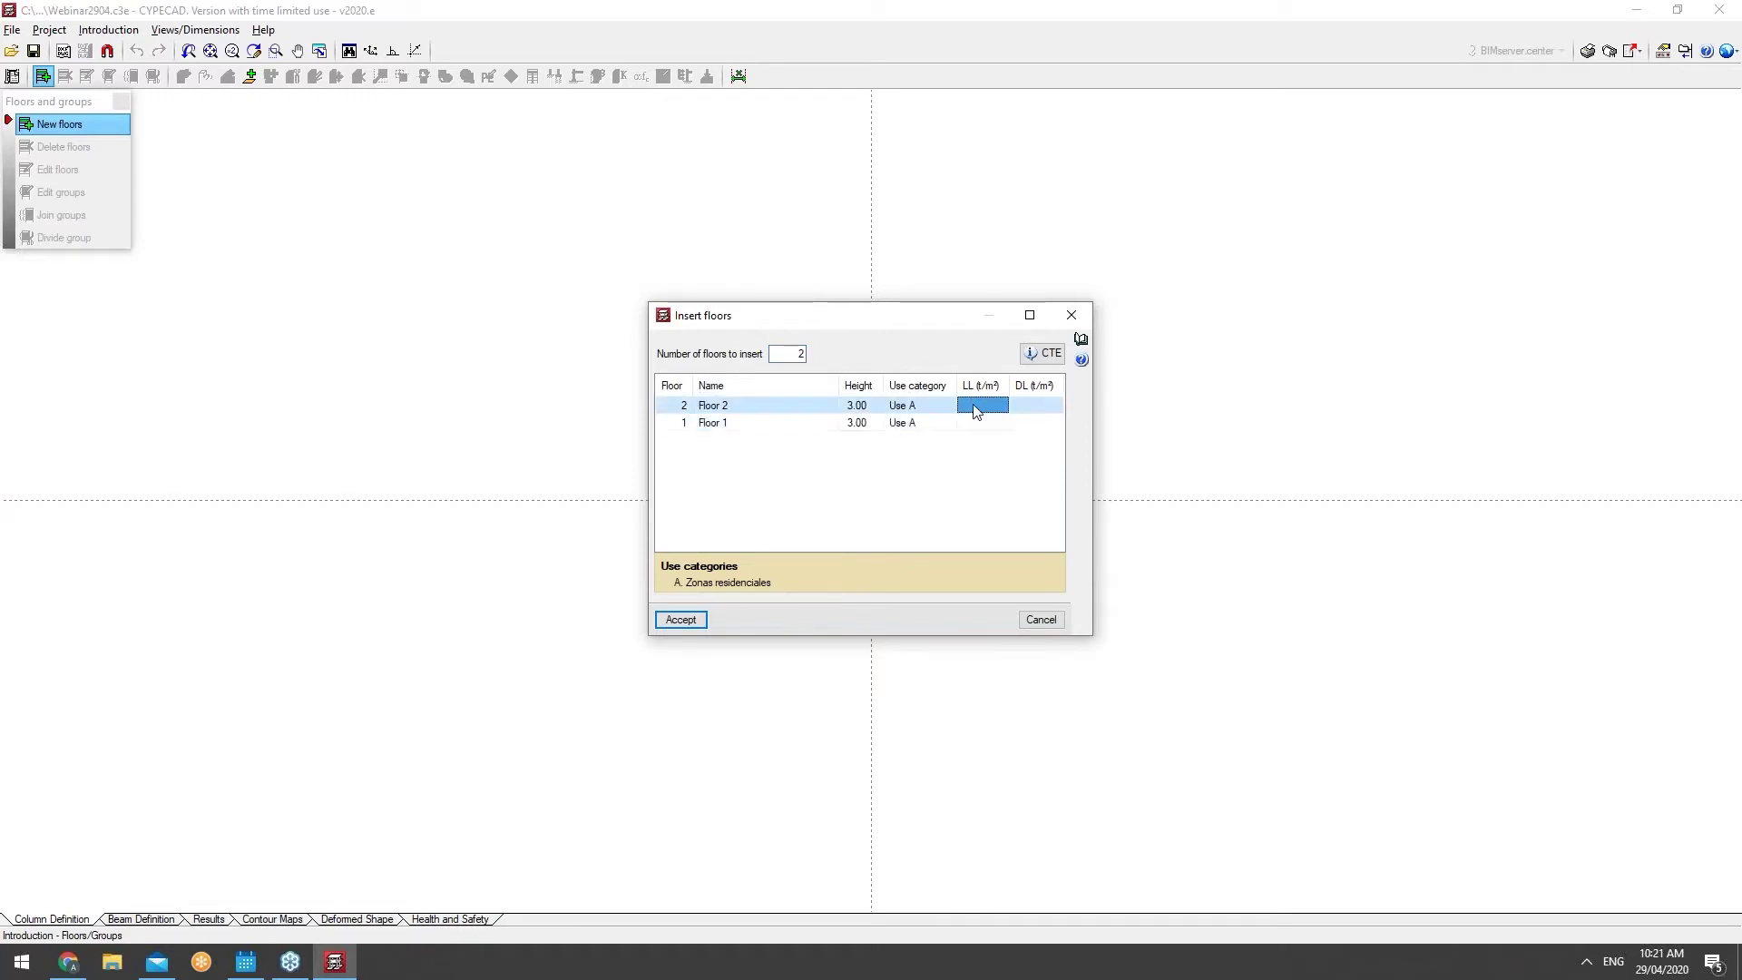
click(987, 410)
click(988, 422)
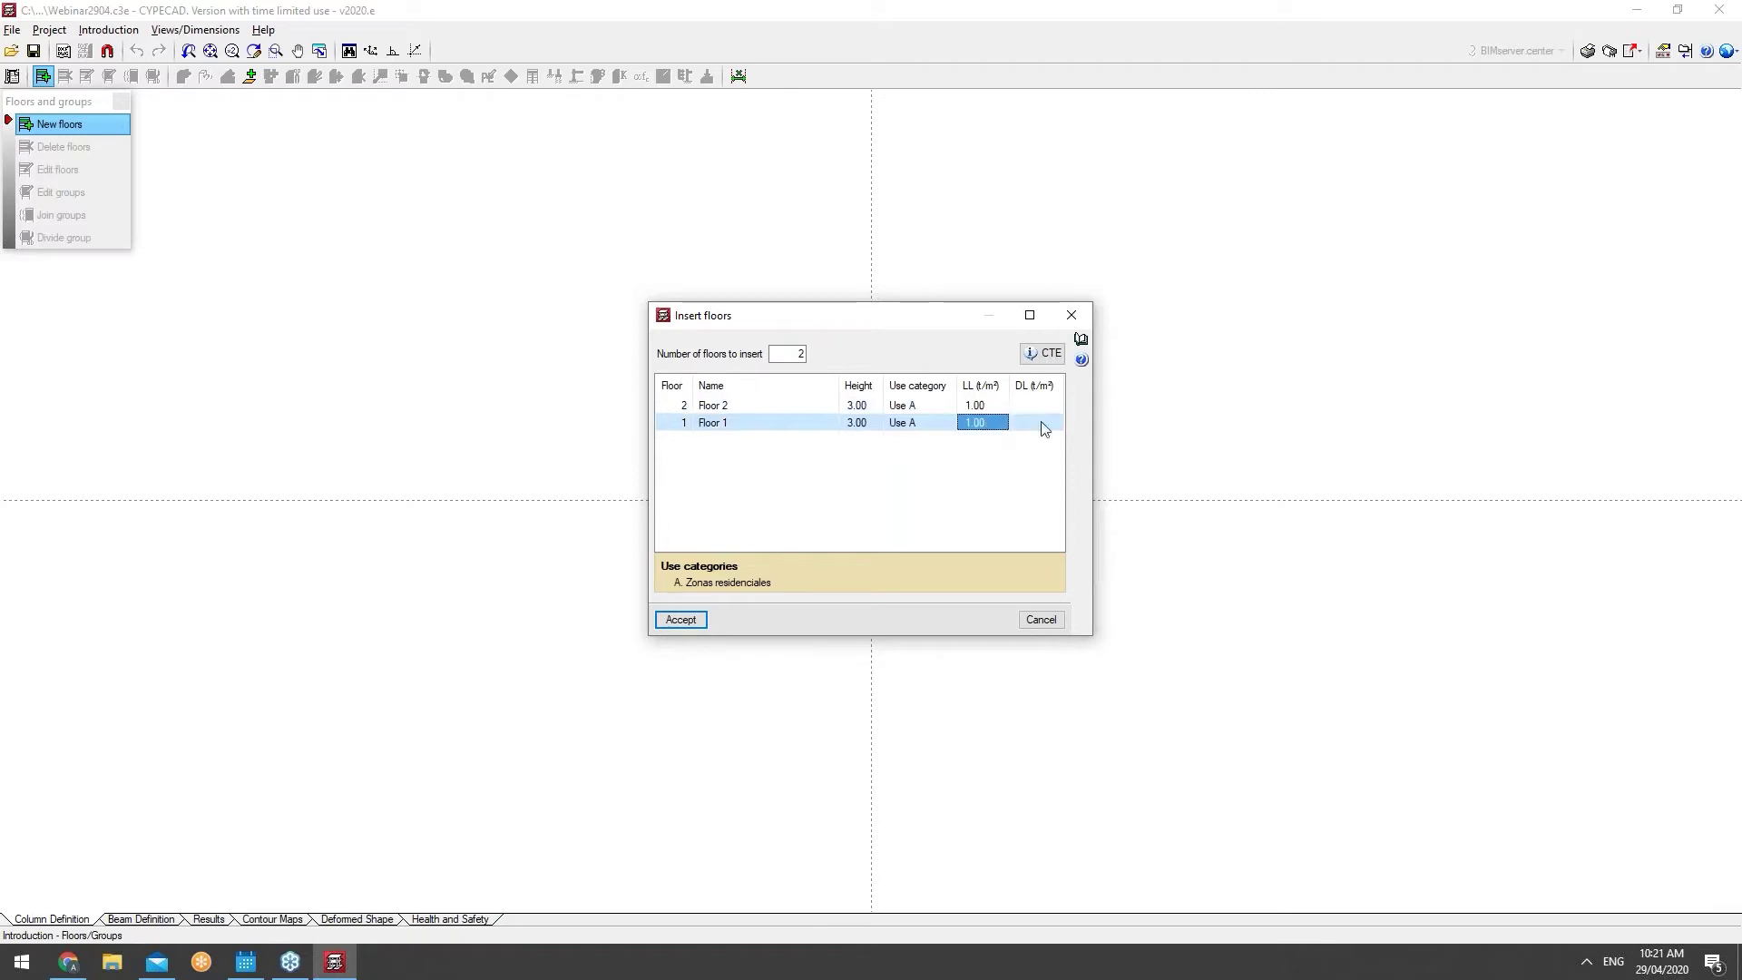
click(1039, 404)
click(1034, 423)
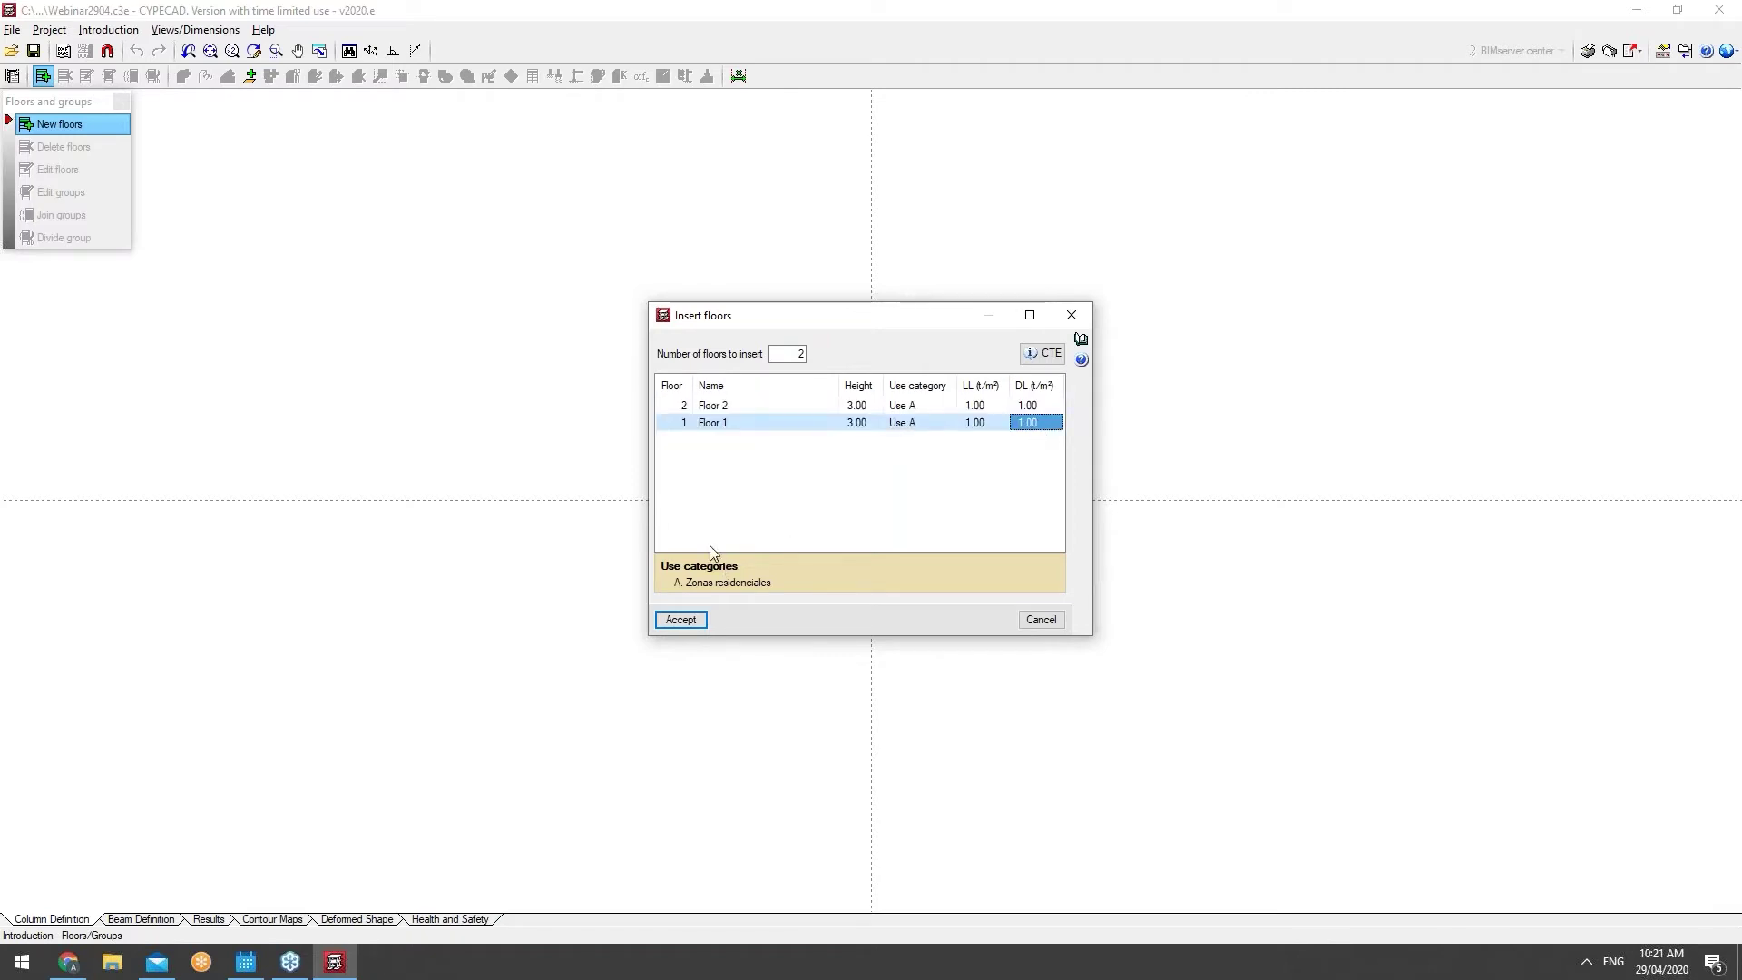
click(700, 616)
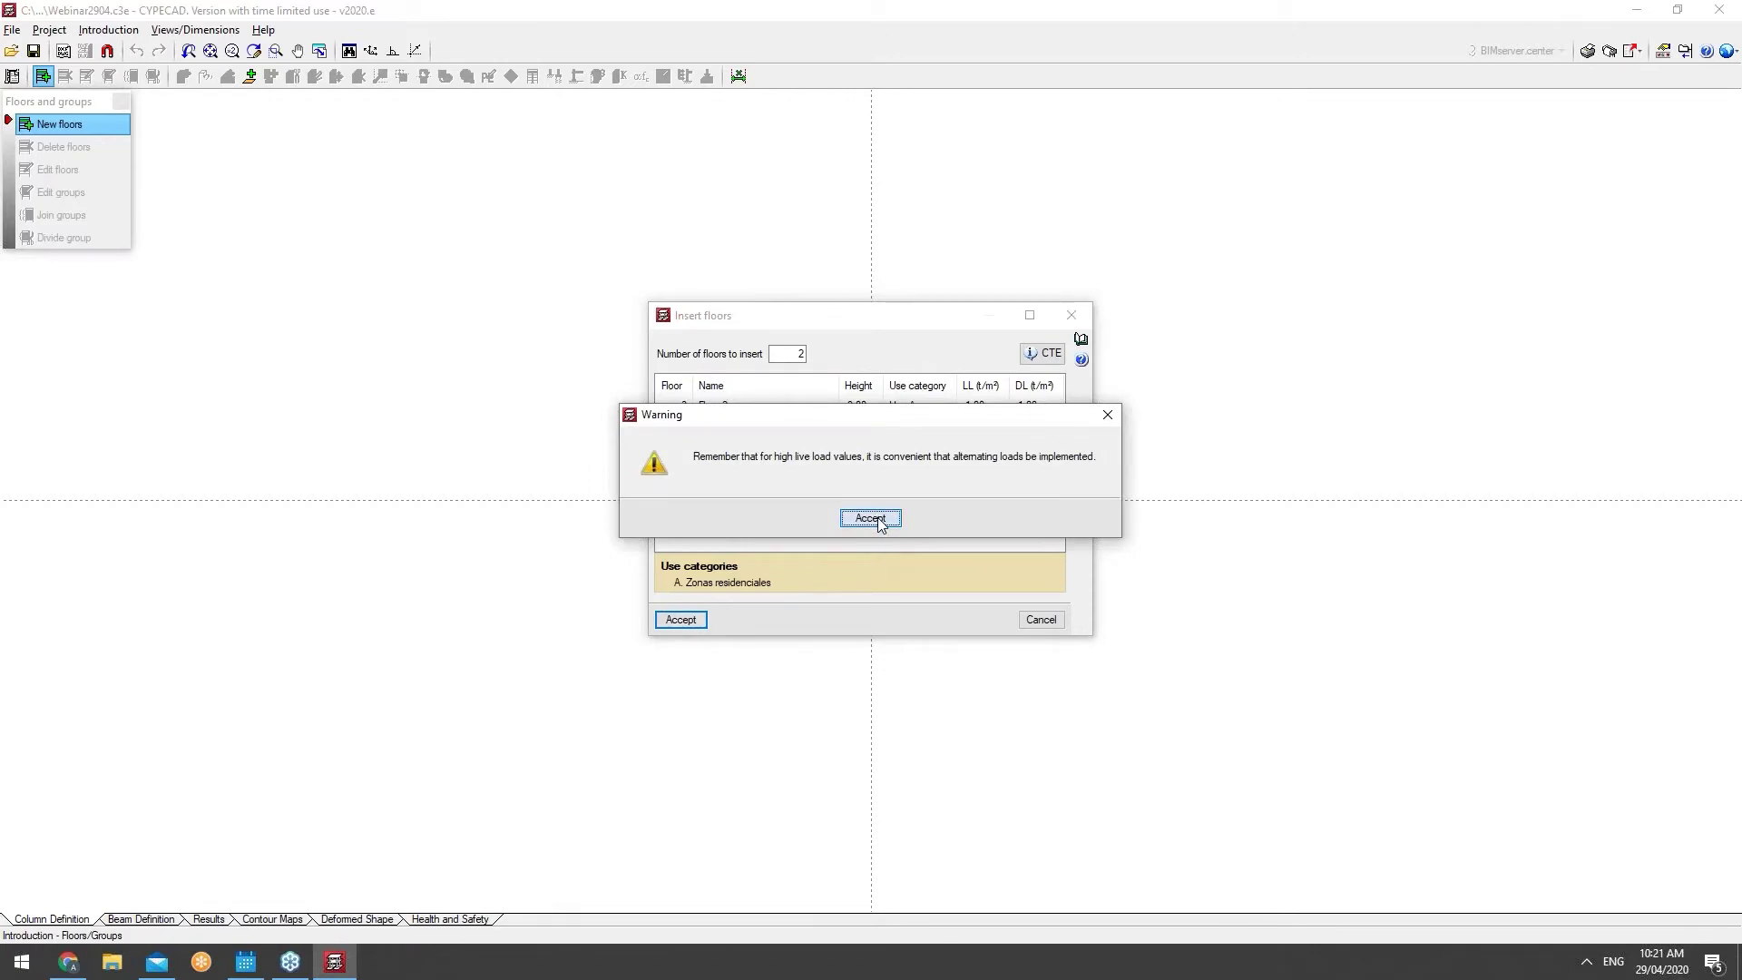
click(871, 519)
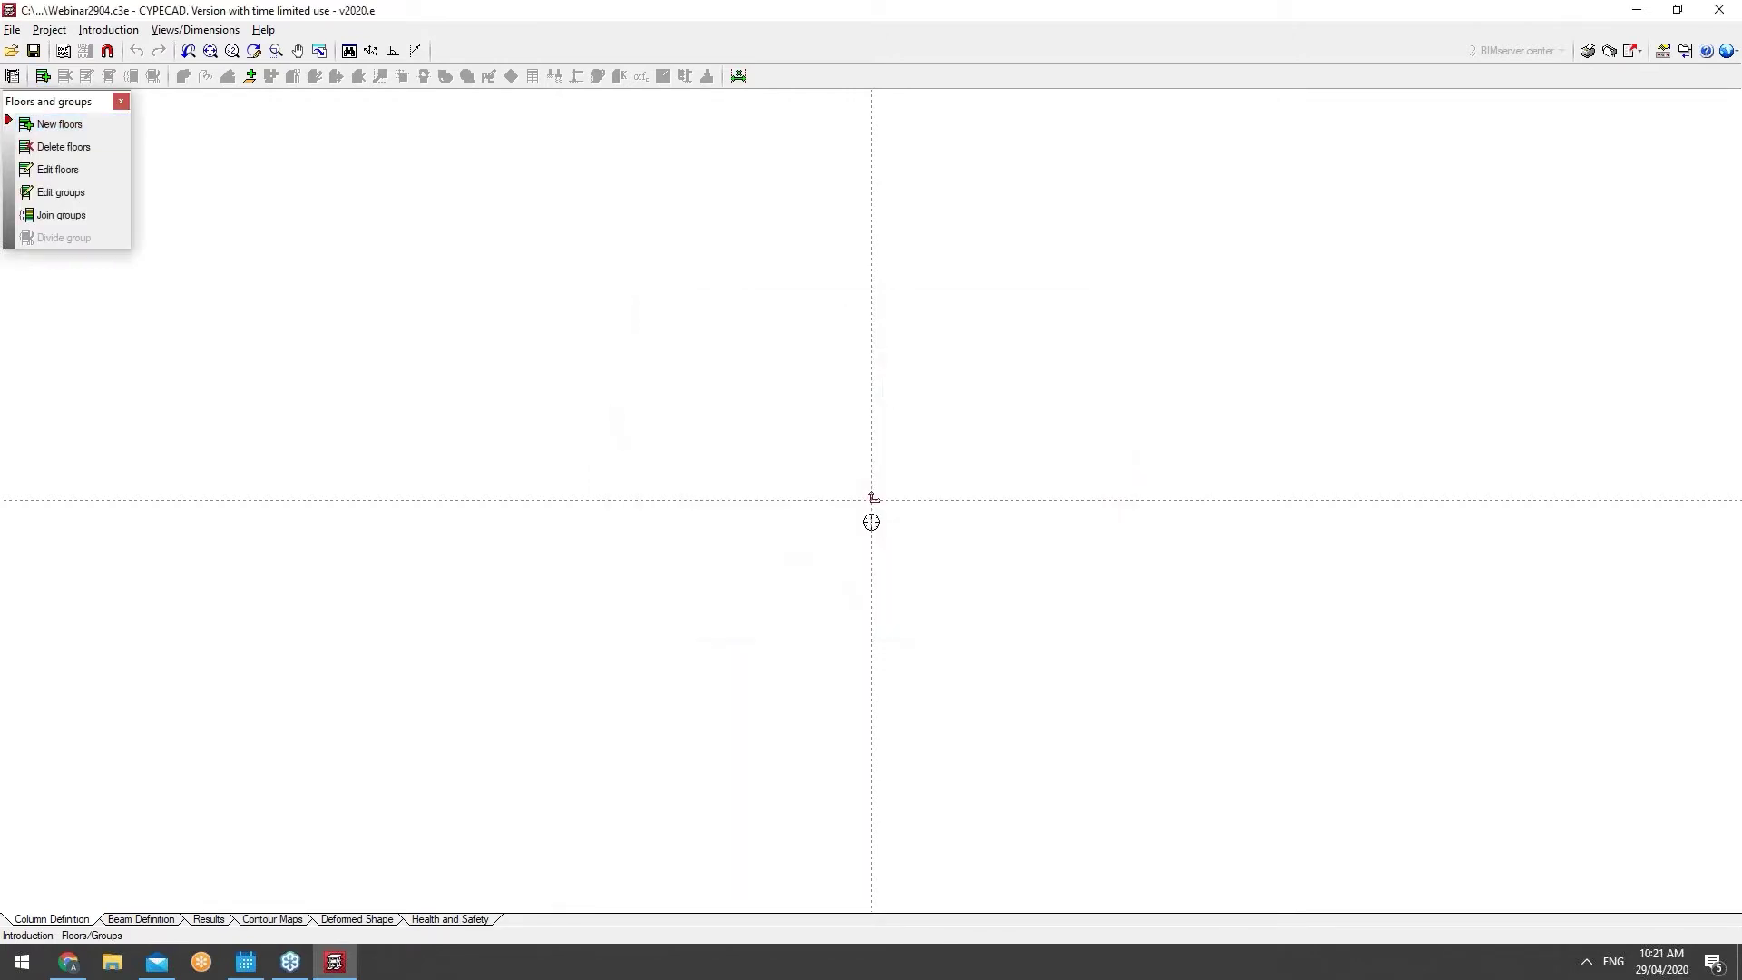
Step: Define a new column from Foundations to Floor 2 with X and Y widths of 45 cm on both floors
click(106, 31)
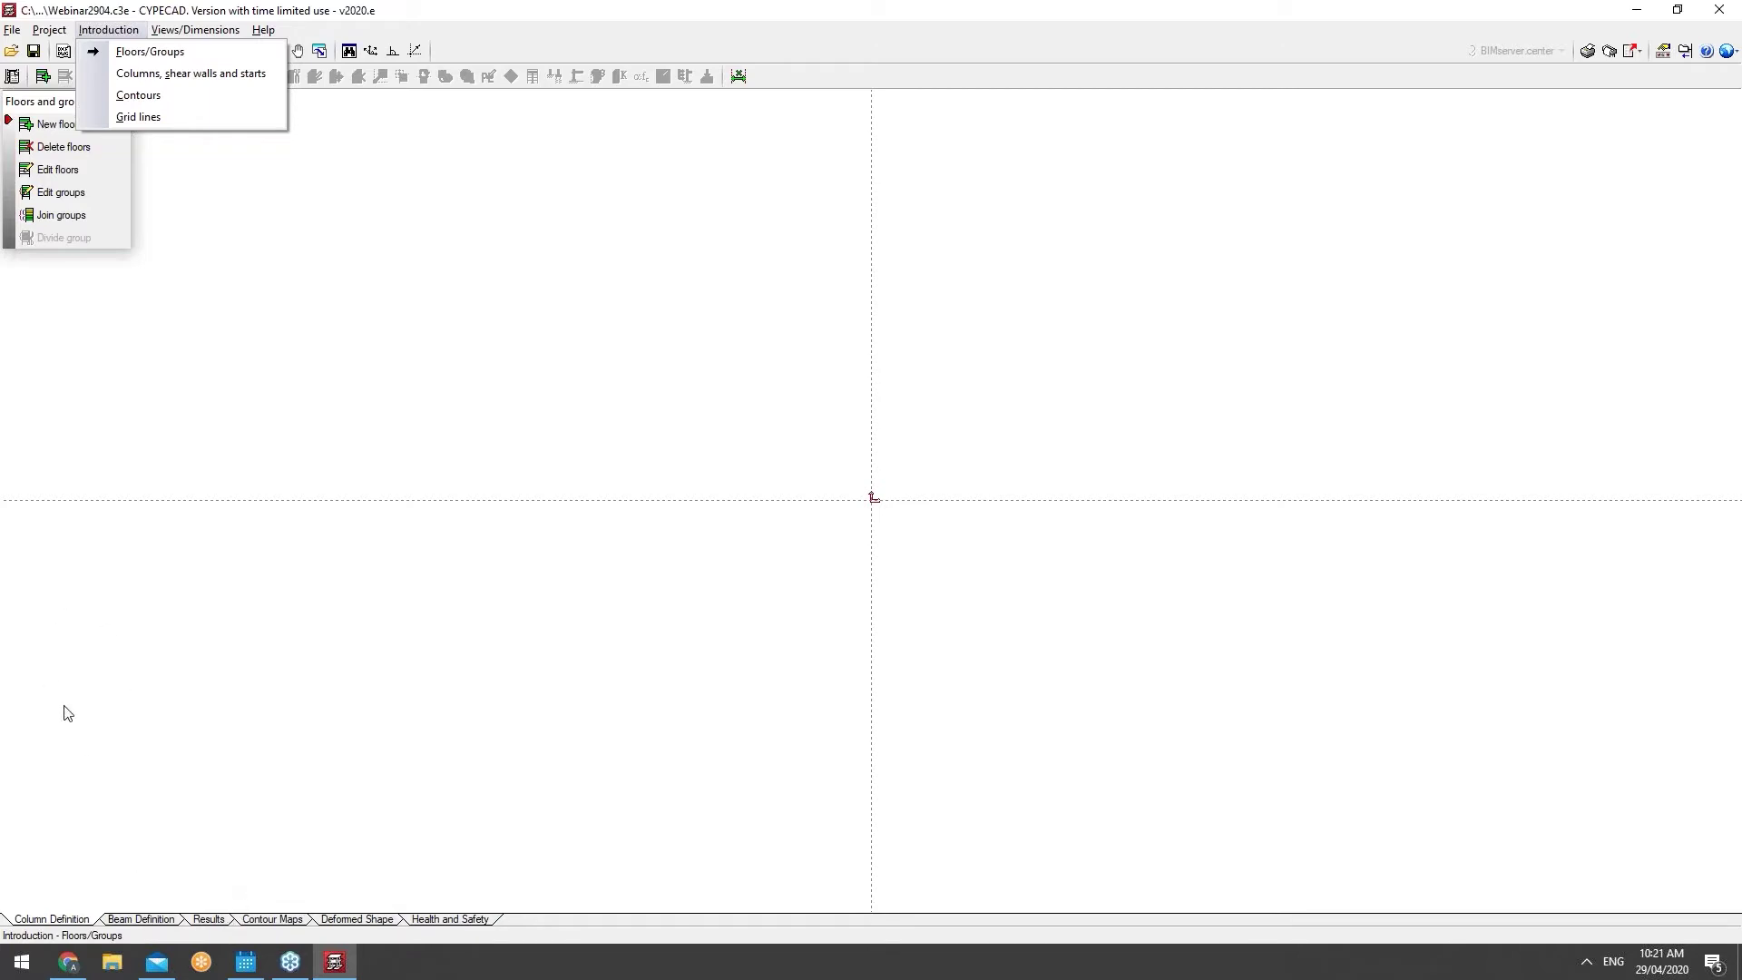
click(141, 726)
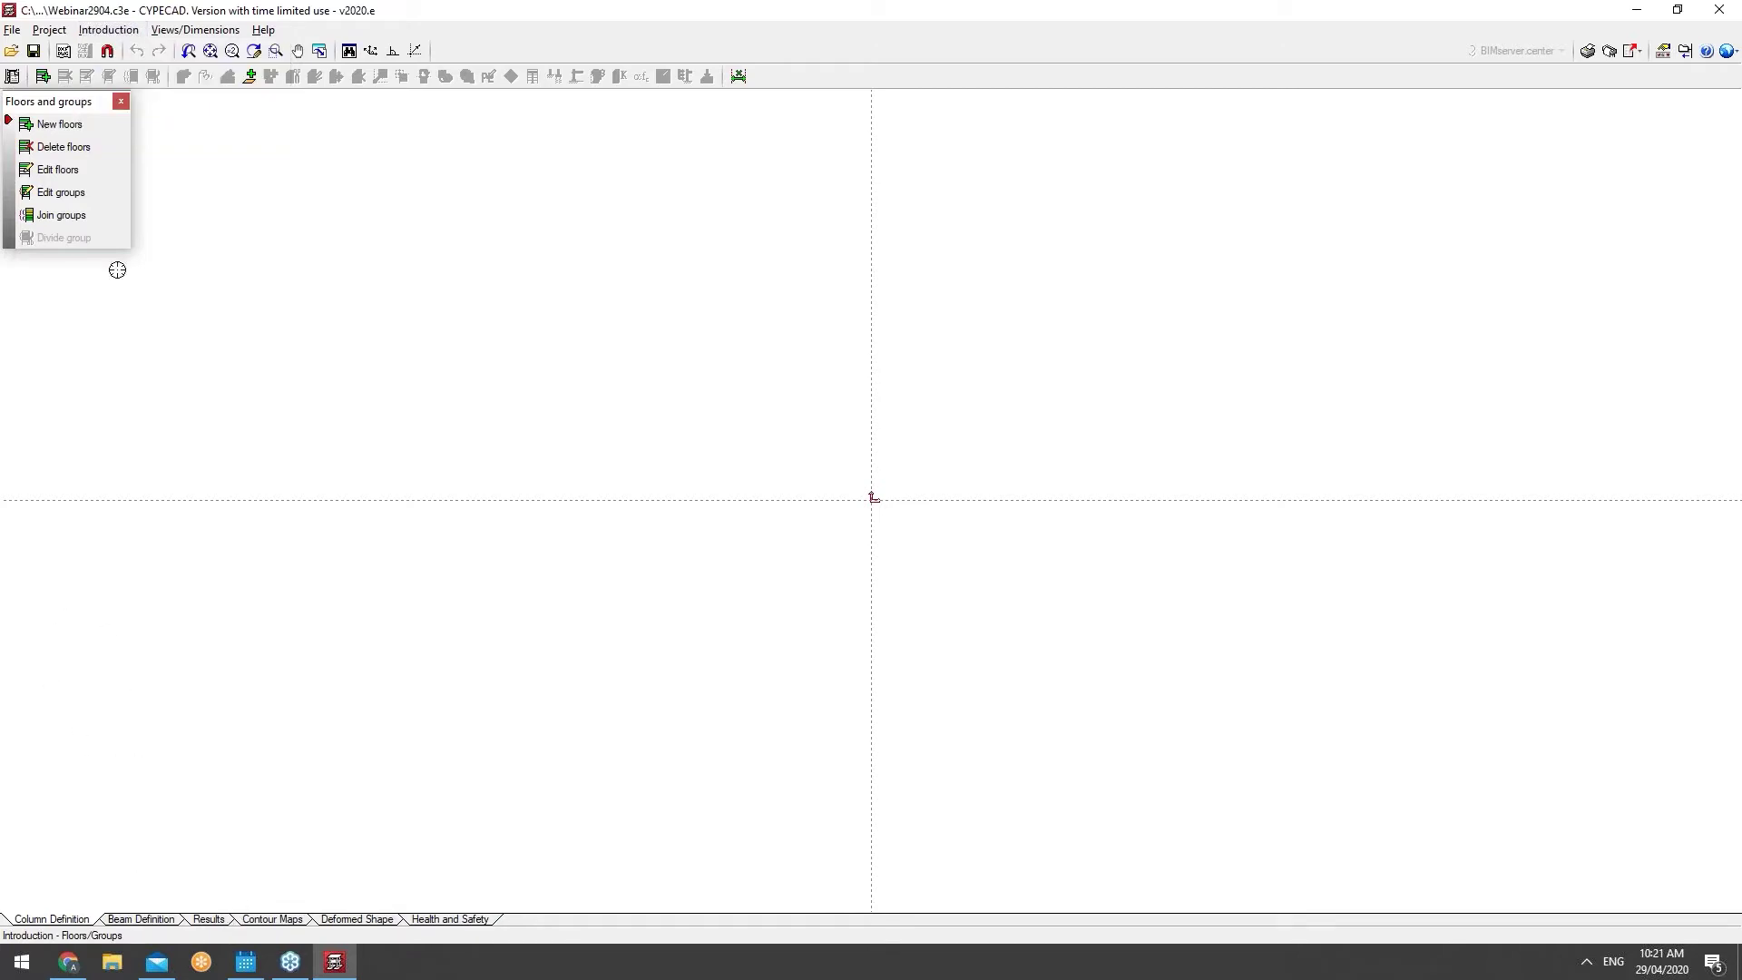
click(108, 30)
click(140, 73)
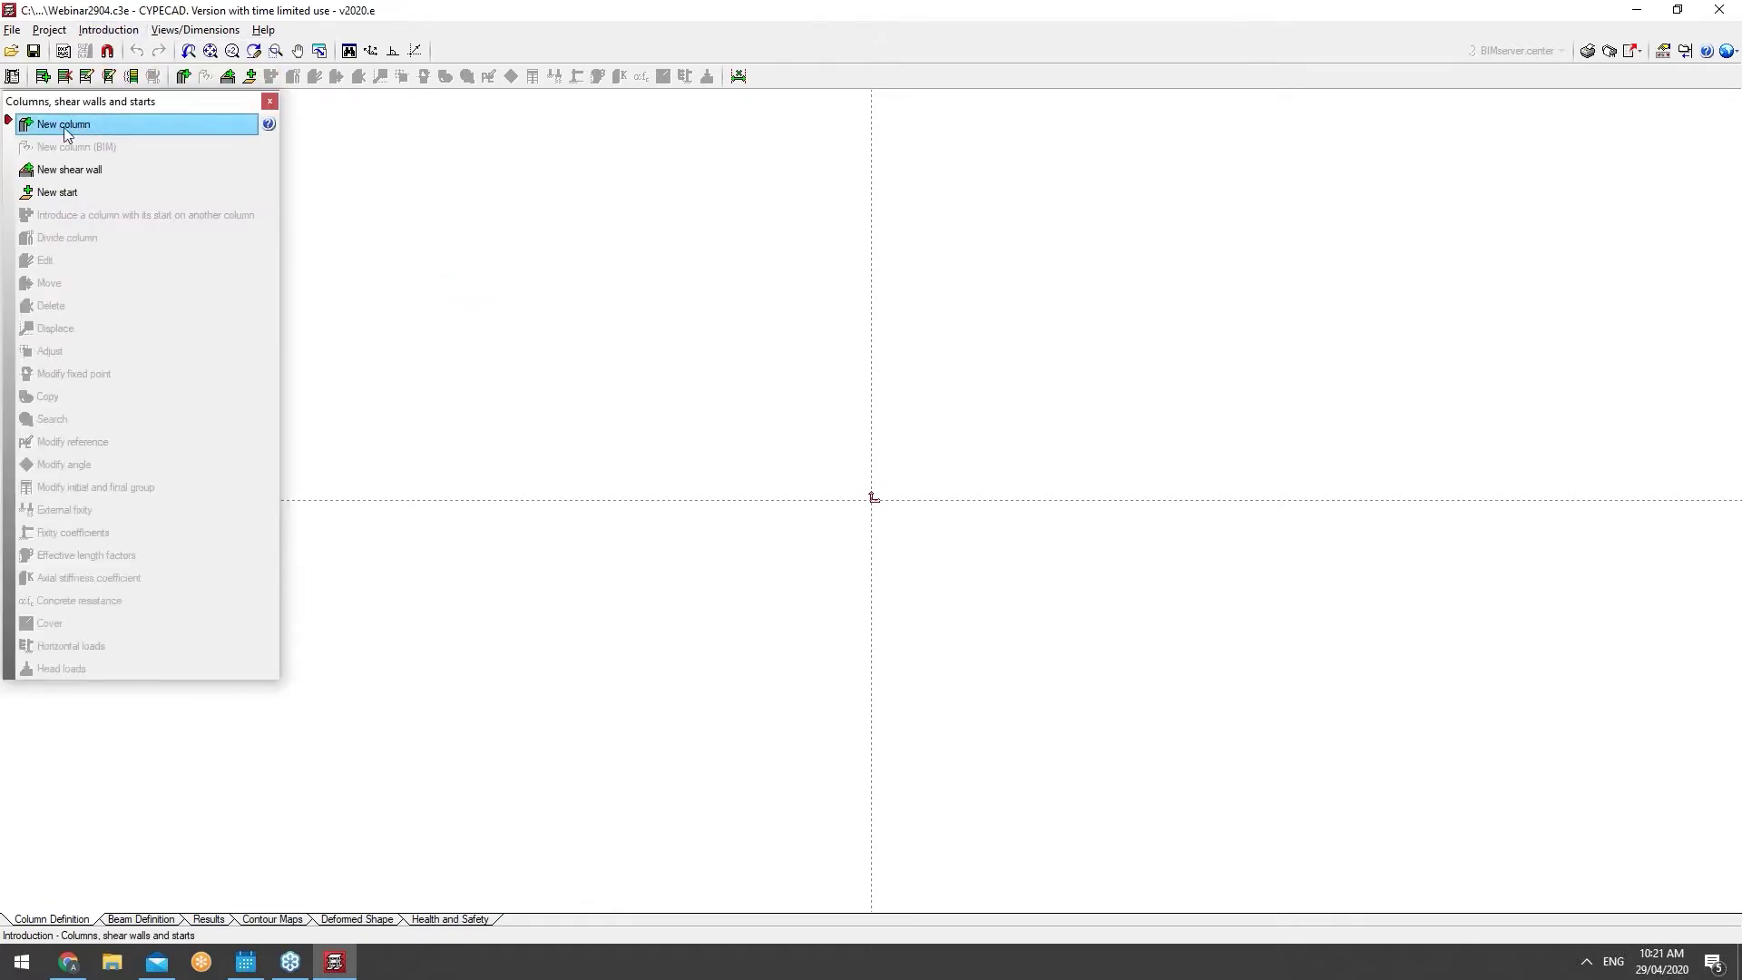
click(65, 127)
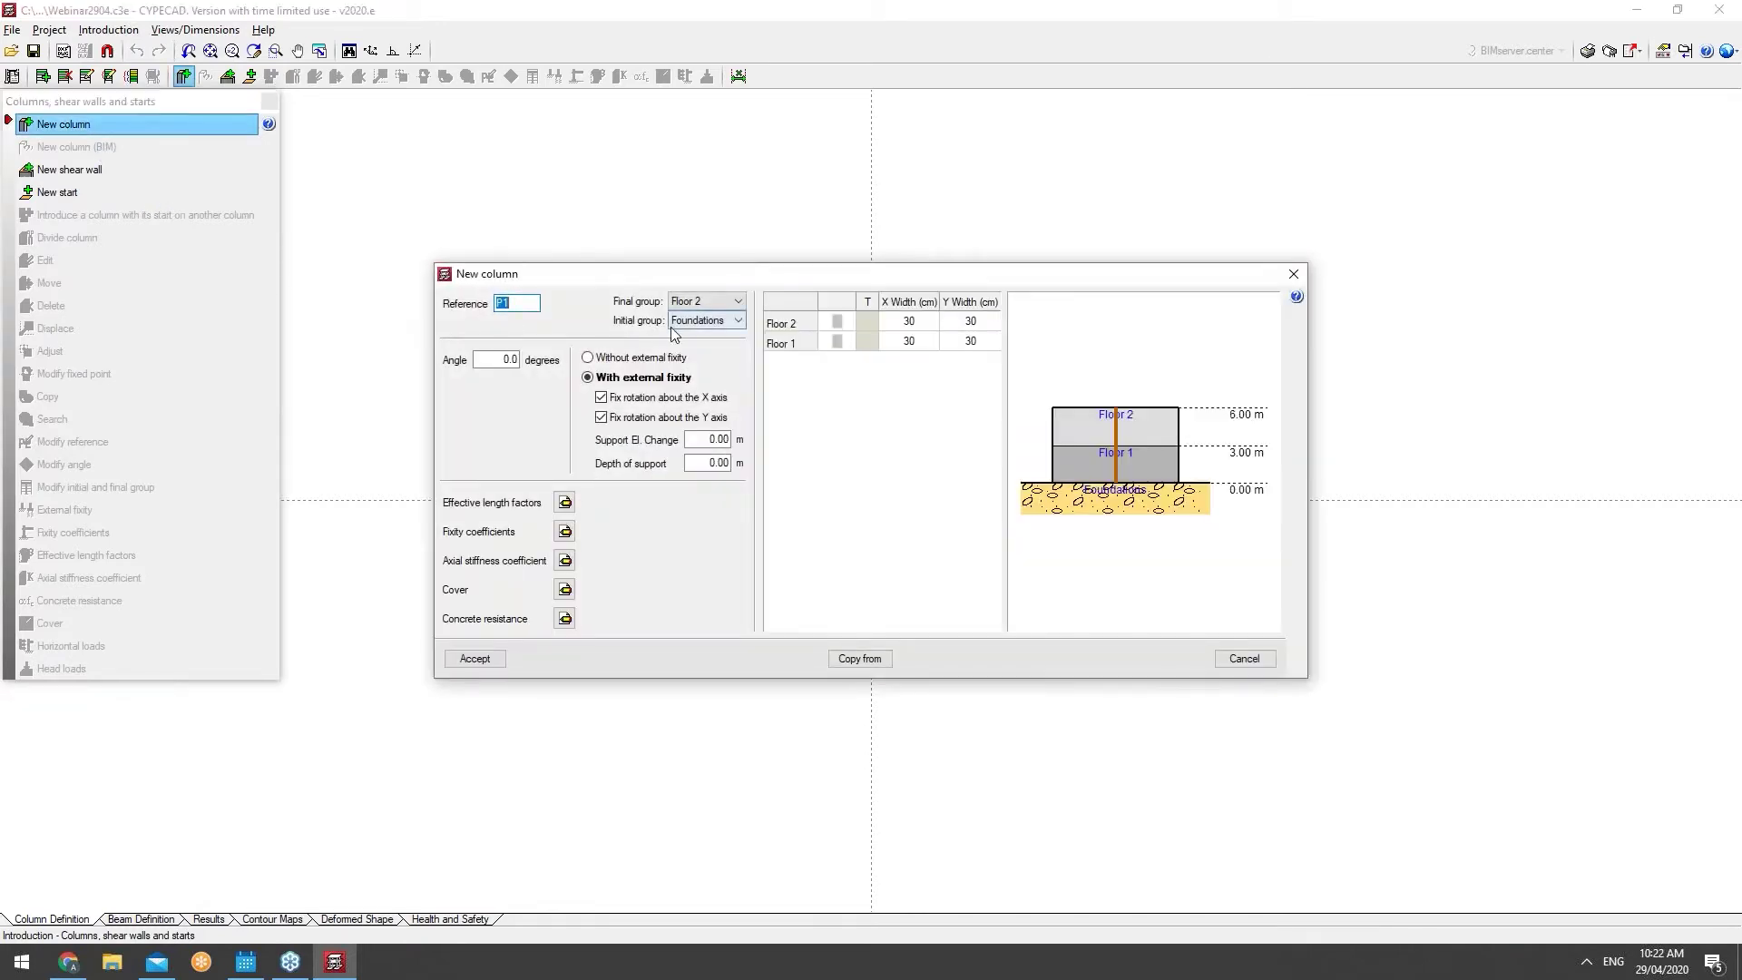
drag(756, 276, 782, 250)
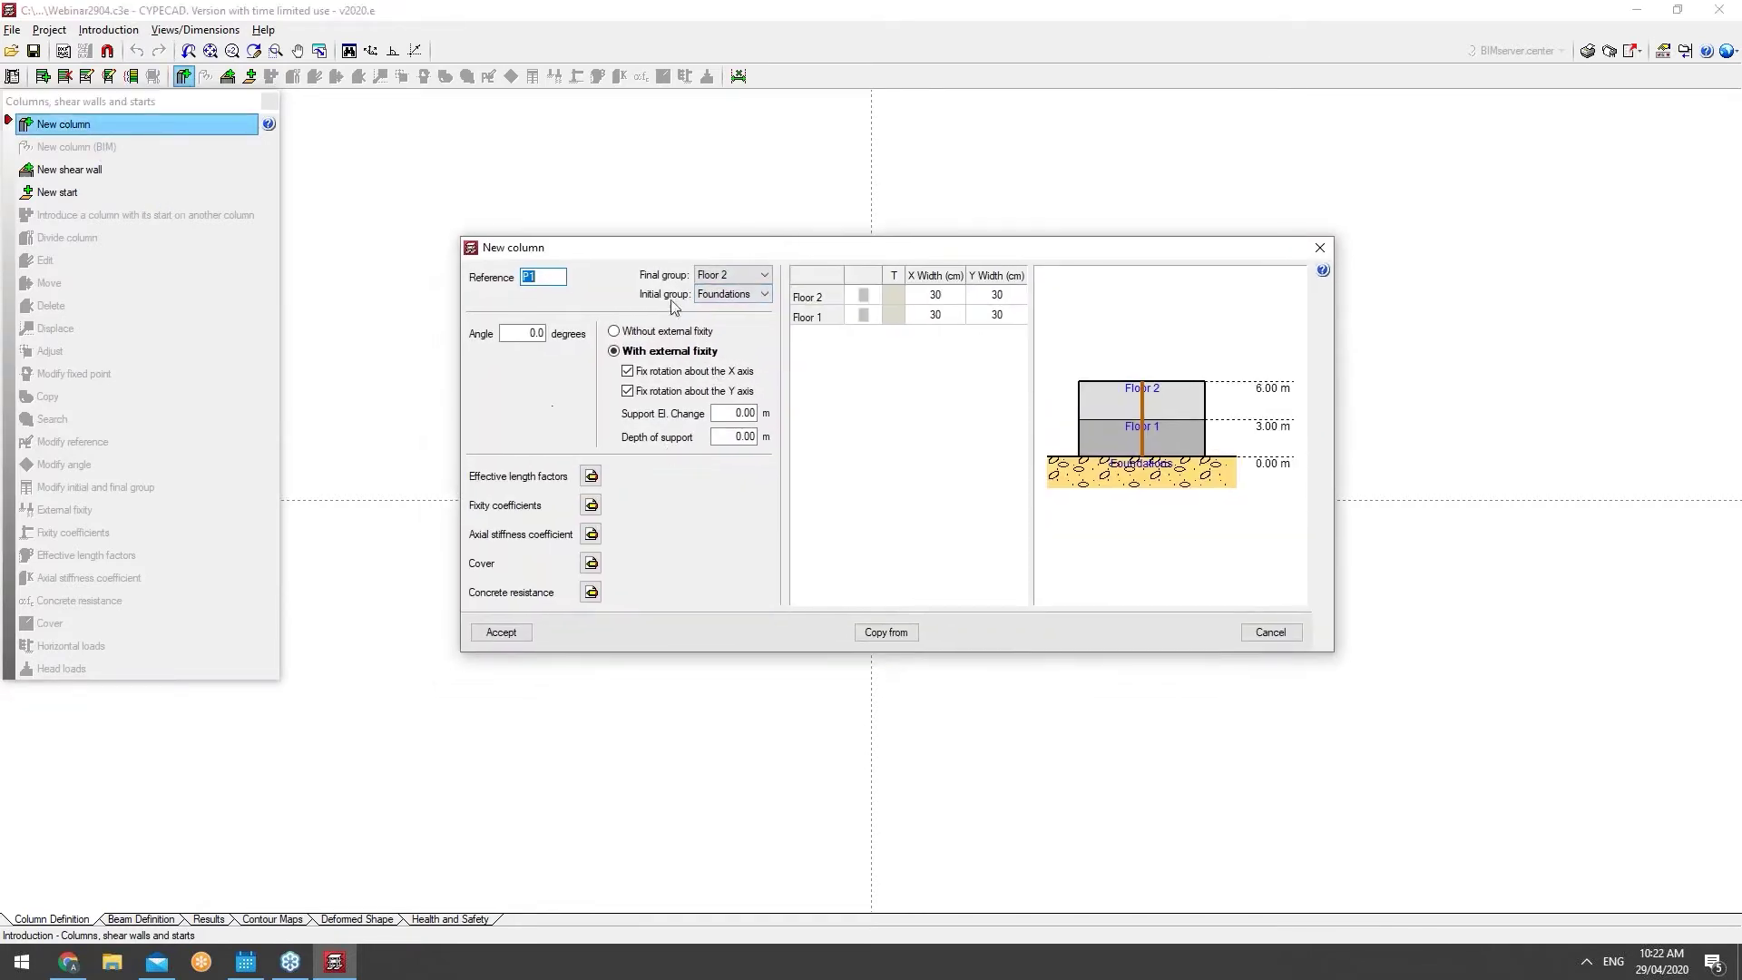
mouse_move(661, 333)
click(910, 295)
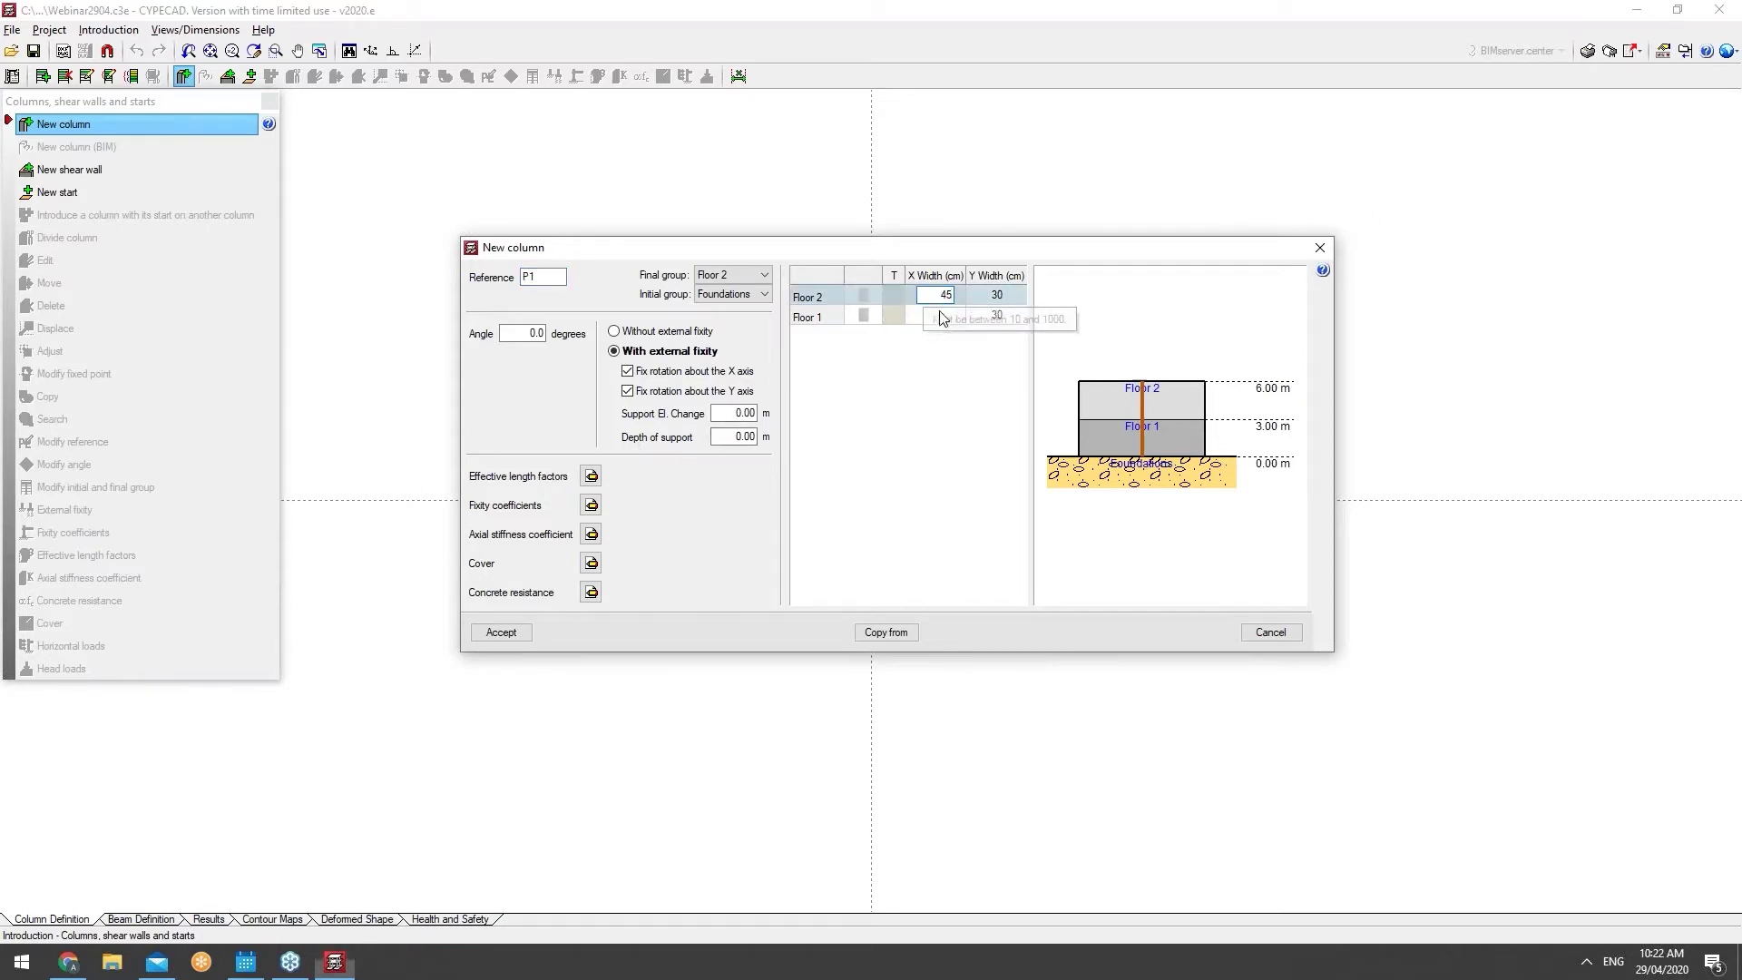
key(Tab)
text(45)
key(Return)
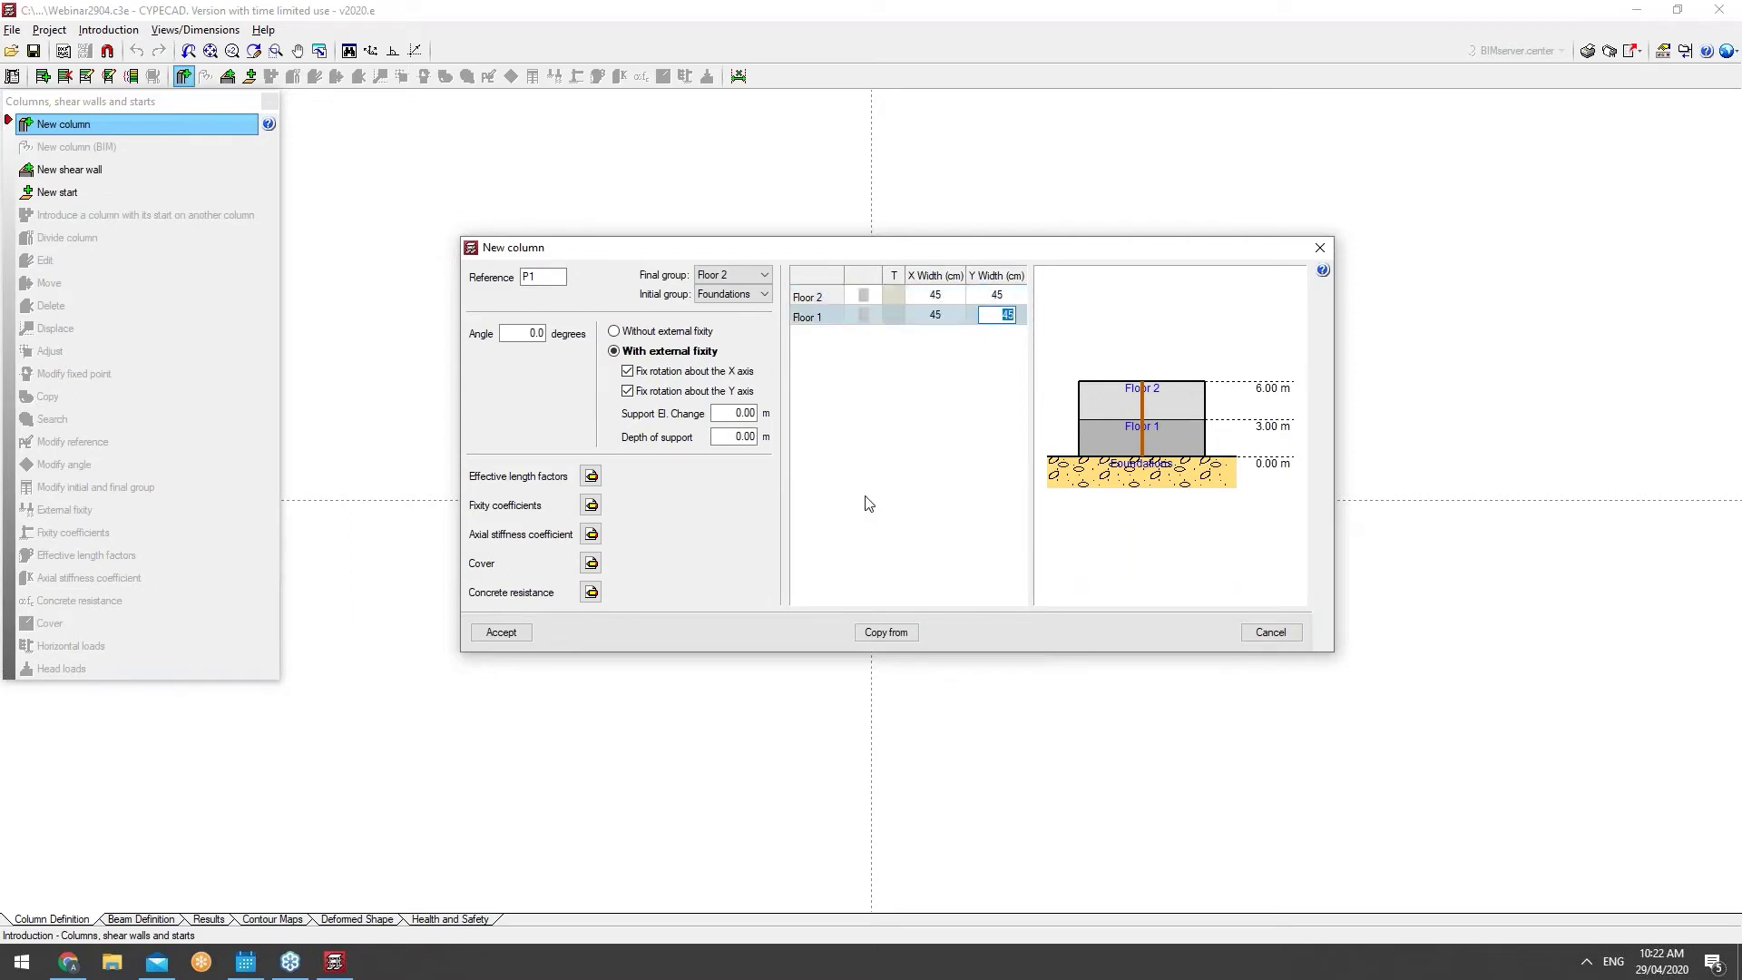
click(502, 633)
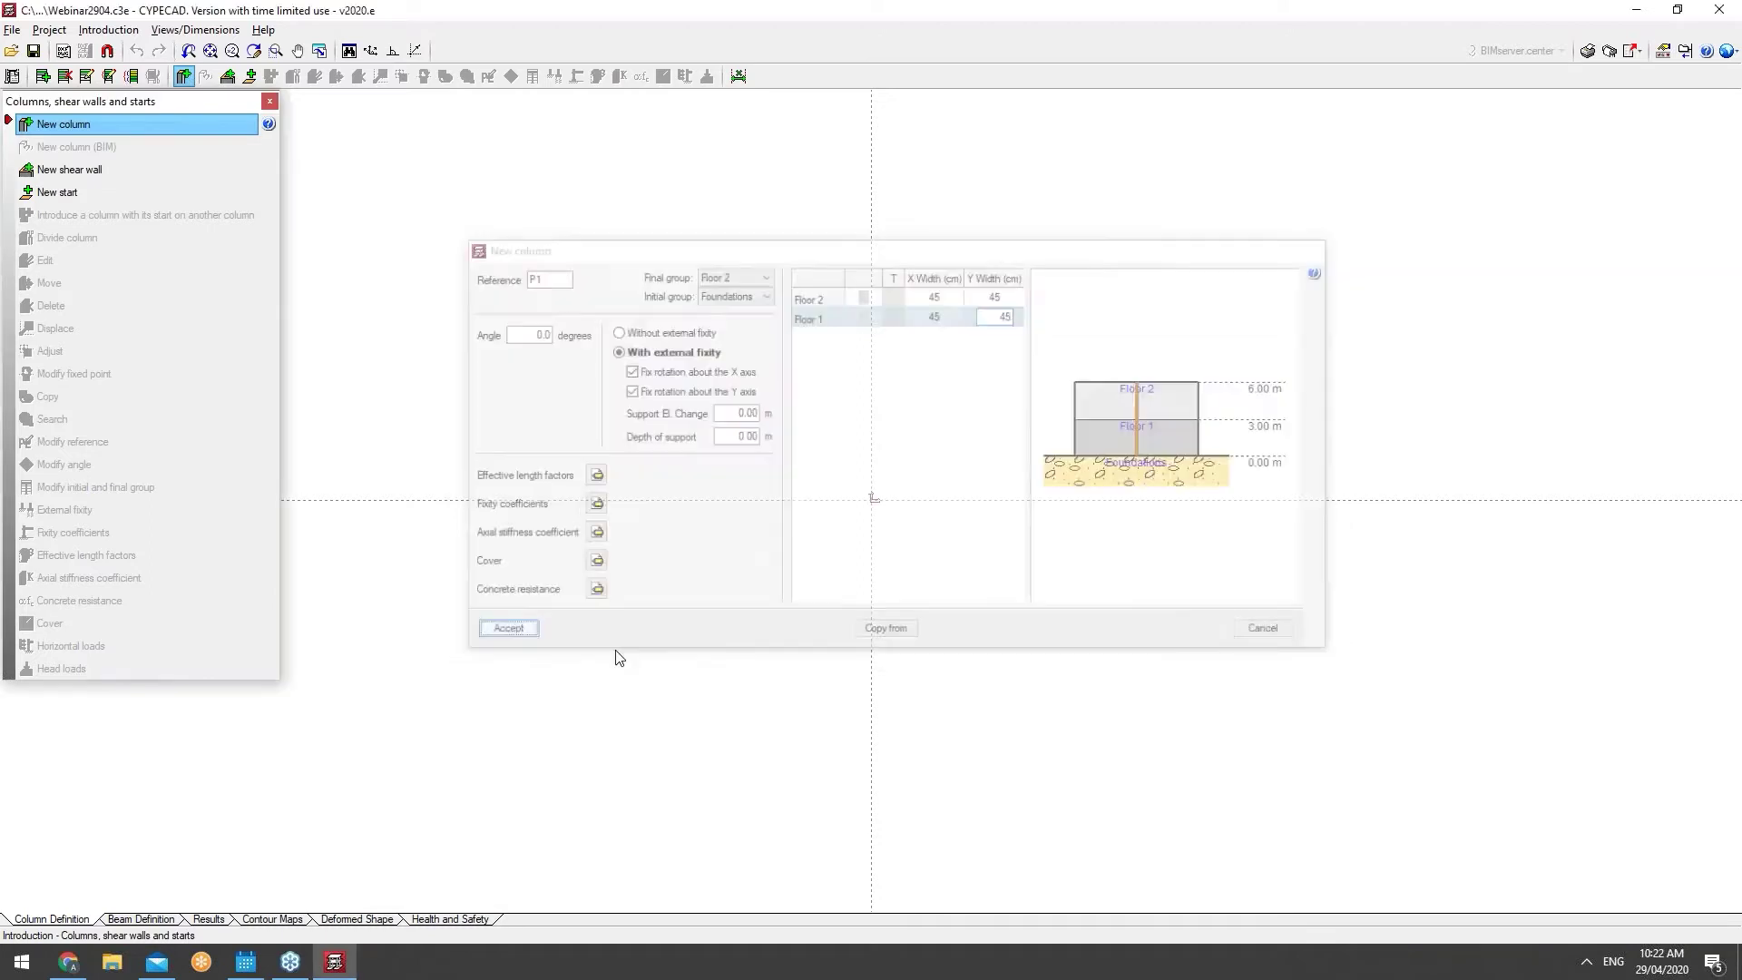
Step: Place the first column at the origin and a second one 5 m from it along X
click(871, 499)
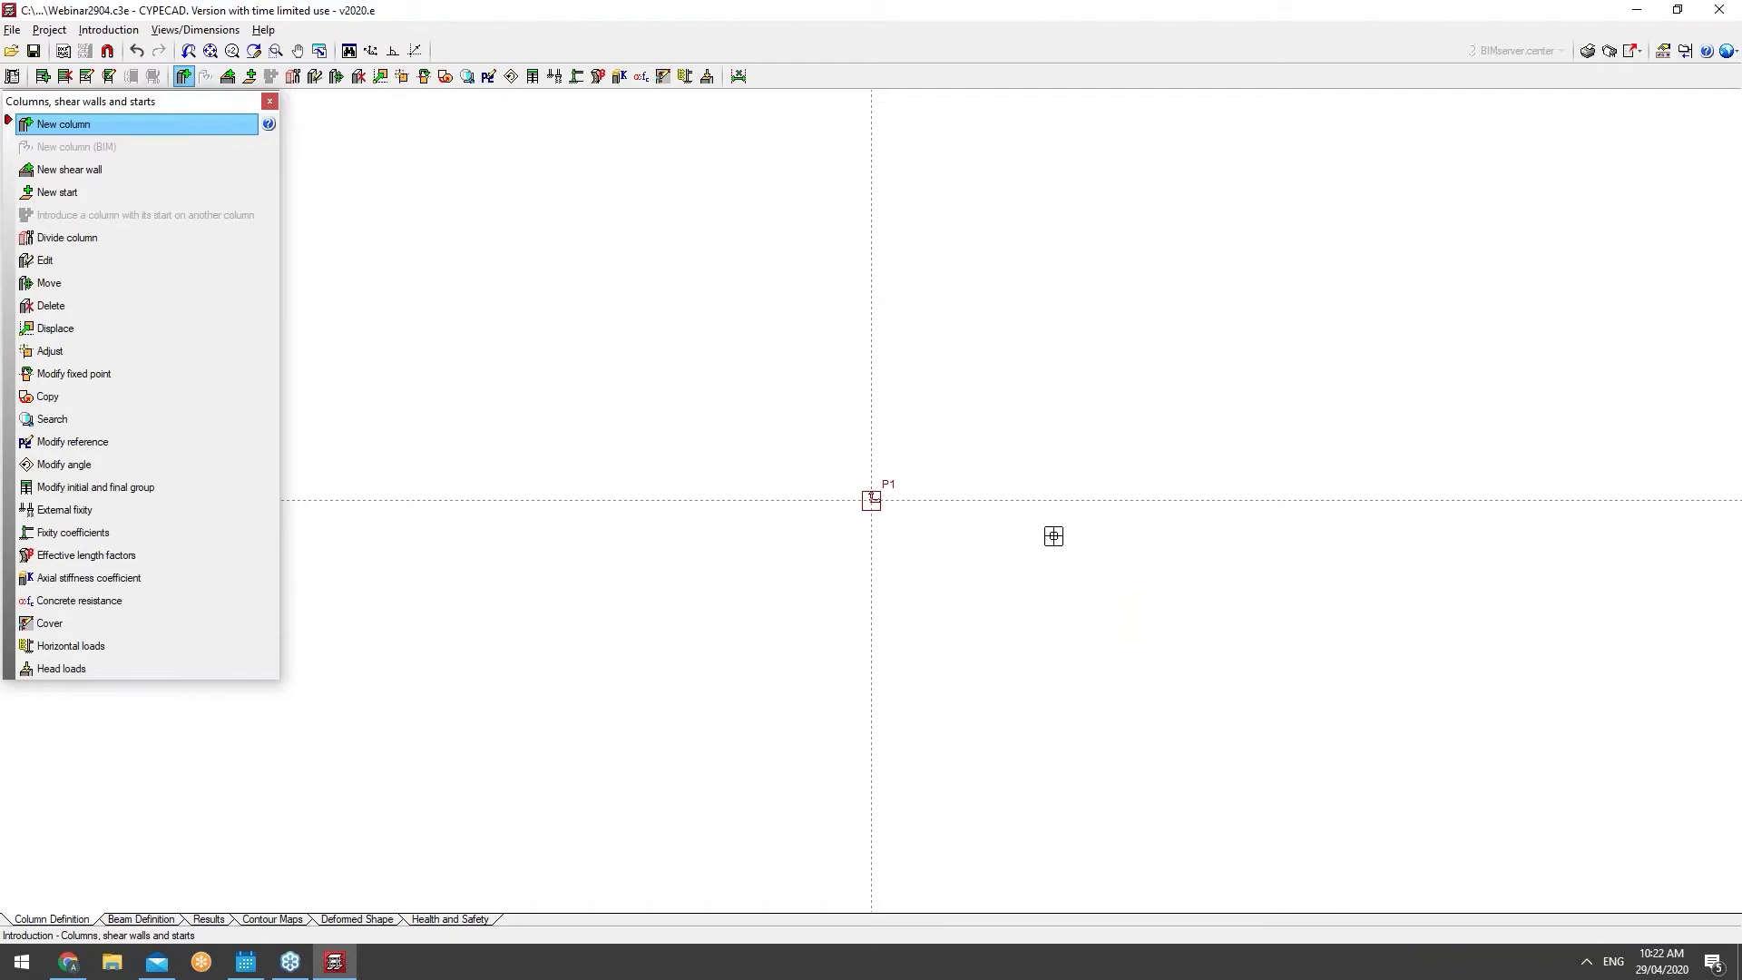
click(1014, 501)
text(5)
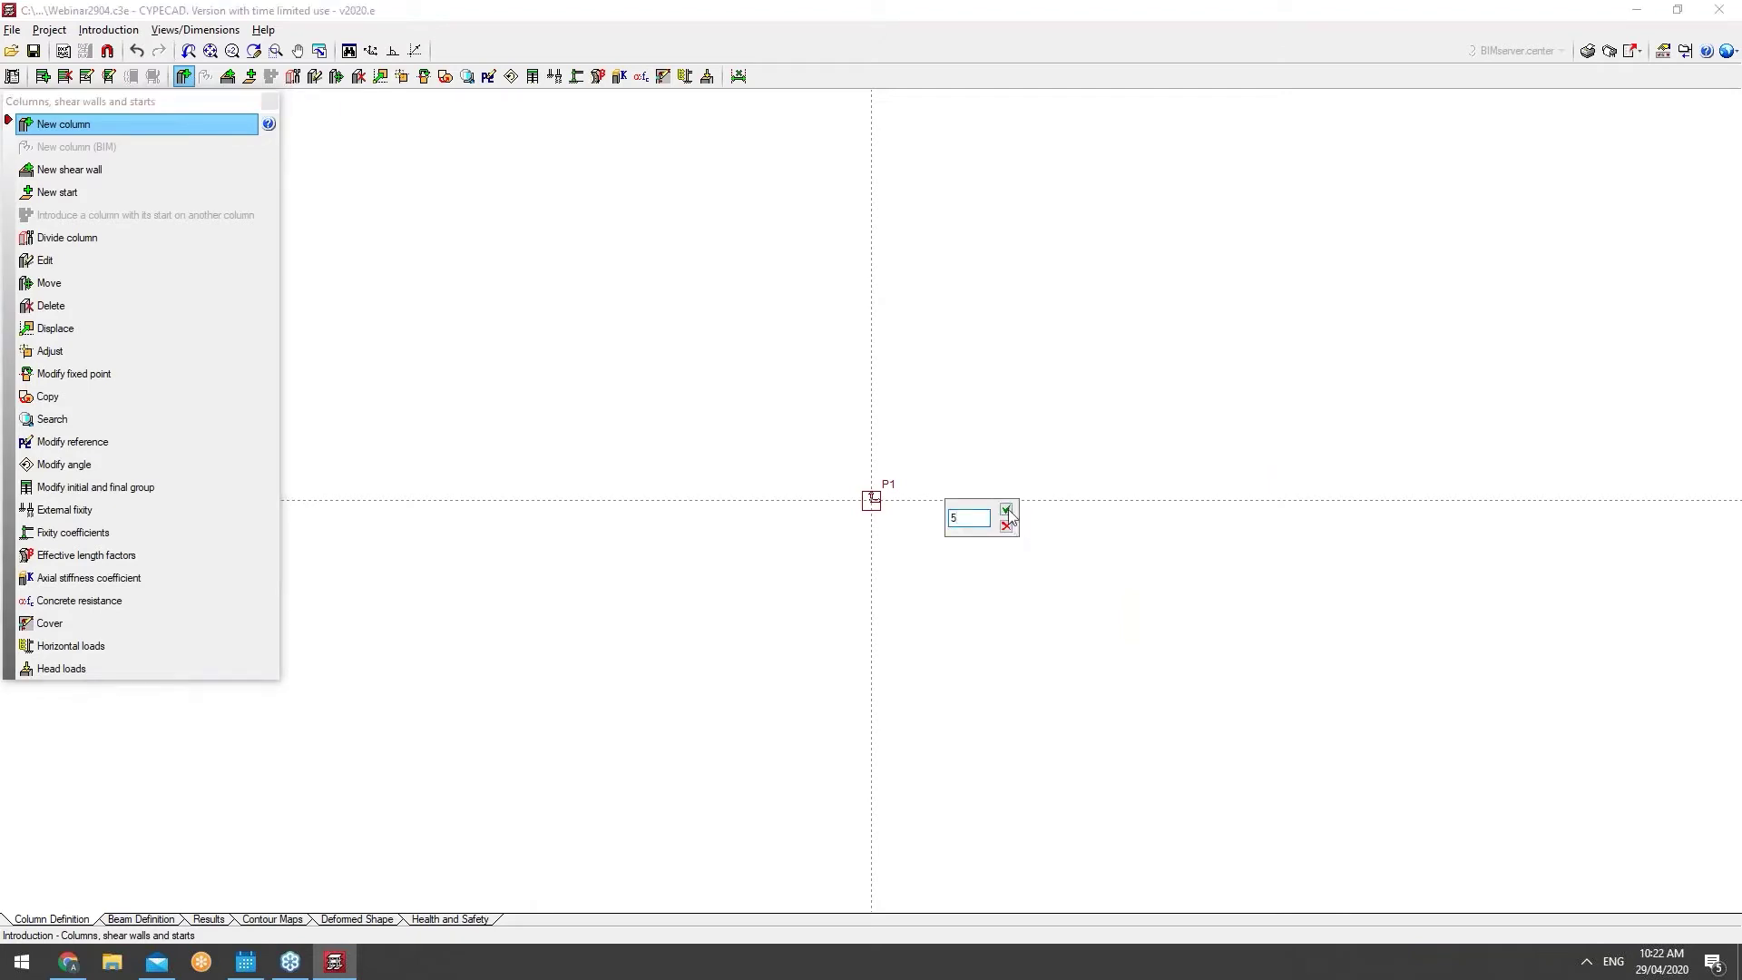
click(1006, 509)
Step: Place a third column 2 m from the origin column along Y
click(889, 473)
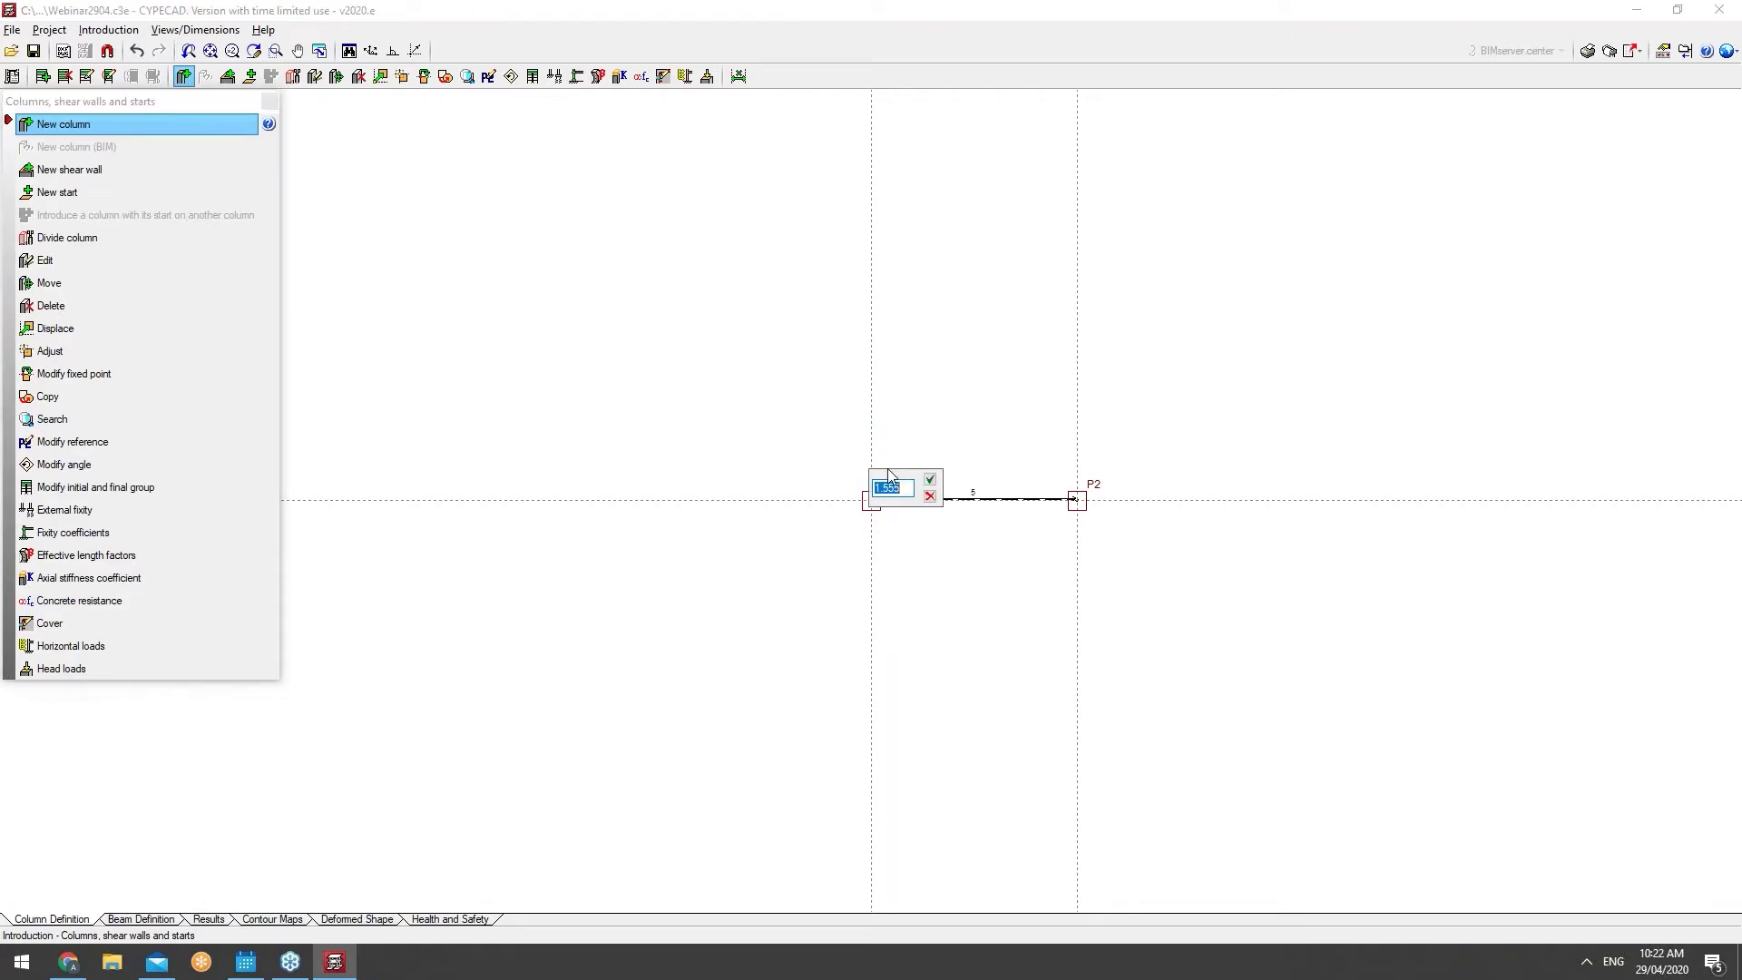
text(5)
click(931, 483)
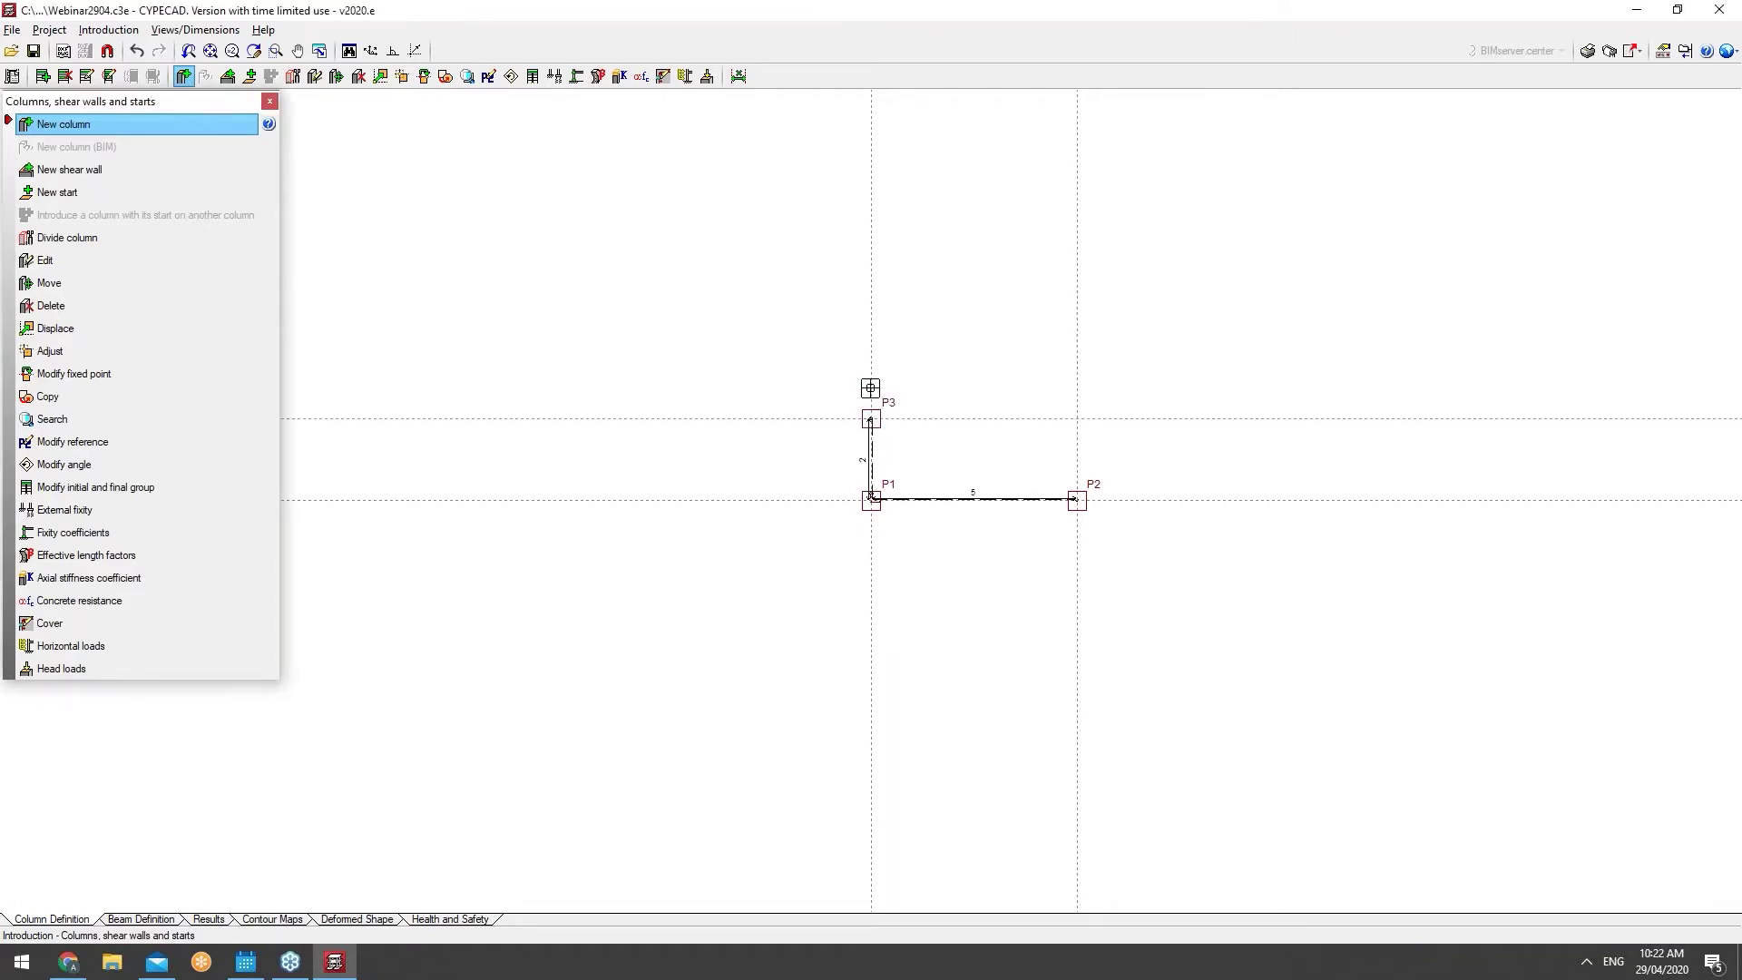
Step: Place two more columns along Y above the third column, each 2 m from the previous one
click(885, 402)
text(2)
click(930, 408)
click(872, 281)
text(2)
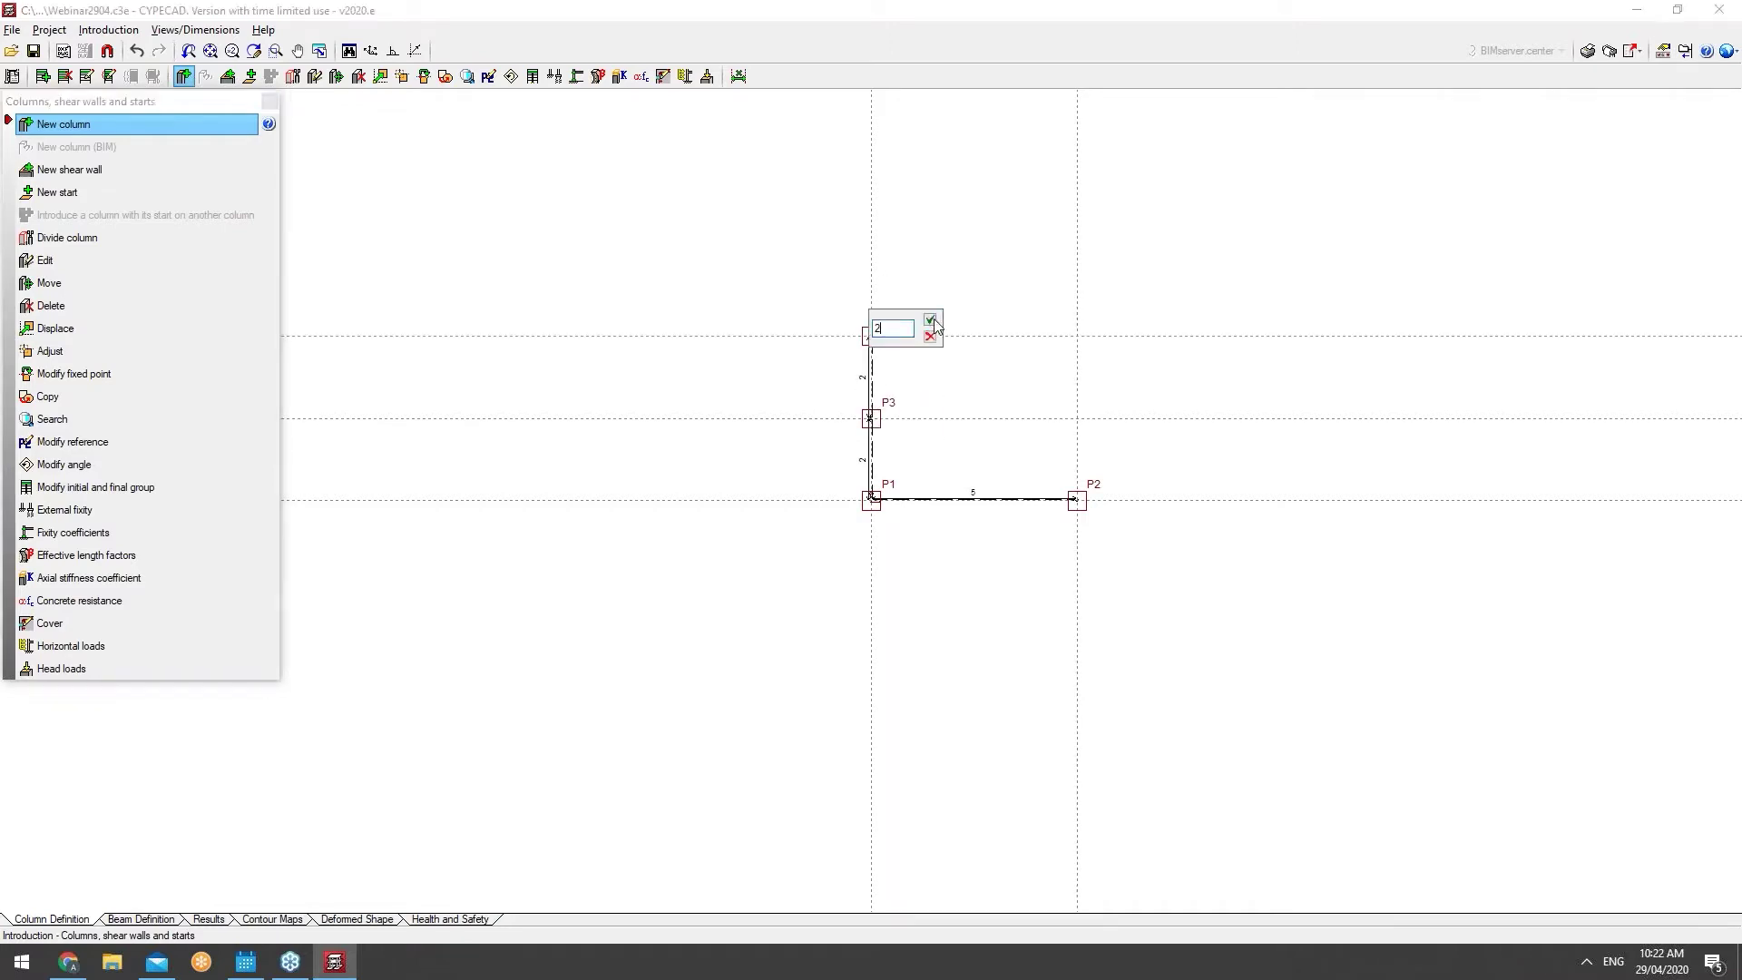
click(932, 327)
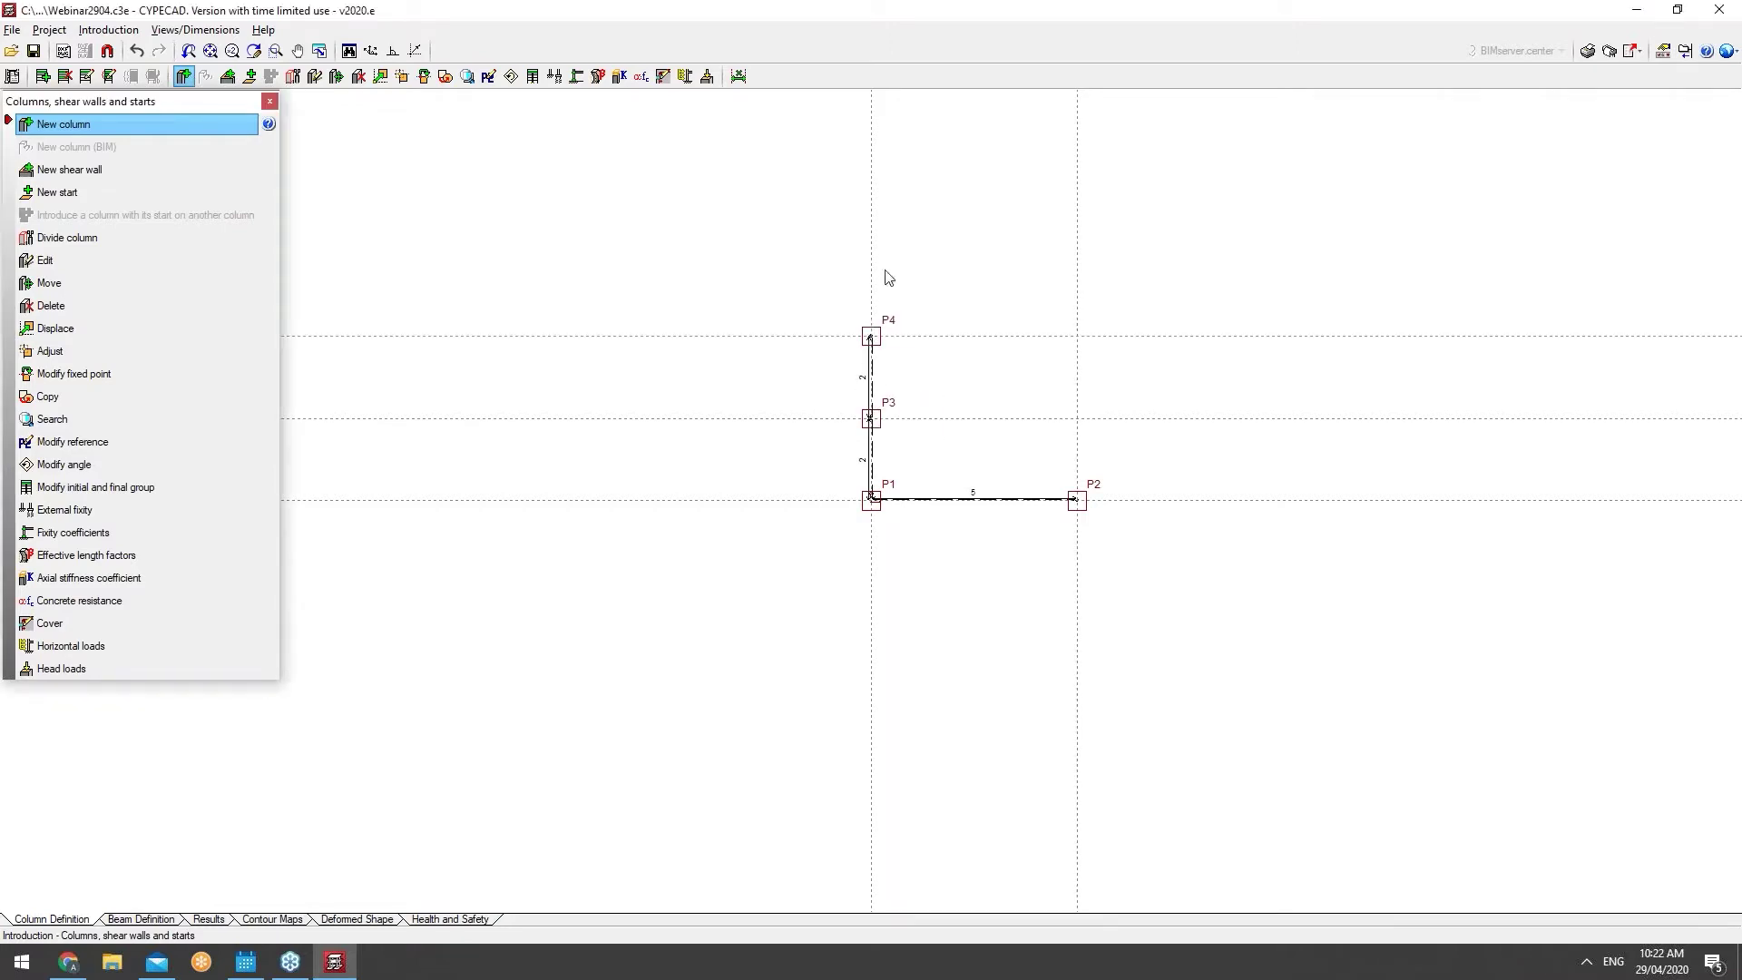
click(874, 207)
click(932, 244)
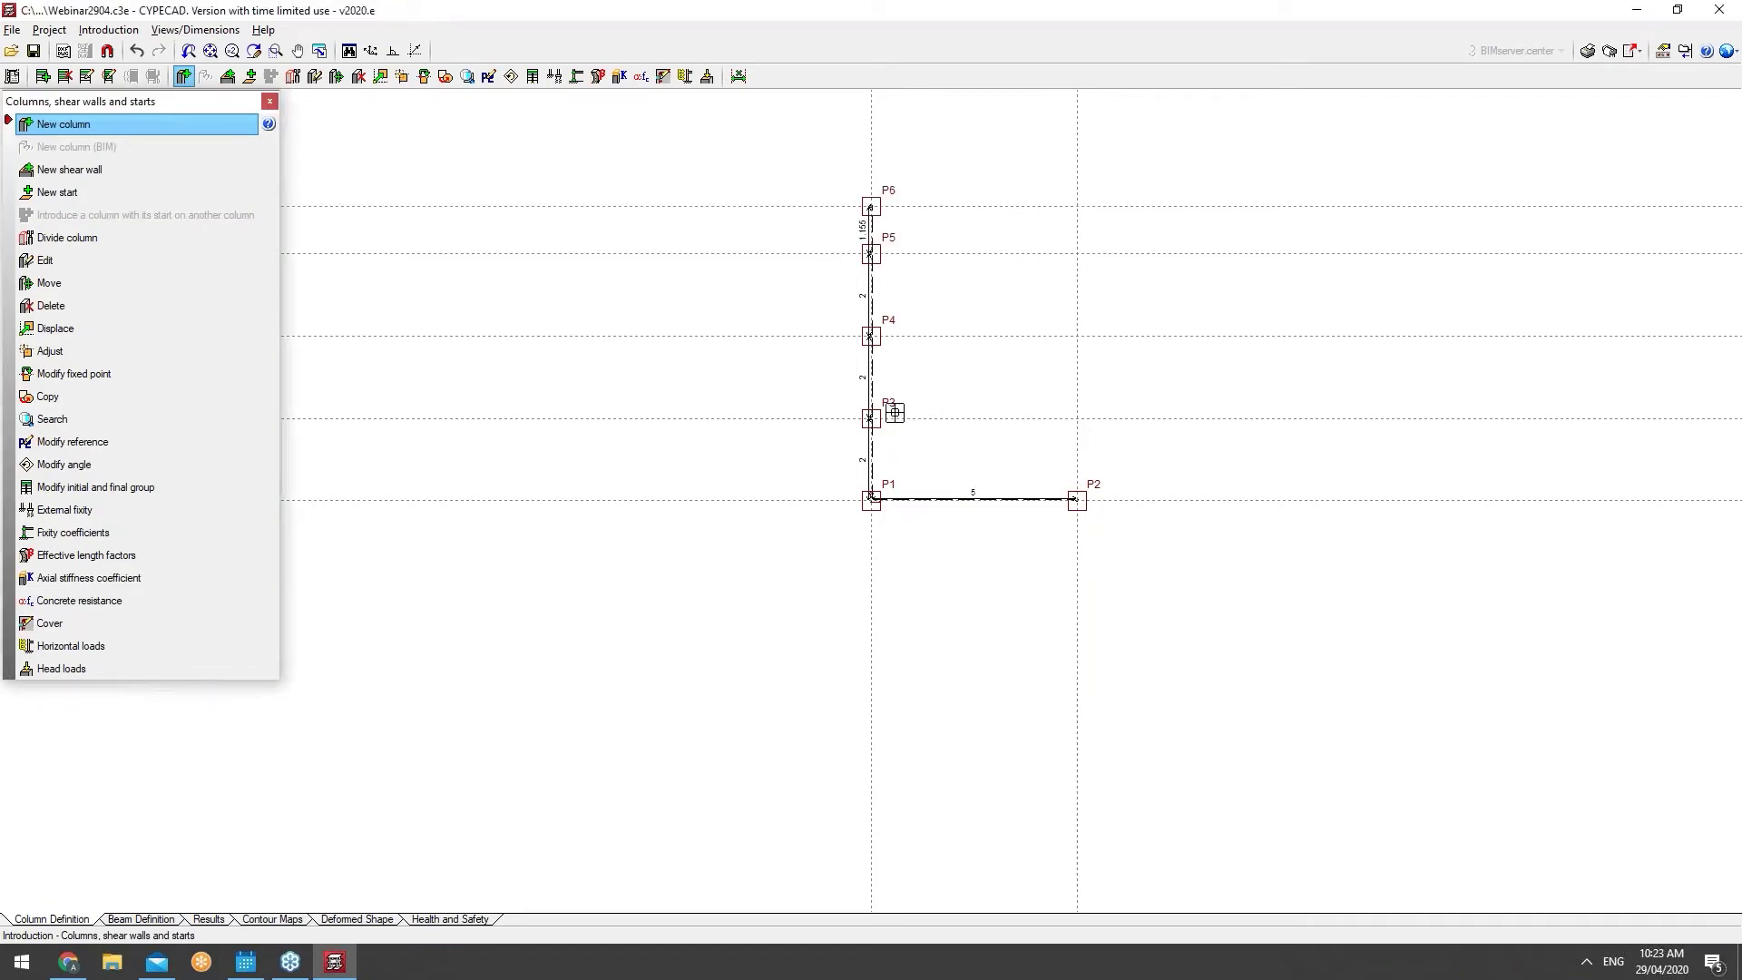
Step: Undo the misplaced last column and place a new 45 × 45 cm column 2 m beyond P5 along Y
click(136, 51)
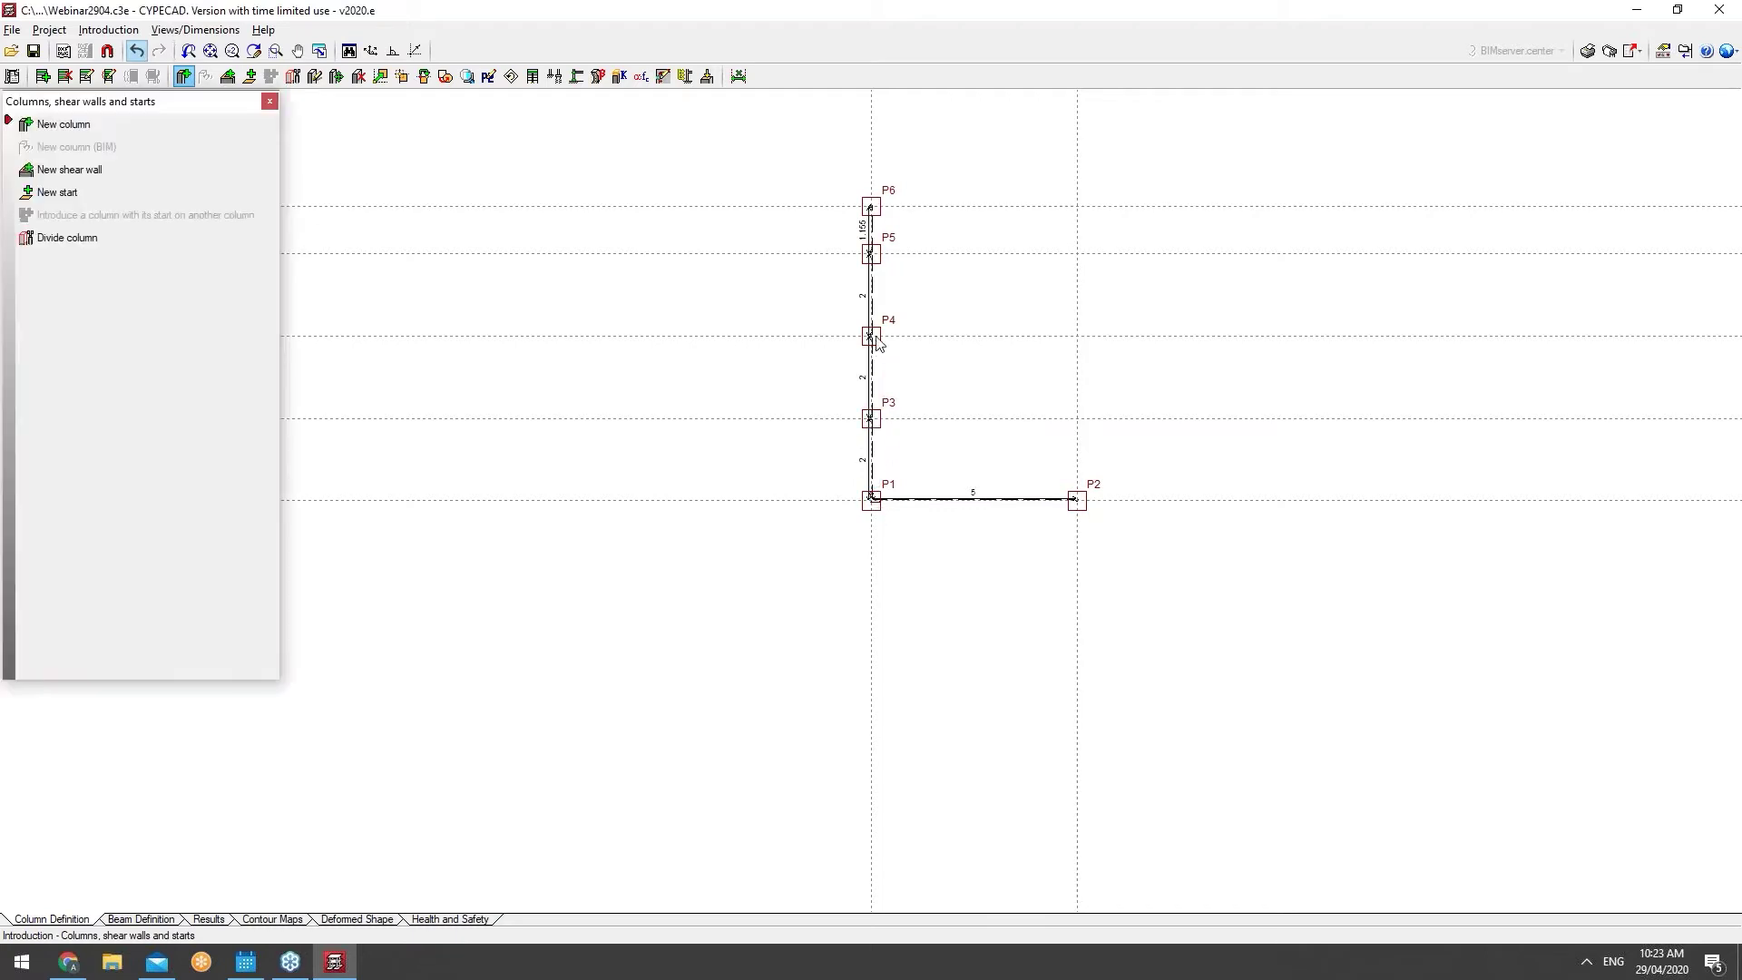
click(233, 123)
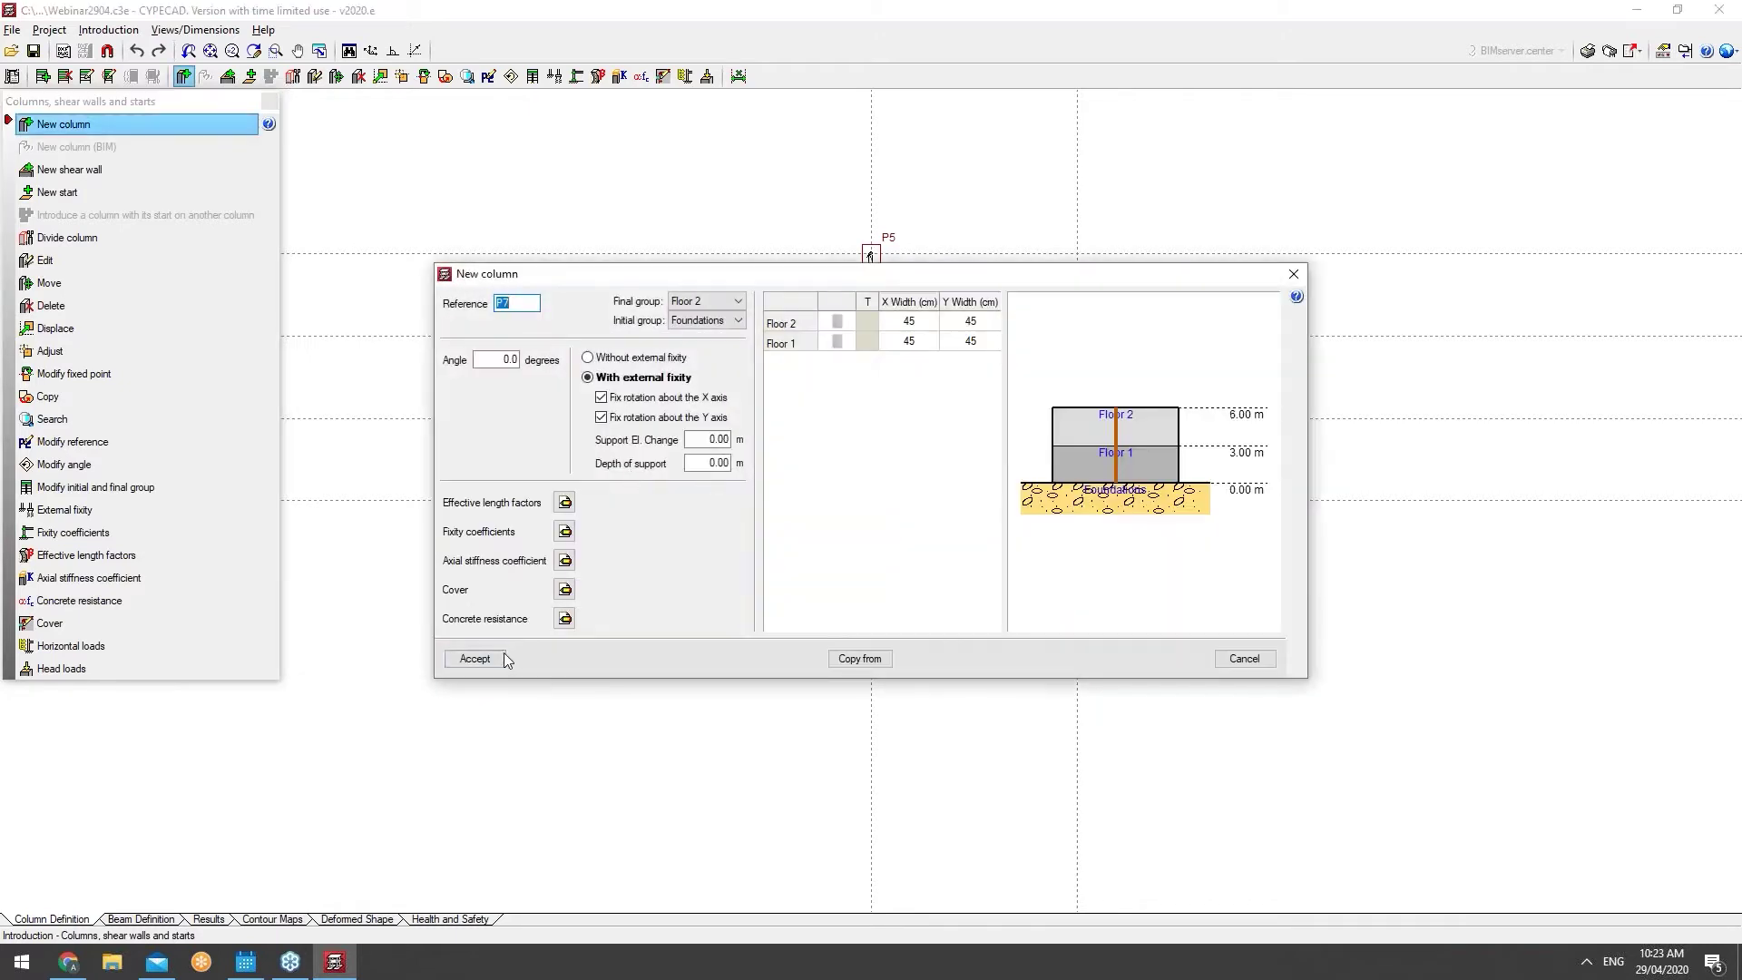
click(502, 657)
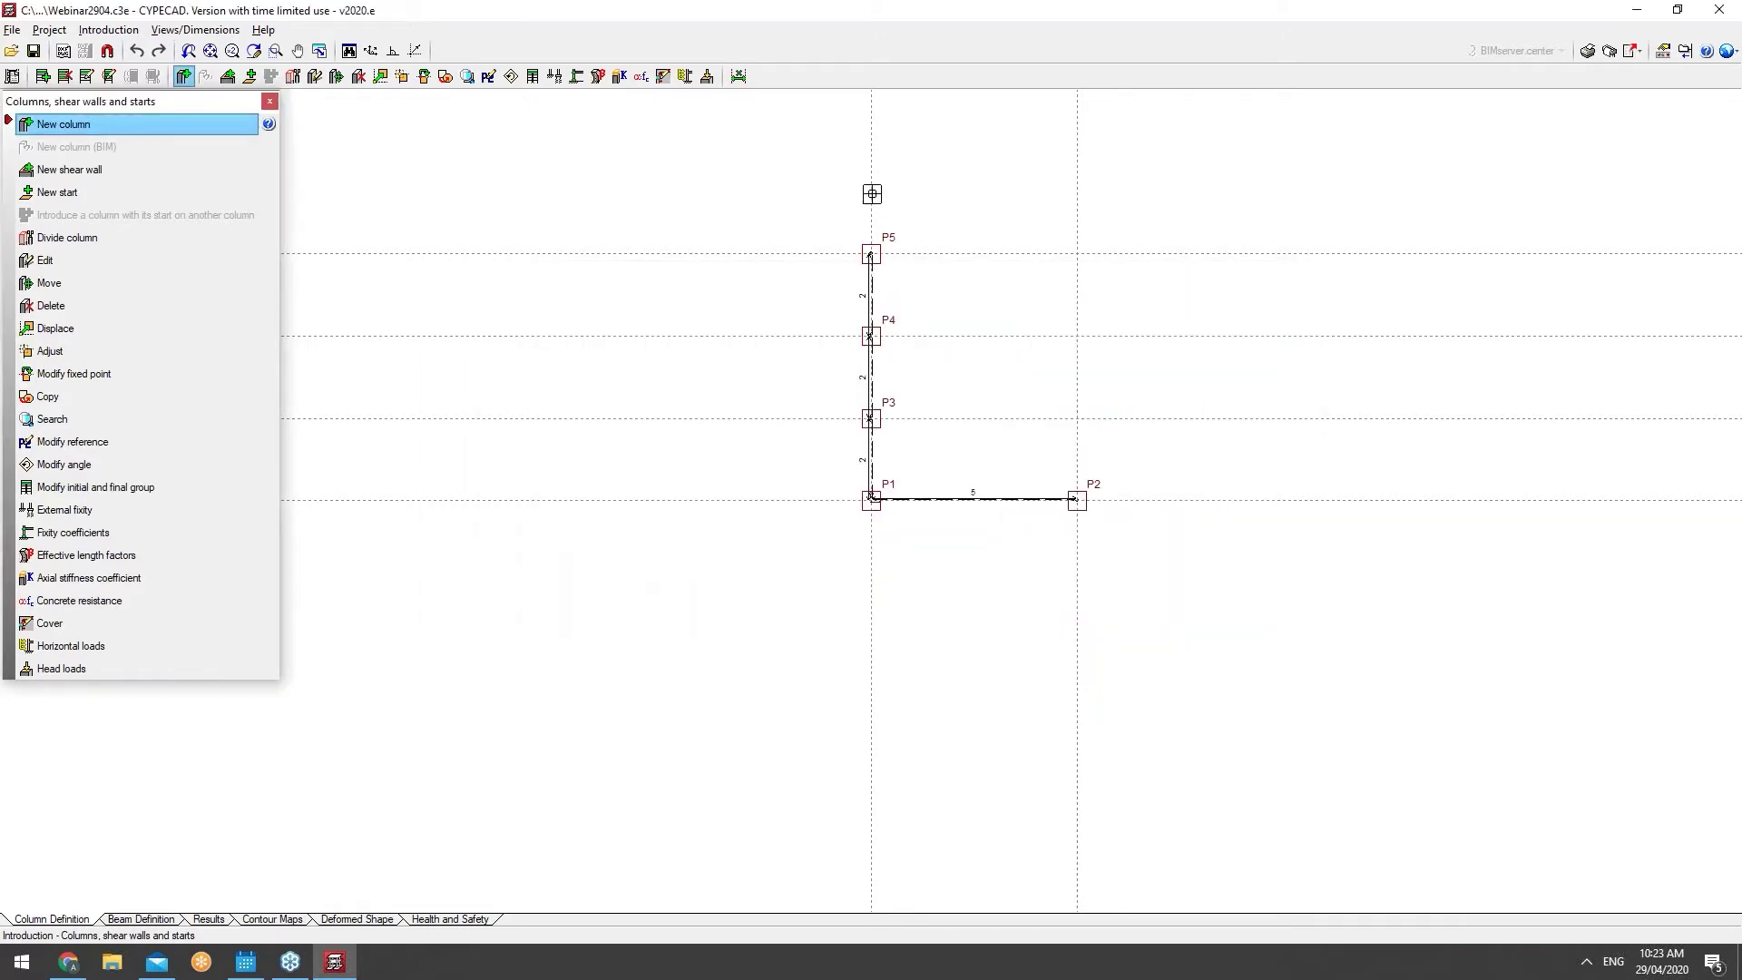
click(871, 227)
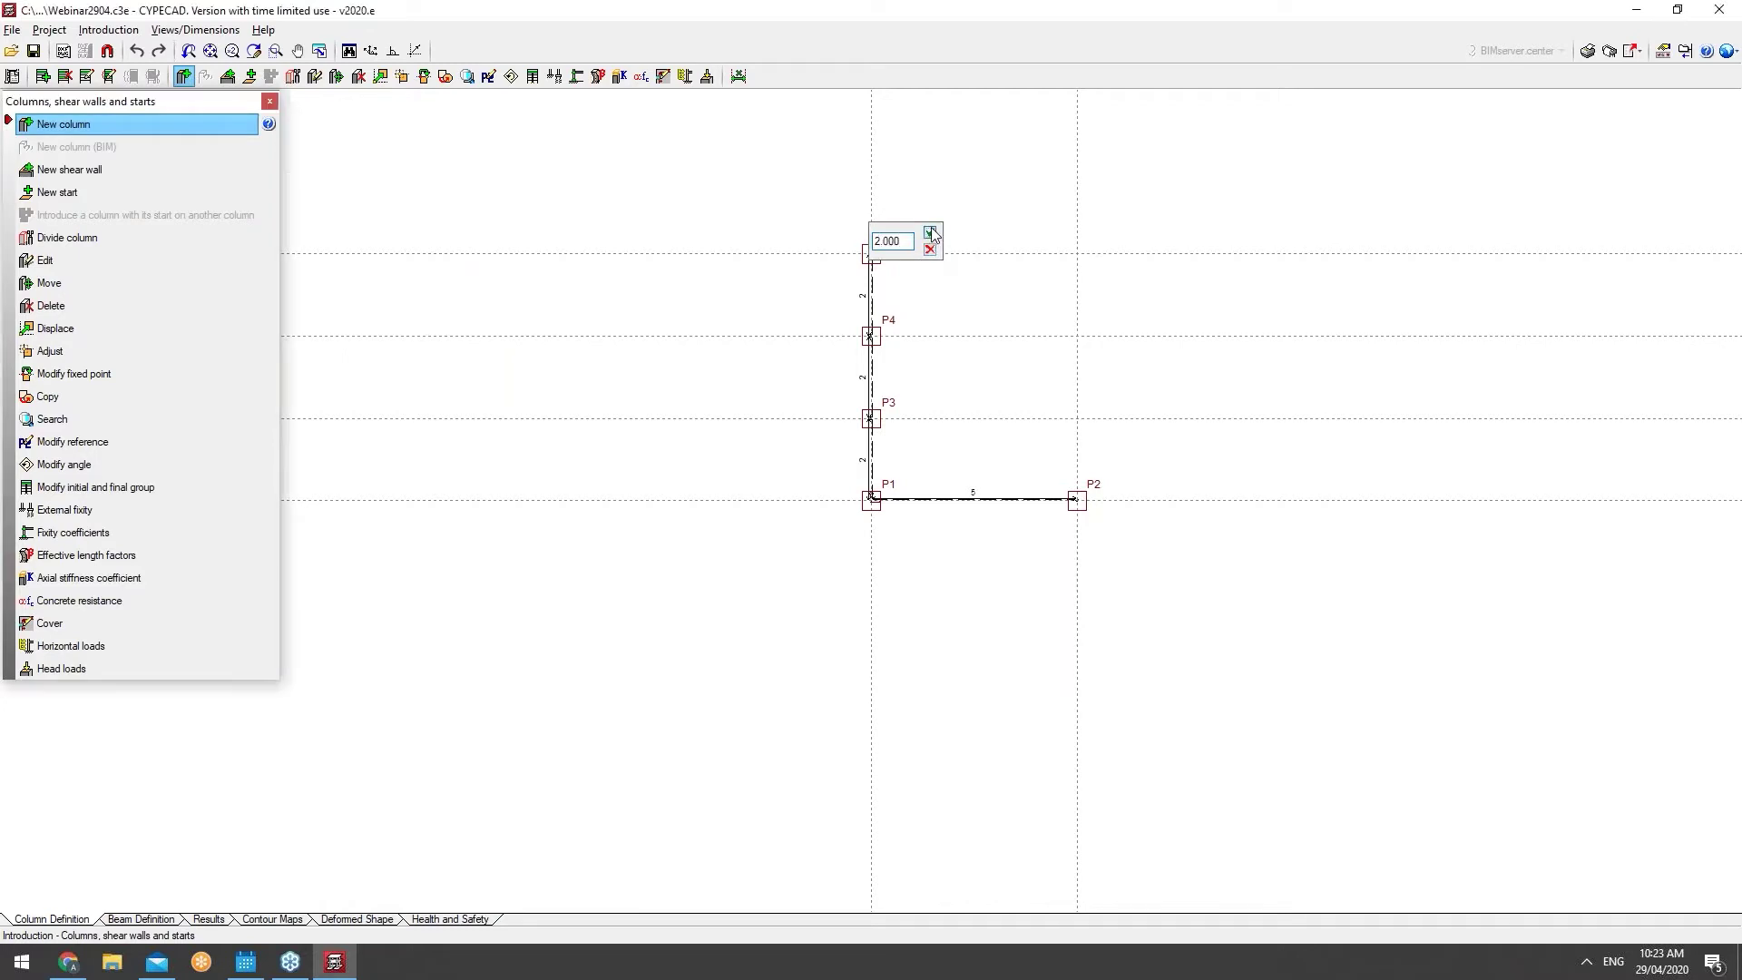
click(930, 233)
Step: Place four columns on the grid line through P2, one opposite each of P7, P5, P4 and P3
click(1076, 172)
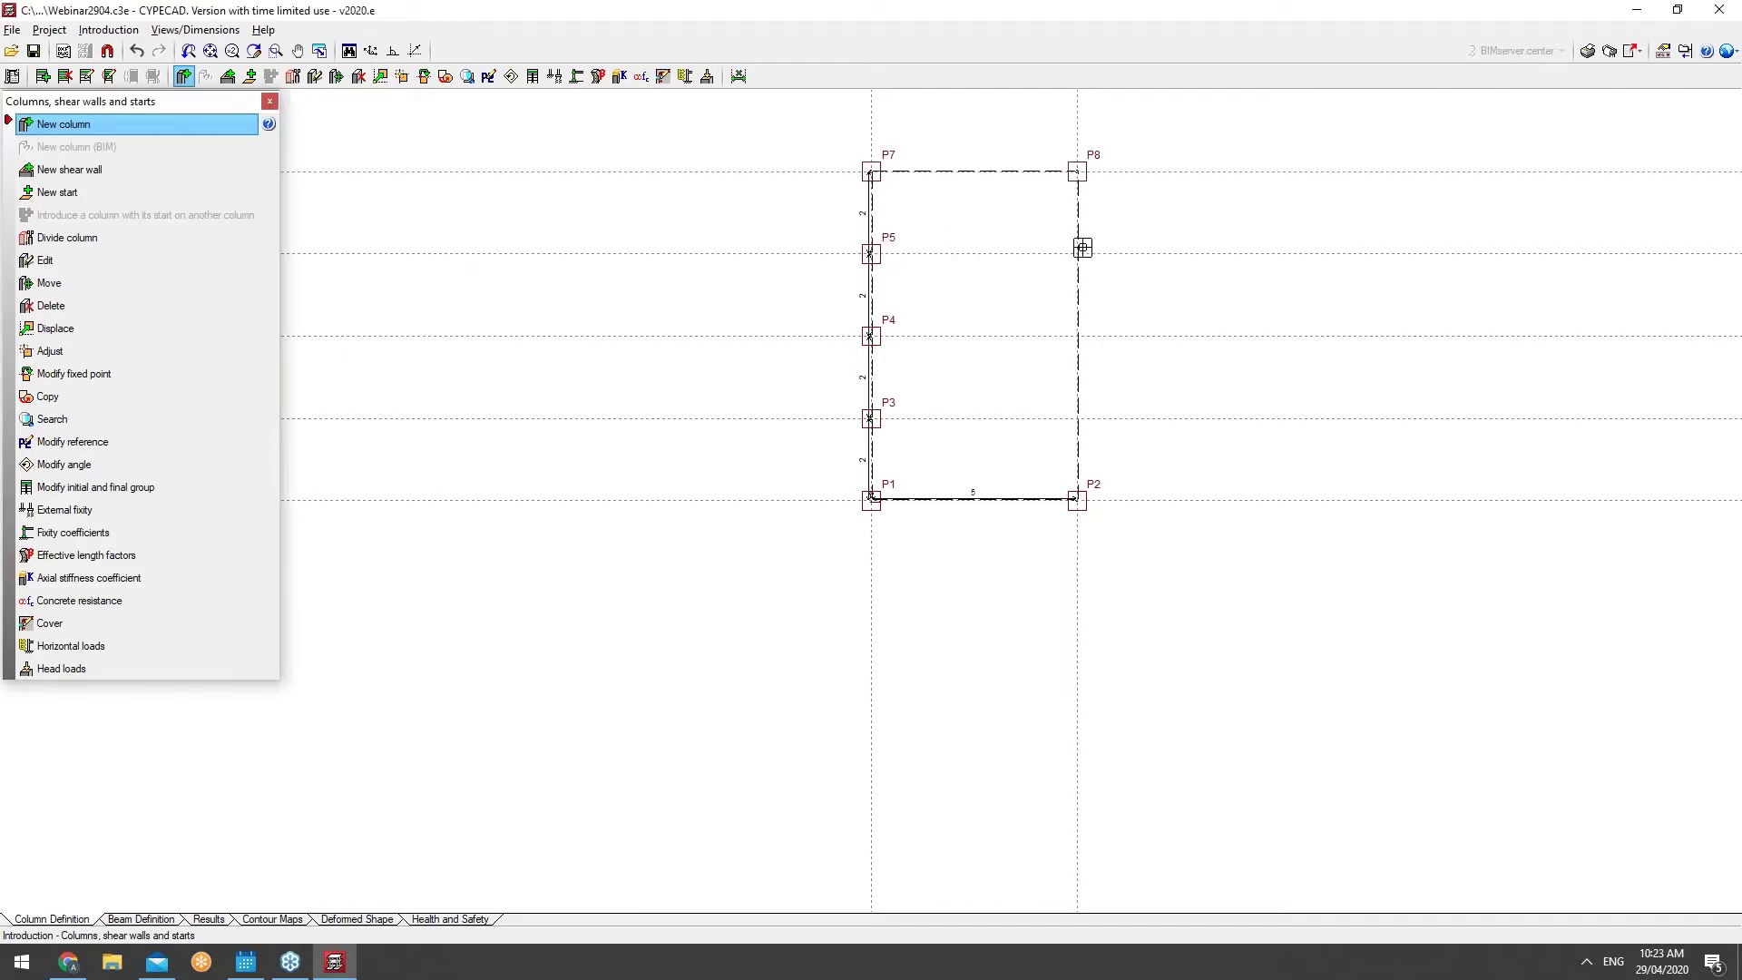
click(1077, 253)
click(1076, 336)
click(1078, 418)
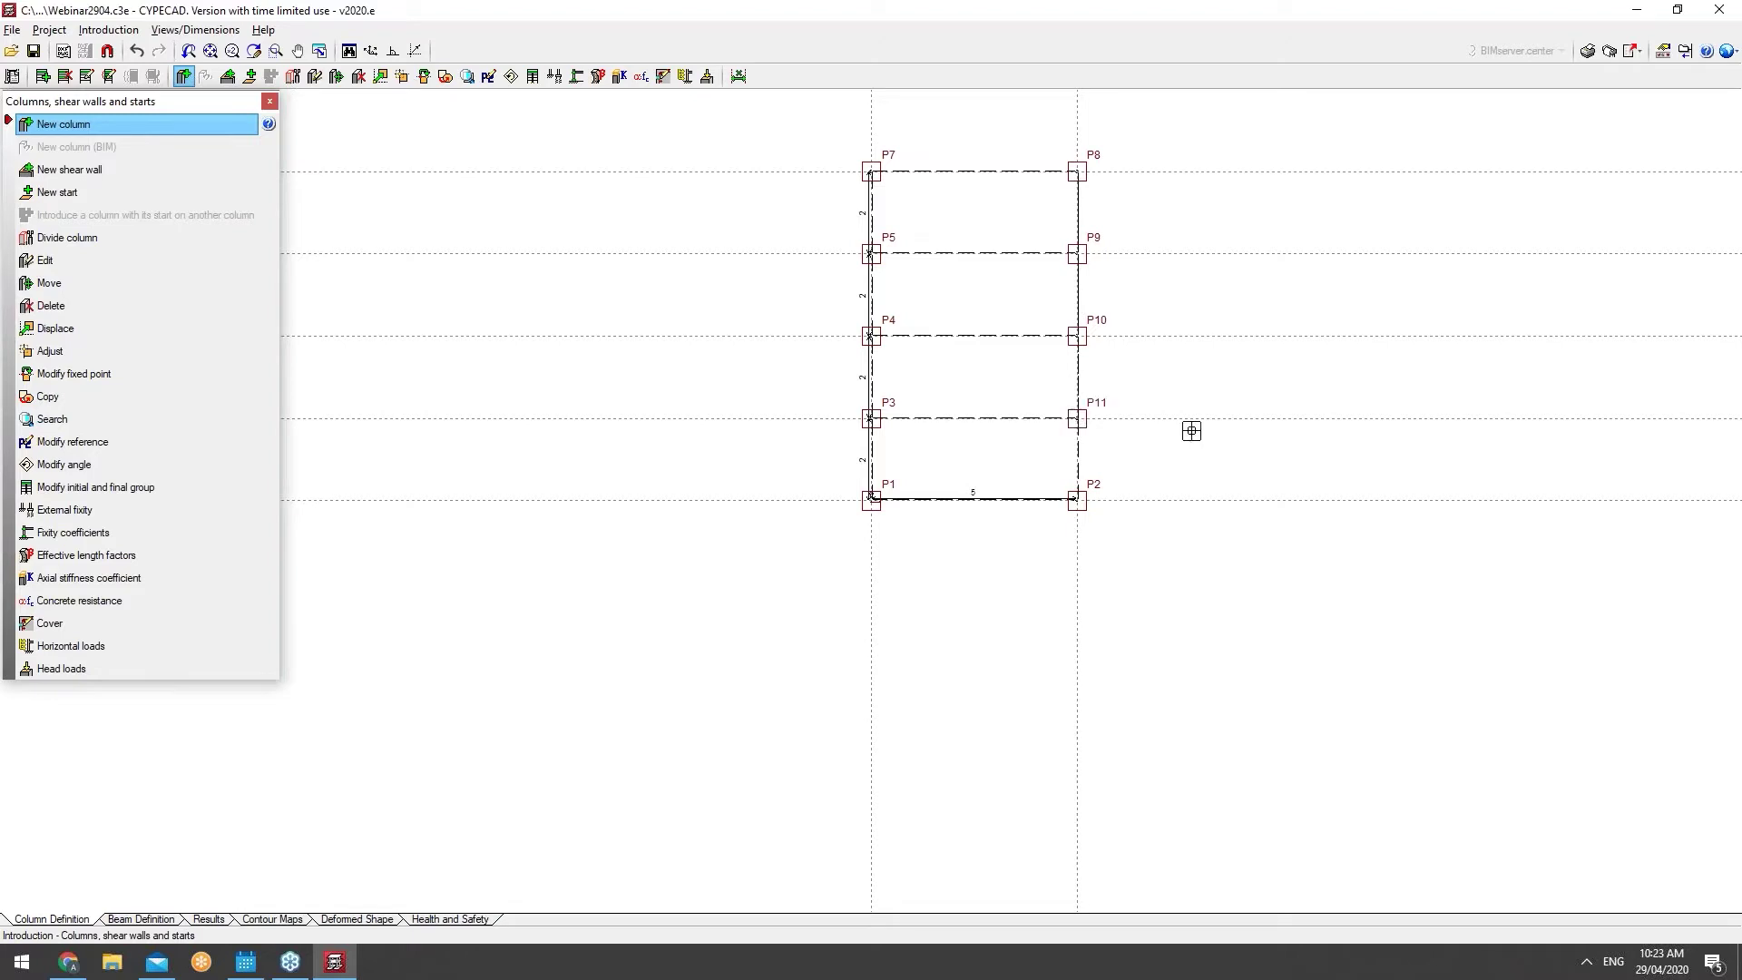
scroll(925, 337, up, 1)
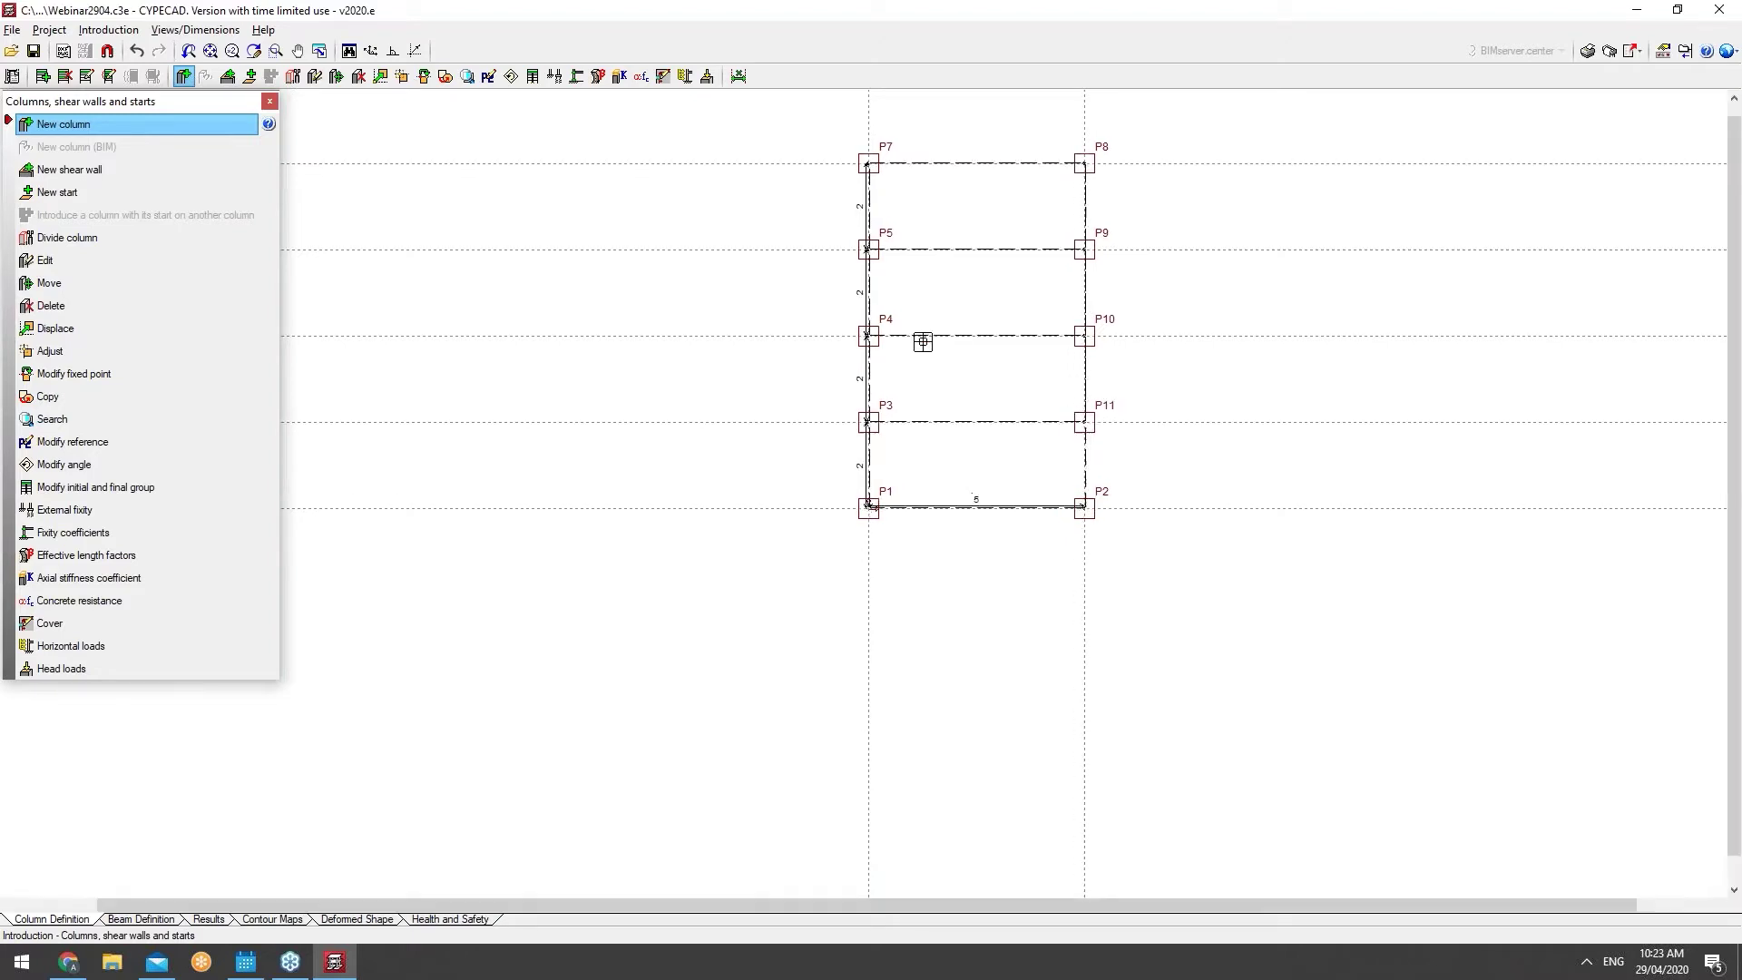
scroll(898, 358, up, 1)
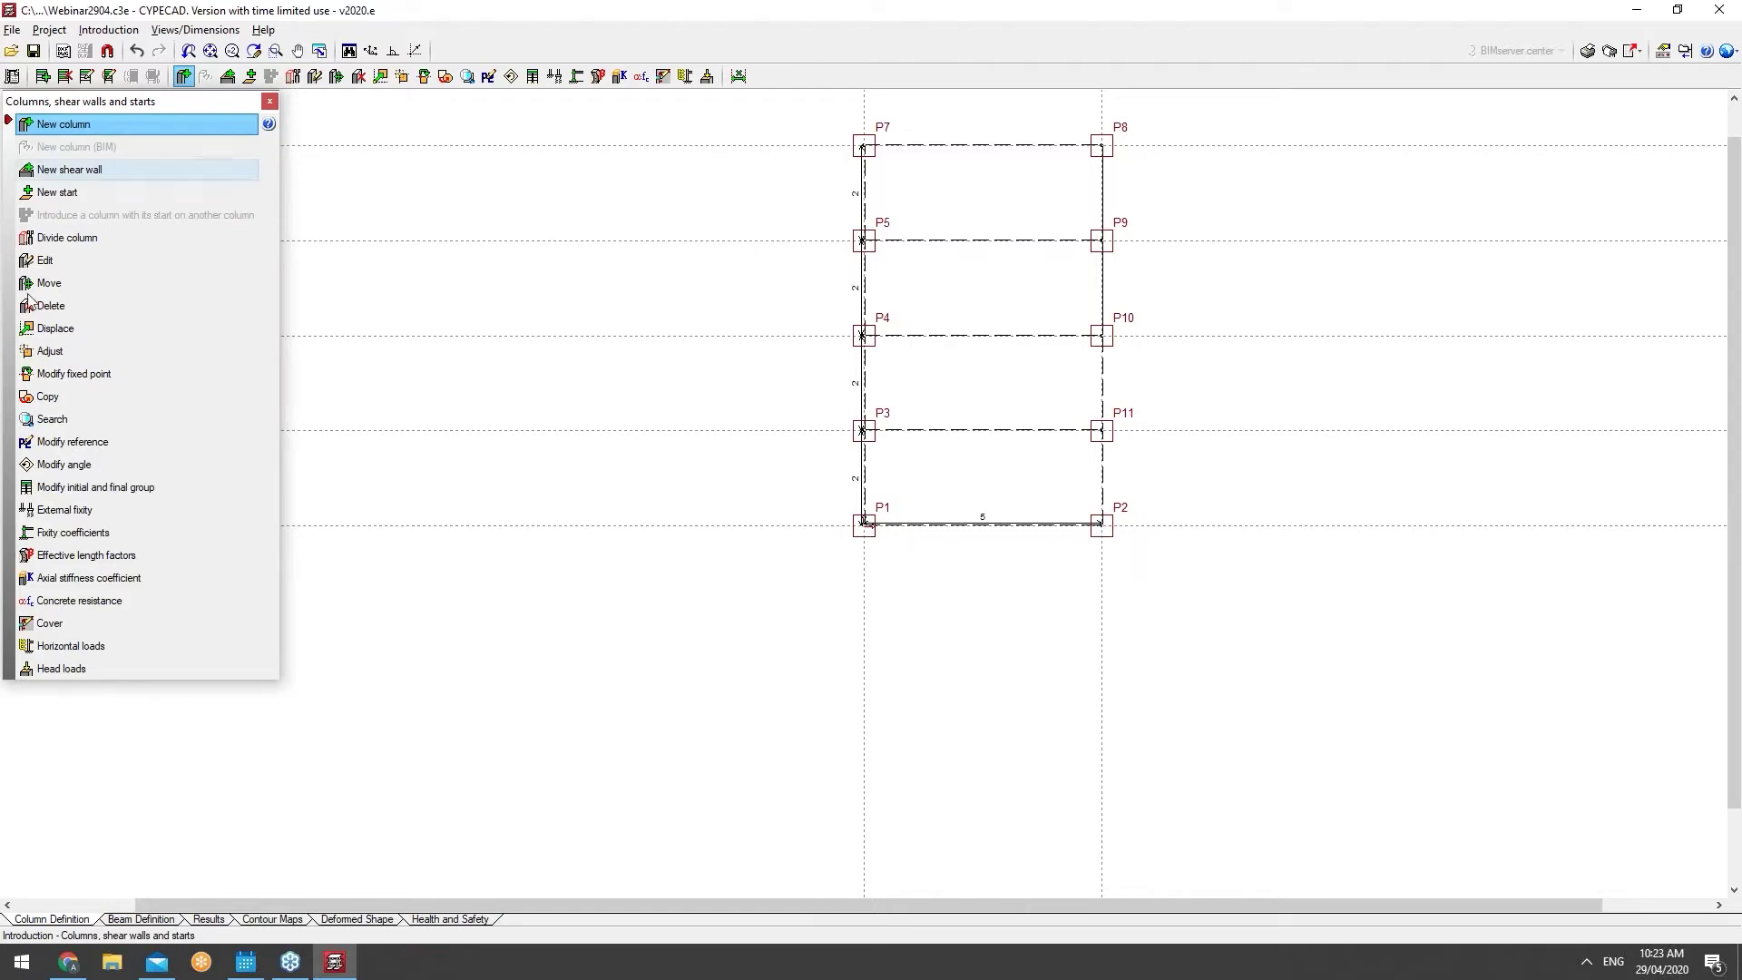
Step: Switch to the beam definition view and go to the Foundations group
click(143, 919)
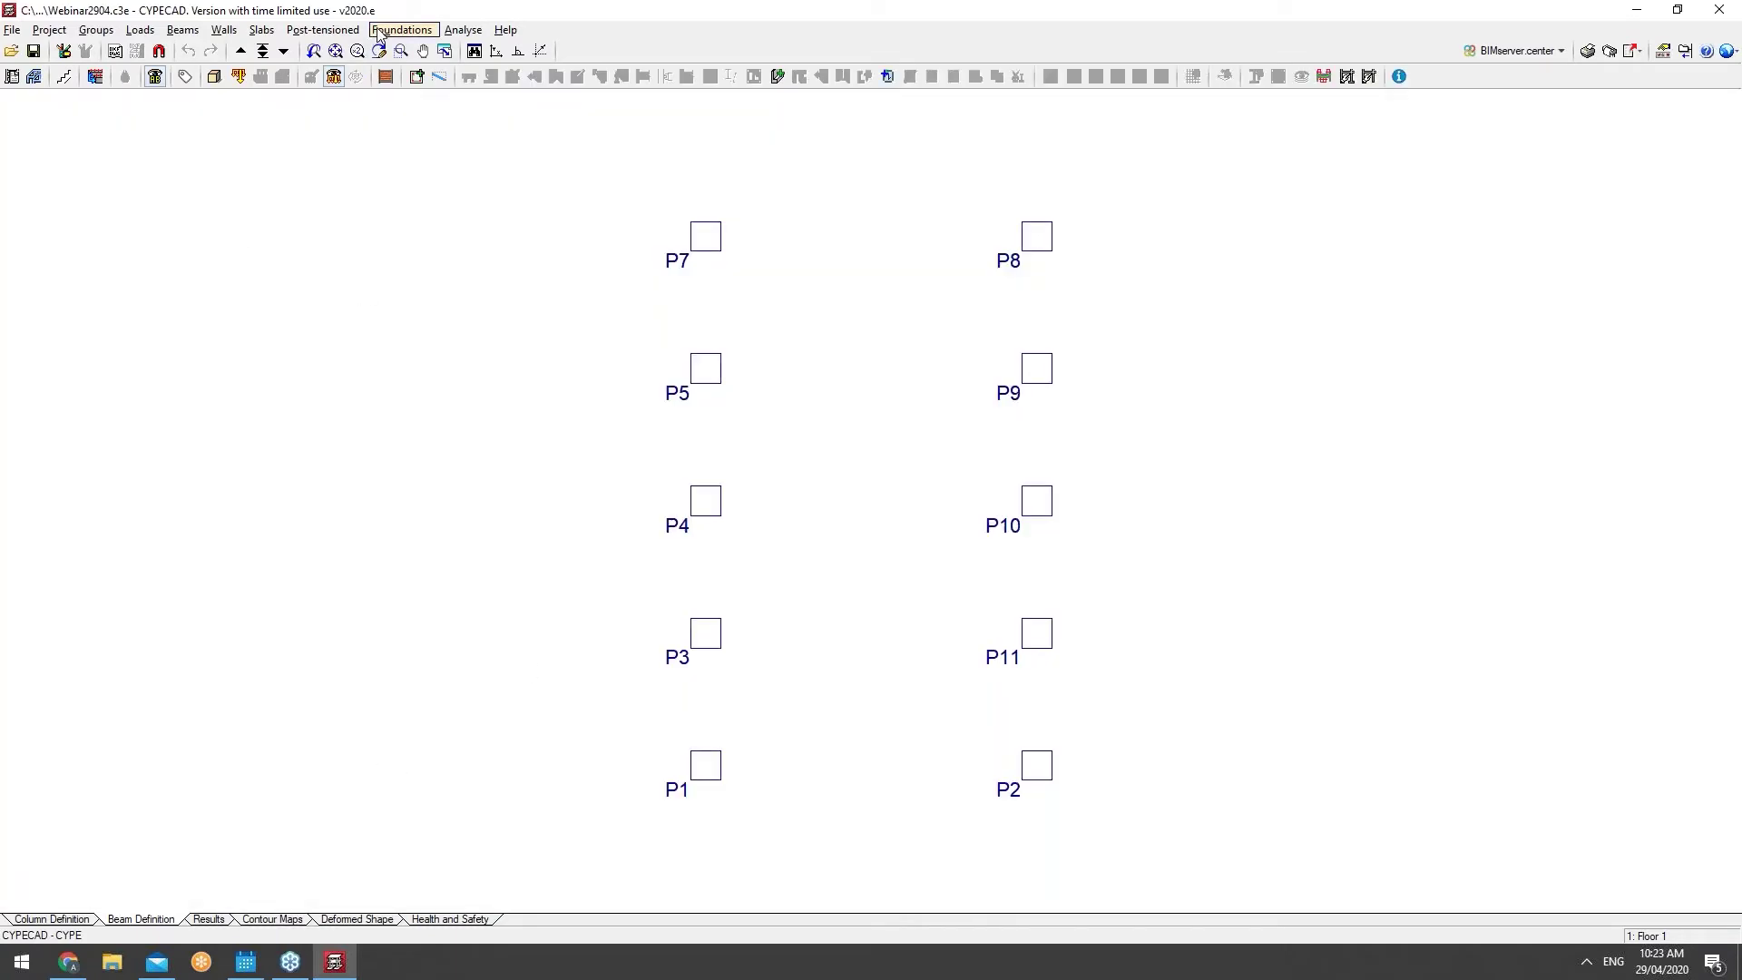
click(262, 51)
click(886, 585)
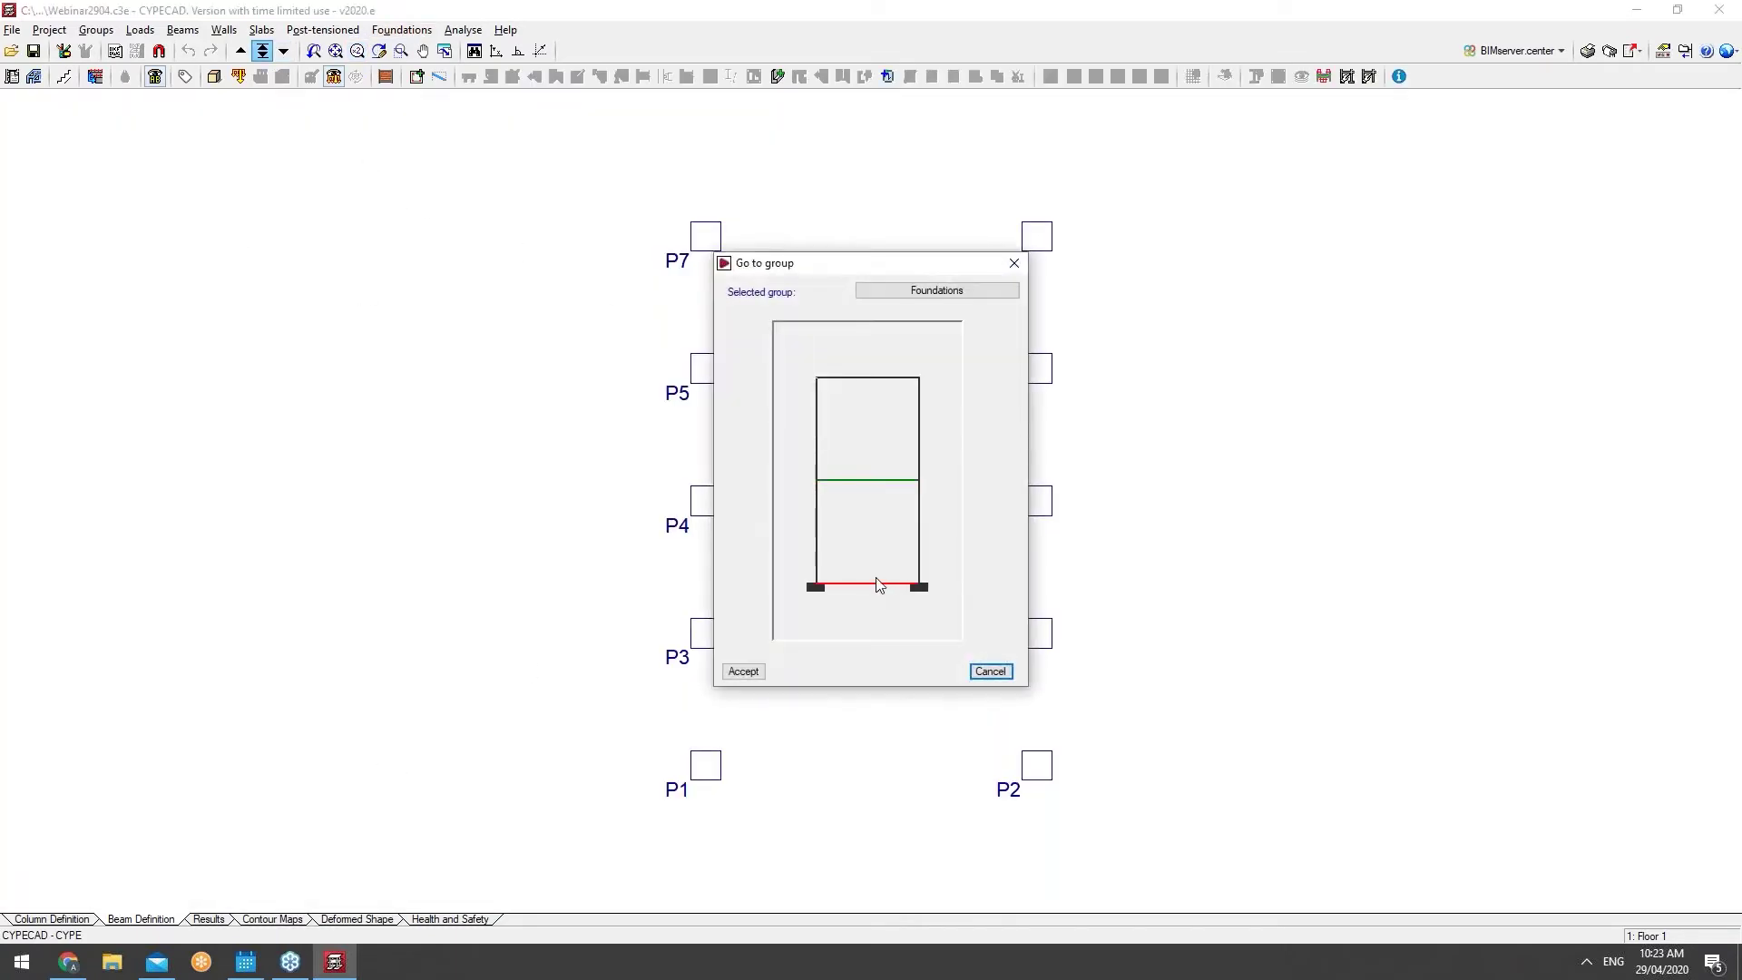
key(Return)
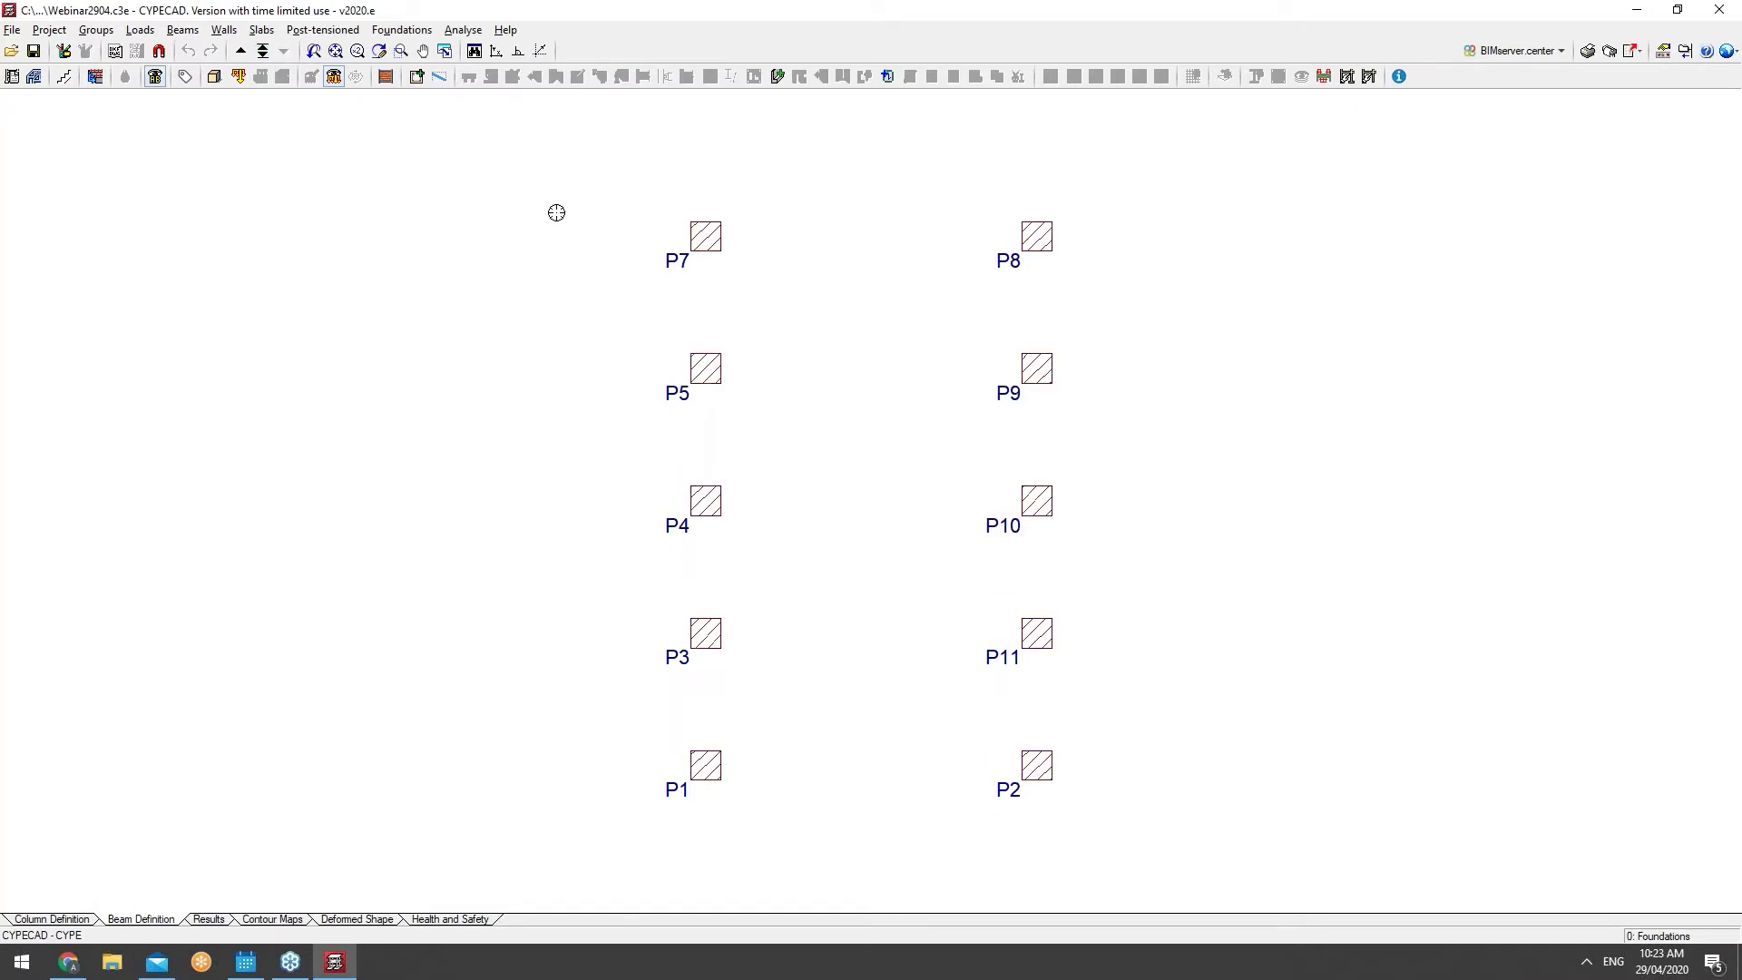
Step: Define a new single column foundation element and place footings under columns P7, P8, P9 and P5
click(422, 30)
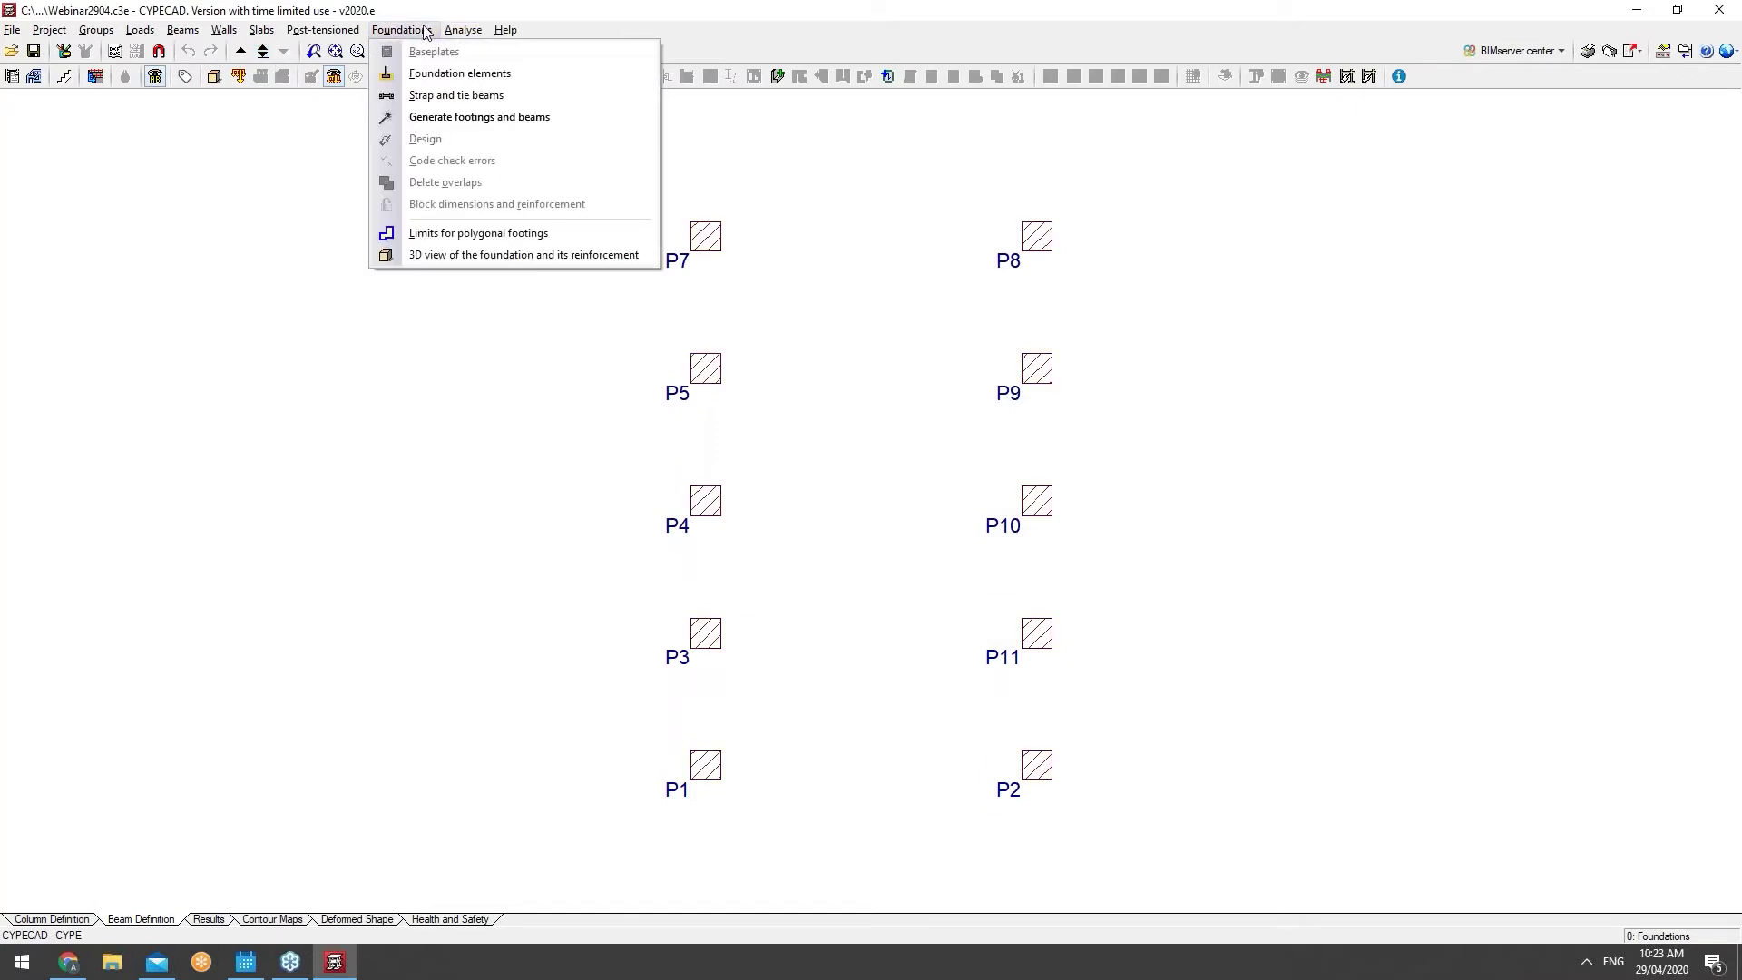
click(432, 74)
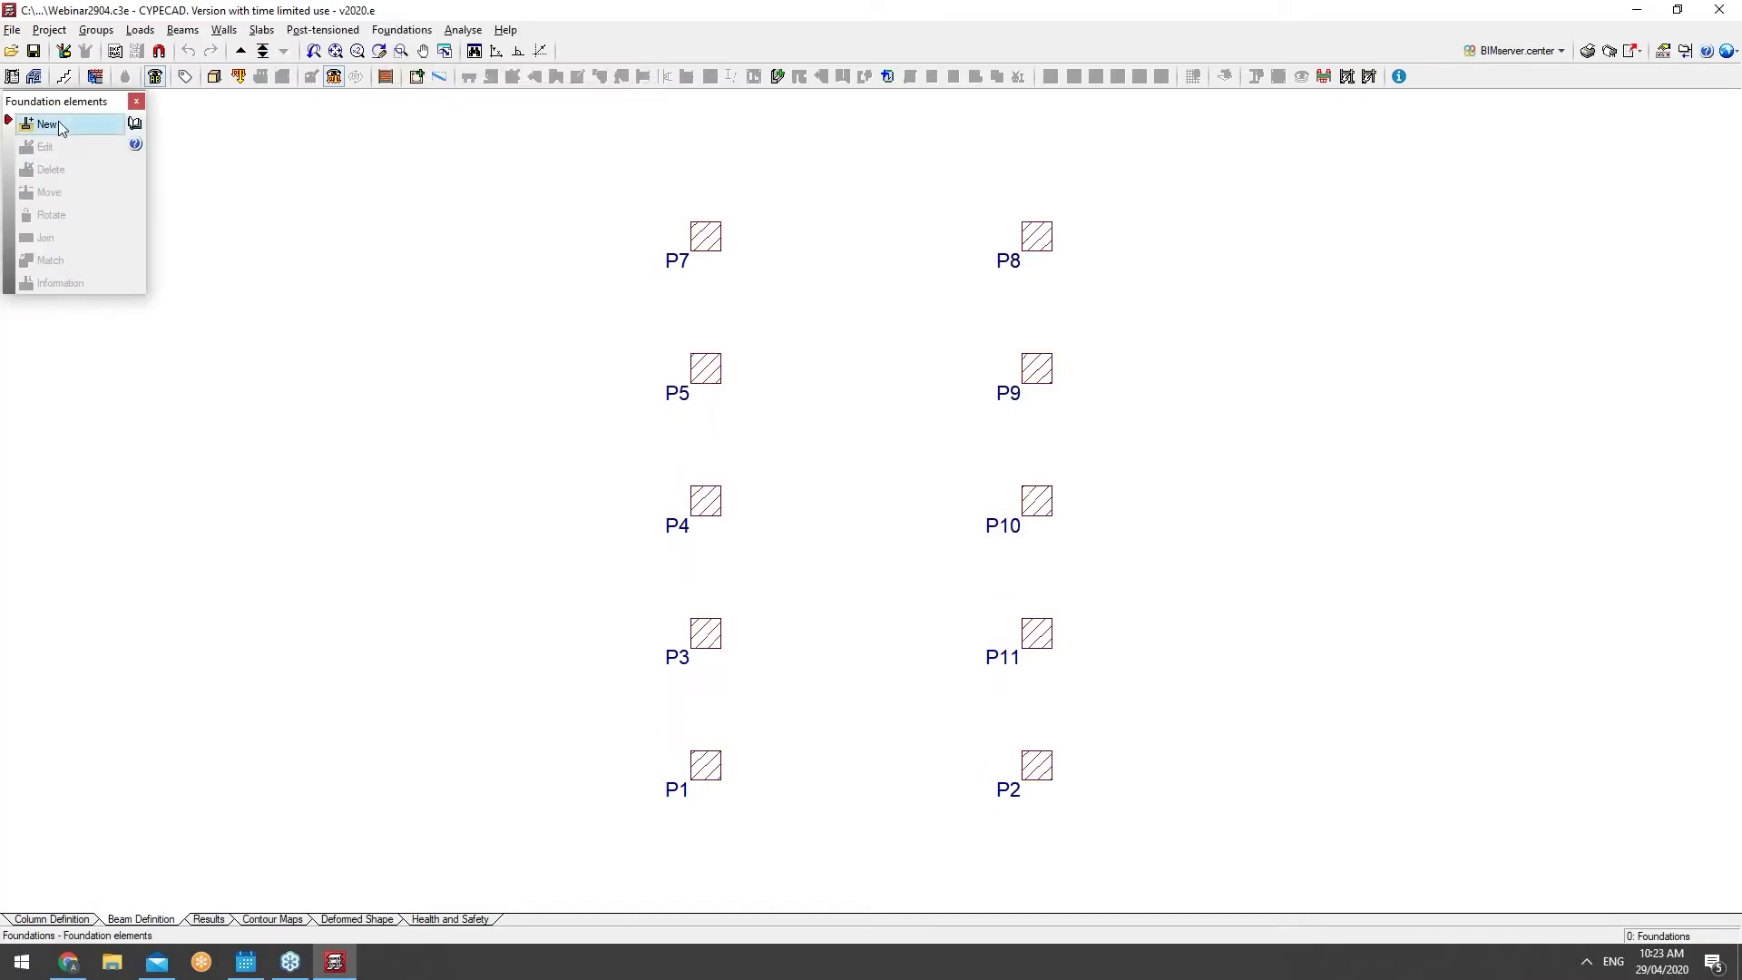
click(60, 125)
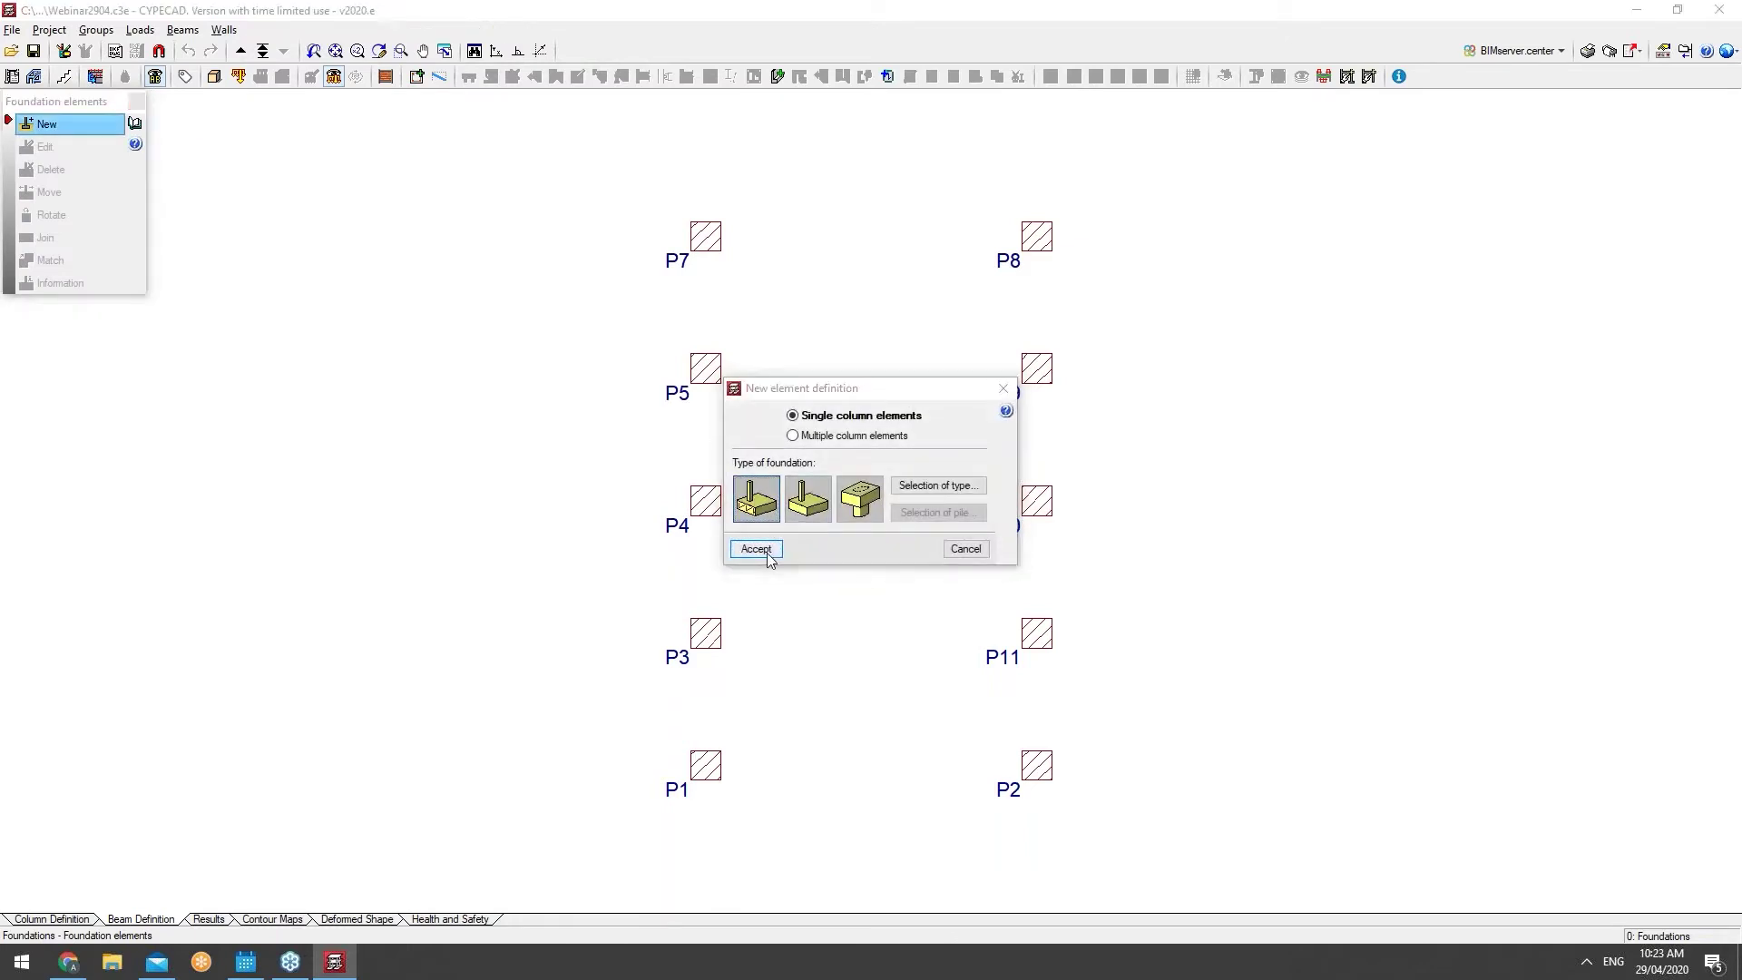
click(755, 549)
click(706, 236)
click(1036, 237)
right_click(1037, 367)
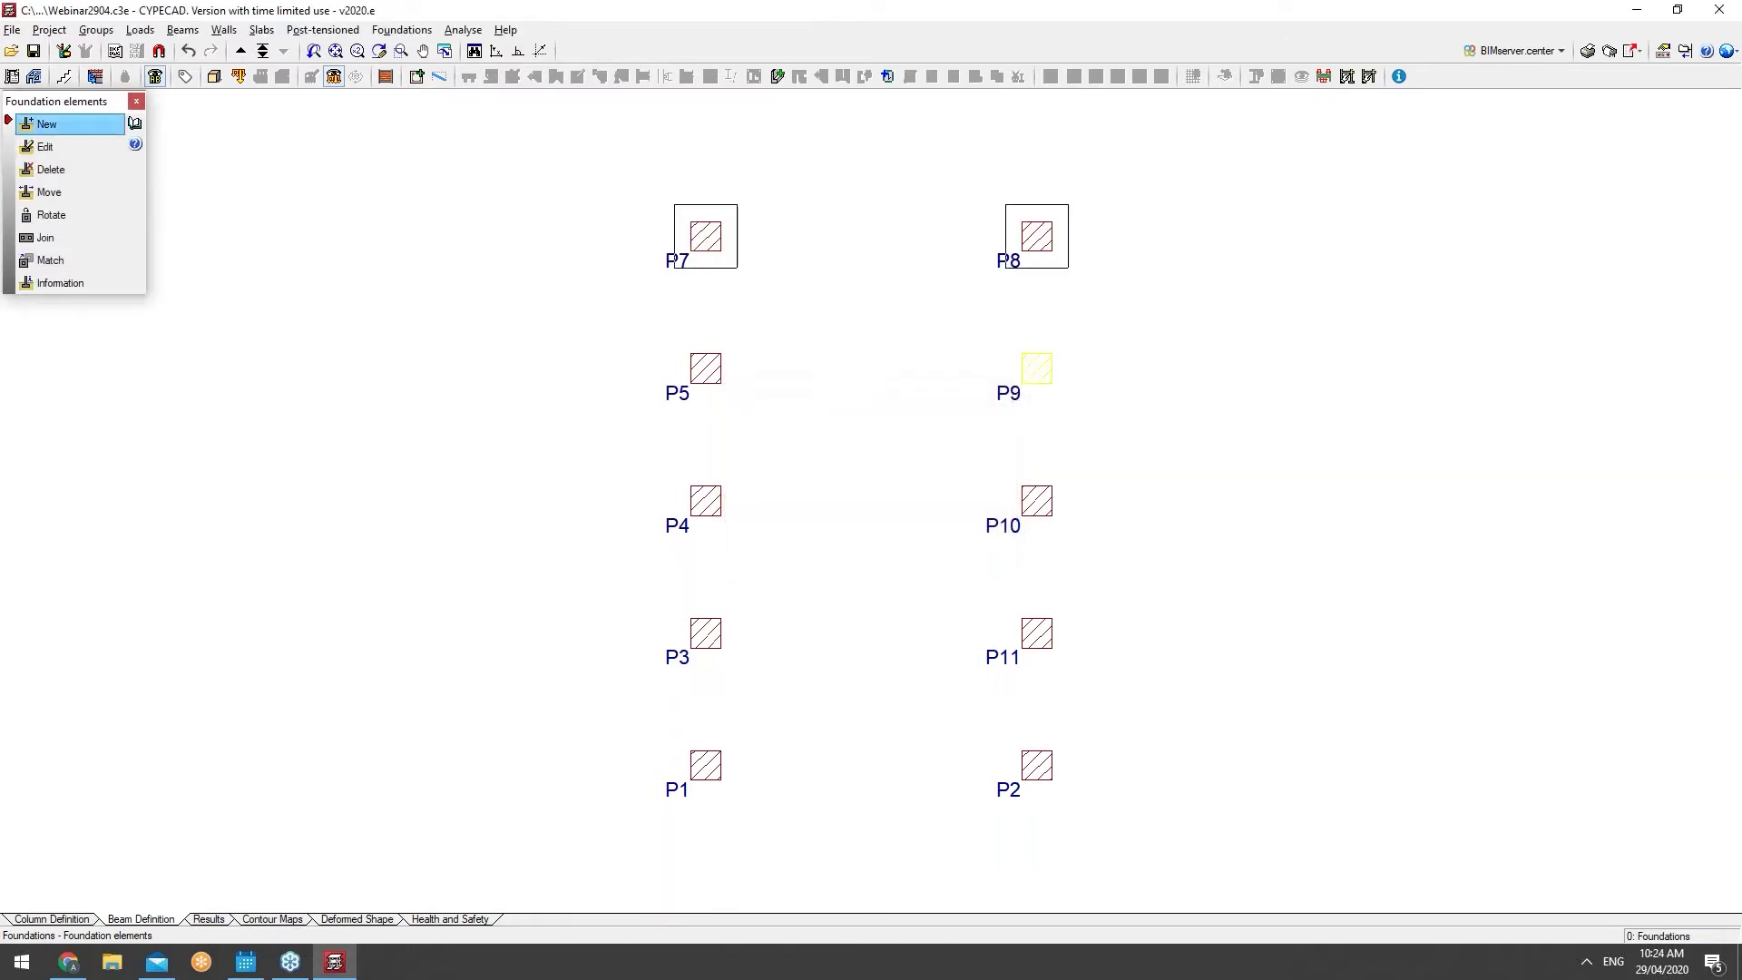
click(706, 368)
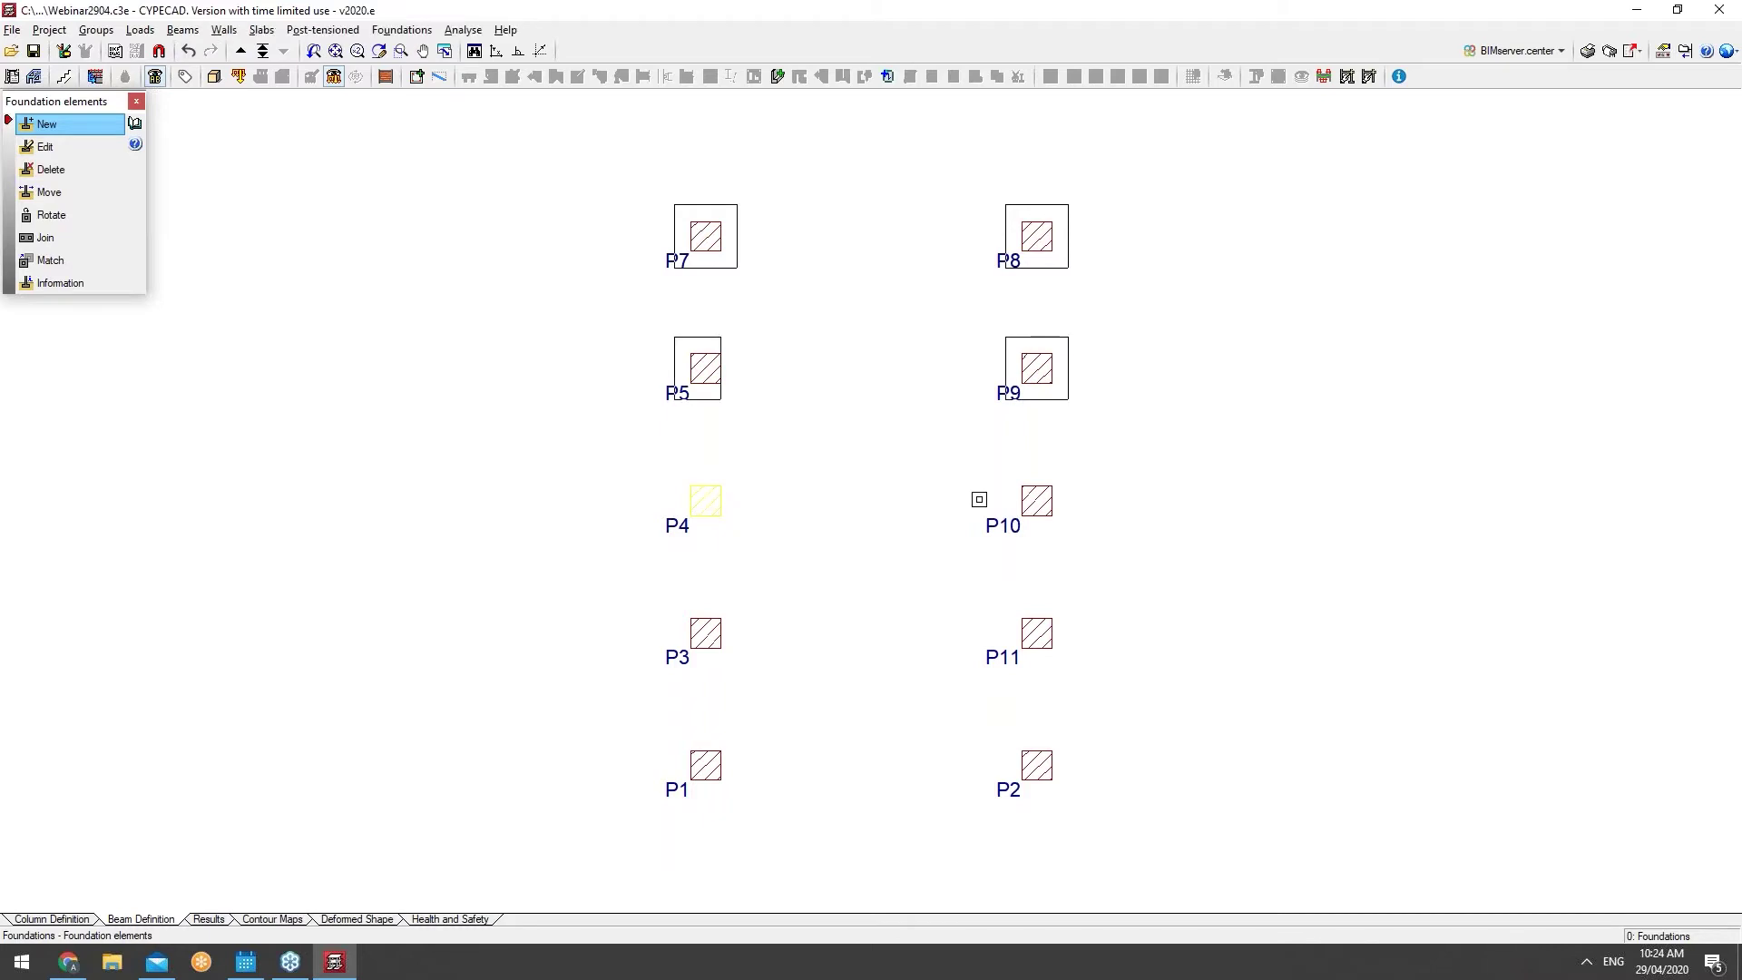
Step: Place single-column footings under columns P4, P10, P11, P3, P1 and P2
click(1034, 501)
click(1034, 633)
click(717, 628)
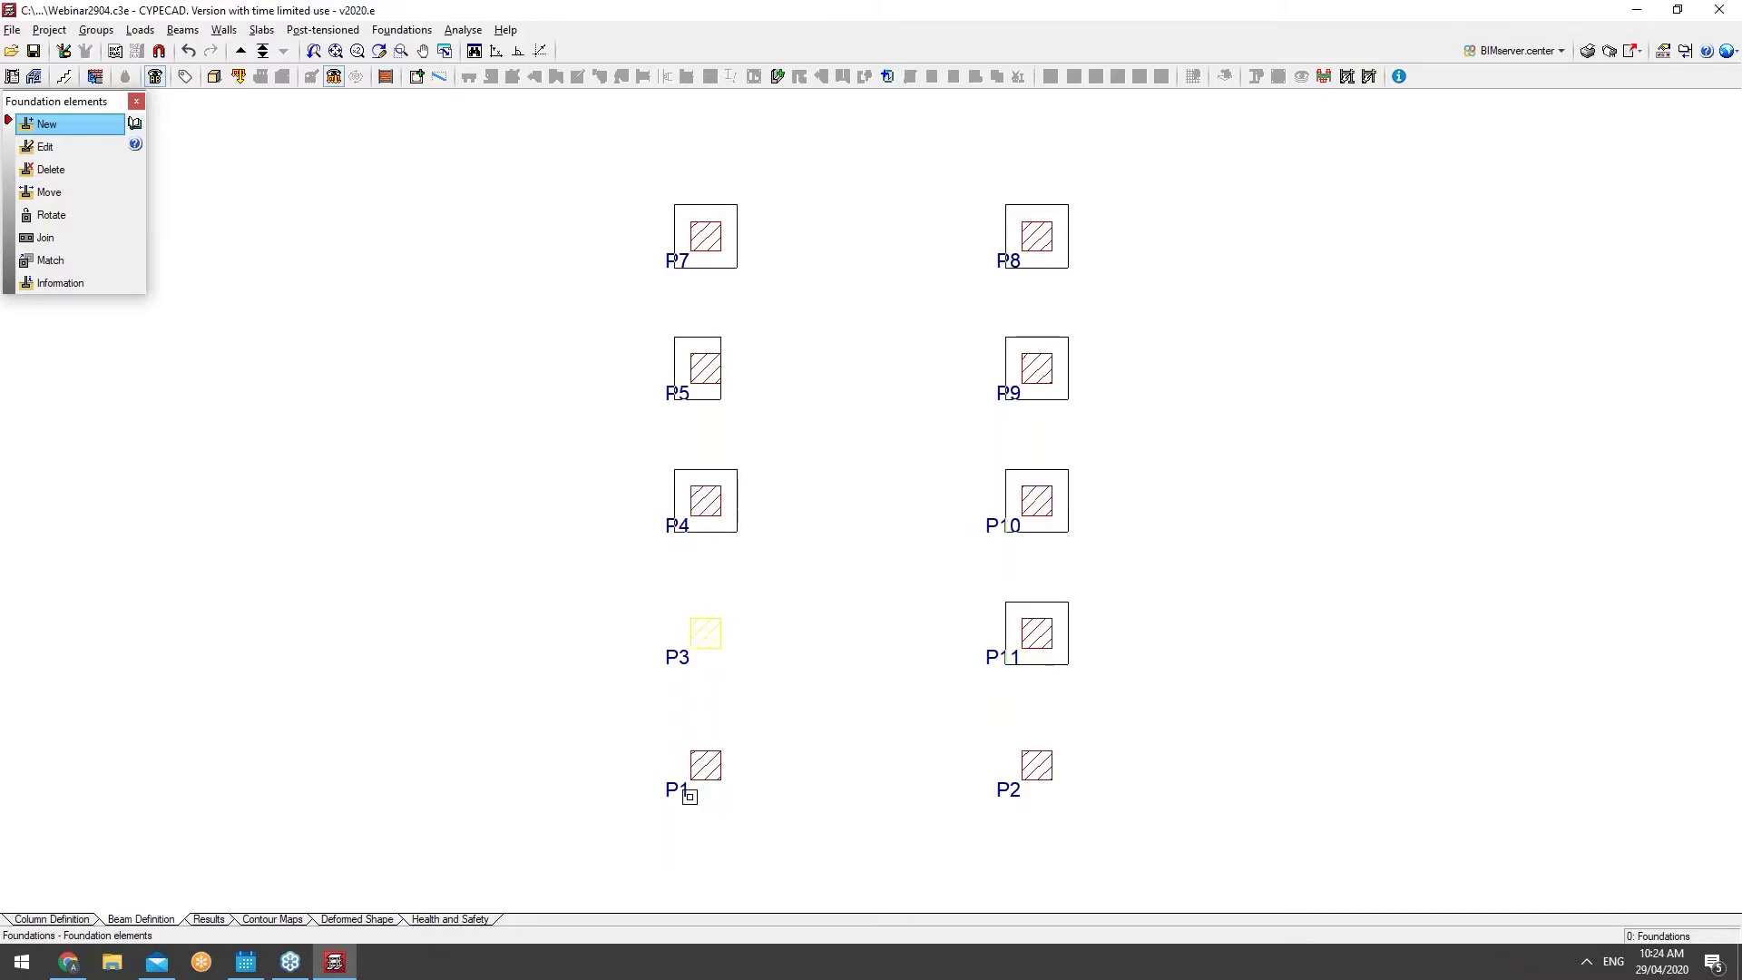
click(697, 780)
click(1034, 769)
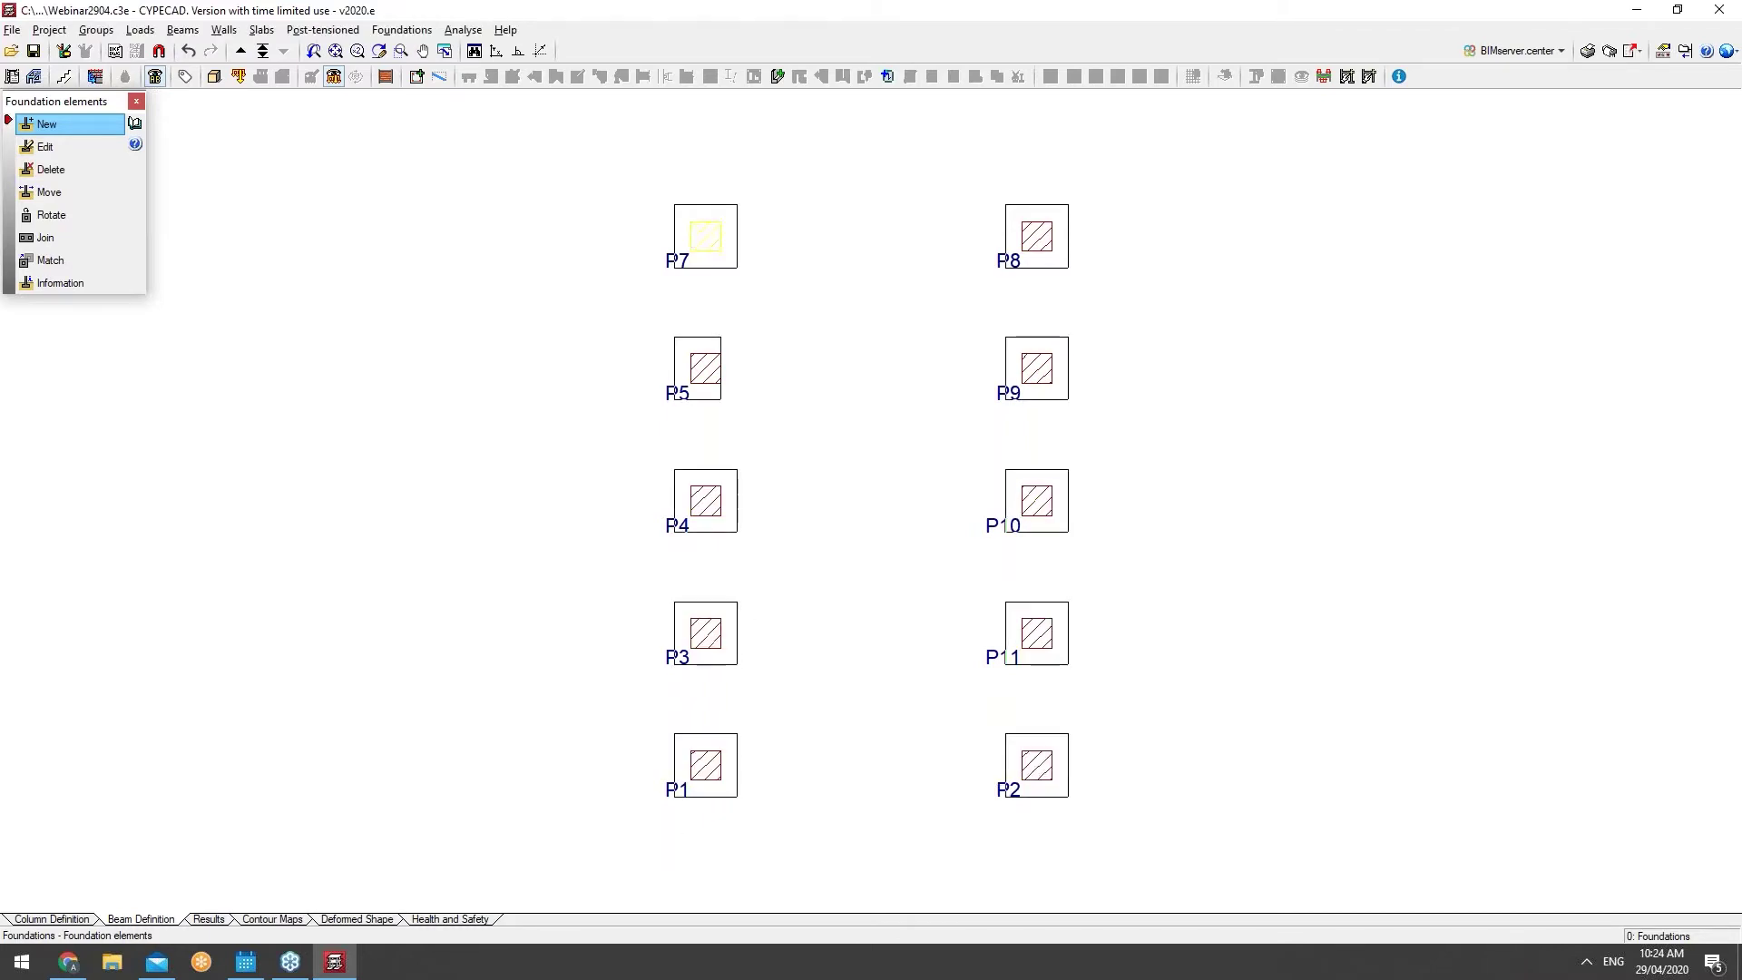
Step: Start defining a strap and tie beam between the footings and open its beam selection
click(375, 30)
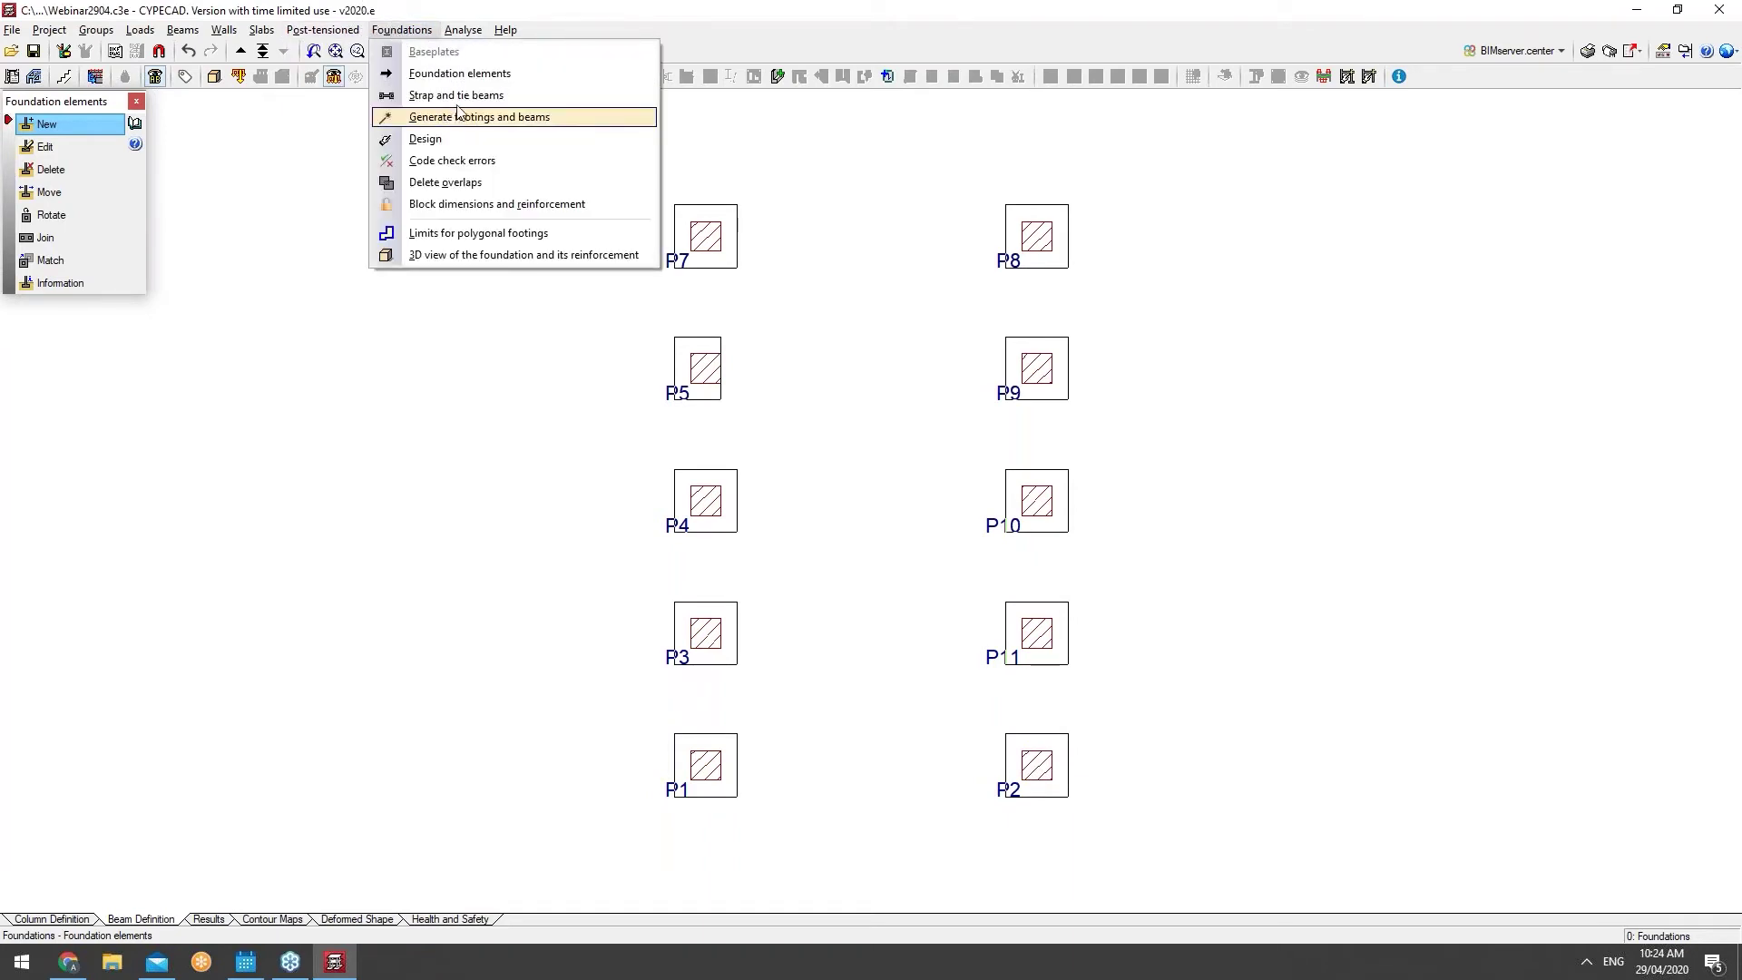
click(457, 94)
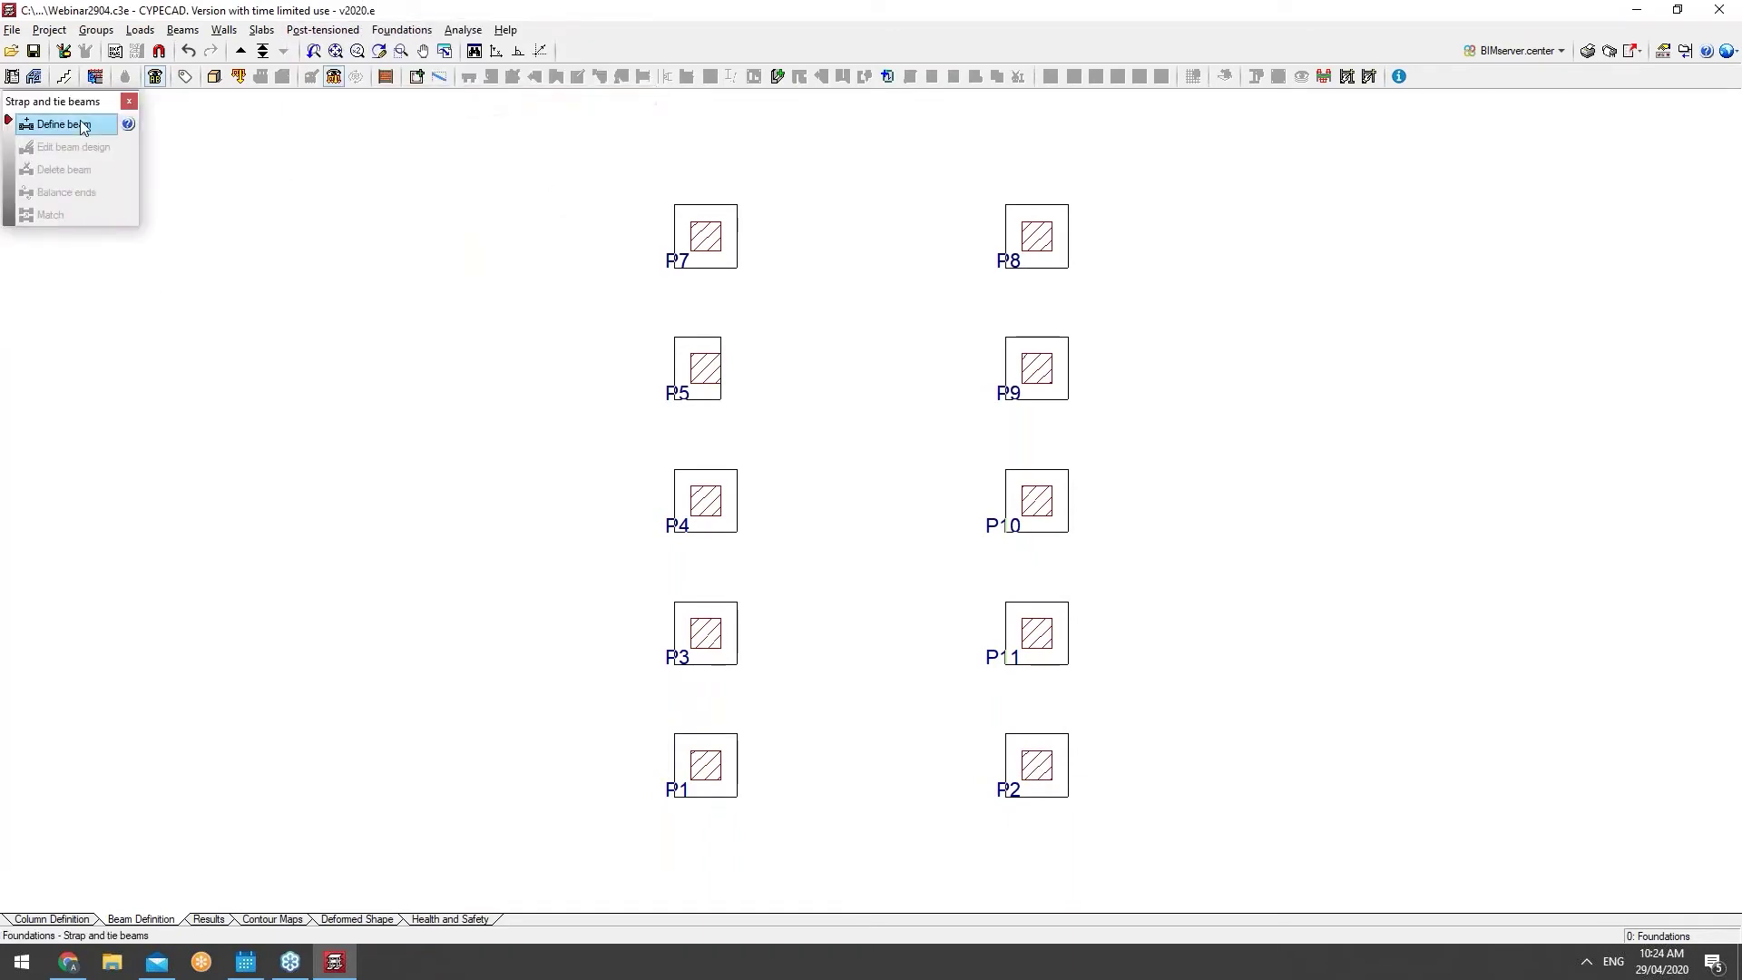
click(82, 126)
click(716, 217)
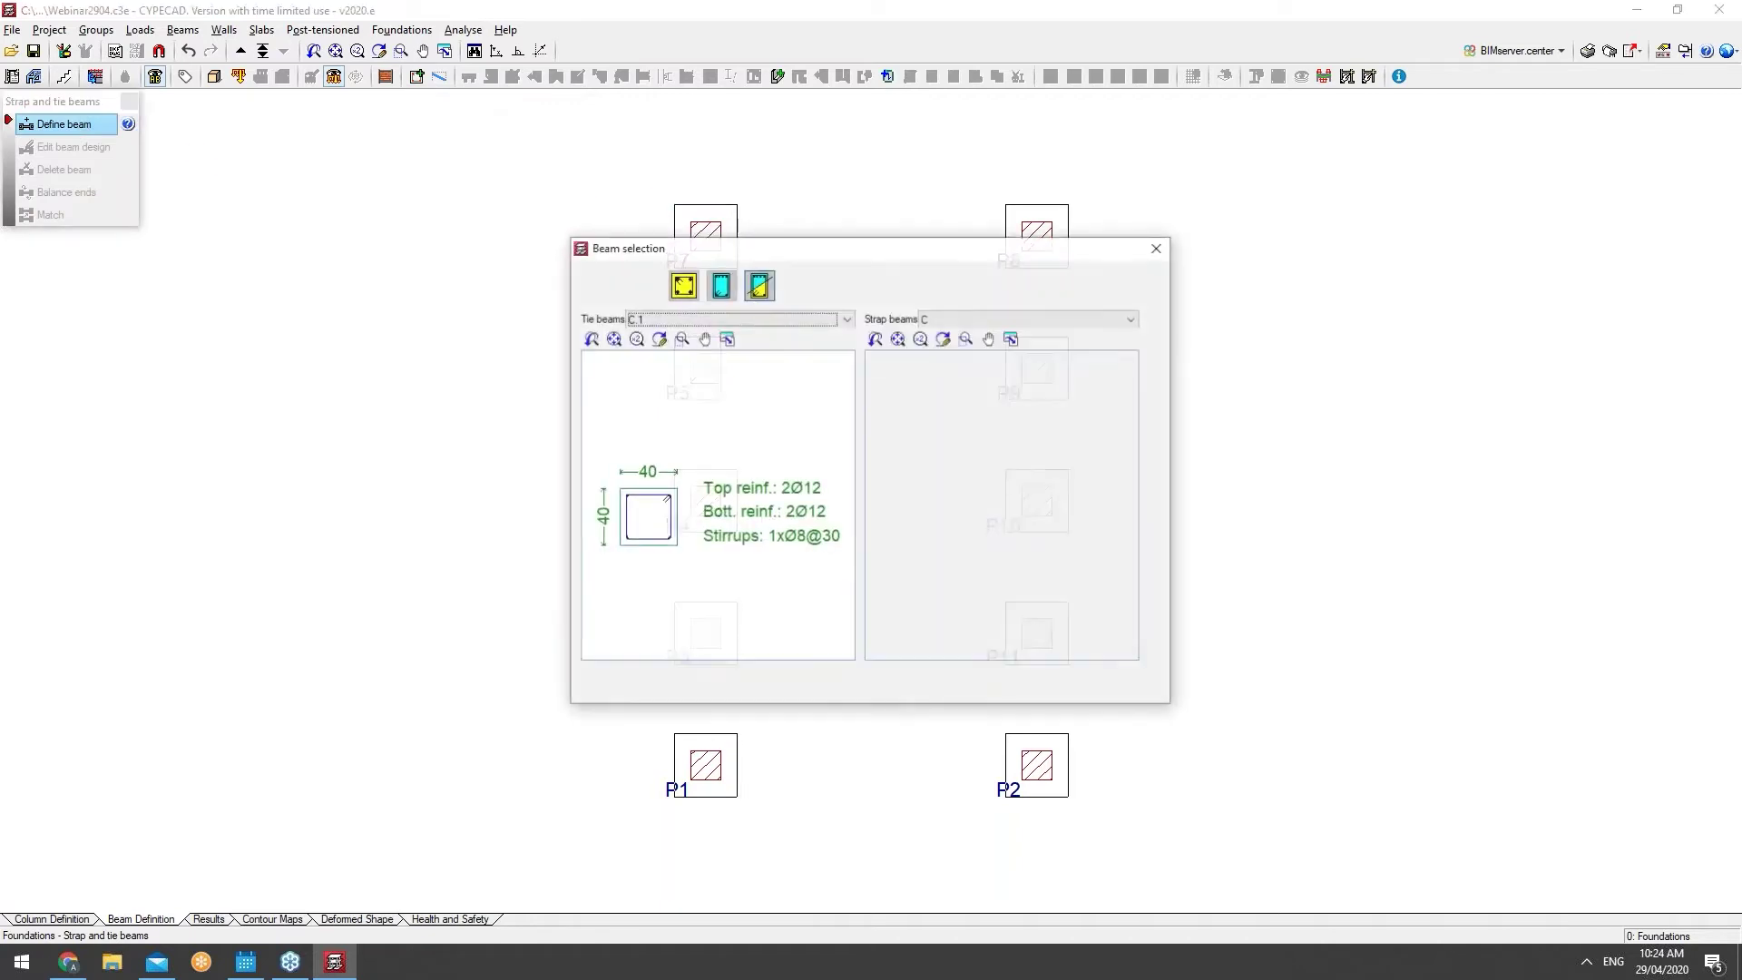
Step: Examine the available tie beam and strap beam types and the section and reinforcement of C.1 and C
click(787, 320)
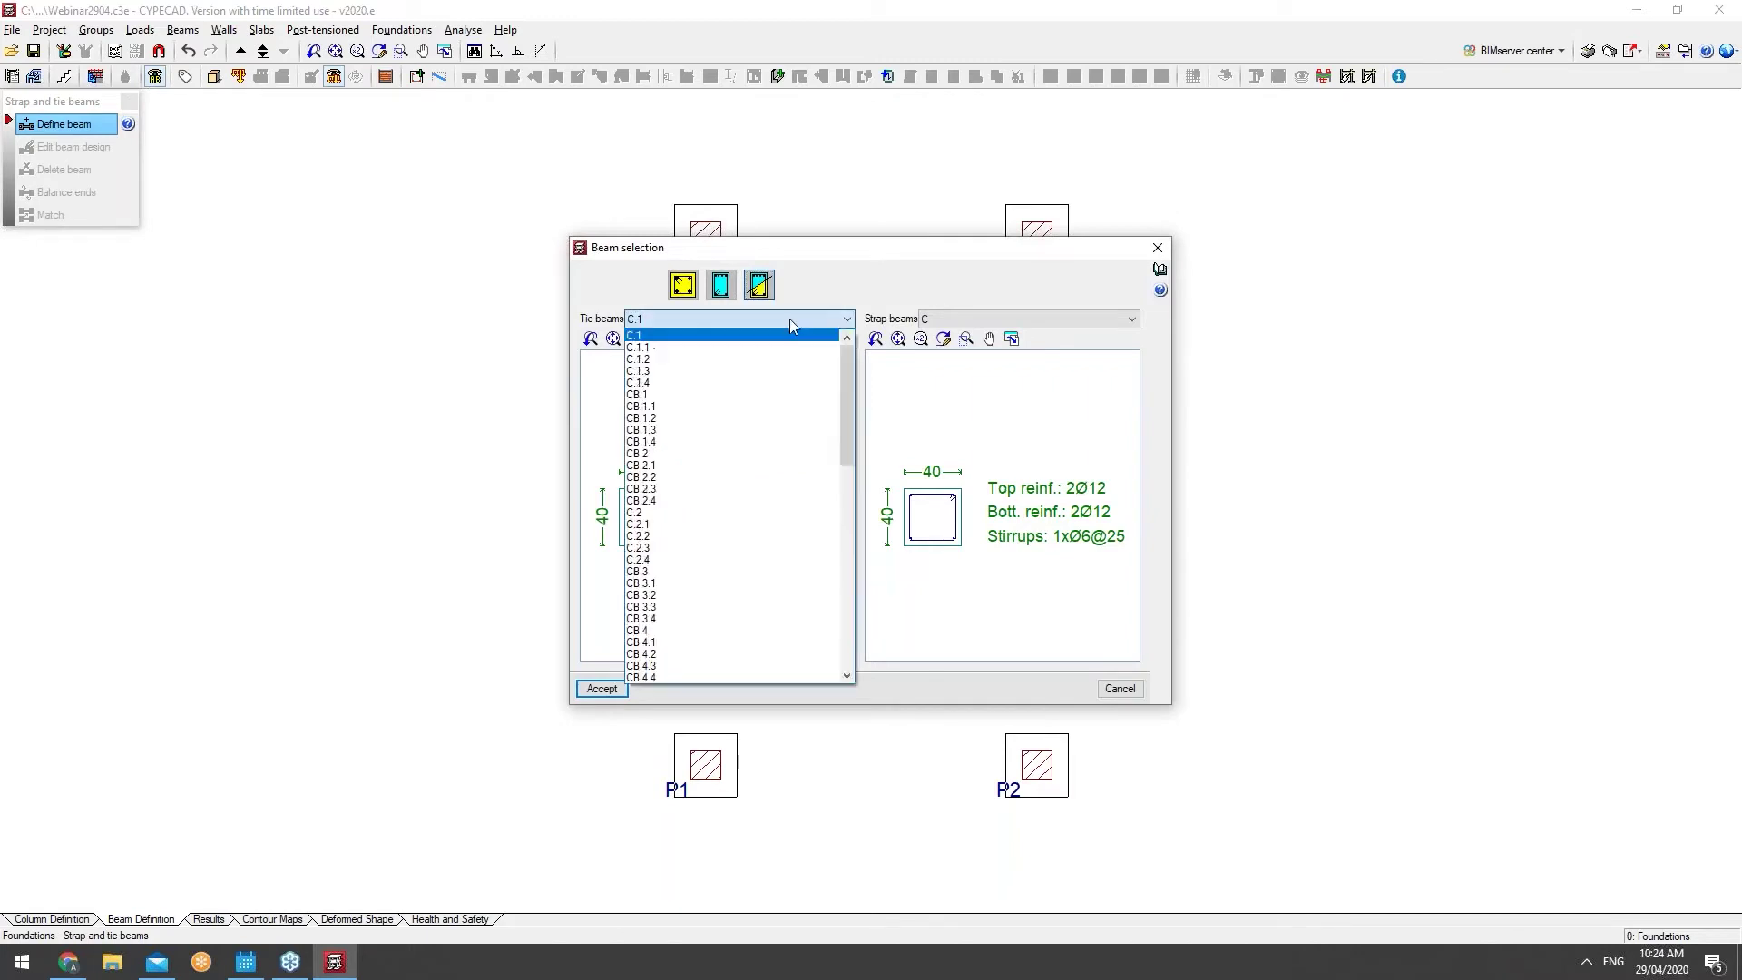
click(789, 319)
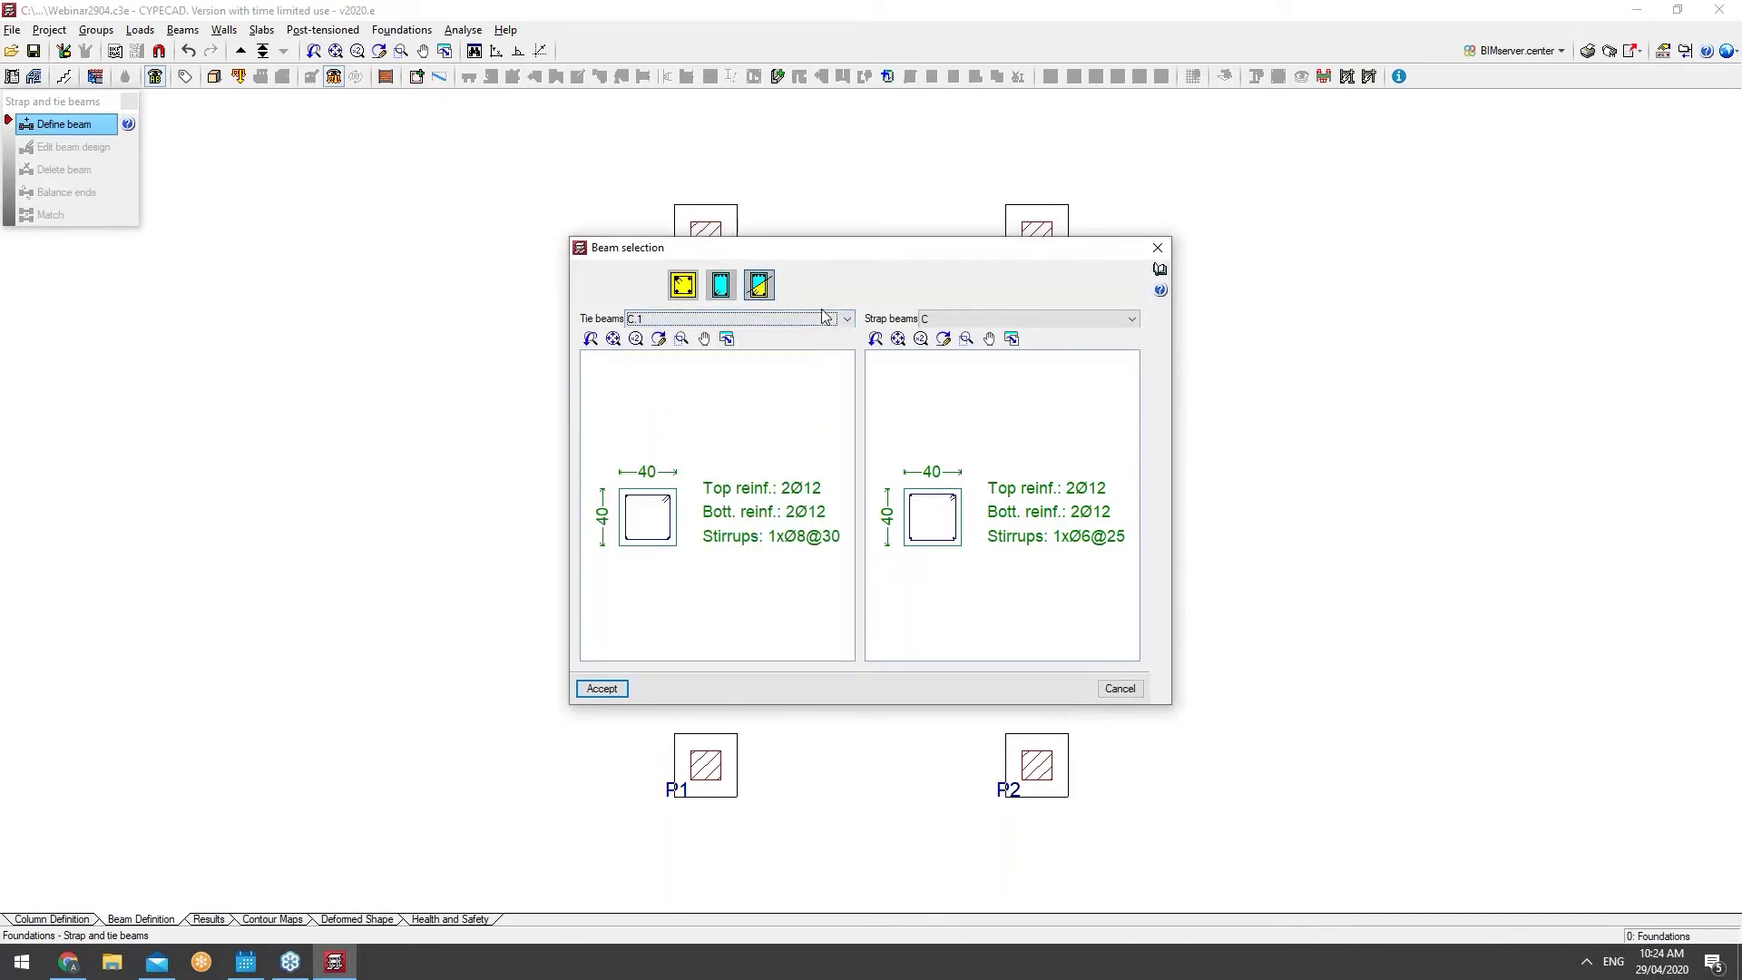
click(989, 319)
click(988, 319)
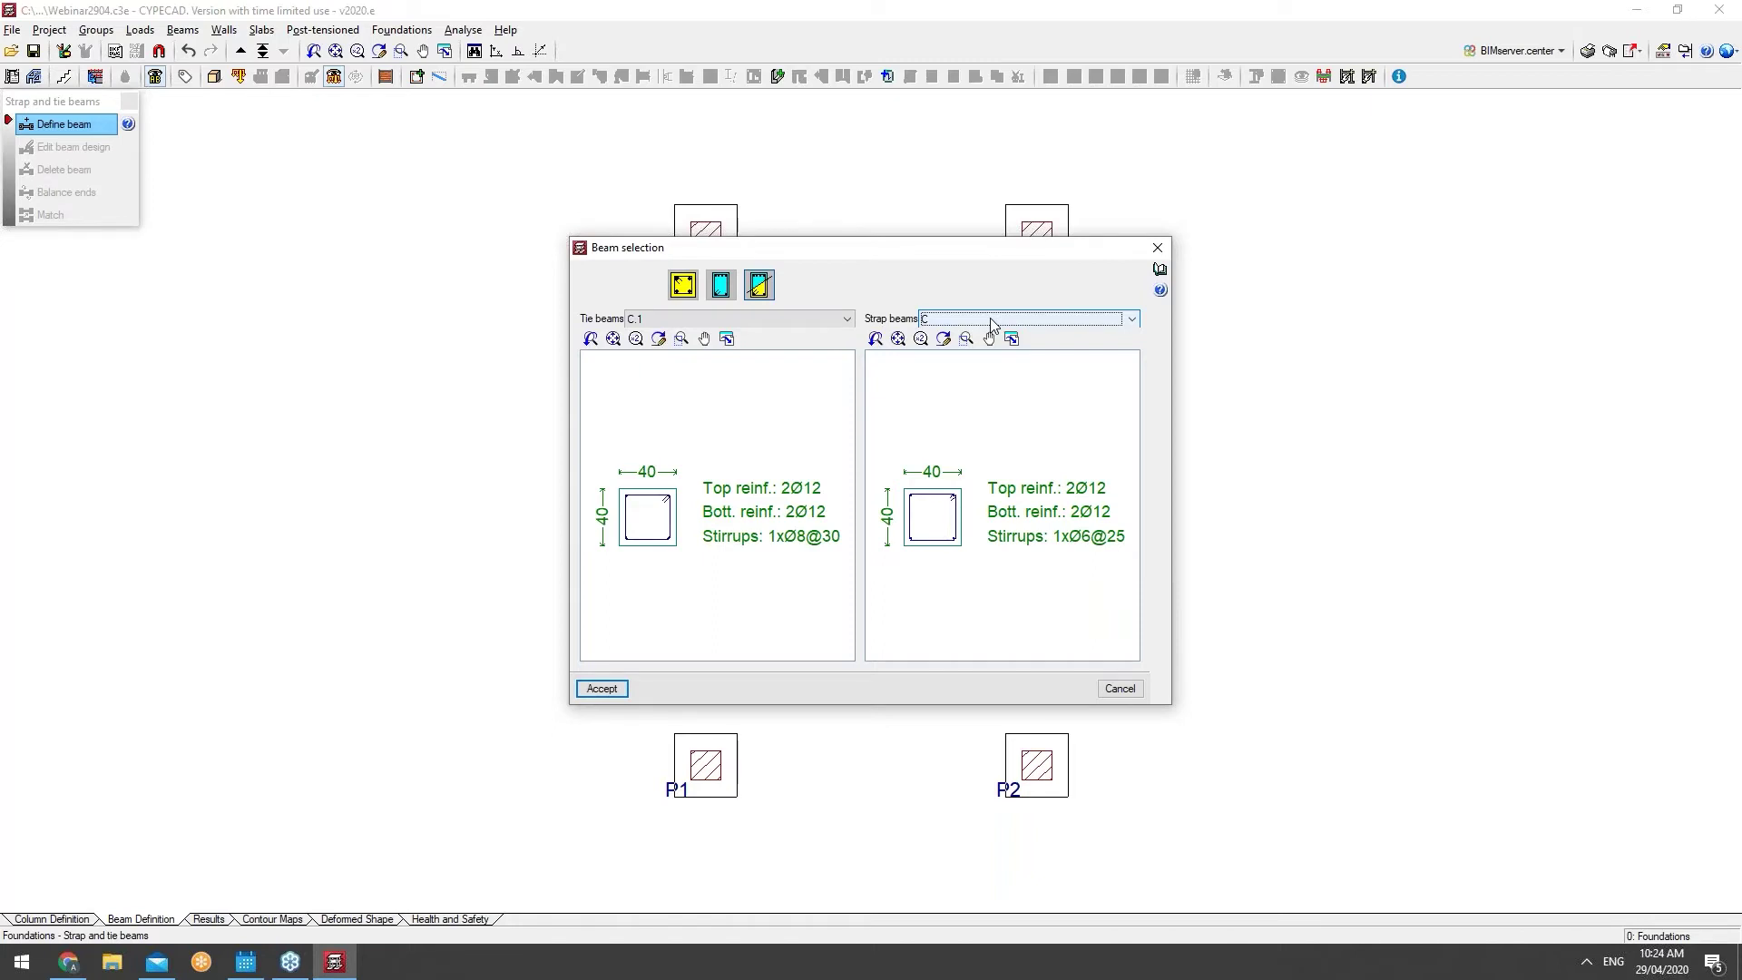
click(846, 318)
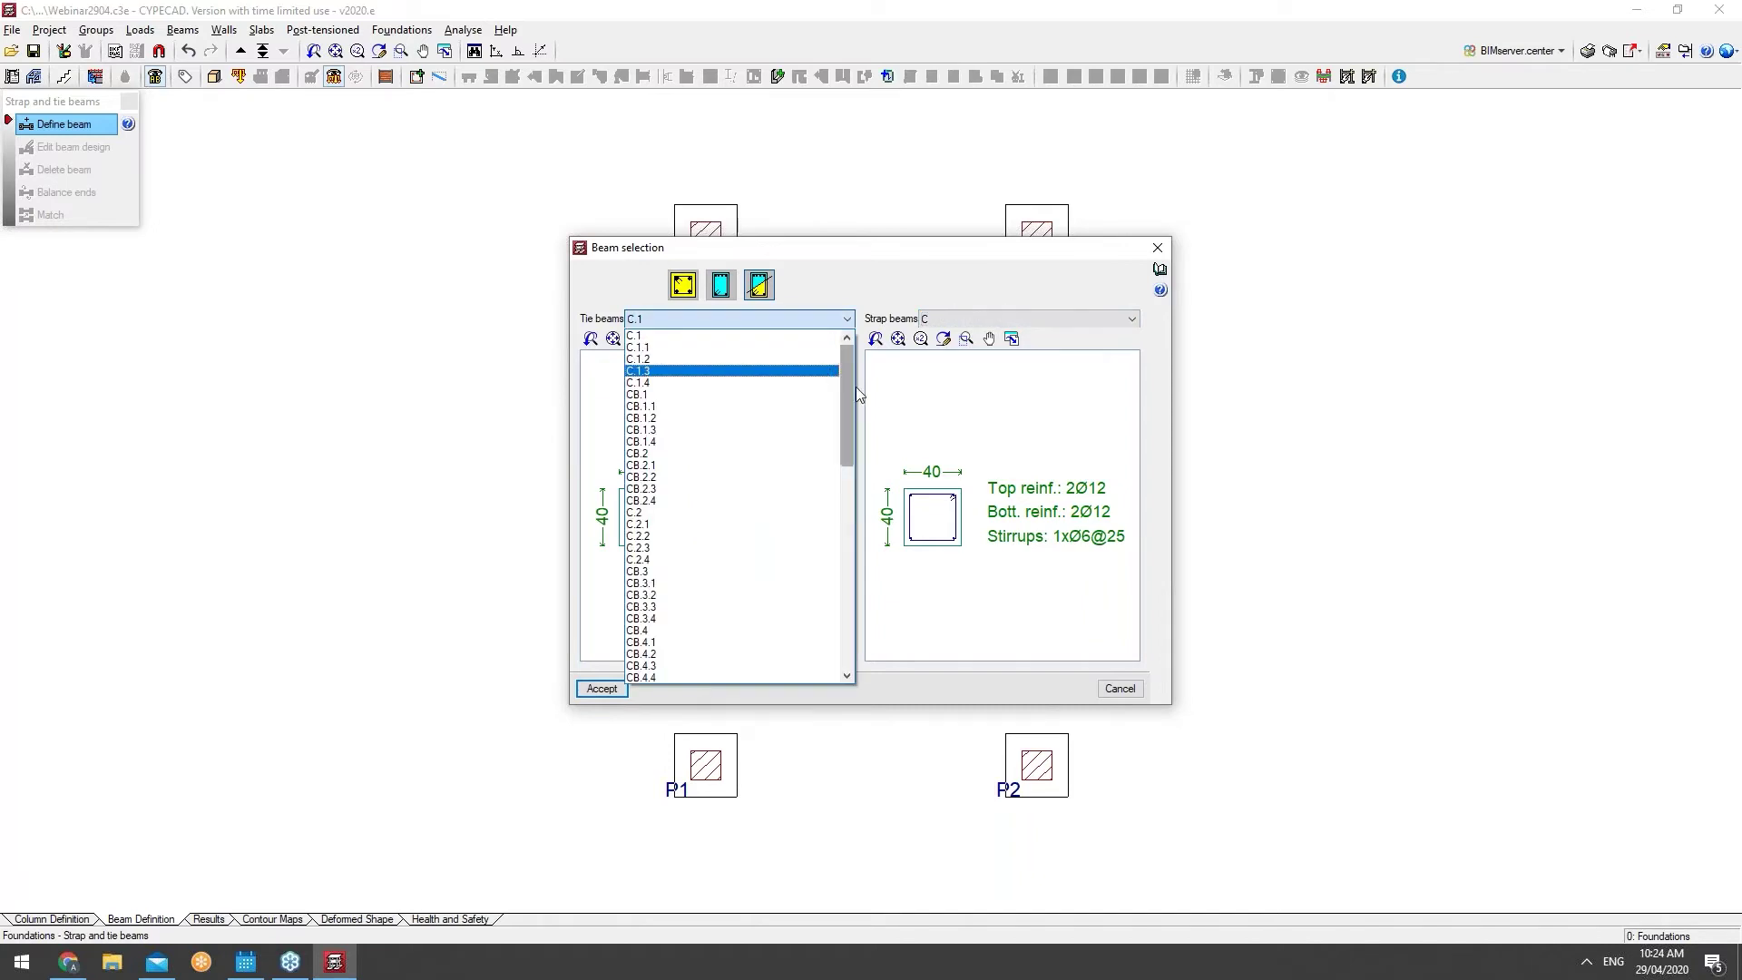
click(828, 360)
click(836, 321)
mouse_move(842, 351)
mouse_down()
mouse_move(857, 567)
mouse_move(848, 362)
mouse_up()
click(953, 282)
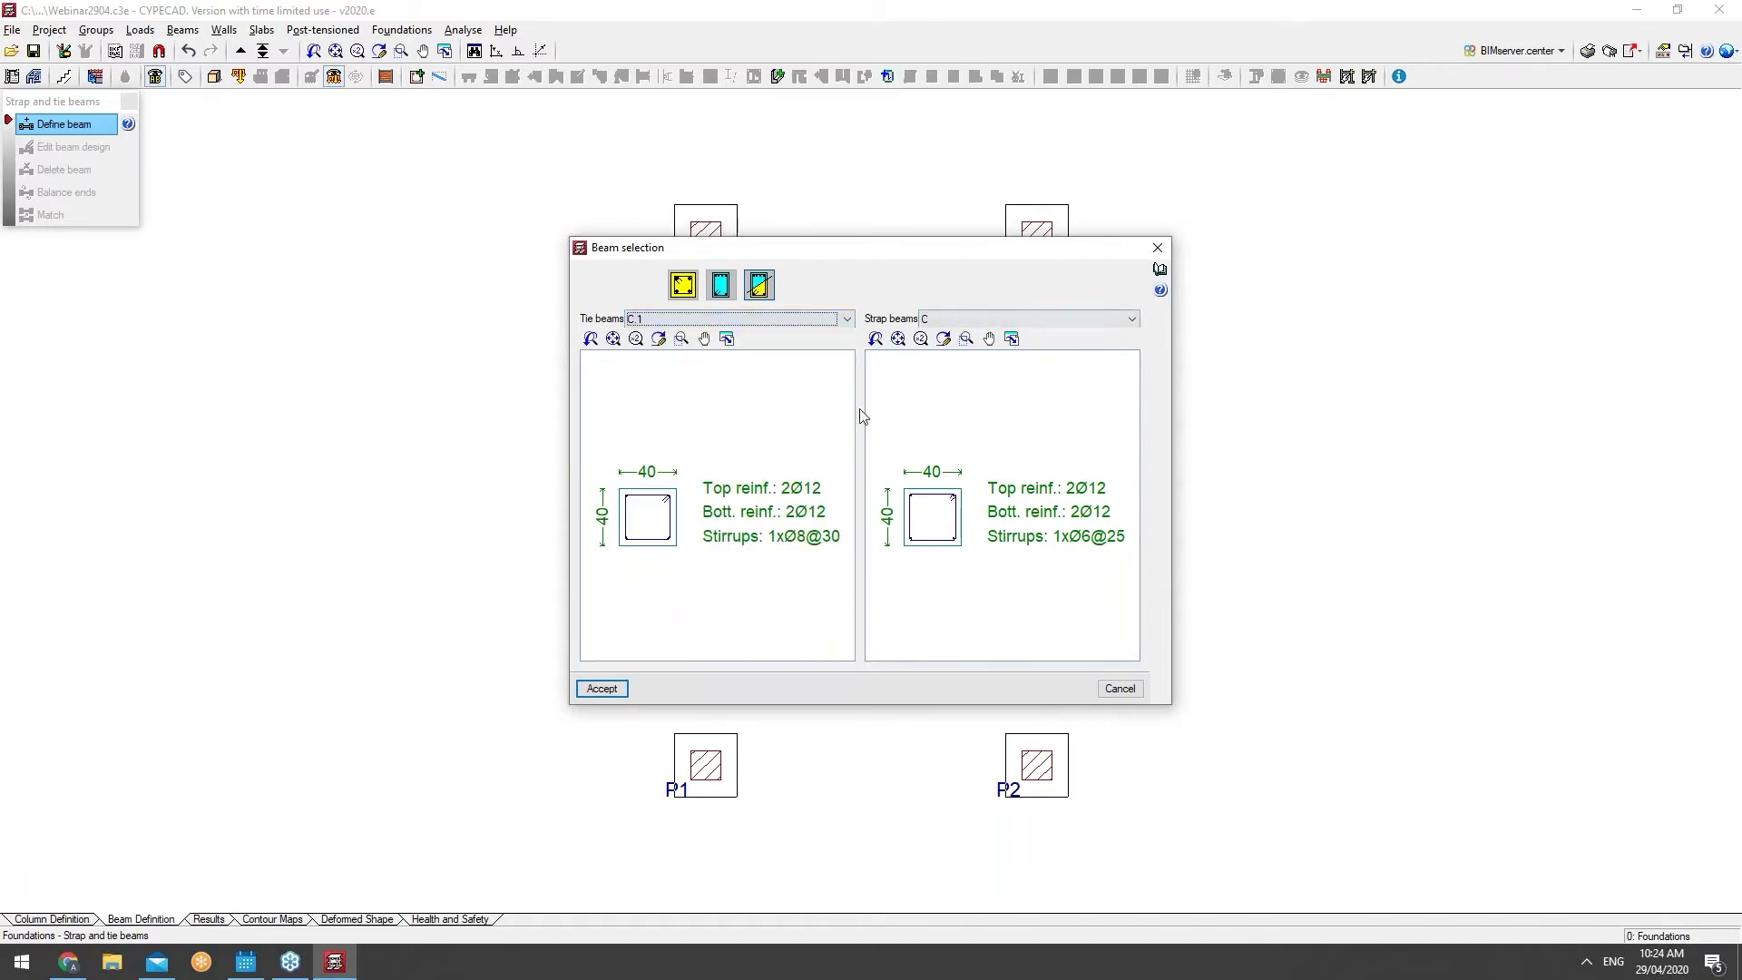